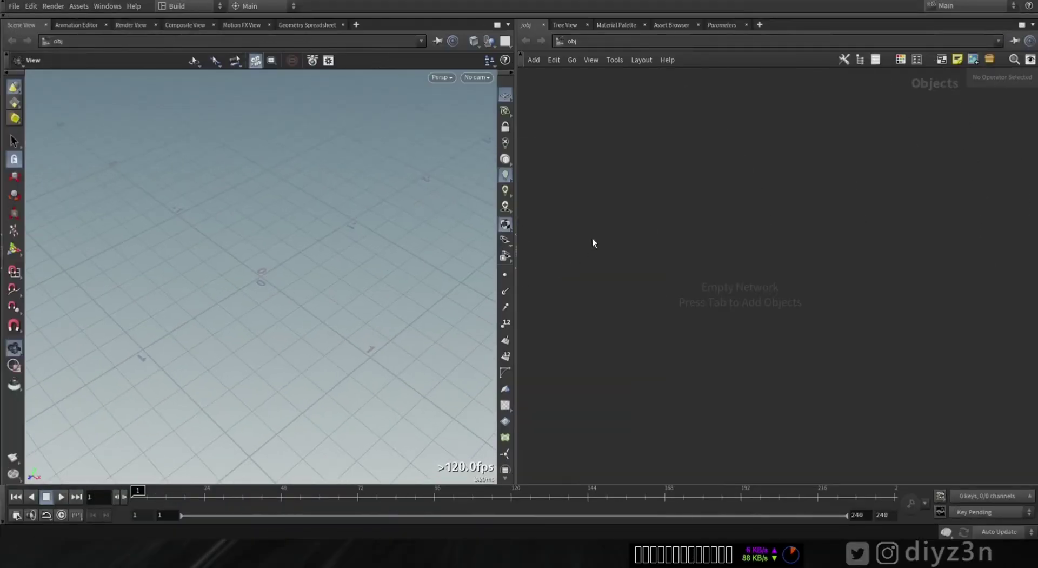
# Add a Mocap Biped 3 character to the empty object network and place its node in the upper area.
pyautogui.press('Tab')
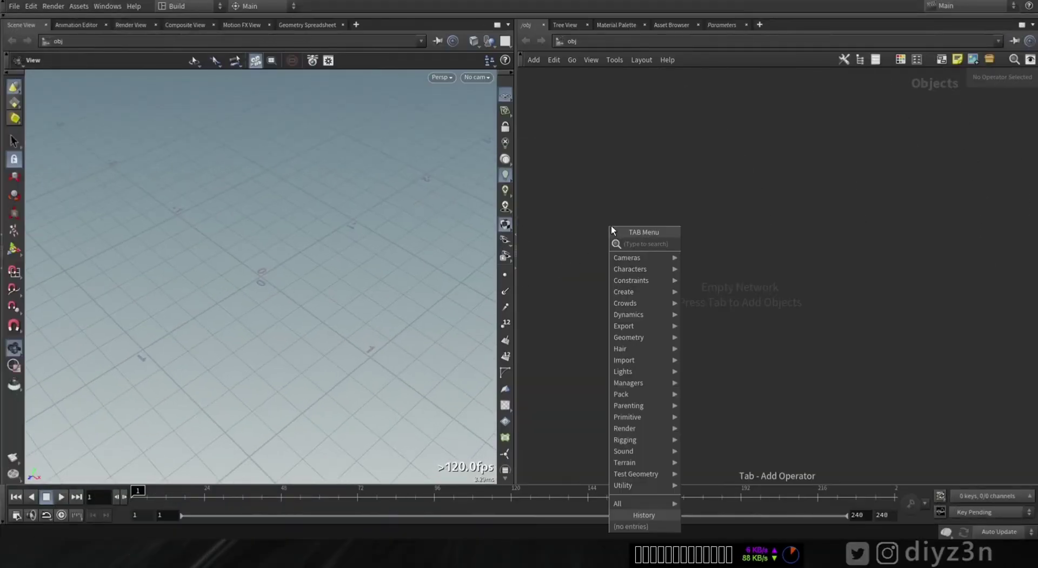
pyautogui.write('m')
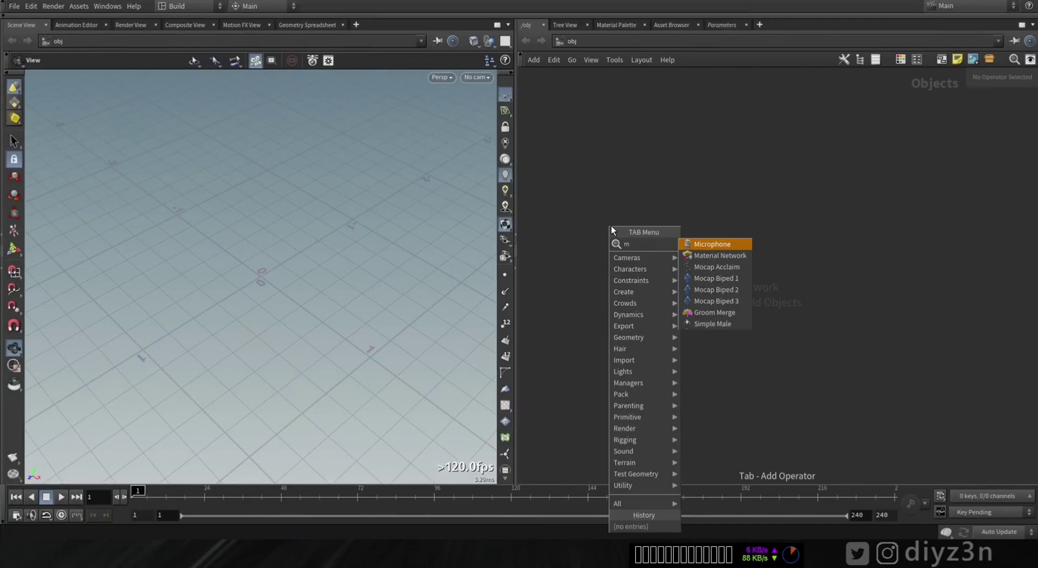
pyautogui.click(732, 300)
pyautogui.click(678, 233)
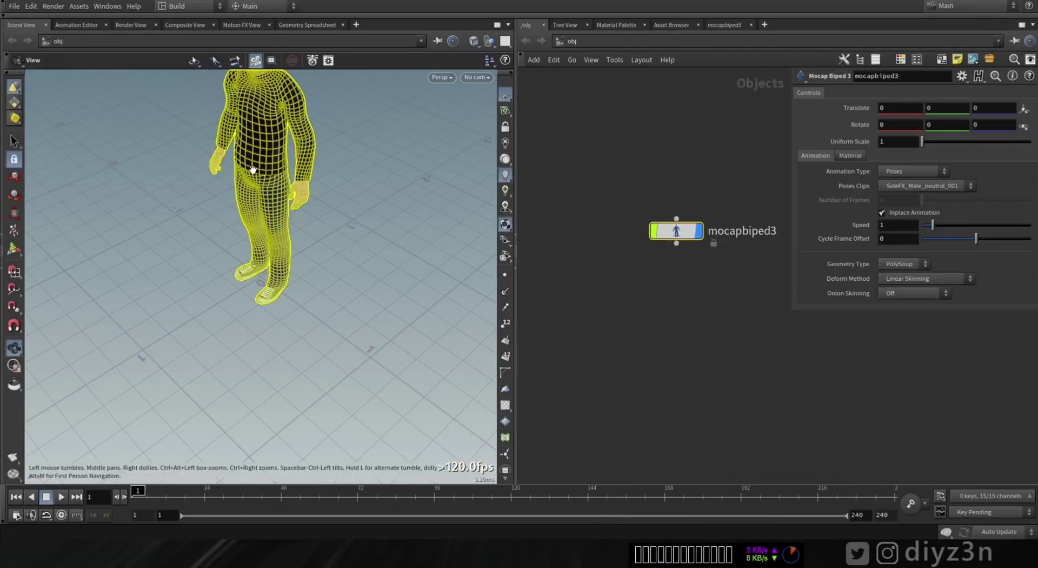
pyautogui.moveTo(679, 231); pyautogui.dragTo(636, 209)
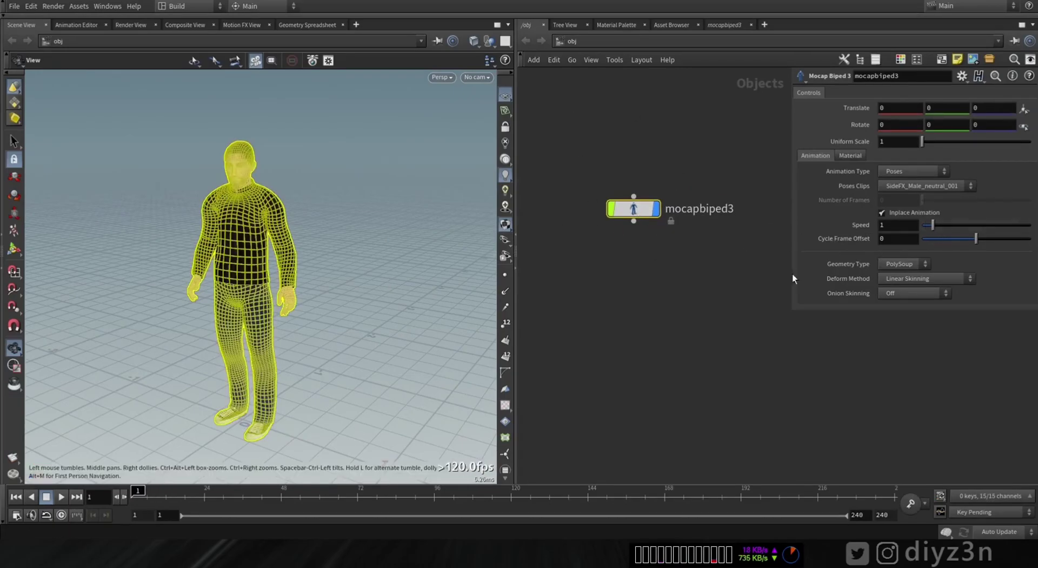
# Set the mocap character's animation type to Runs.
pyautogui.click(914, 183)
pyautogui.click(914, 183)
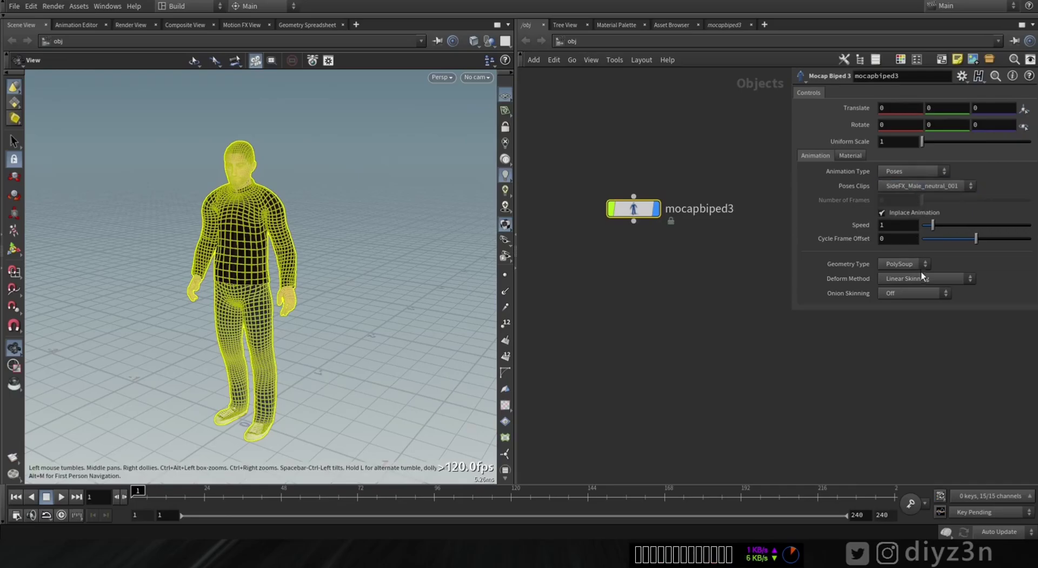
pyautogui.click(905, 172)
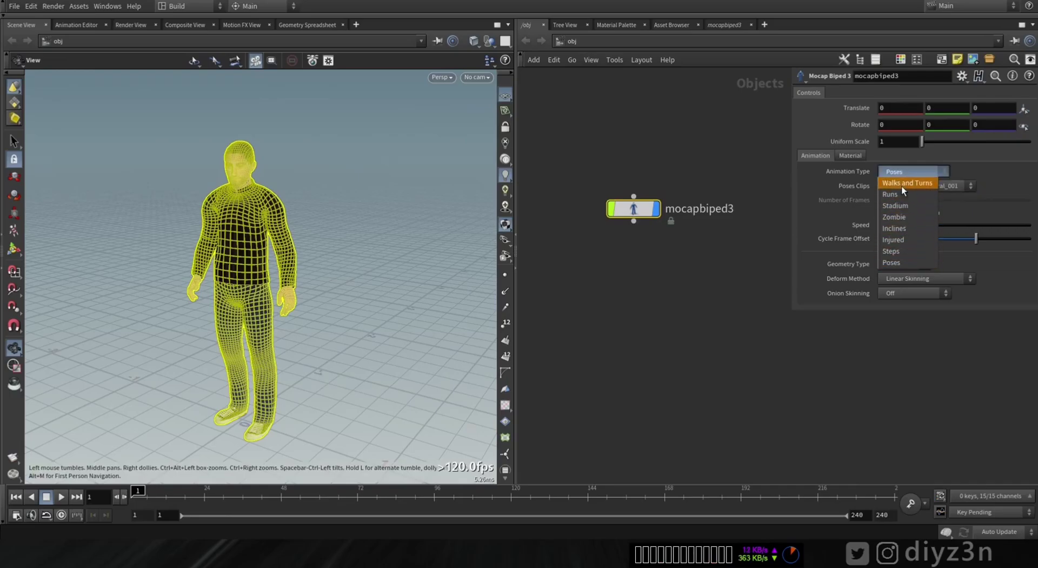
pyautogui.click(890, 194)
pyautogui.moveTo(138, 500)
pyautogui.mouseDown()
pyautogui.moveTo(163, 500)
pyautogui.moveTo(138, 500)
pyautogui.mouseUp()
pyautogui.click(900, 172)
pyautogui.click(900, 182)
pyautogui.click(911, 172)
pyautogui.click(905, 194)
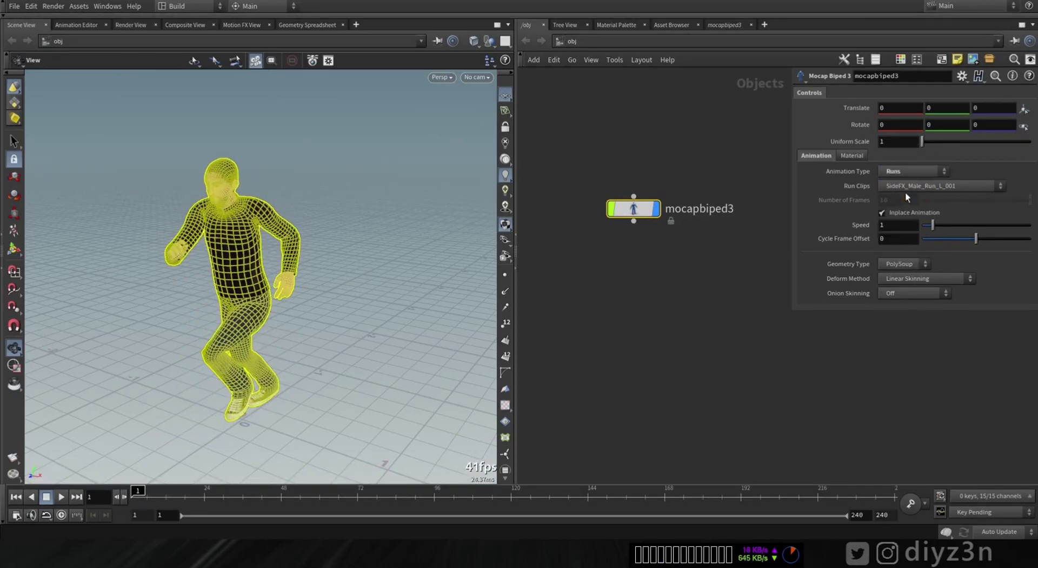
pyautogui.moveTo(239, 274); pyautogui.dragTo(227, 263)
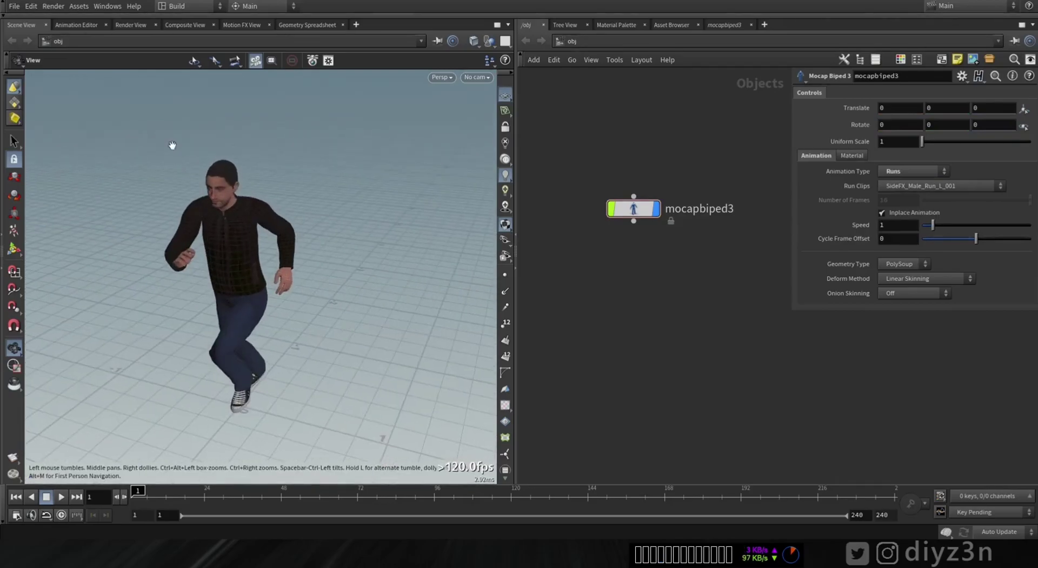
# Create a crowd agent from the mocapbiped3 character rig, using the clip name run.
pyautogui.click(8, 16)
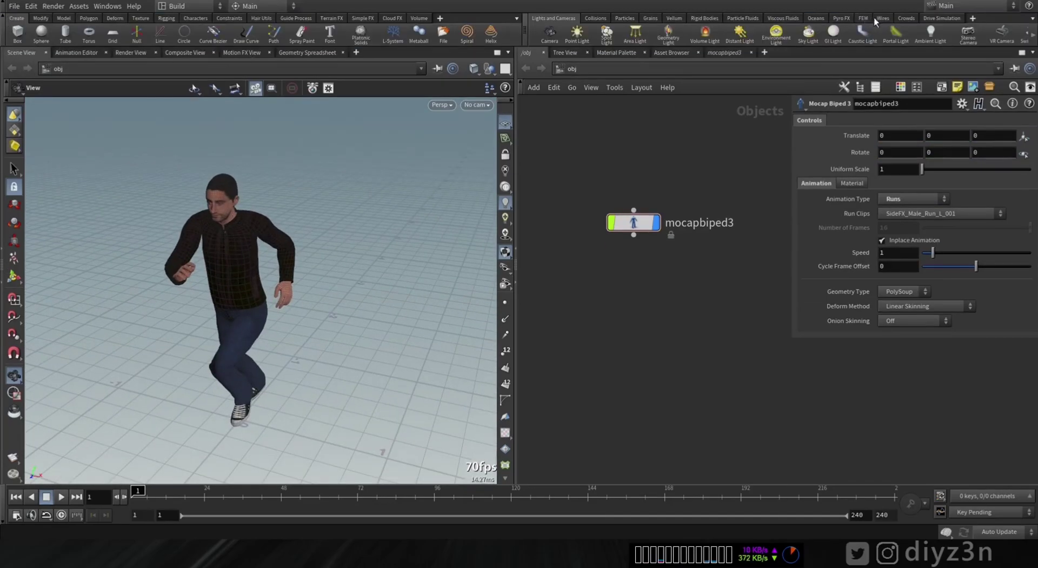
pyautogui.click(906, 18)
pyautogui.click(549, 33)
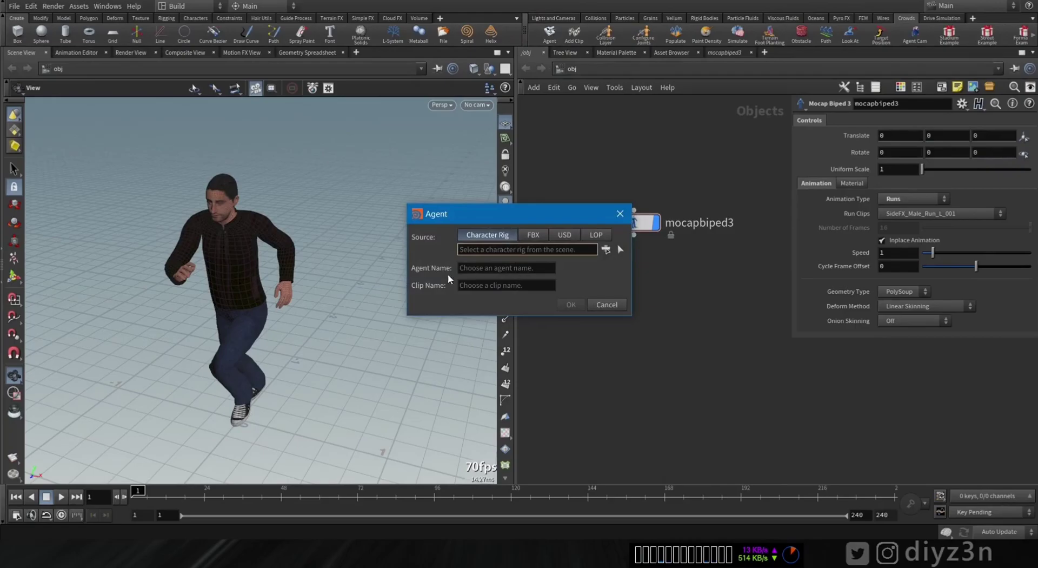
pyautogui.click(605, 249)
pyautogui.click(303, 252)
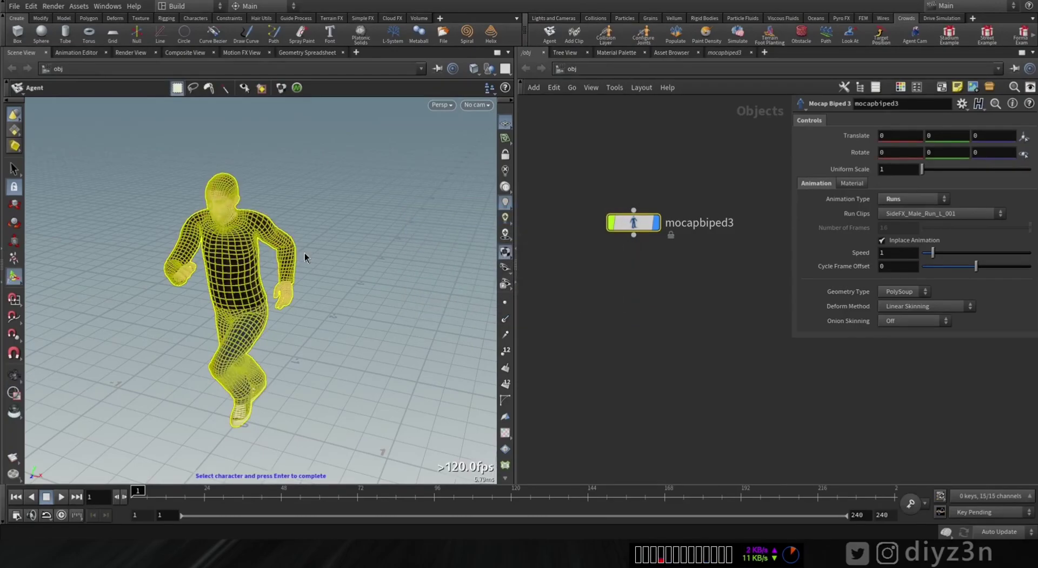
pyautogui.press('Return')
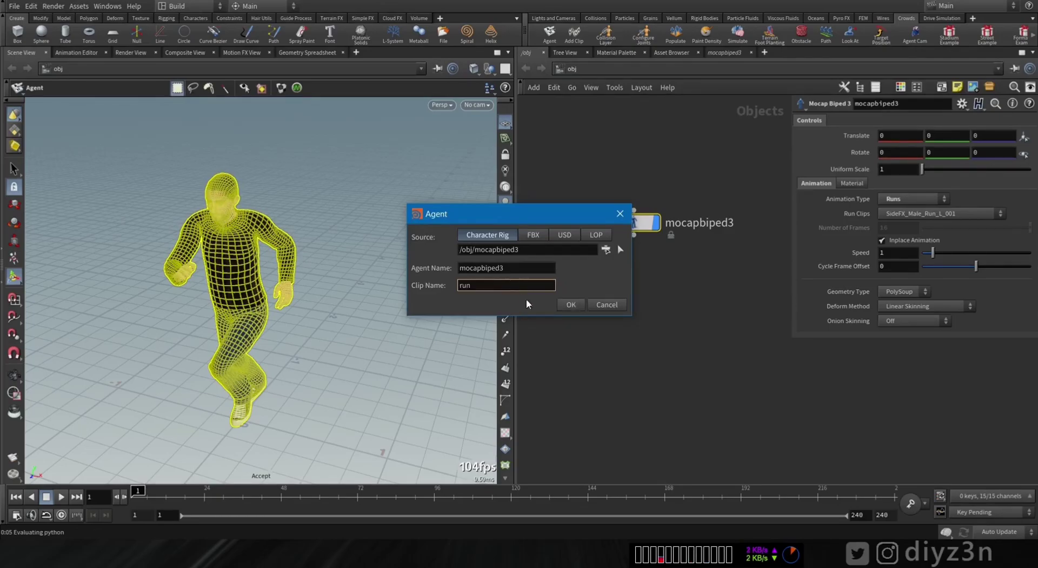
pyautogui.click(571, 304)
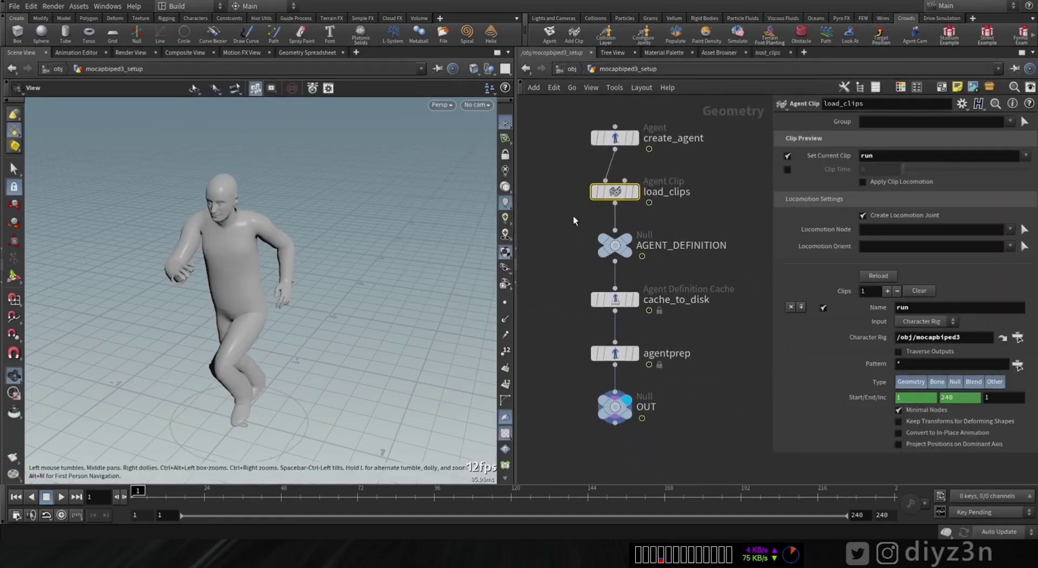
# Delete the AGENT_DEFINITION, cache_to_disk and agentprep nodes from the agent setup, and reposition the mocapbiped3 node at object level.
pyautogui.moveTo(694, 351); pyautogui.dragTo(612, 263)
pyautogui.press('Delete')
pyautogui.press('u')
pyautogui.moveTo(552, 175); pyautogui.dragTo(604, 172)
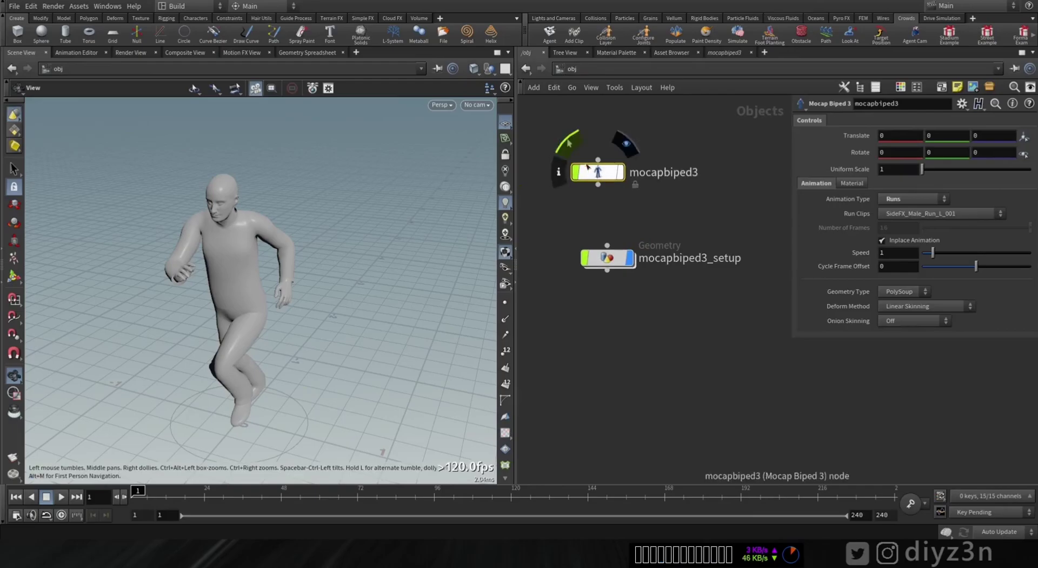
pyautogui.doubleClick(614, 253)
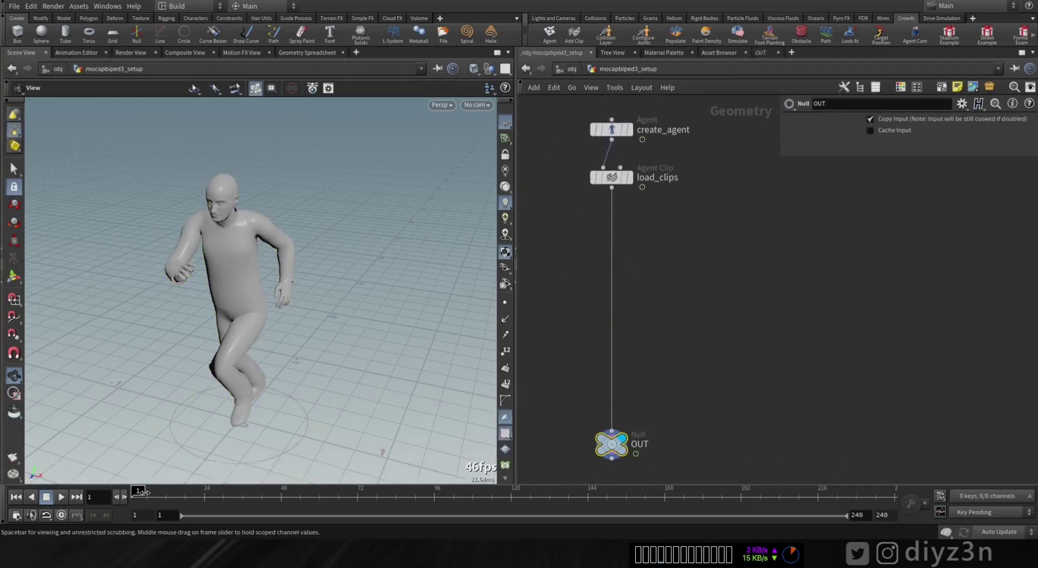
# Insert an Agent Collision Layer node between load_clips and OUT, display it and activate its viewport editing.
pyautogui.click(612, 177)
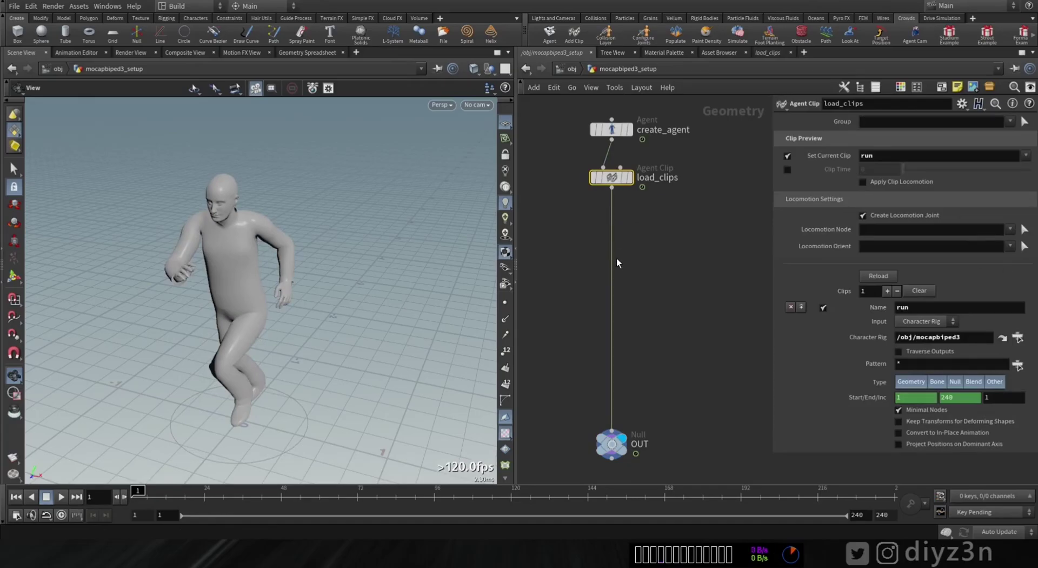
pyautogui.press('Tab')
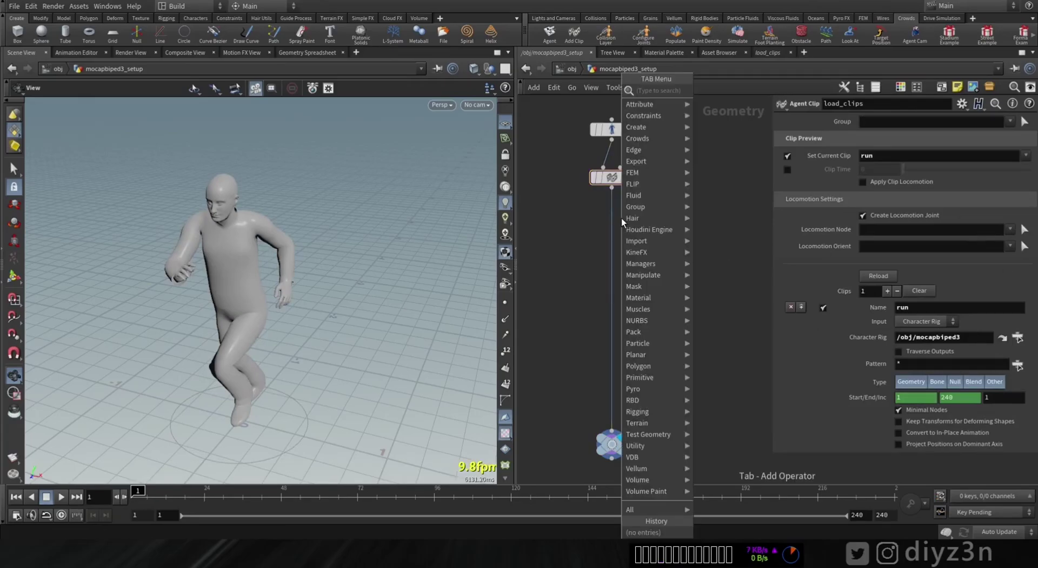
pyautogui.moveTo(651, 139)
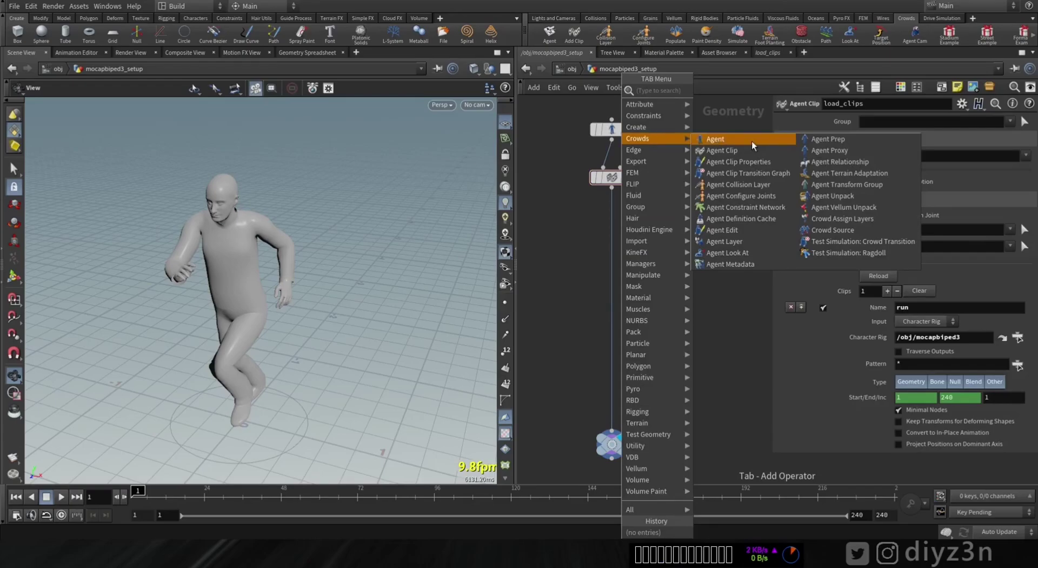
pyautogui.click(747, 184)
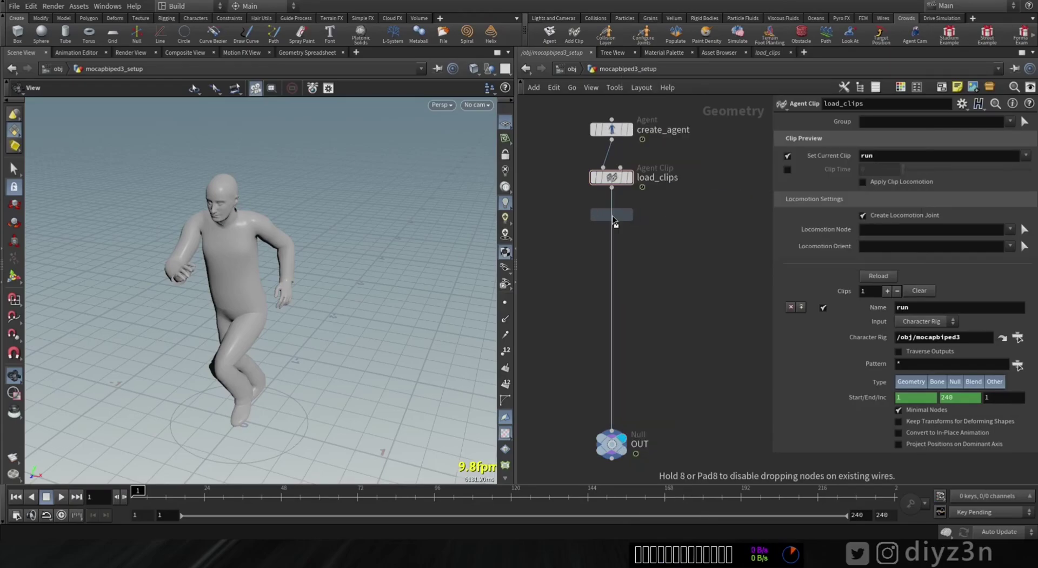
pyautogui.click(614, 223)
pyautogui.moveTo(615, 222)
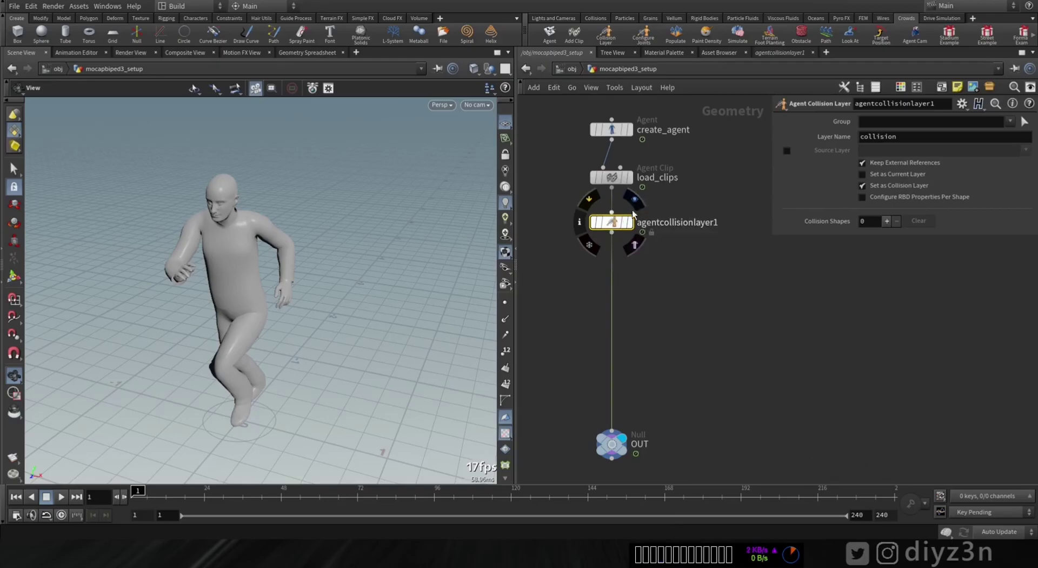
pyautogui.click(634, 202)
pyautogui.press('Return')
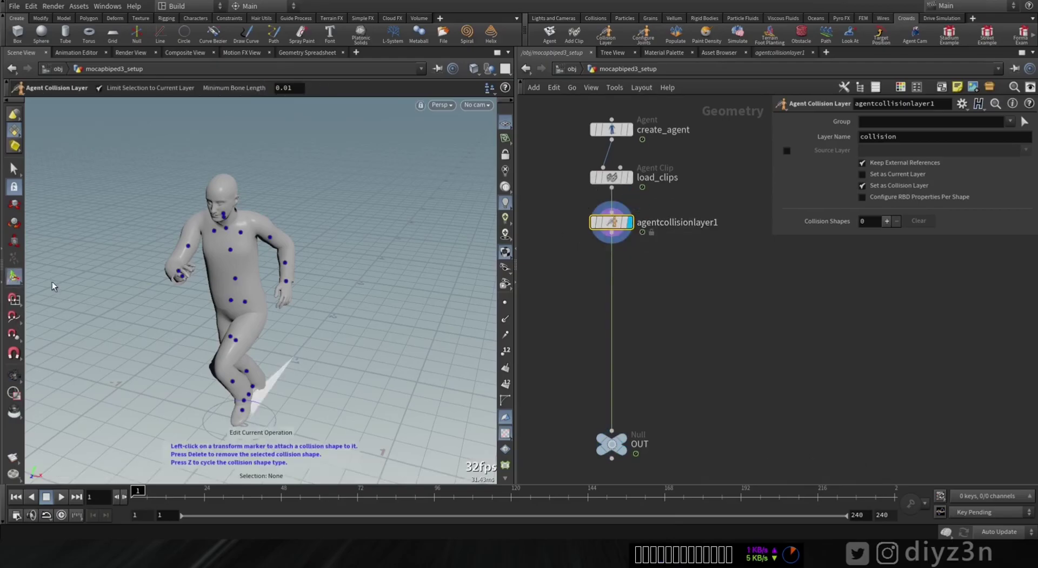
# Attach capsule collision shapes to the agent's right upper arm, left upper arm, left forearm, hip and torso transforms.
pyautogui.moveTo(301, 296)
pyautogui.keyDown('alt'); pyautogui.mouseDown()
pyautogui.moveTo(271, 326)
pyautogui.moveTo(220, 326)
pyautogui.mouseUp(); pyautogui.keyUp('alt')
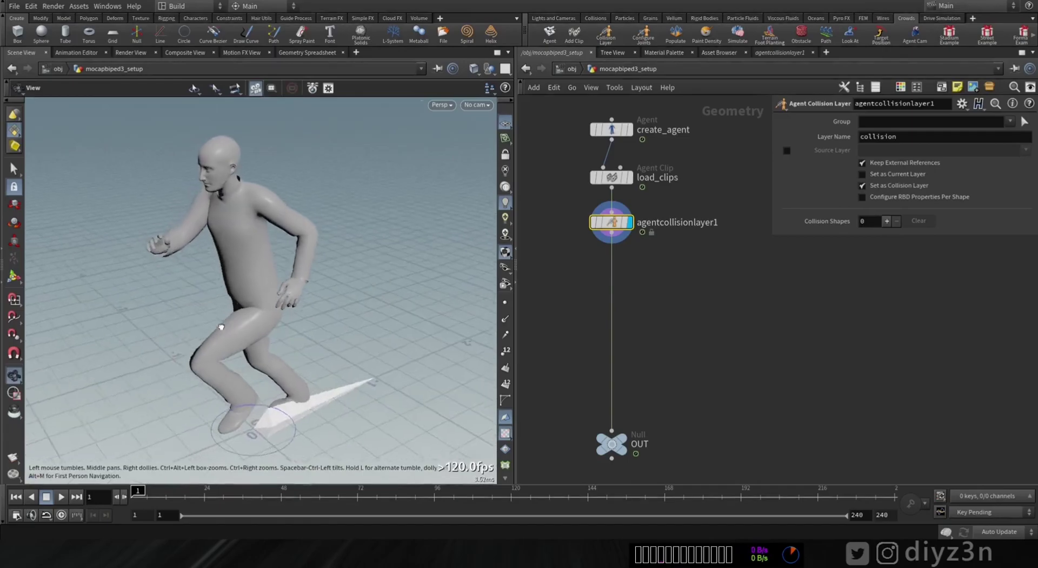
pyautogui.click(191, 218)
pyautogui.click(282, 219)
pyautogui.click(302, 255)
pyautogui.press('Escape')
pyautogui.moveTo(221, 306); pyautogui.dragTo(251, 318)
pyautogui.press('Return')
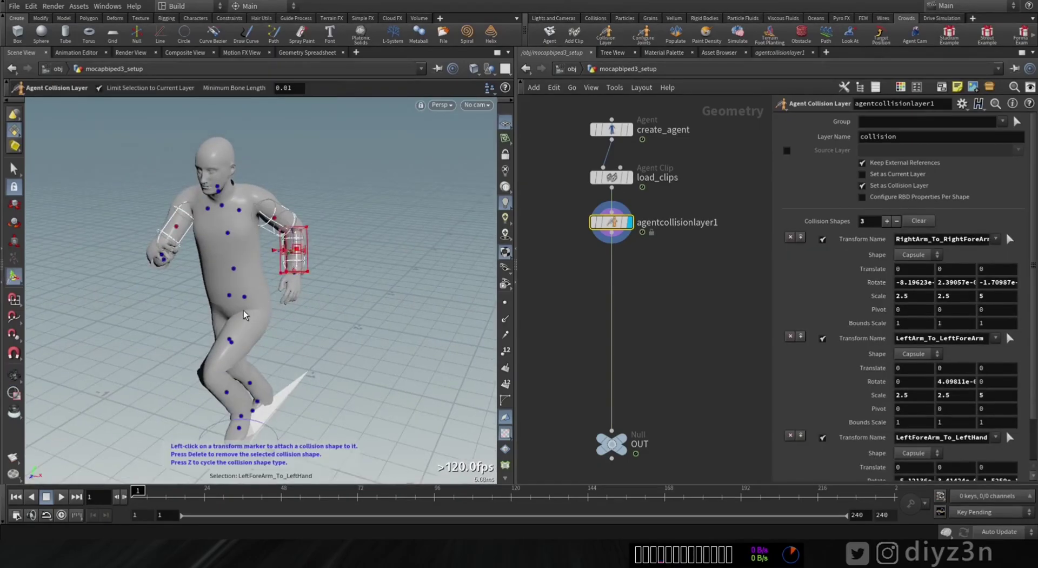
pyautogui.click(246, 295)
pyautogui.click(228, 237)
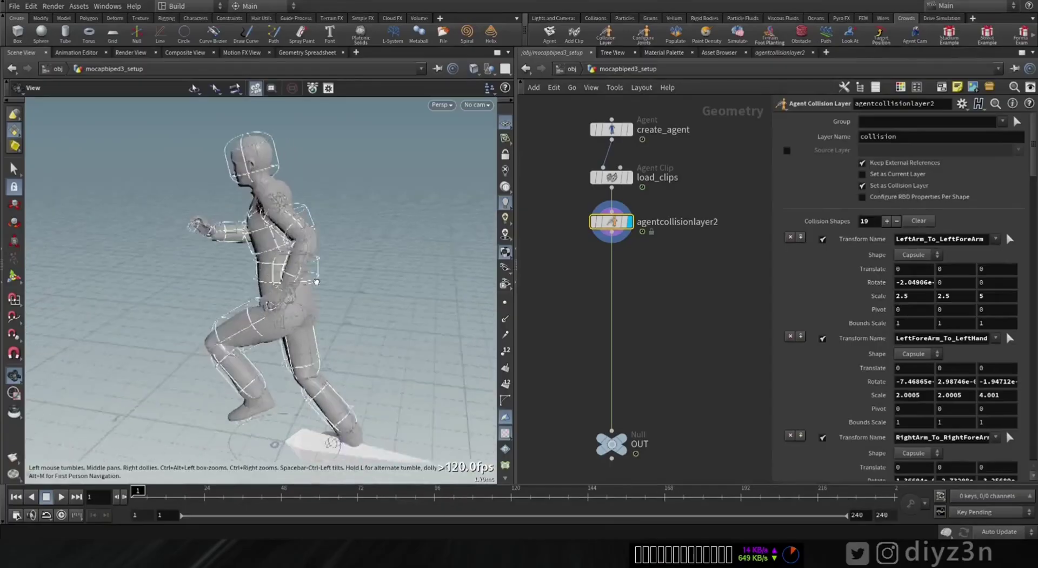
# Insert an Agent Configure Joints node between the collision layer node and OUT, and display its result.
pyautogui.moveTo(243, 270); pyautogui.dragTo(292, 273)
pyautogui.moveTo(142, 489)
pyautogui.mouseDown()
pyautogui.moveTo(196, 489)
pyautogui.moveTo(138, 490)
pyautogui.mouseUp()
pyautogui.press('space')
pyautogui.moveTo(208, 222); pyautogui.dragTo(238, 207)
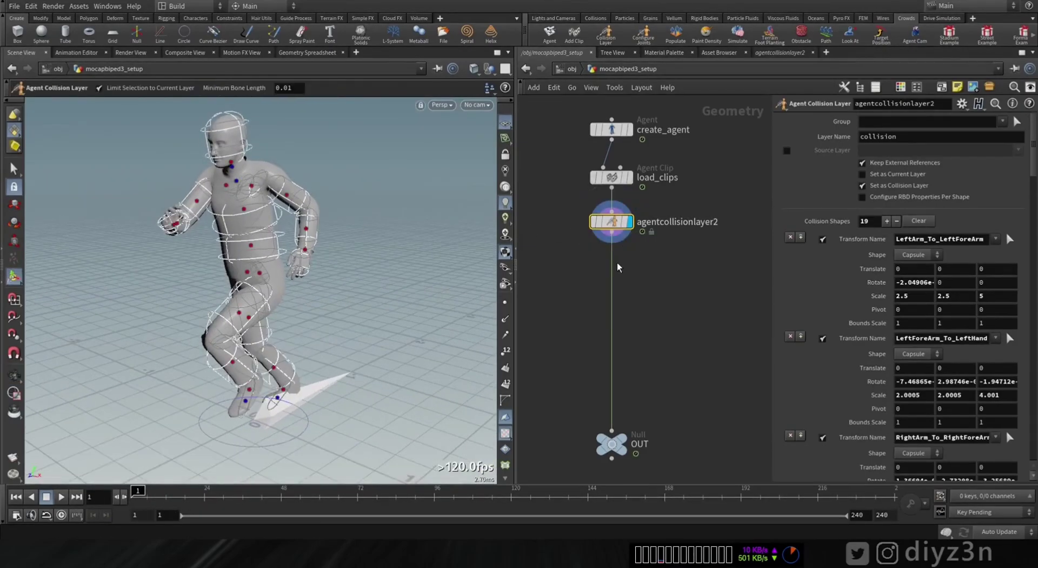
pyautogui.press('Tab')
pyautogui.moveTo(661, 141)
pyautogui.click(739, 198)
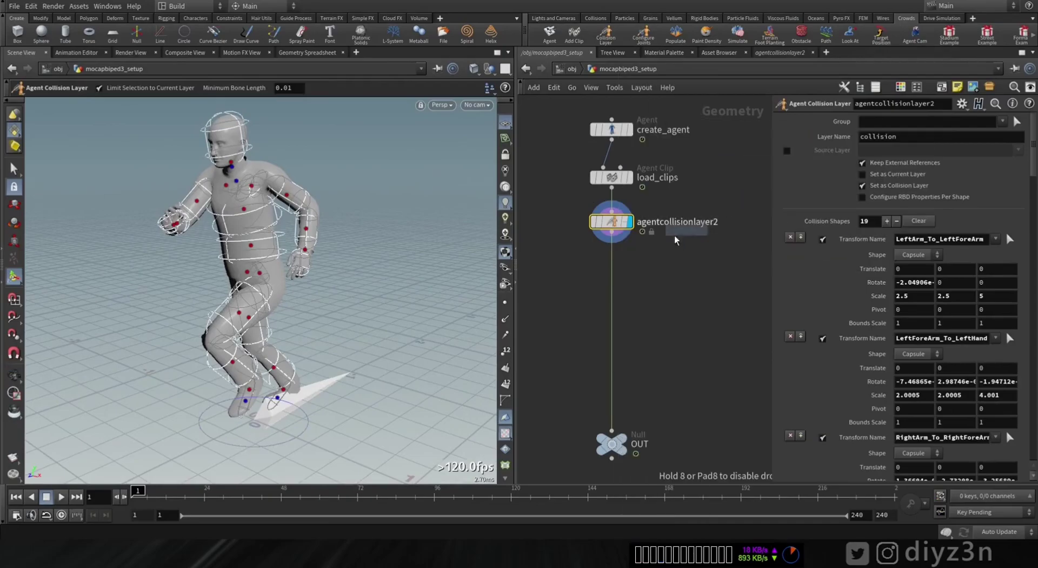
pyautogui.click(616, 271)
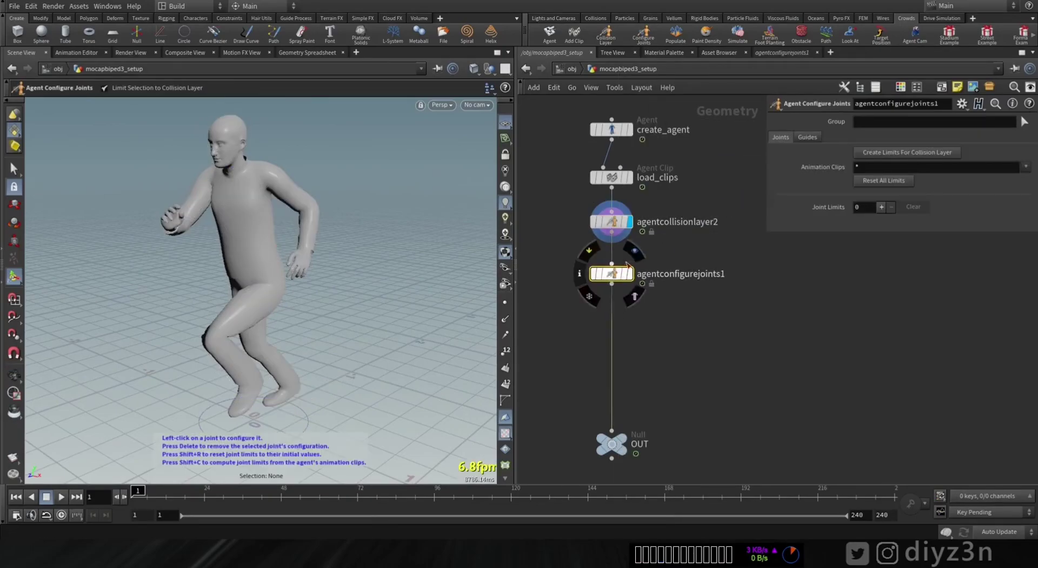
pyautogui.click(627, 269)
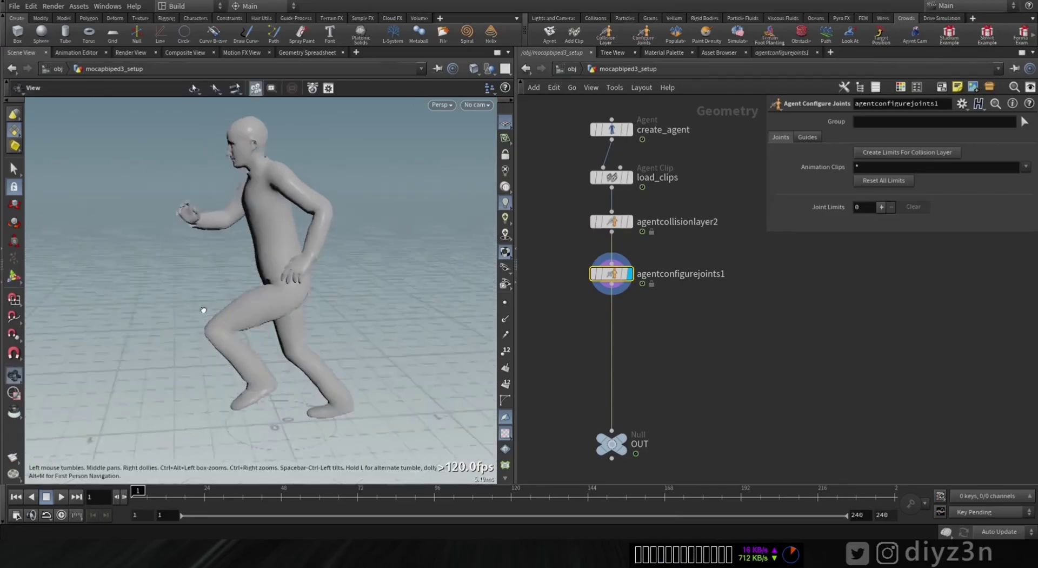
# Configure joint limits at the agent's knees, elbows and left hip in the viewport.
pyautogui.click(201, 339)
pyautogui.keyDown('alt'); pyautogui.moveTo(300, 352); pyautogui.dragTo(203, 370); pyautogui.keyUp('alt')
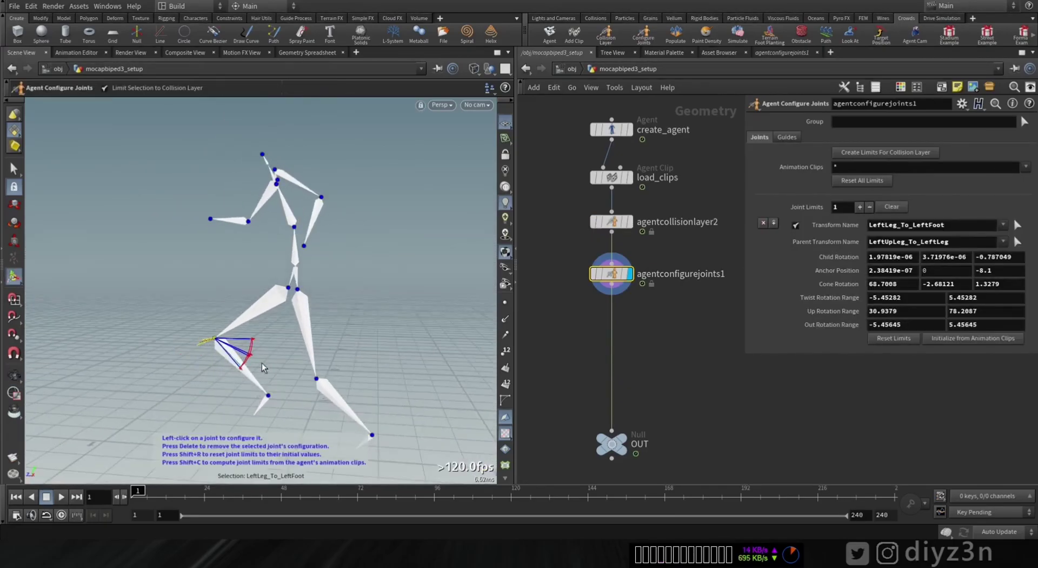
pyautogui.click(316, 378)
pyautogui.moveTo(339, 407); pyautogui.dragTo(349, 390)
pyautogui.keyDown('alt'); pyautogui.moveTo(178, 154); pyautogui.dragTo(260, 162); pyautogui.keyUp('alt')
pyautogui.click(297, 200)
pyautogui.keyDown('alt'); pyautogui.moveTo(300, 204); pyautogui.dragTo(168, 312); pyautogui.keyUp('alt')
pyautogui.click(262, 277)
pyautogui.click(270, 285)
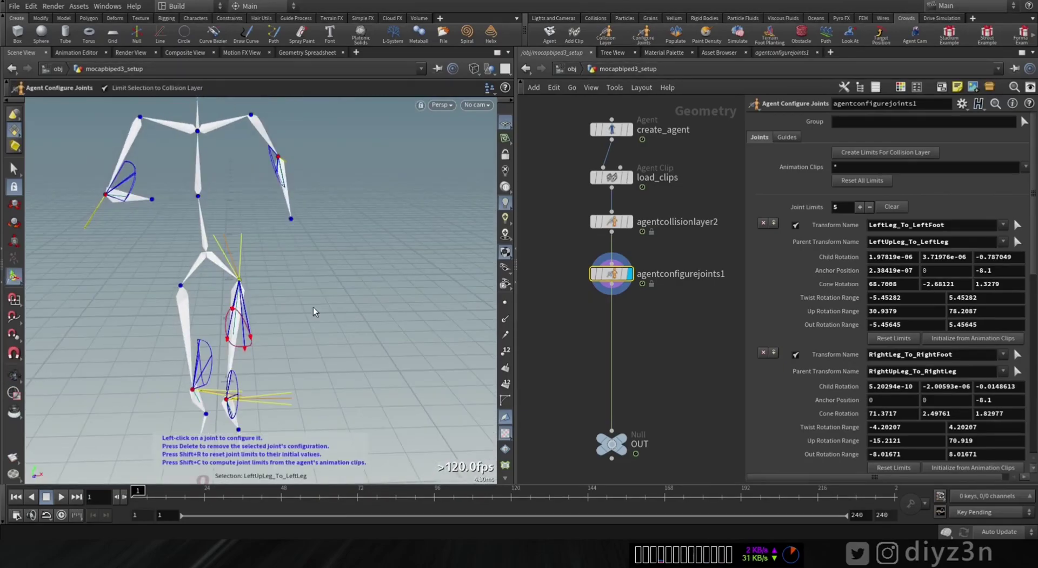
pyautogui.keyDown('alt'); pyautogui.moveTo(263, 302); pyautogui.dragTo(303, 311); pyautogui.keyUp('alt')
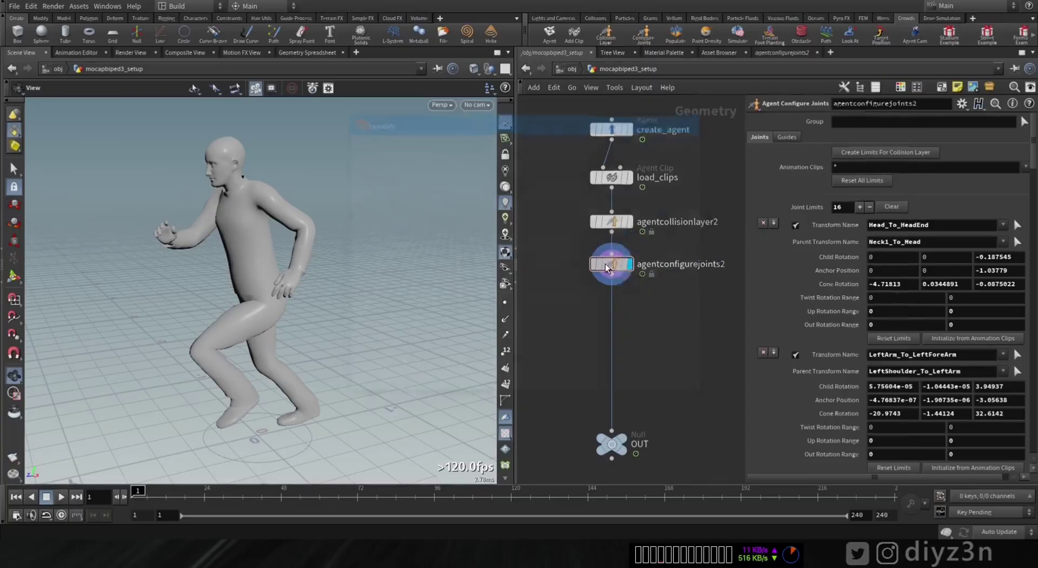
# Inspect the point attributes carried by the Agent Configure Joints node.
pyautogui.middleClick(605, 264)
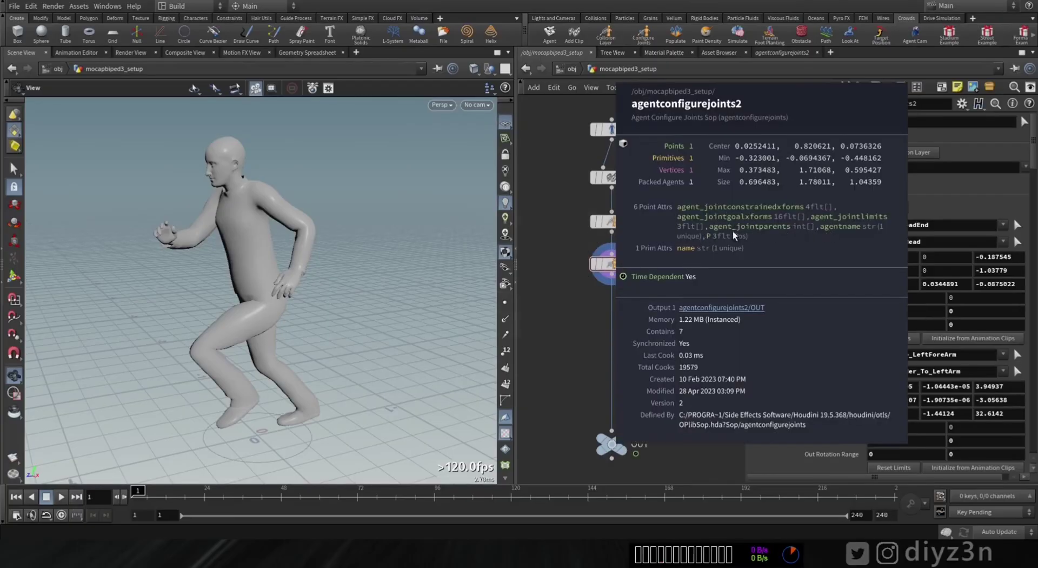
pyautogui.scroll(-1, 245, 278)
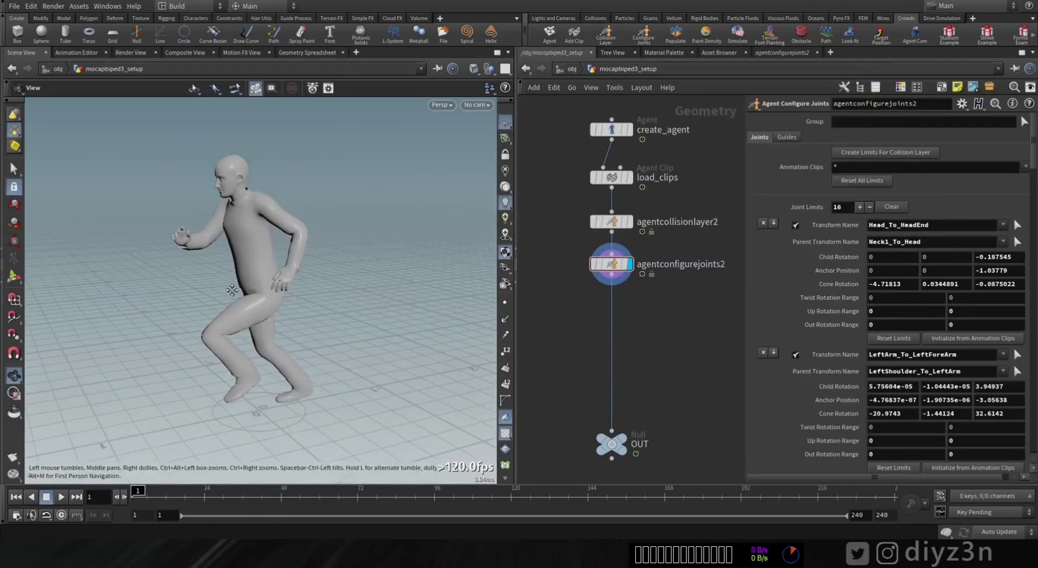
pyautogui.keyDown('alt'); pyautogui.moveTo(234, 284); pyautogui.dragTo(254, 278); pyautogui.keyUp('alt')
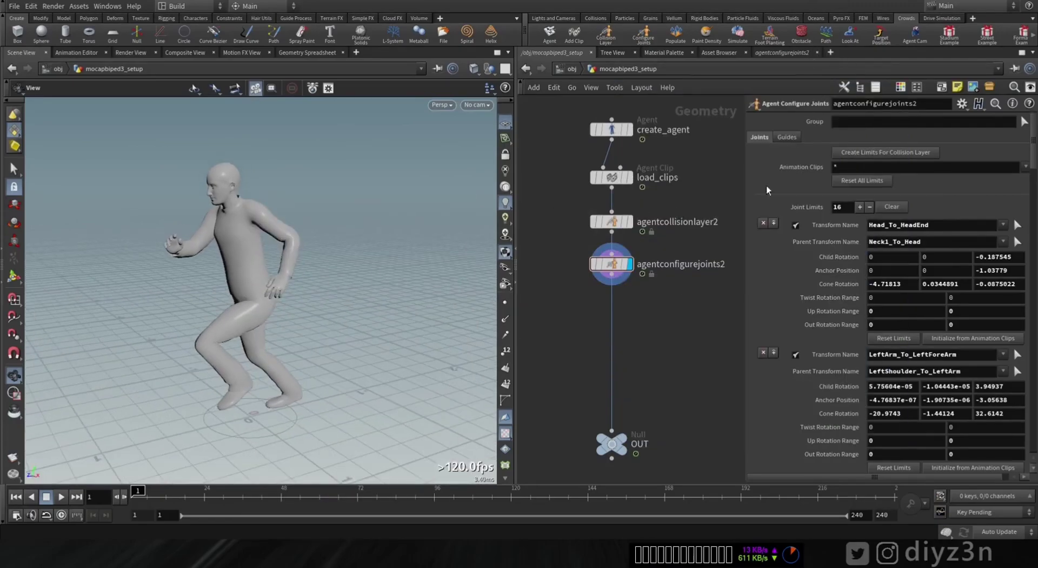
# Insert a Crowd Source node between the Agent Configure Joints node and OUT, and display the resulting crowd.
pyautogui.press('Tab')
pyautogui.press('Escape')
pyautogui.press('Tab')
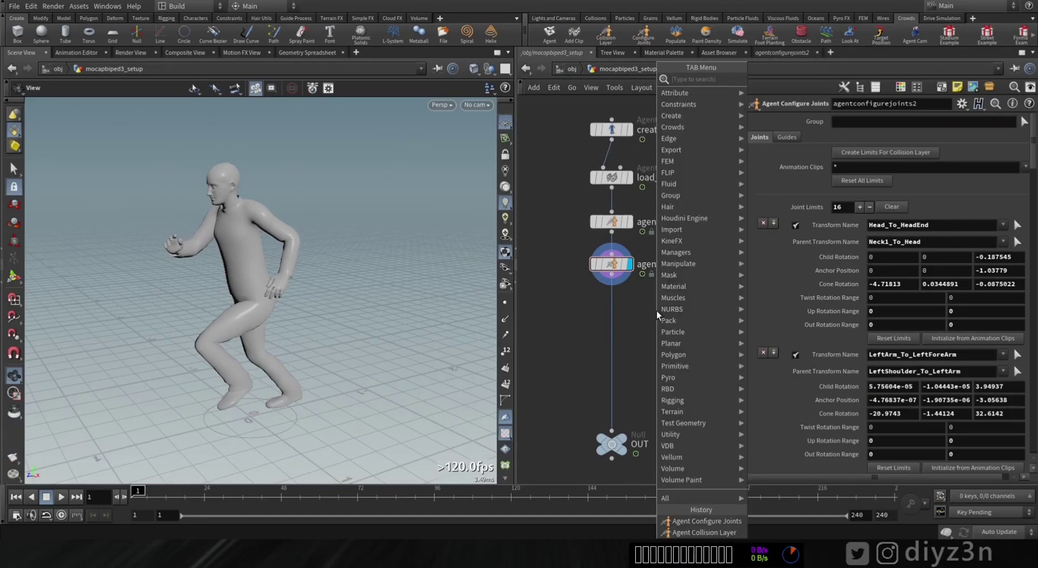
pyautogui.write('sou')
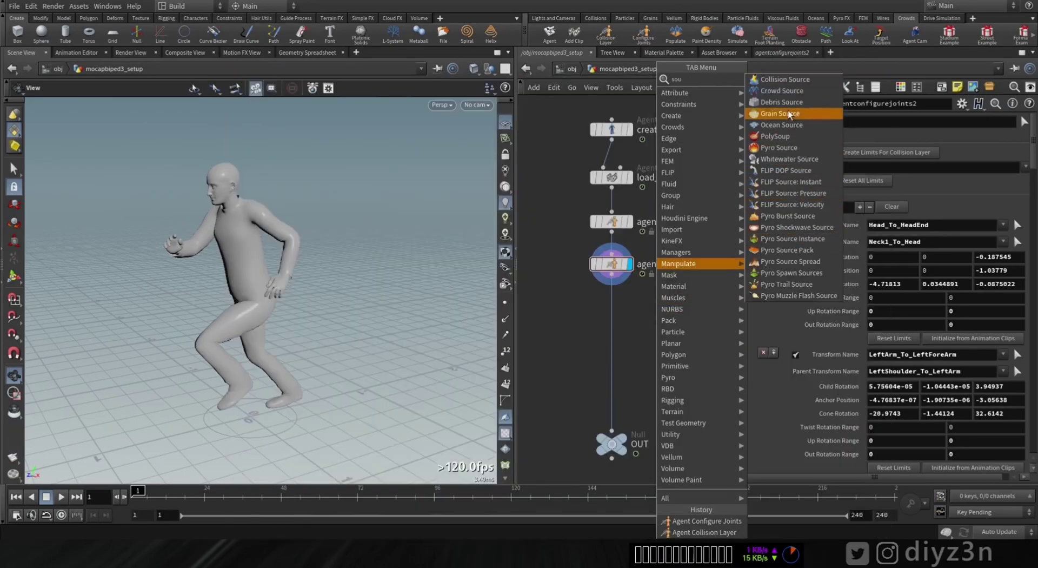
pyautogui.press('Escape')
pyautogui.click(613, 317)
pyautogui.moveTo(613, 317); pyautogui.dragTo(613, 337)
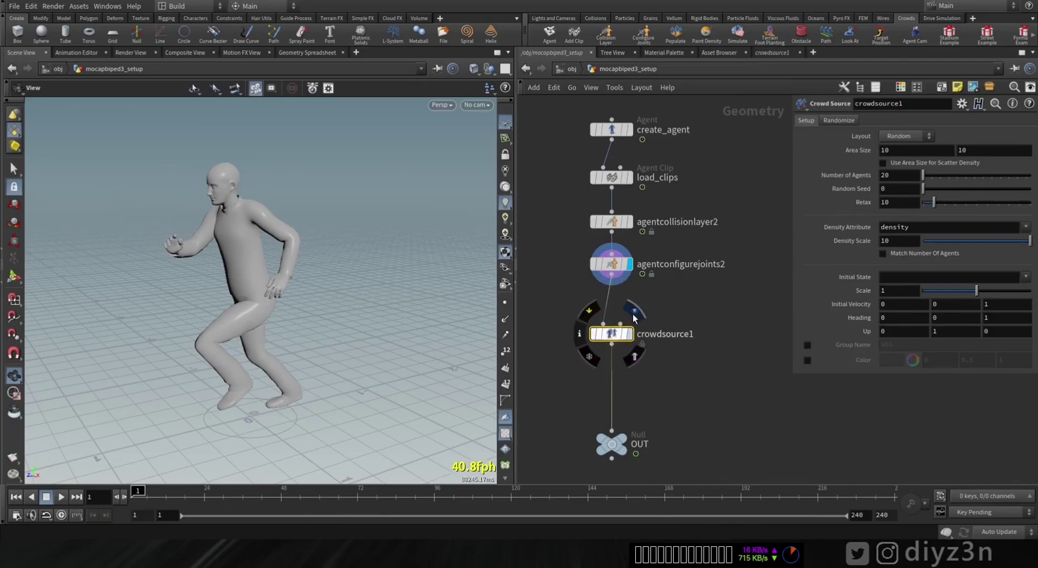
pyautogui.click(634, 317)
pyautogui.moveTo(374, 298); pyautogui.dragTo(203, 269, button='right')
pyautogui.moveTo(202, 269); pyautogui.dragTo(261, 271)
pyautogui.moveTo(262, 271); pyautogui.dragTo(408, 247, button='right')
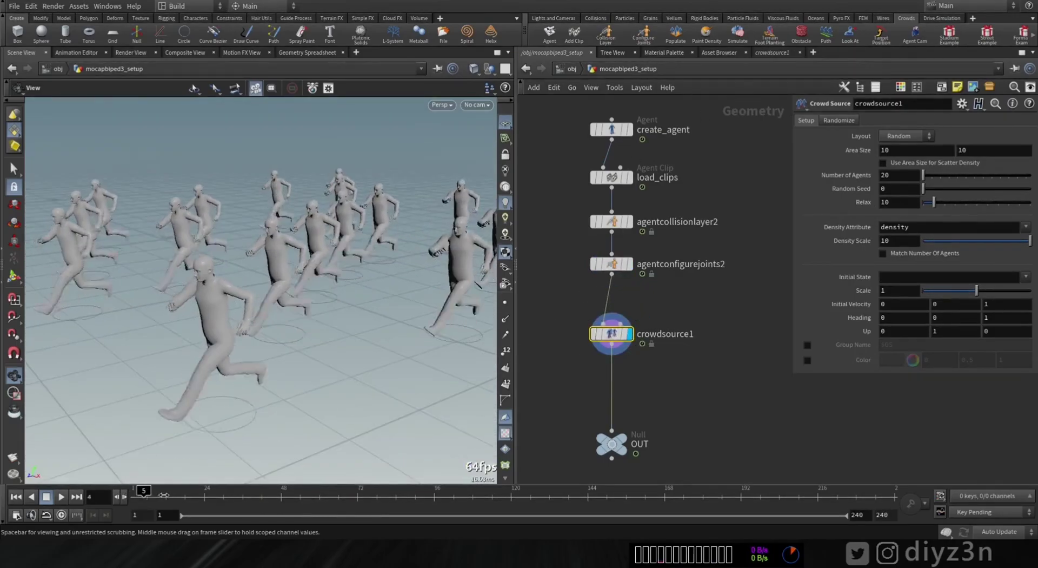
# Create a crowd simulation from the mocapbiped3_setup crowd with the run and ragdoll states.
pyautogui.click(739, 42)
pyautogui.click(272, 263)
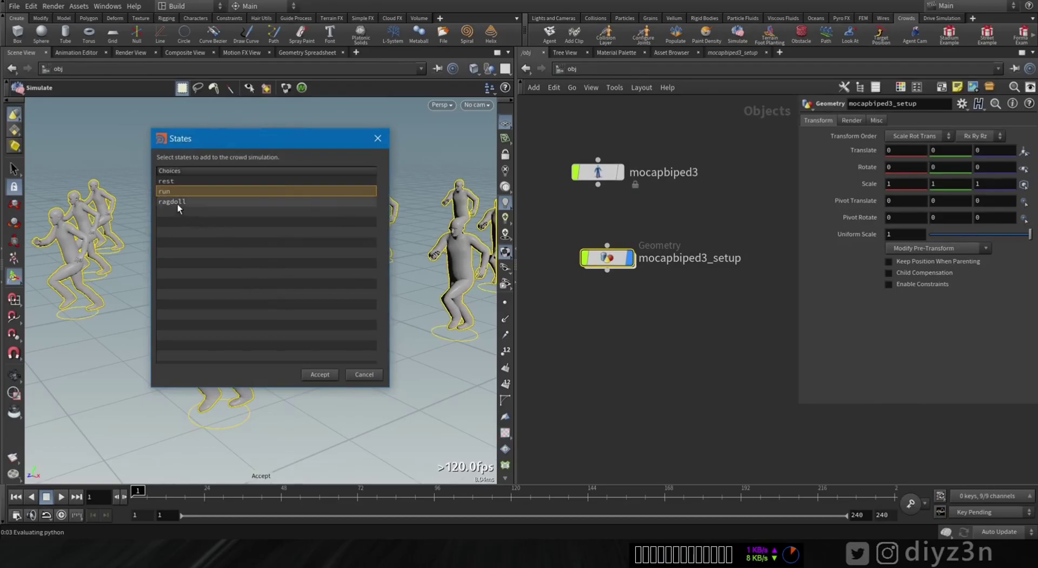
pyautogui.click(201, 202)
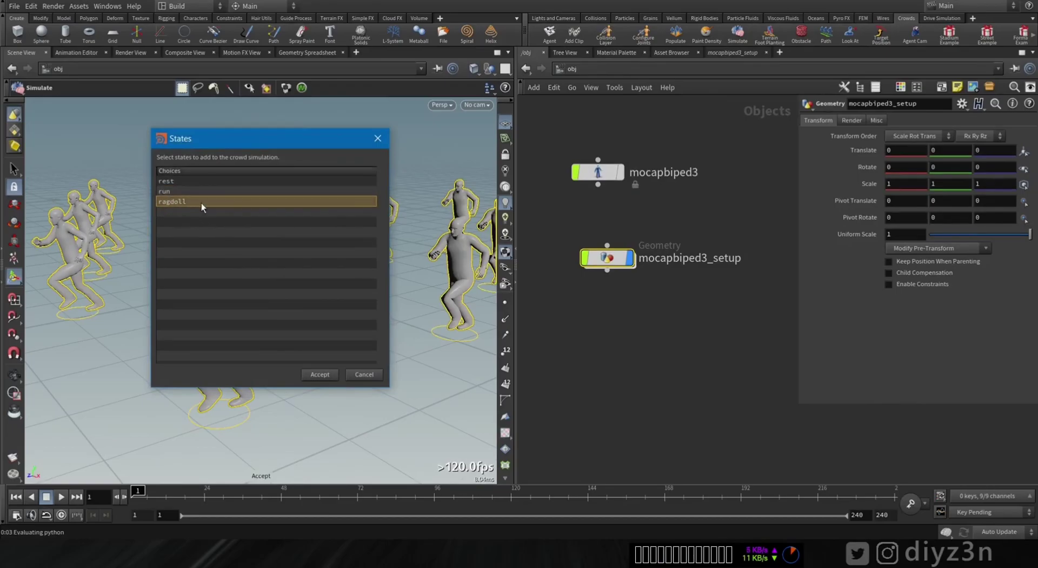
pyautogui.keyDown('ctrl'); pyautogui.click(177, 192); pyautogui.keyUp('ctrl')
pyautogui.click(313, 373)
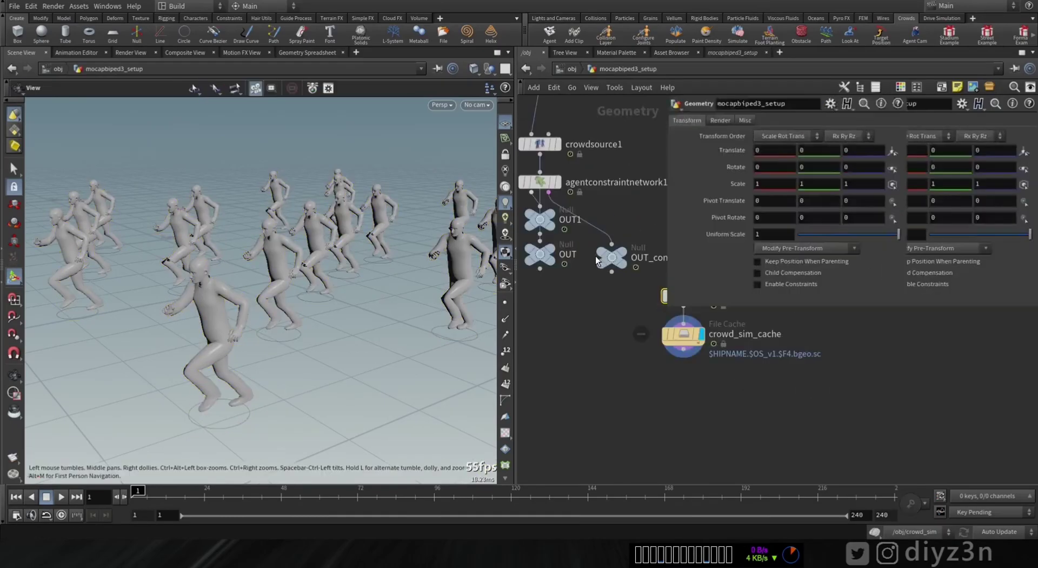
# Spread out the null nodes below the agent constraint network and move crowd_sim_import and crowd_sim_cache away from them.
pyautogui.moveTo(606, 378); pyautogui.dragTo(607, 438)
pyautogui.moveTo(601, 330); pyautogui.dragTo(532, 354)
pyautogui.moveTo(678, 365); pyautogui.dragTo(681, 377)
pyautogui.moveTo(655, 367); pyautogui.dragTo(641, 375, button='middle')
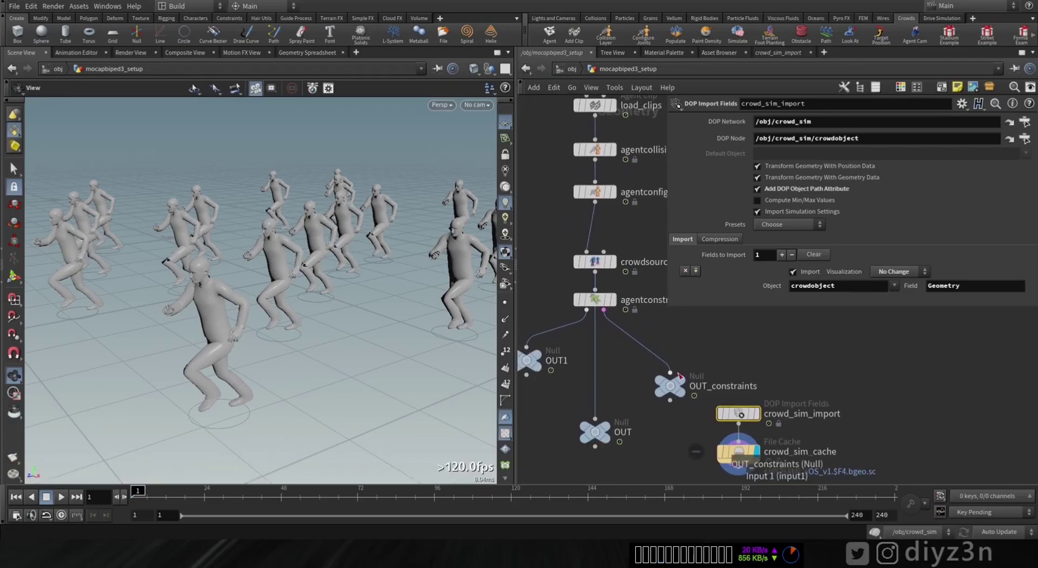
pyautogui.moveTo(716, 390); pyautogui.dragTo(814, 466)
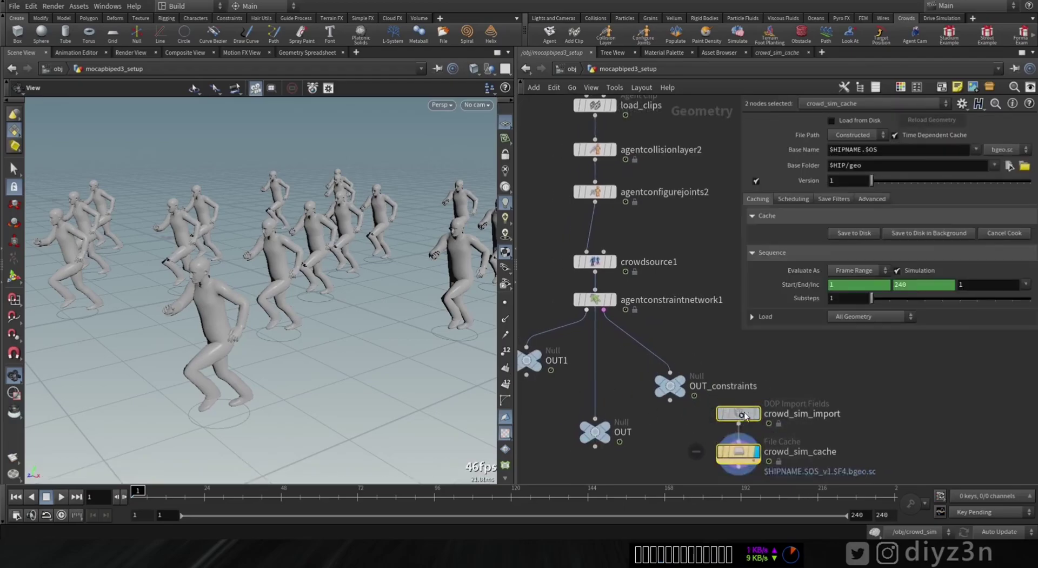
pyautogui.moveTo(742, 415); pyautogui.dragTo(874, 397)
pyautogui.moveTo(688, 241)
pyautogui.mouseDown(button='middle')
pyautogui.moveTo(702, 323)
pyautogui.moveTo(692, 254)
pyautogui.mouseUp(button='middle')
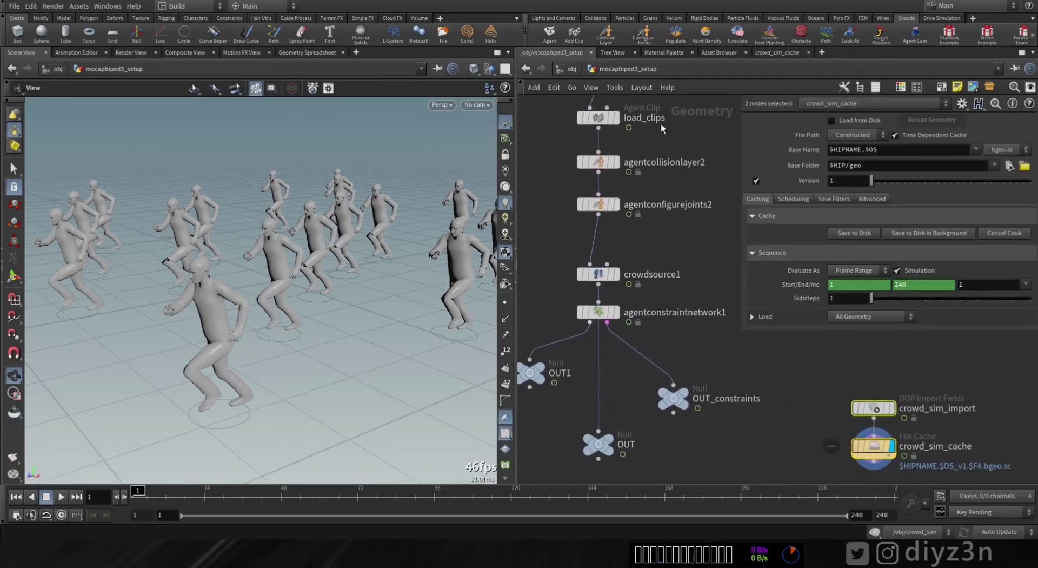
# Open the crowd_sim DOP network and run the simulation along the timeline to review it.
pyautogui.click(571, 68)
pyautogui.doubleClick(673, 297)
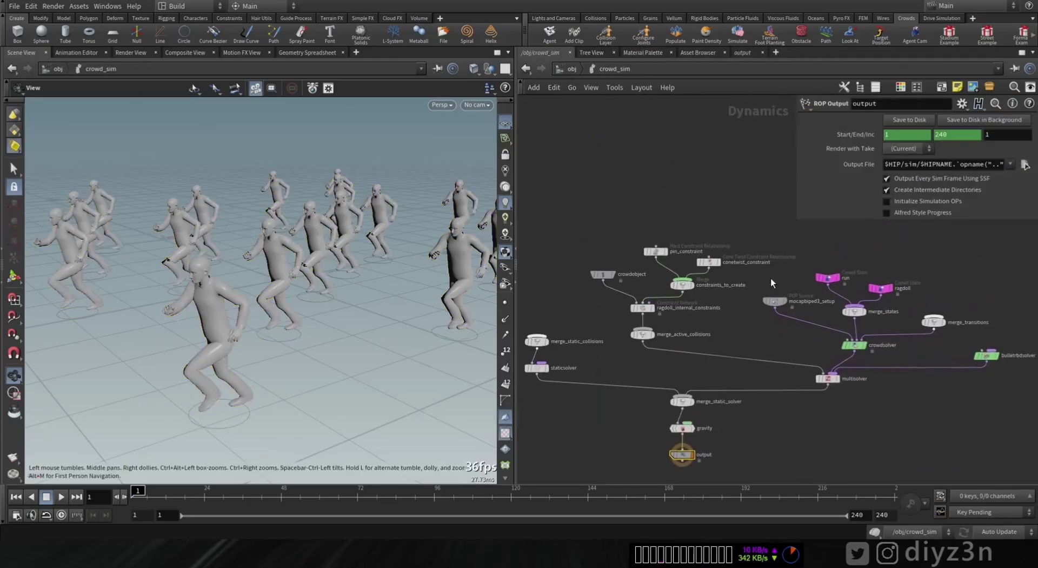
pyautogui.moveTo(144, 493); pyautogui.dragTo(238, 493)
pyautogui.scroll(-3, 215, 262)
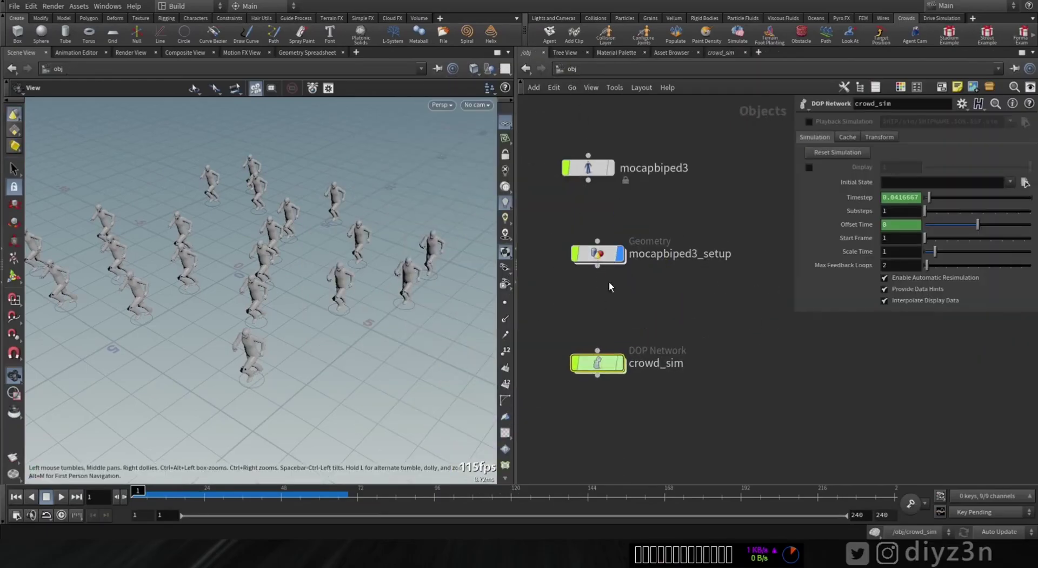
# Add a Circle node in mocapbiped3_setup and feed it into the Custom Surface/Points input of the crowd source.
pyautogui.doubleClick(601, 254)
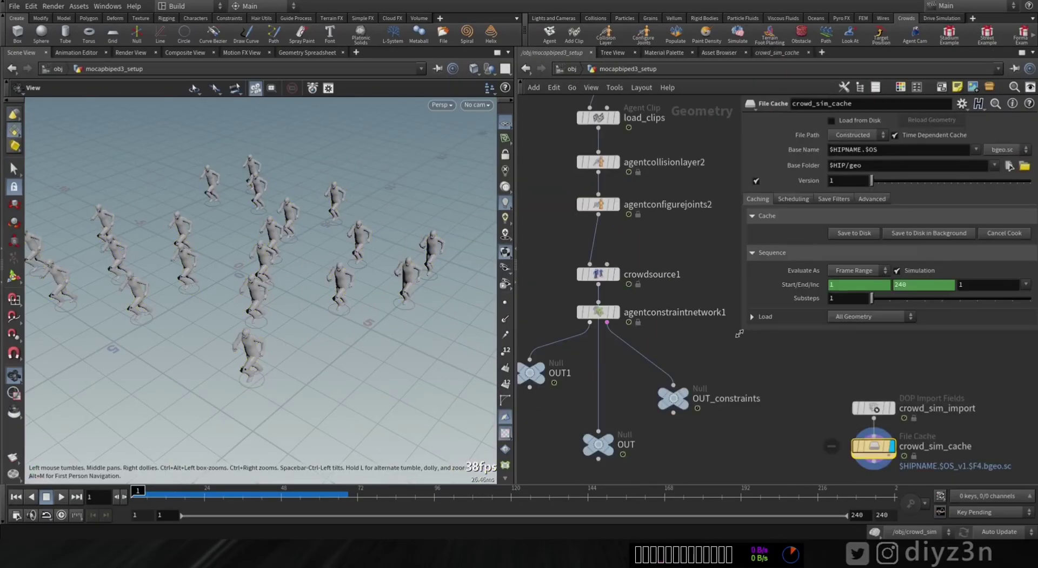
pyautogui.moveTo(739, 333); pyautogui.dragTo(814, 333)
pyautogui.moveTo(288, 247); pyautogui.dragTo(163, 199)
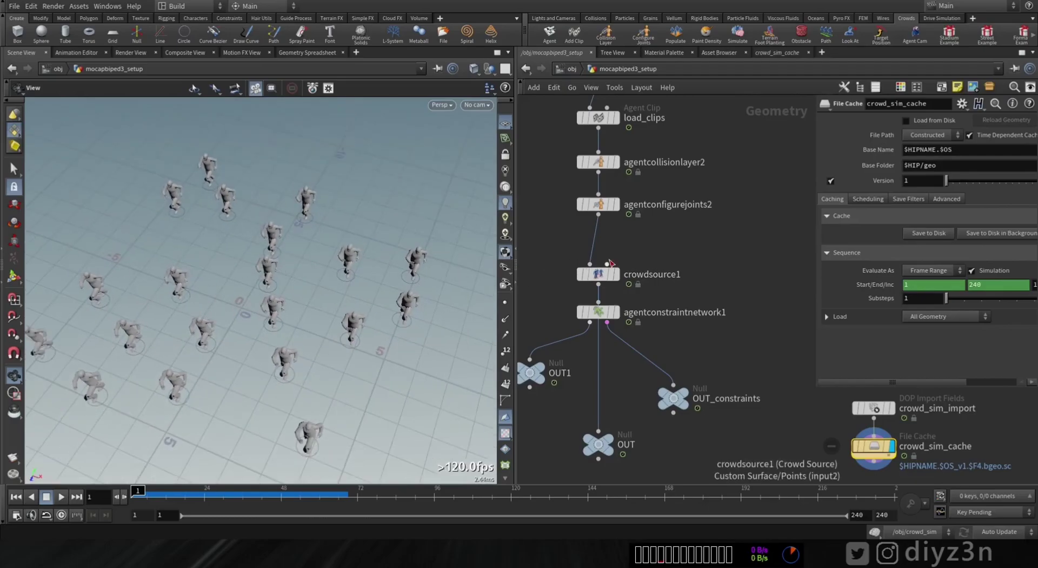
pyautogui.click(610, 264)
pyautogui.press('Tab')
pyautogui.write('c')
pyautogui.press('Return')
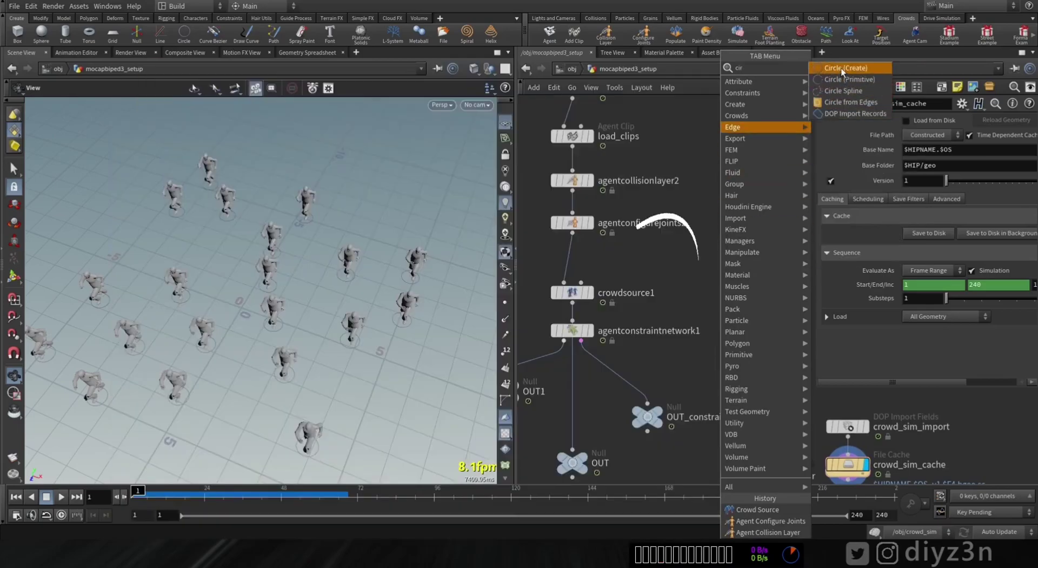
pyautogui.click(745, 199)
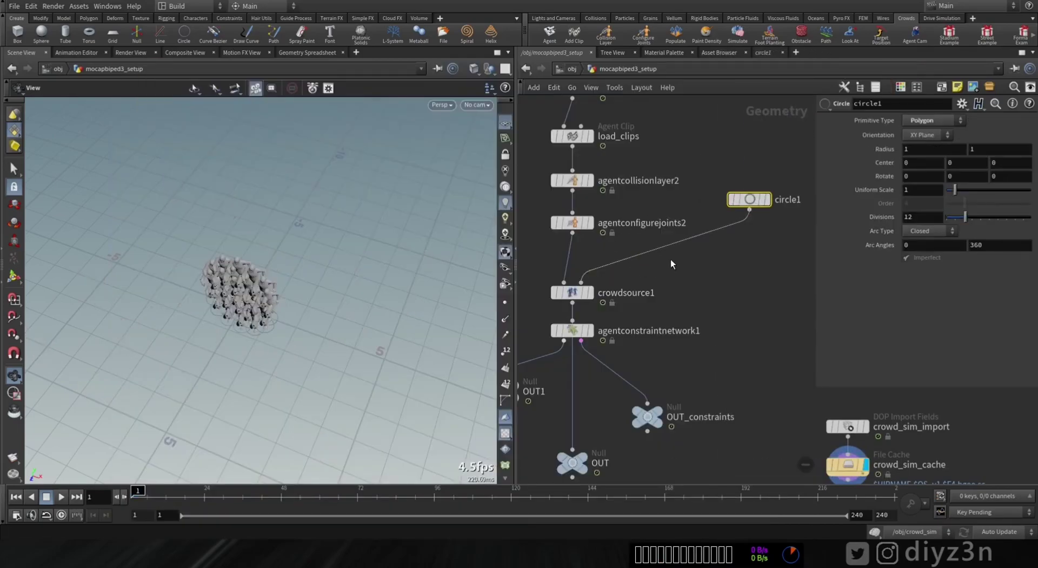
# Set the circle's orientation to ZX Plane and its uniform scale to 2.58, checking the circle and the crowd.
pyautogui.moveTo(263, 289); pyautogui.dragTo(292, 303, button='right')
pyautogui.moveTo(292, 303); pyautogui.dragTo(271, 307)
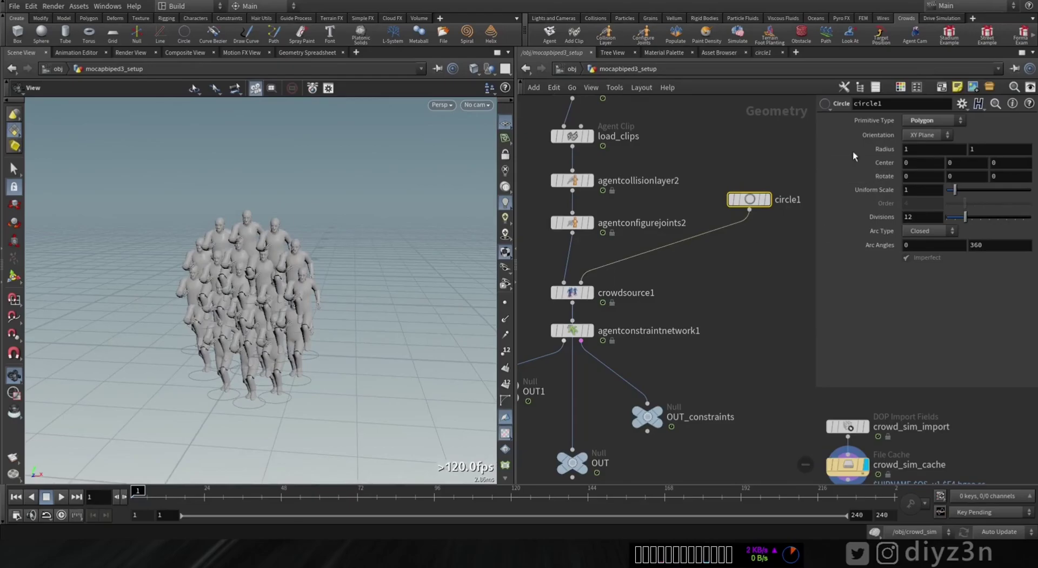
pyautogui.click(924, 135)
pyautogui.click(934, 151)
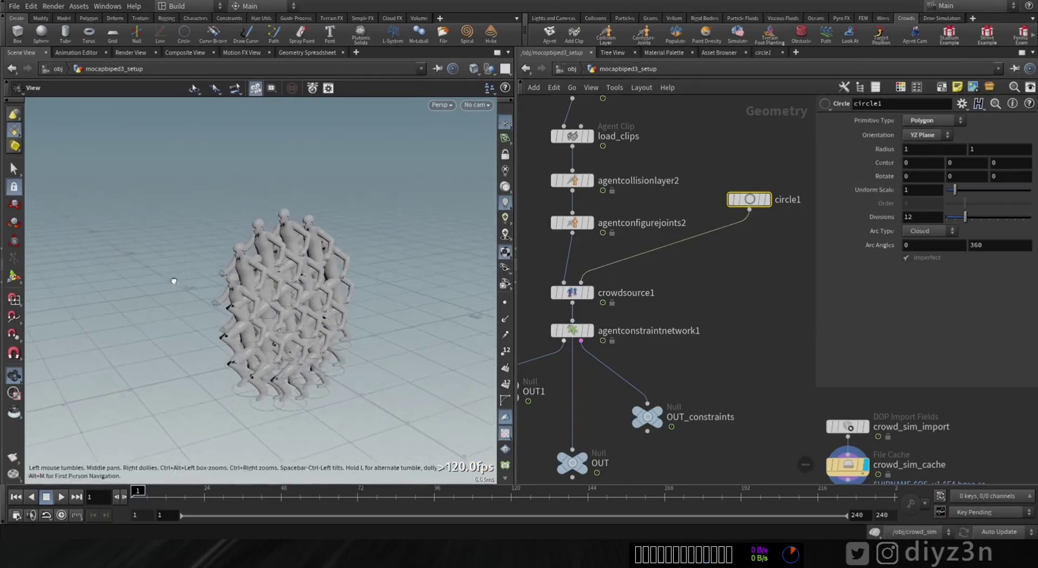
pyautogui.click(925, 135)
pyautogui.click(927, 168)
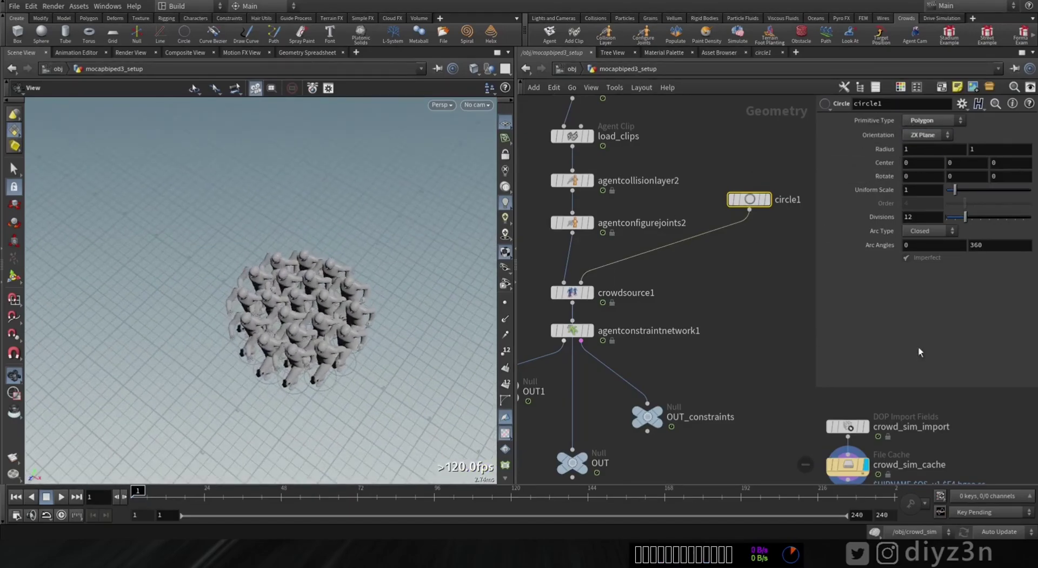
pyautogui.moveTo(958, 188); pyautogui.dragTo(968, 187)
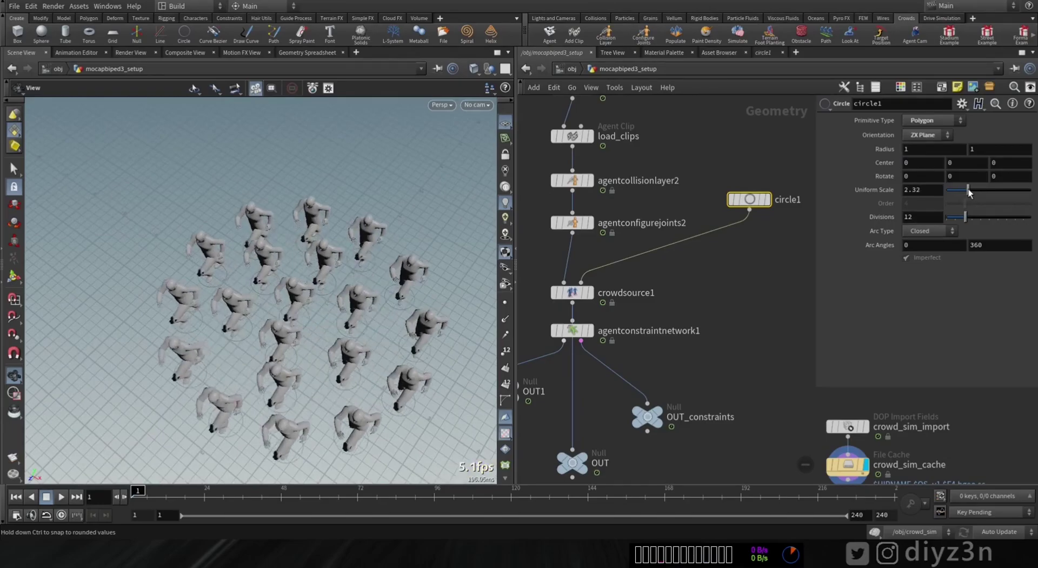
pyautogui.click(767, 184)
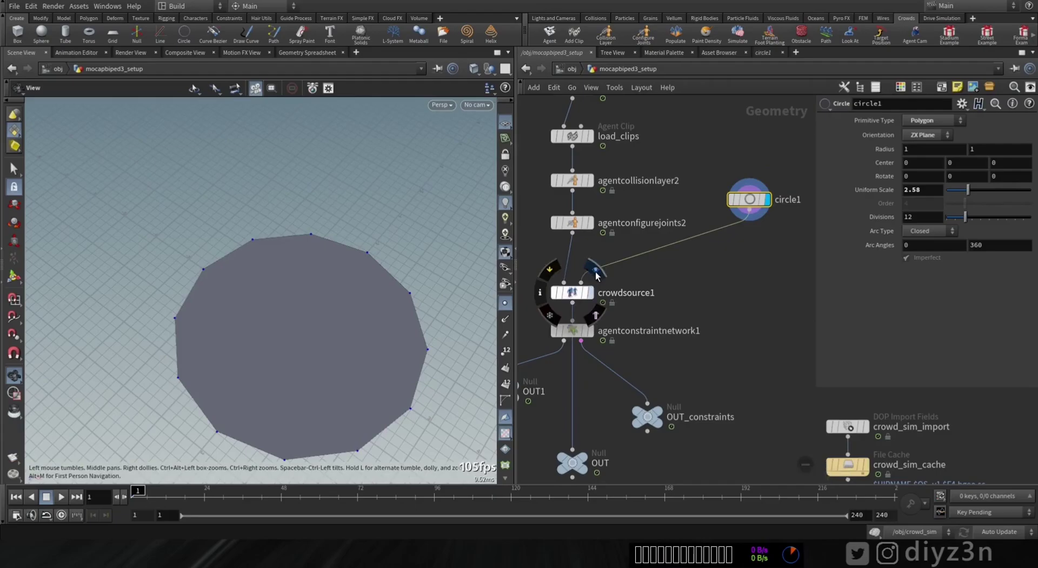
pyautogui.click(590, 293)
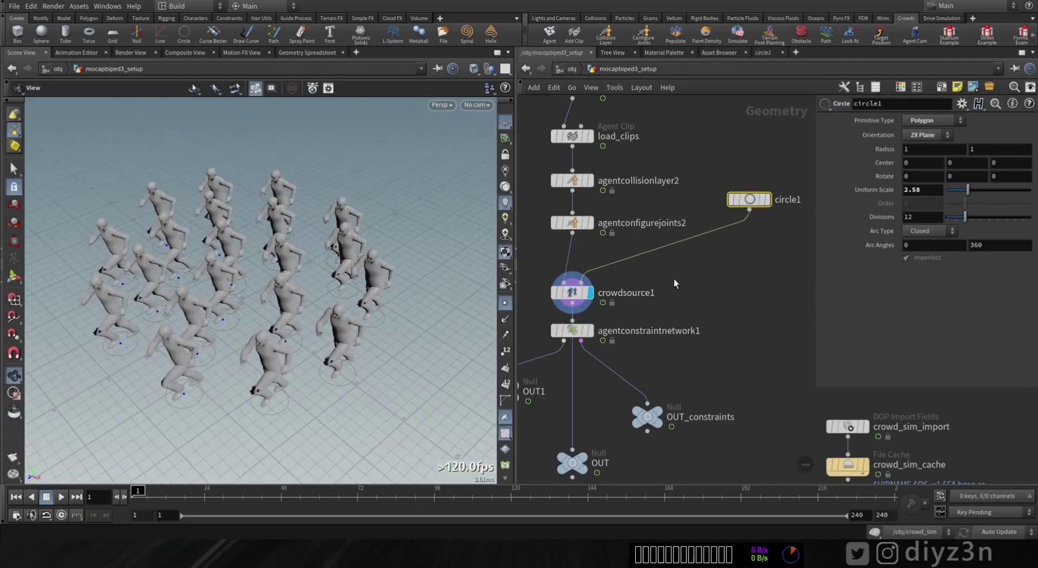
# Insert an Add node on the connection between the circle and the crowd source.
pyautogui.press('Tab')
pyautogui.write('ad')
pyautogui.click(832, 58)
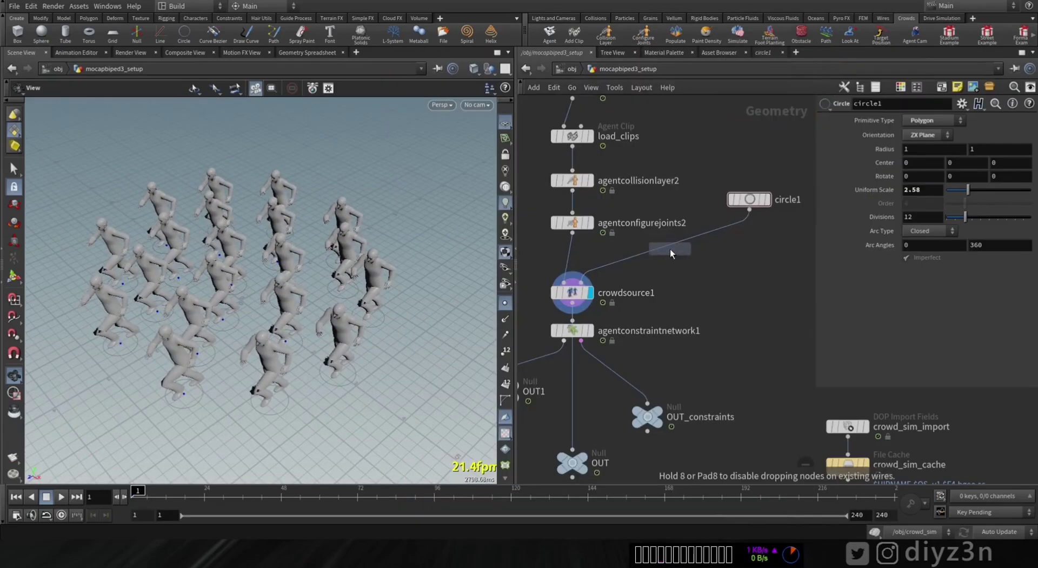
pyautogui.click(755, 282)
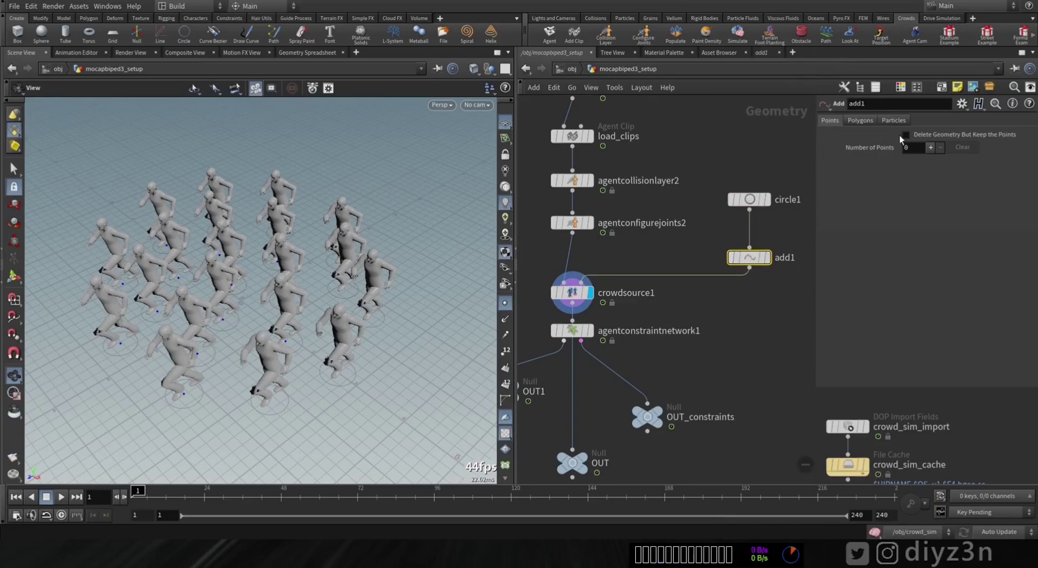
# Enable Delete Geometry But Keep the Points on the displayed Add node and show the point numbers.
pyautogui.press('r')
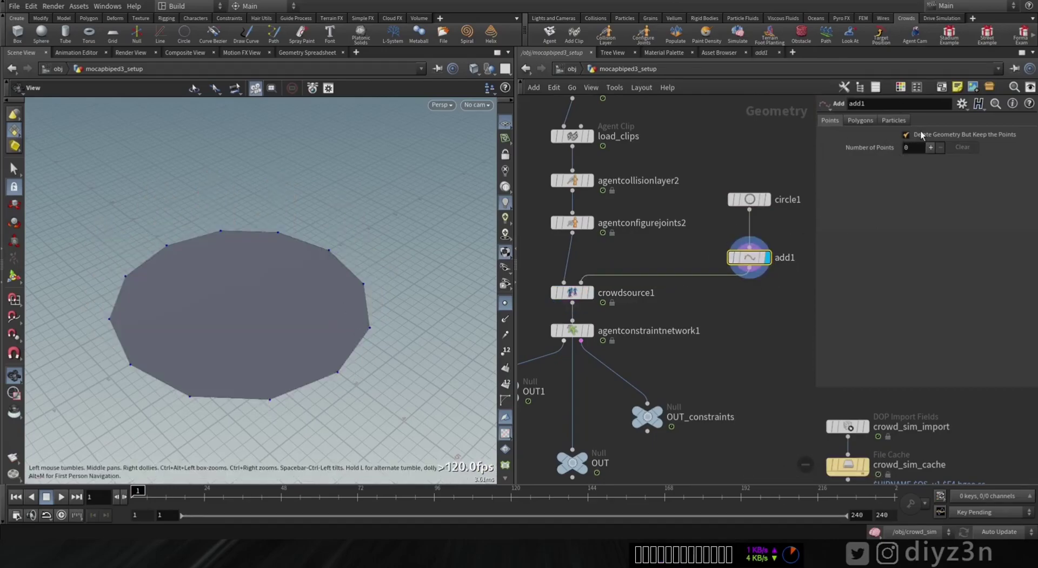
pyautogui.click(922, 135)
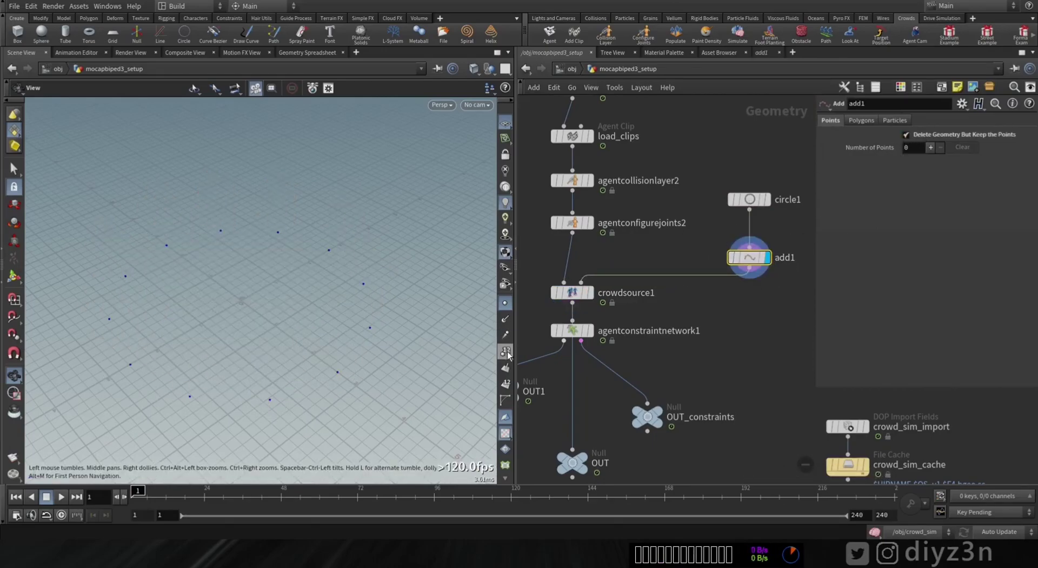
pyautogui.moveTo(267, 392); pyautogui.dragTo(326, 365)
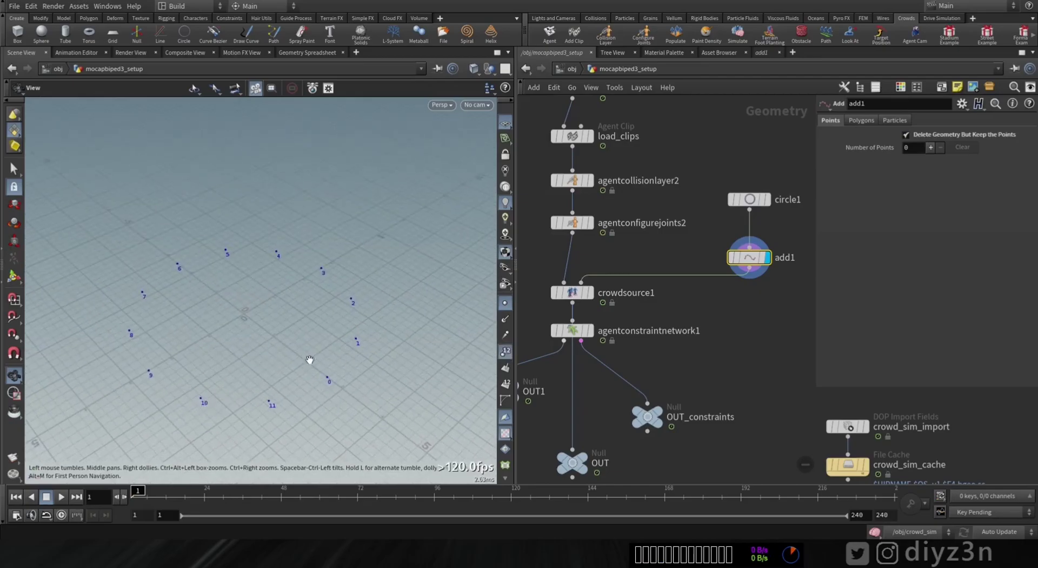
# Compare the Add node with and without deleted geometry, leave the option enabled, and display the crowd source.
pyautogui.click(906, 135)
pyautogui.click(906, 135)
pyautogui.click(907, 135)
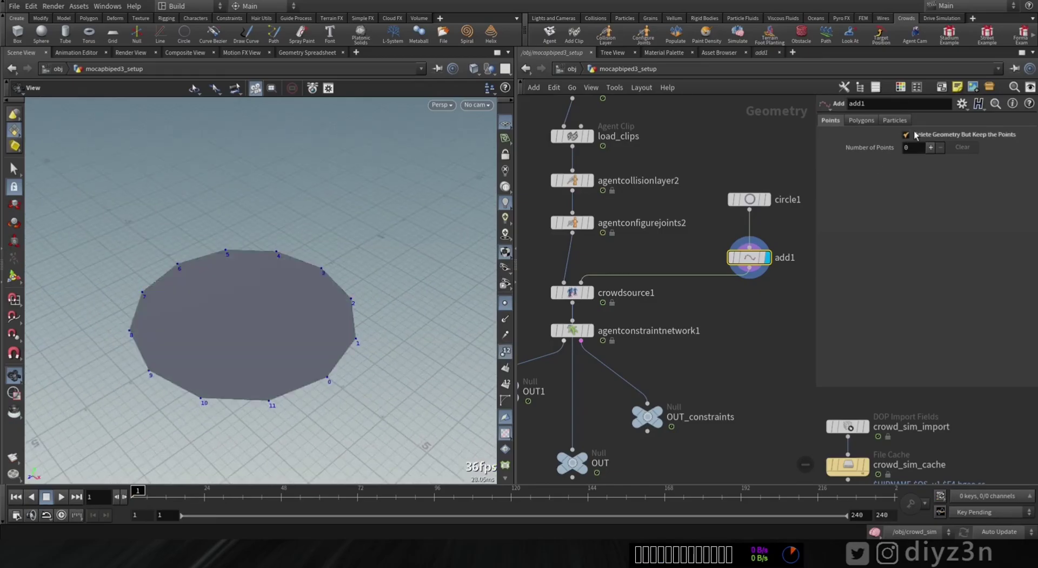
pyautogui.click(907, 135)
pyautogui.click(956, 132)
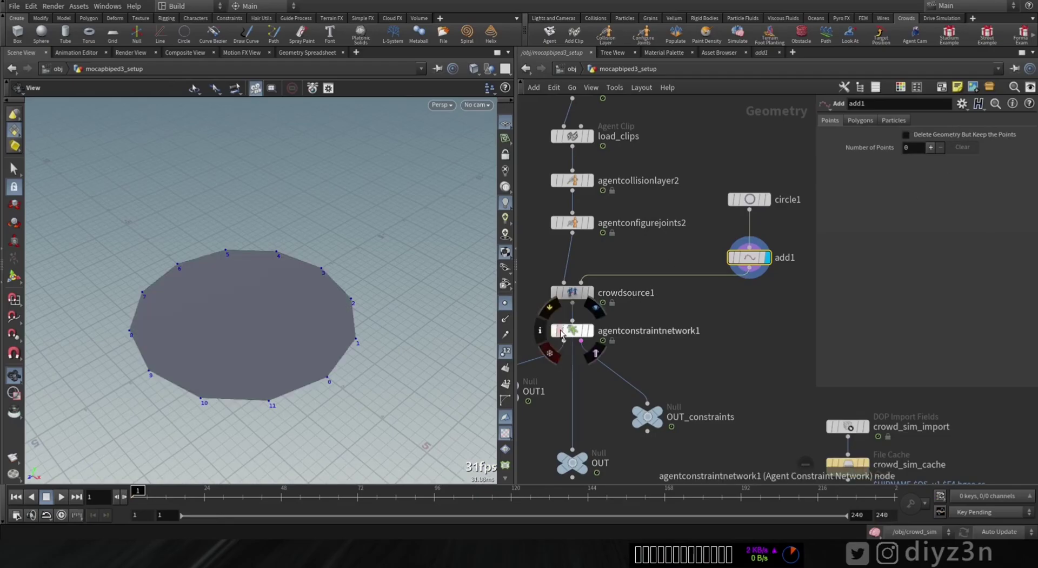
pyautogui.click(596, 270)
pyautogui.click(946, 135)
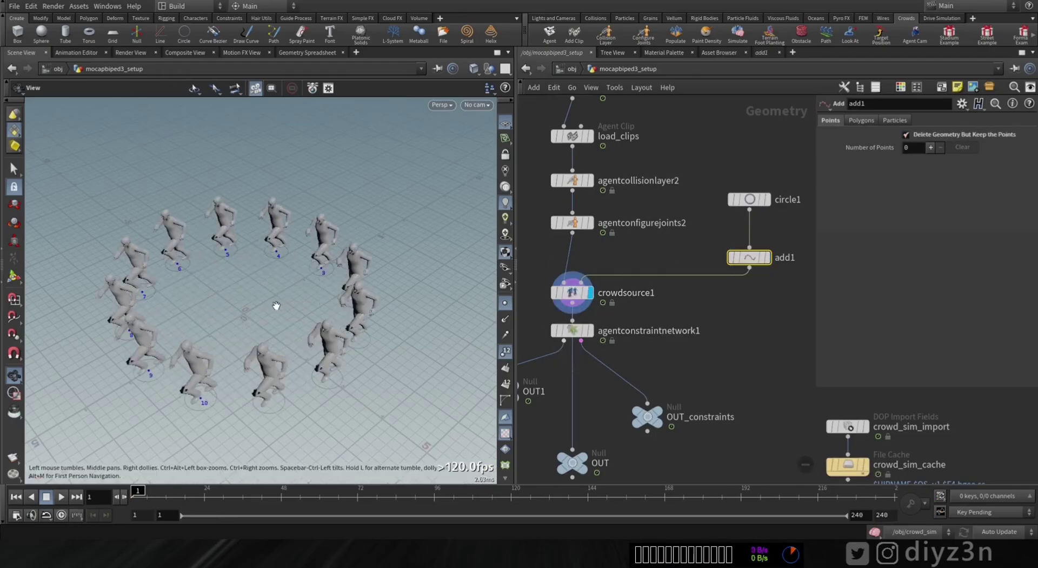
# Try 40 divisions on the circle, and reduce the Divisions value to 13.
pyautogui.moveTo(965, 217); pyautogui.dragTo(1012, 222)
pyautogui.moveTo(422, 296)
pyautogui.mouseDown()
pyautogui.moveTo(260, 255)
pyautogui.moveTo(423, 283)
pyautogui.mouseUp()
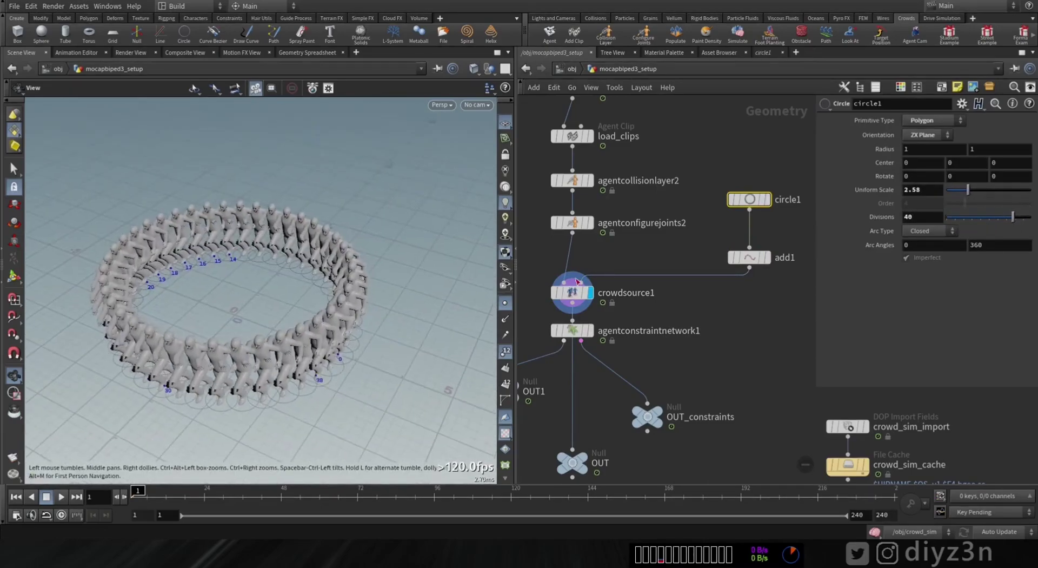
pyautogui.moveTo(1013, 216); pyautogui.dragTo(966, 216)
pyautogui.moveTo(277, 262); pyautogui.dragTo(224, 289)
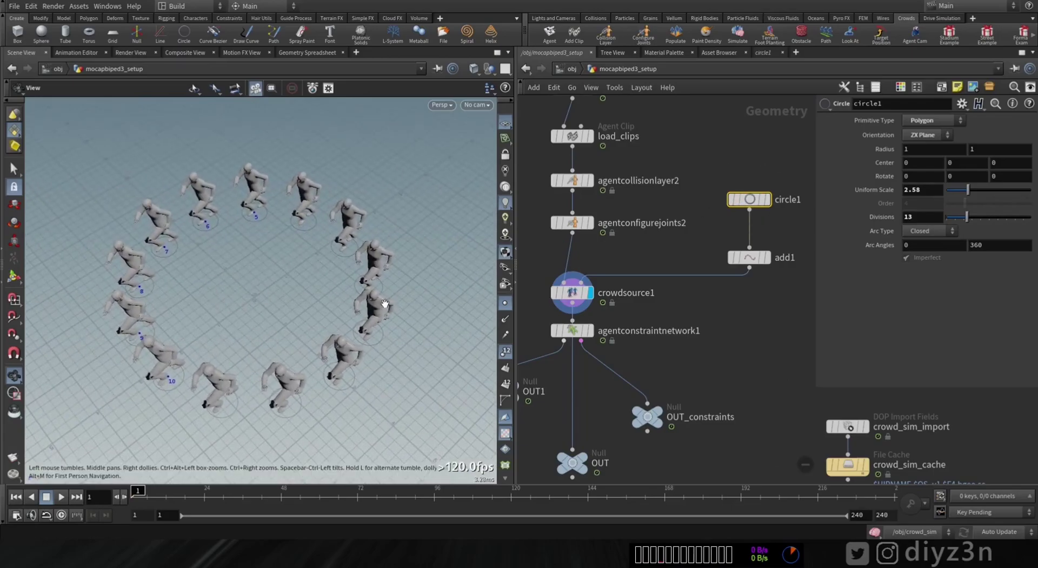
# Move the circle node farther above the Add node to open space between them, and select the Add node.
pyautogui.moveTo(748, 199); pyautogui.dragTo(748, 152)
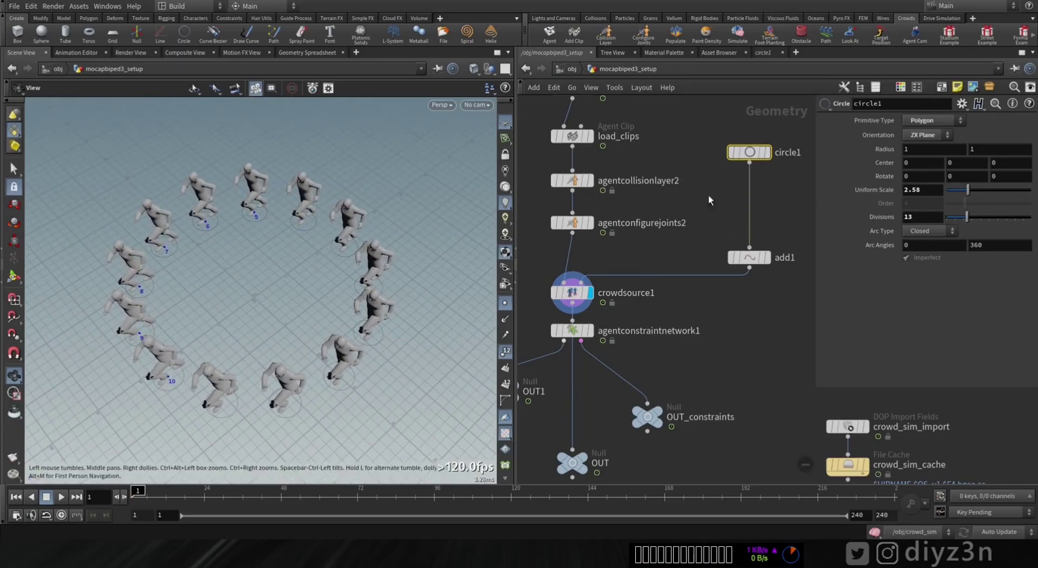
pyautogui.click(751, 257)
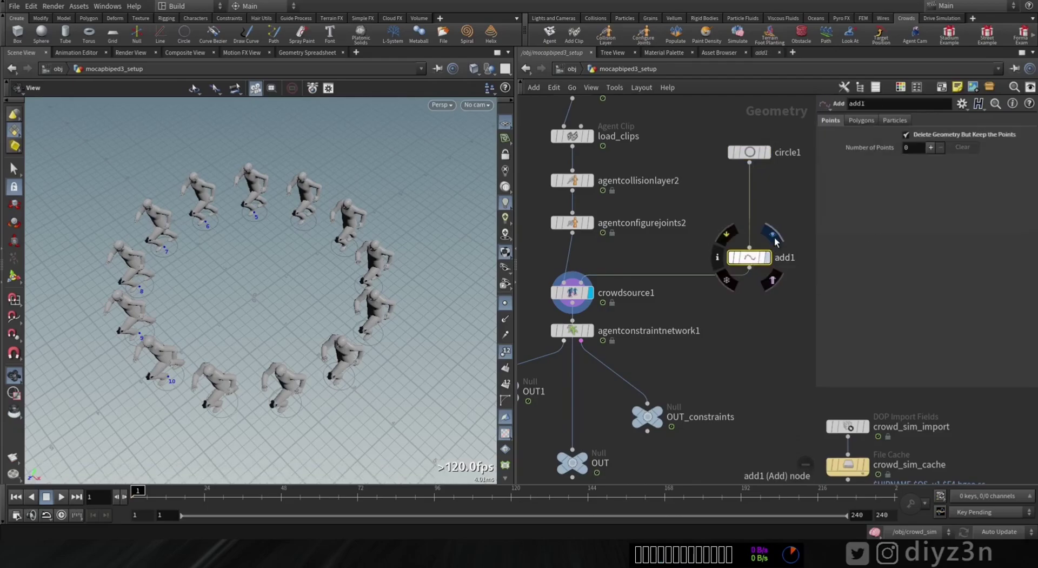
pyautogui.middleClick(754, 258)
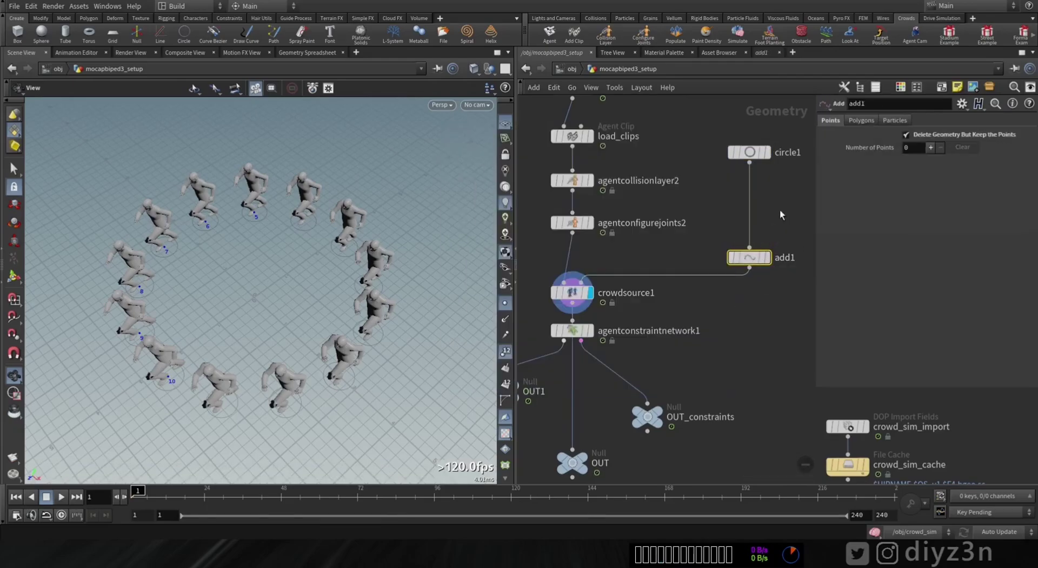
# Try a Normal node with Override Normal enabled between the circle and the Add node, and delete it.
pyautogui.press('Tab')
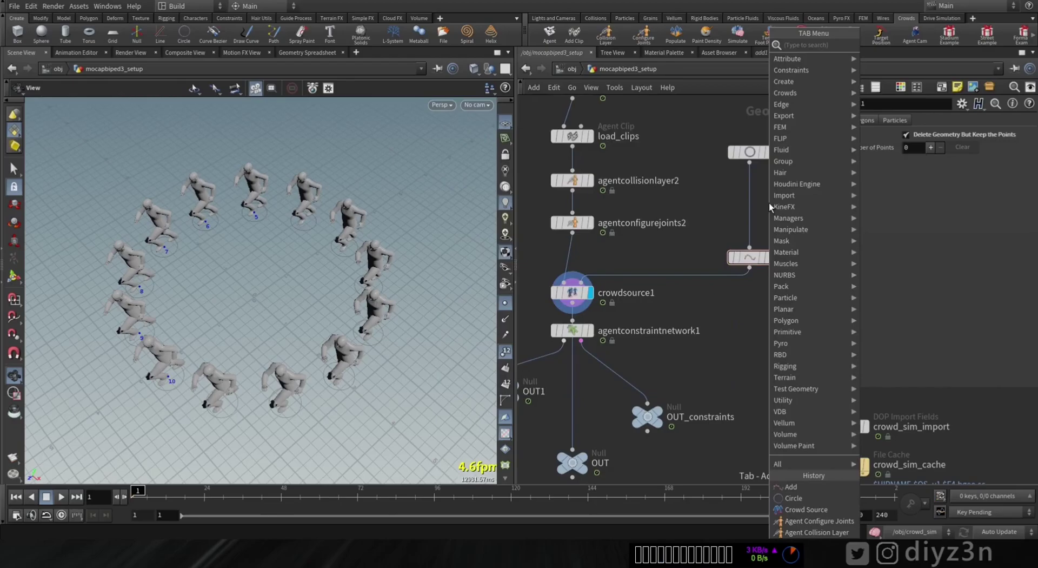
pyautogui.write('nor')
pyautogui.click(915, 43)
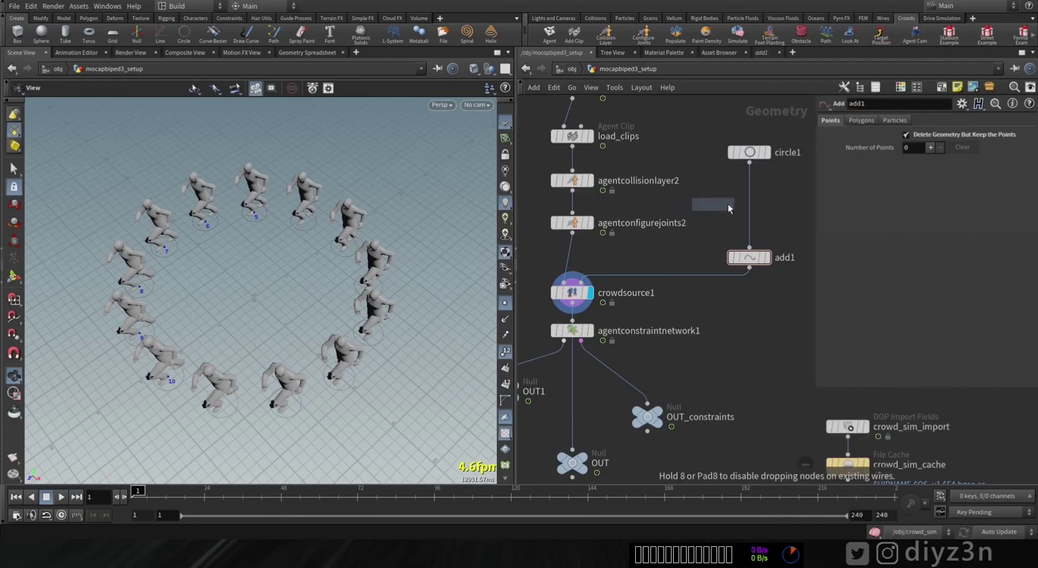
pyautogui.click(750, 202)
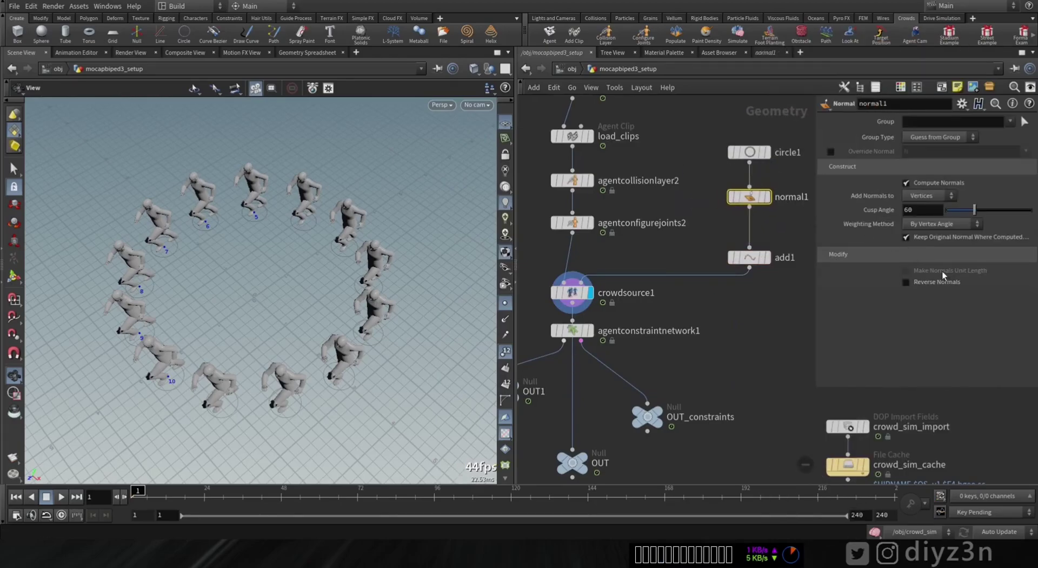
pyautogui.click(831, 152)
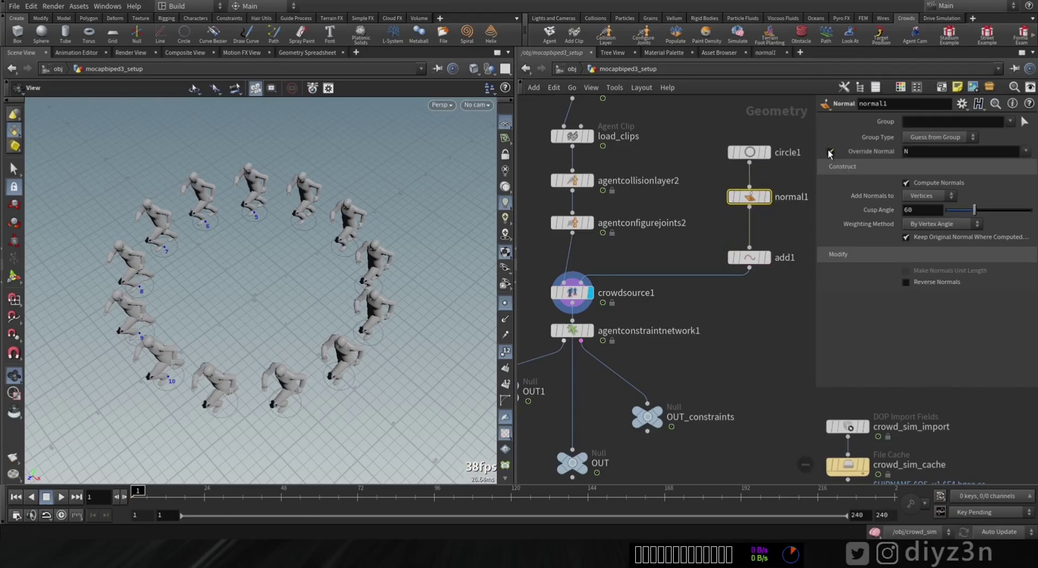
pyautogui.press('Delete')
# Bypass the Add node and display the circle node's polygon.
pyautogui.moveTo(749, 260)
pyautogui.click(726, 235)
pyautogui.moveTo(749, 151)
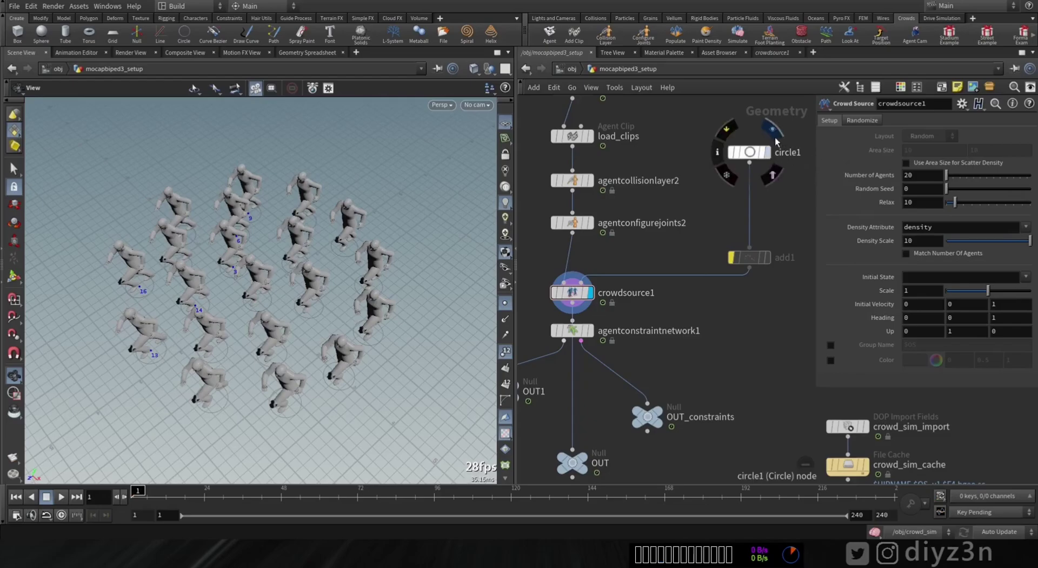
pyautogui.click(771, 131)
pyautogui.moveTo(310, 325); pyautogui.dragTo(352, 324, button='right')
pyautogui.moveTo(352, 324); pyautogui.dragTo(362, 292)
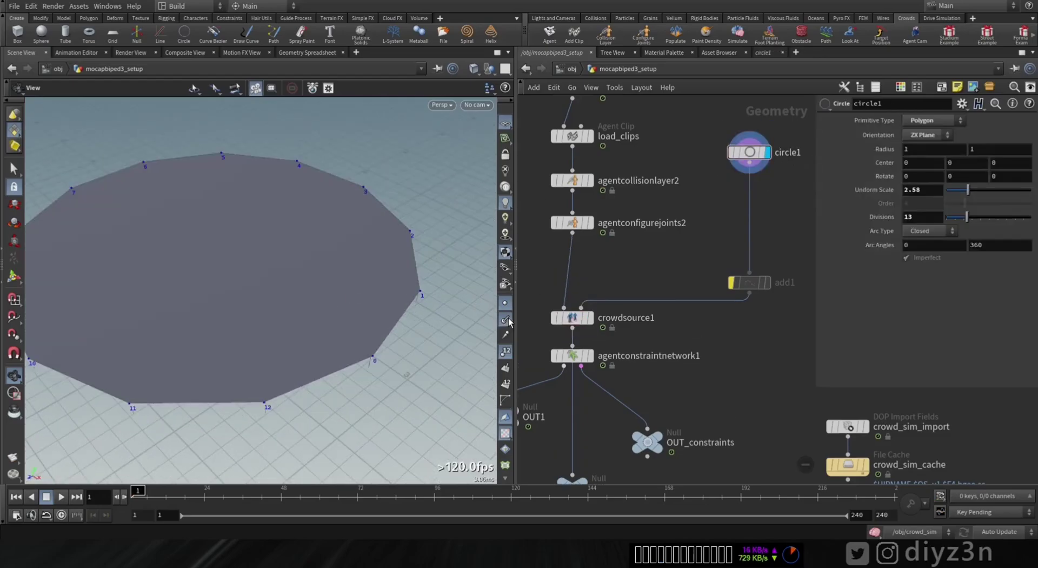
# Try a displayed Facet node with Post-Compute Normals enabled between the circle and the bypassed Add node.
pyautogui.press('Tab')
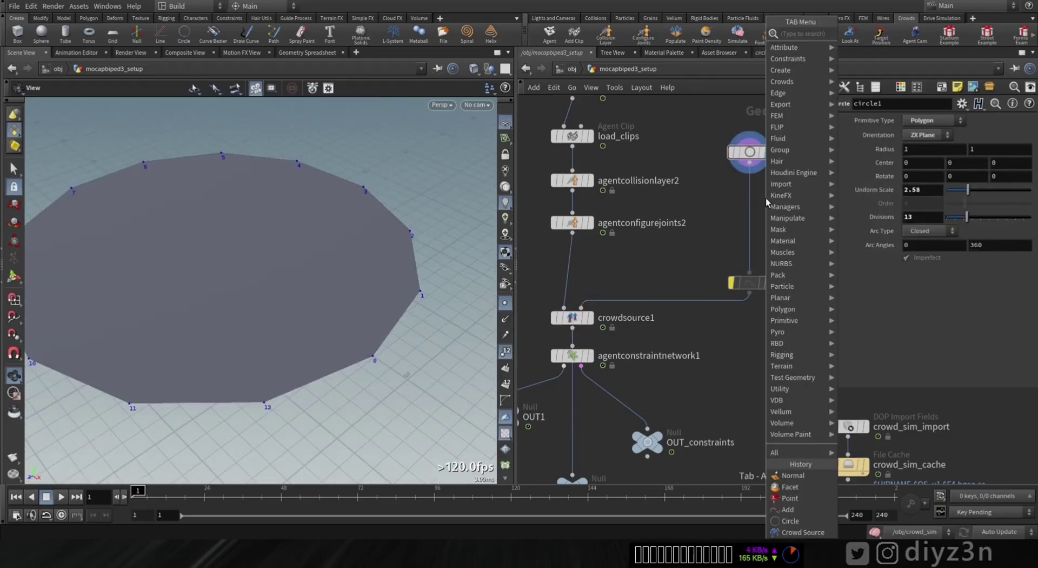
pyautogui.write('scatter')
pyautogui.press('Return')
pyautogui.click(753, 201)
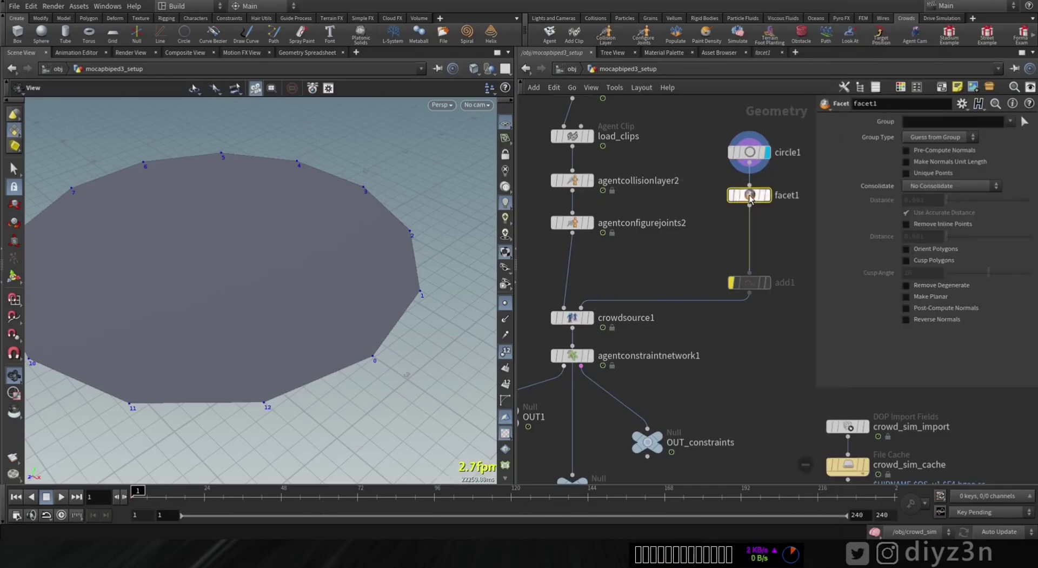
pyautogui.click(767, 195)
pyautogui.middleClick(725, 201)
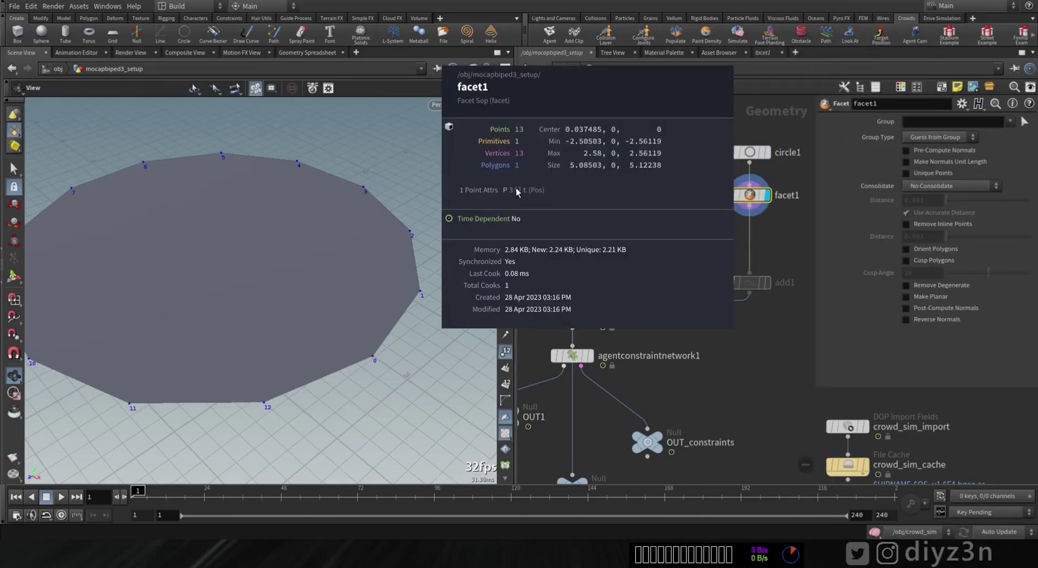
pyautogui.middleClick(749, 201)
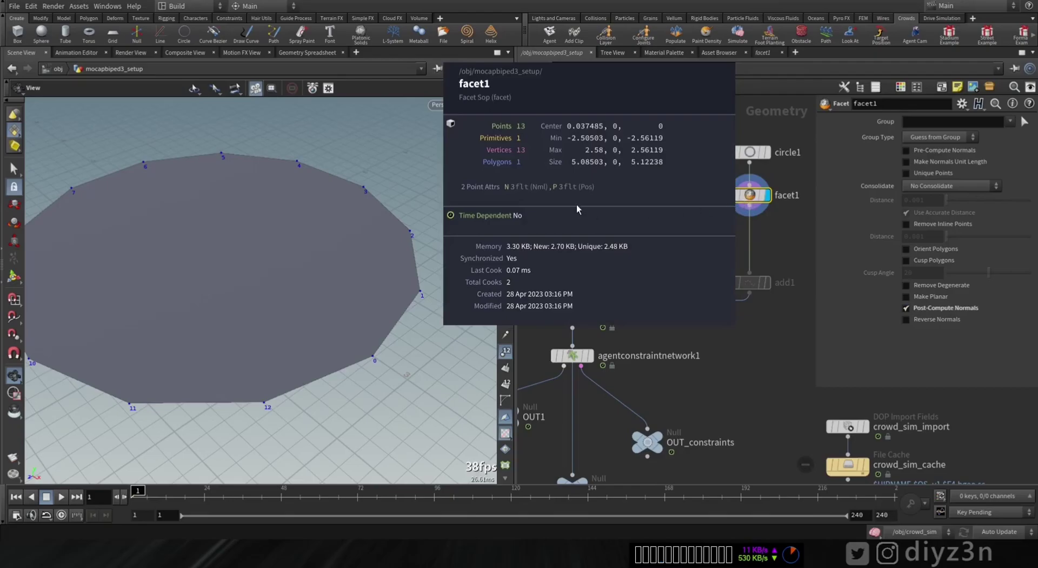
# Show the point normals in the viewport and examine their direction around the circle.
pyautogui.click(506, 324)
pyautogui.moveTo(346, 373); pyautogui.dragTo(531, 305)
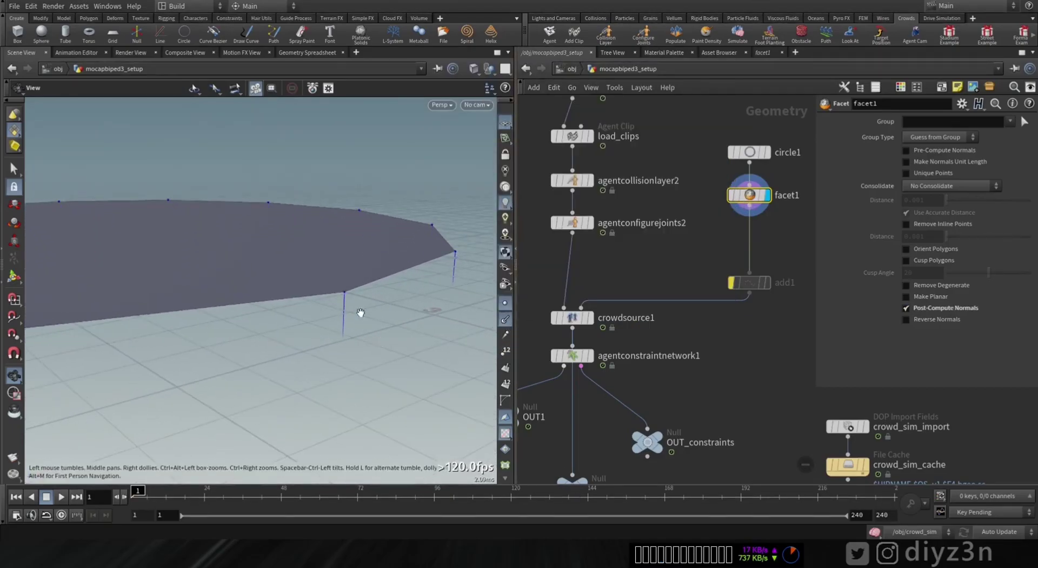
pyautogui.moveTo(325, 338); pyautogui.dragTo(412, 310)
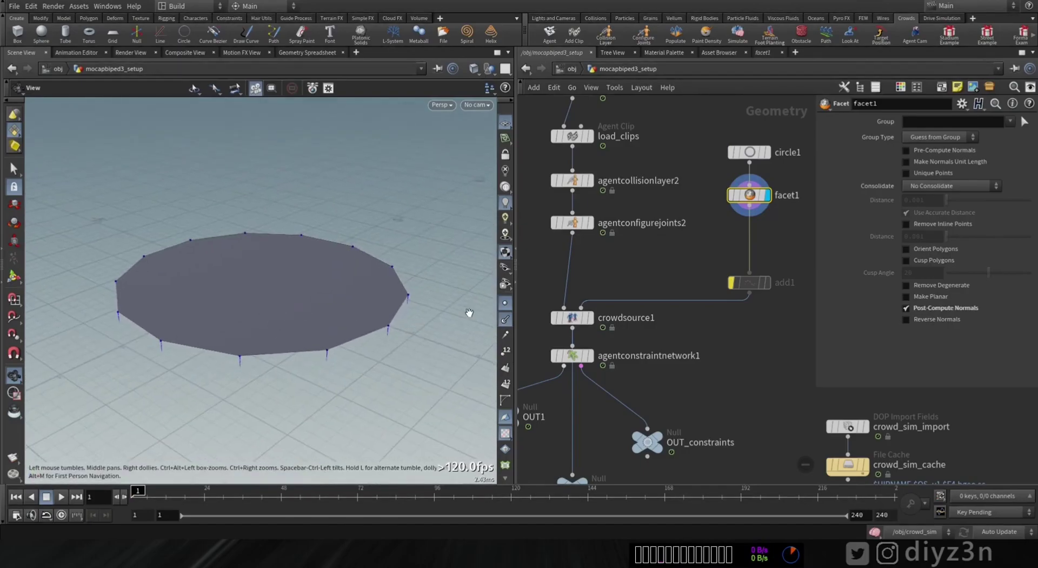
# Compare the crowd source's agents with the Facet node active and bypassed, and display the Facet node again.
pyautogui.click(595, 296)
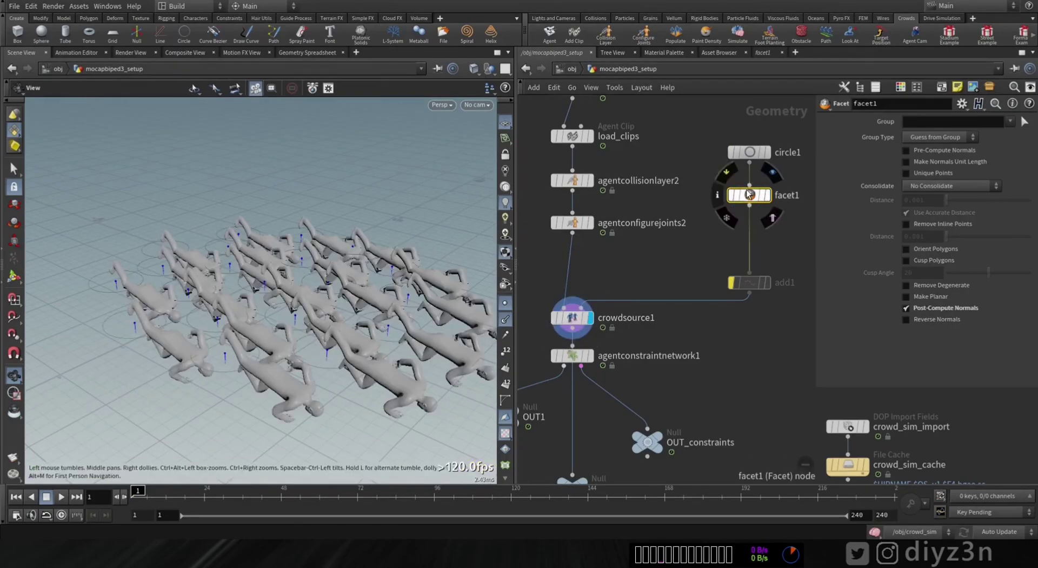
pyautogui.click(726, 173)
pyautogui.click(726, 173)
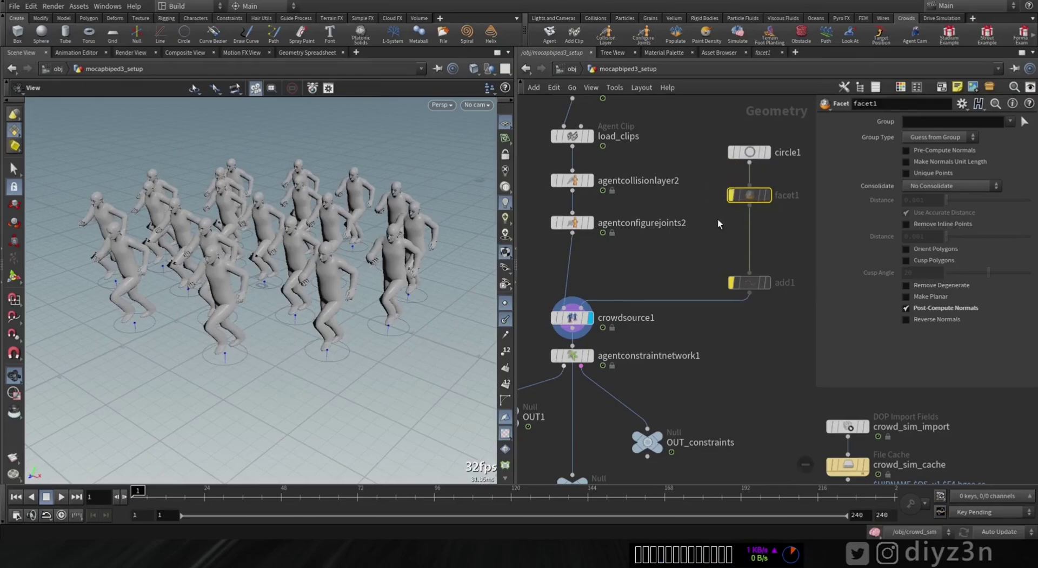
pyautogui.click(767, 195)
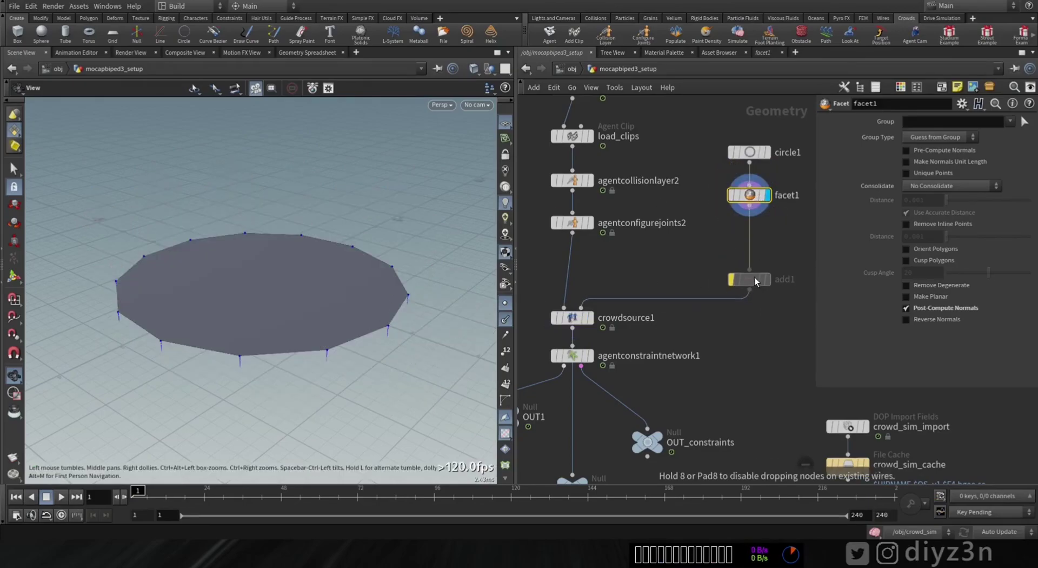
# Try an Attribute Adjust Vector node after the Facet node that adds a constant X value of 2.2 to N, and view the crowd.
pyautogui.press('Tab')
pyautogui.write('vec')
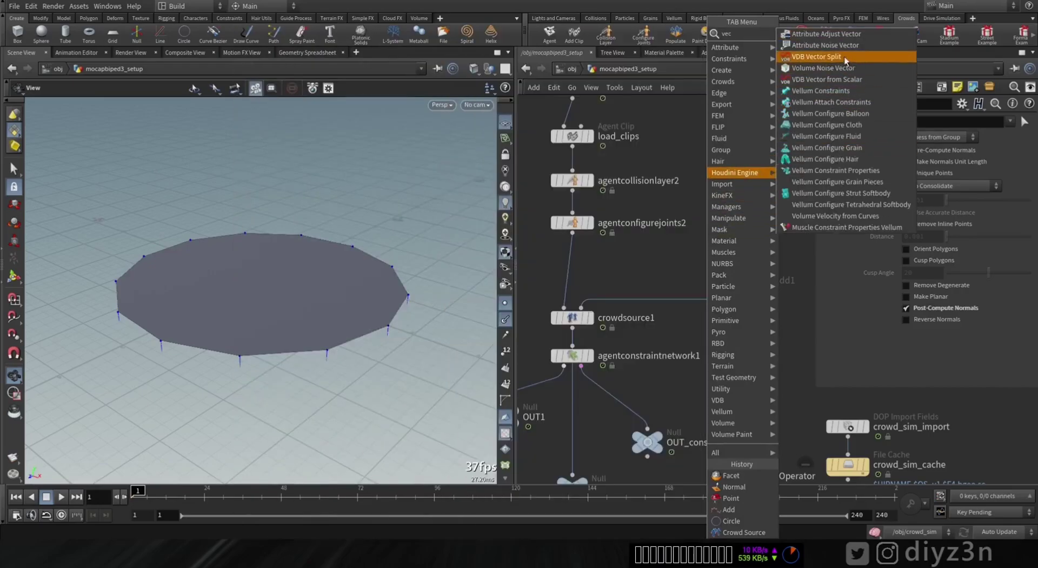
pyautogui.click(826, 34)
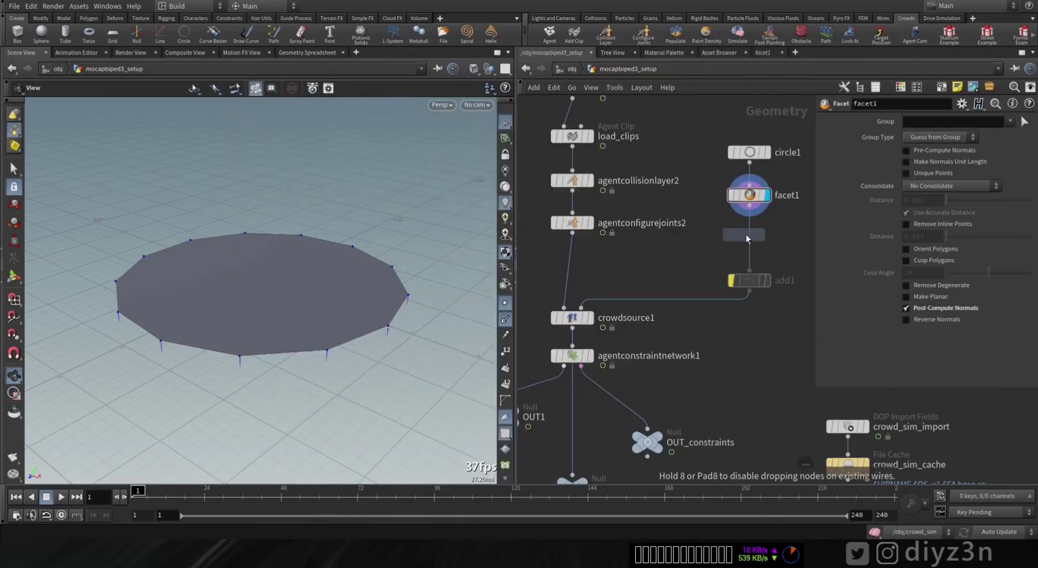
pyautogui.click(778, 221)
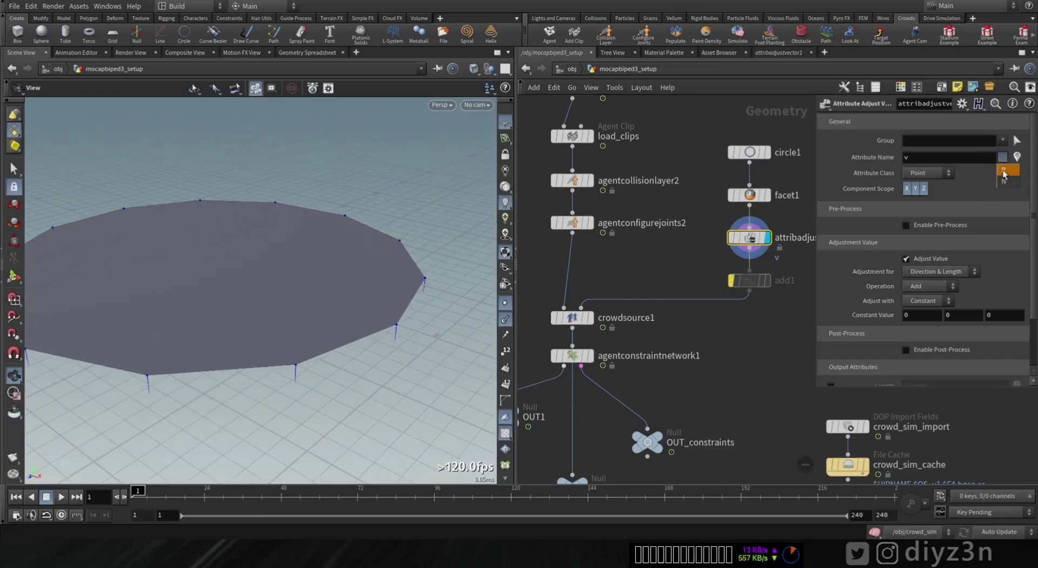
pyautogui.middleClick(957, 314)
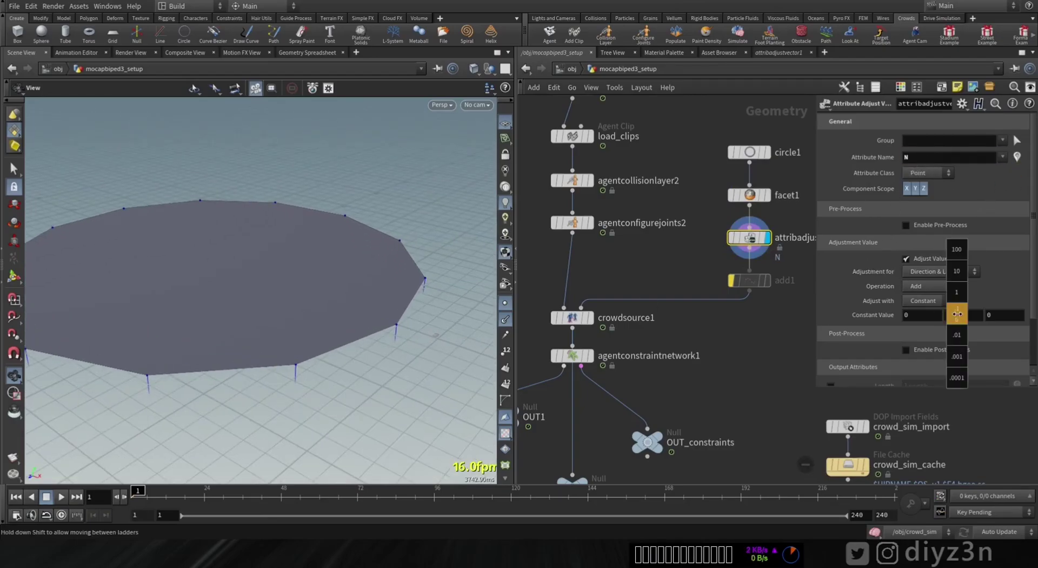
pyautogui.moveTo(972, 295); pyautogui.dragTo(958, 295, button='middle')
pyautogui.moveTo(905, 315); pyautogui.dragTo(967, 316, button='middle')
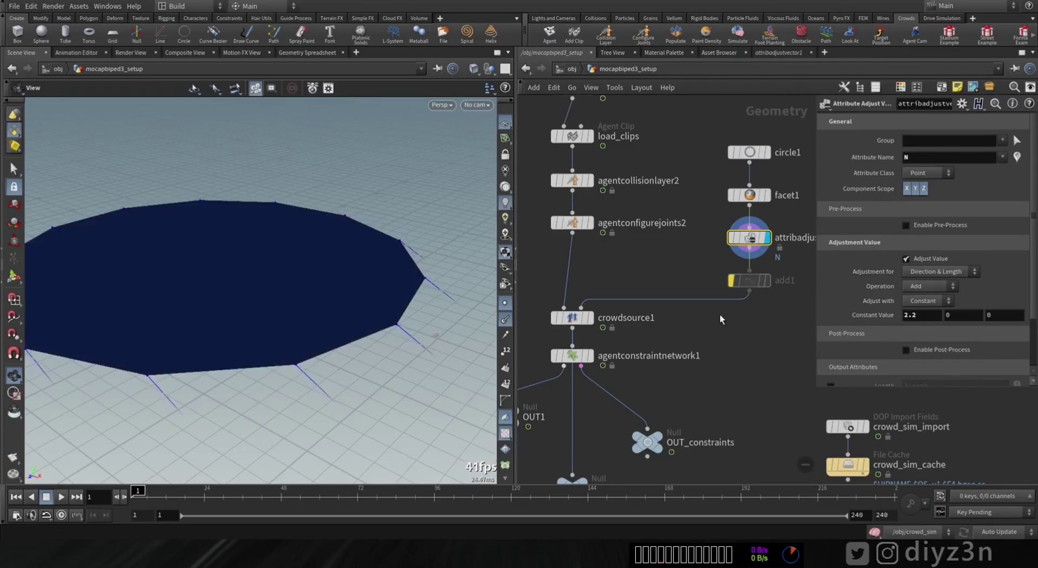
pyautogui.click(591, 318)
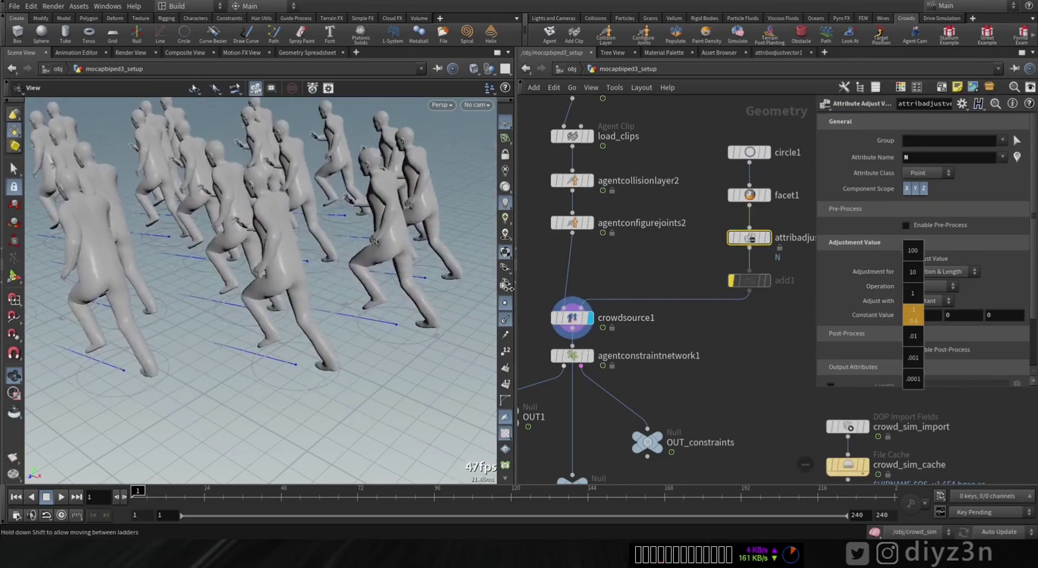
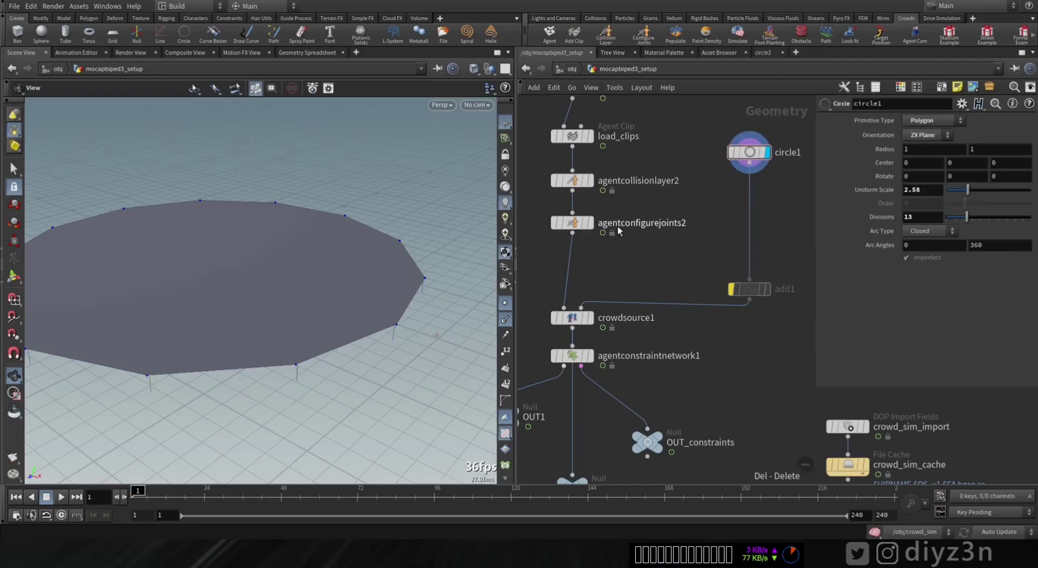
# Insert a PolyFrame node between the circle and the bypassed Add node.
pyautogui.press('Tab')
pyautogui.write('pol')
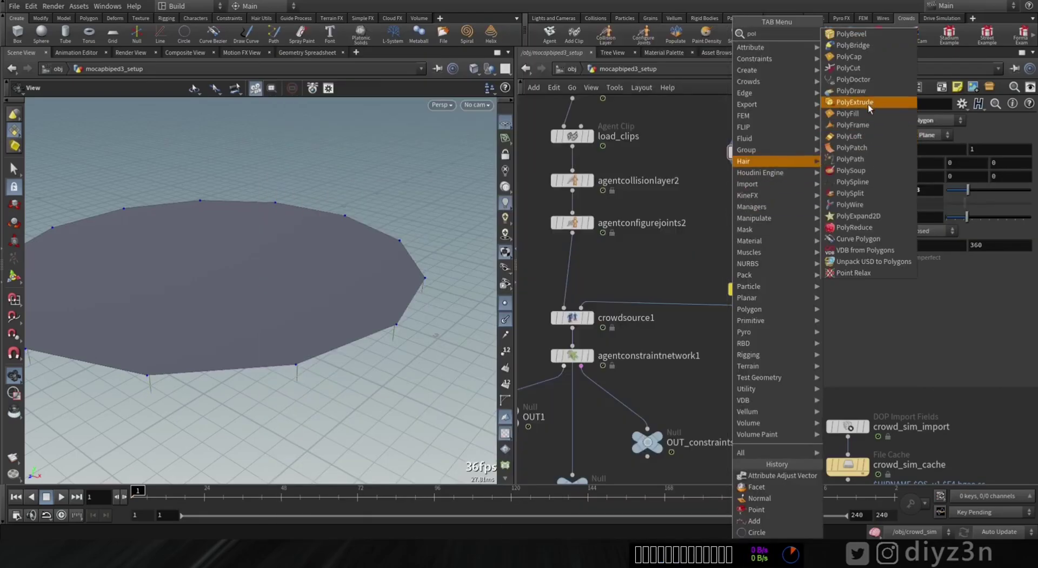
pyautogui.click(857, 127)
pyautogui.click(754, 217)
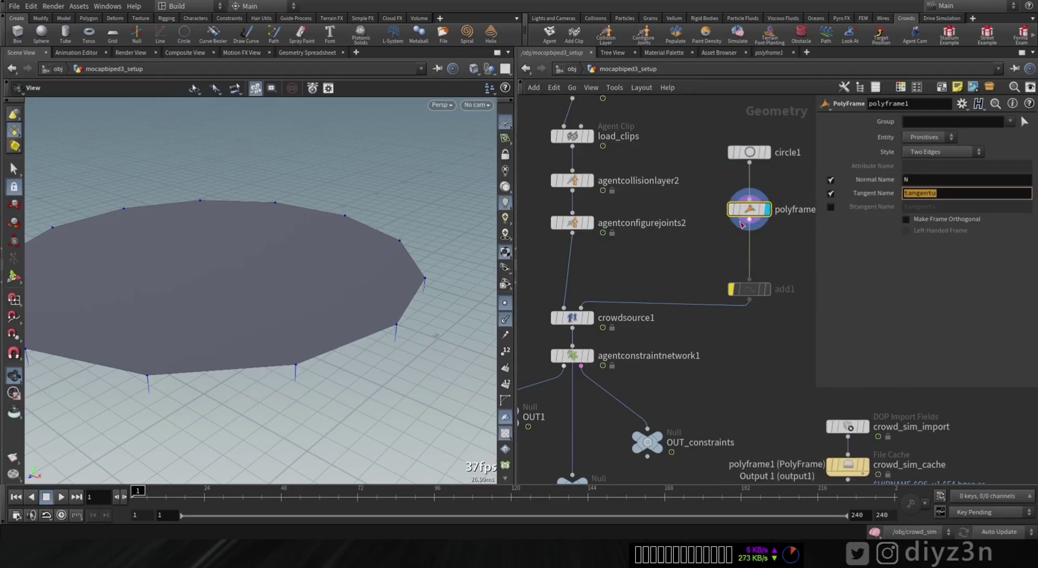
# Visualize the PolyFrame node's tangentu attribute on the circle points, and switch the visualization off again.
pyautogui.moveTo(752, 213)
pyautogui.click(718, 210)
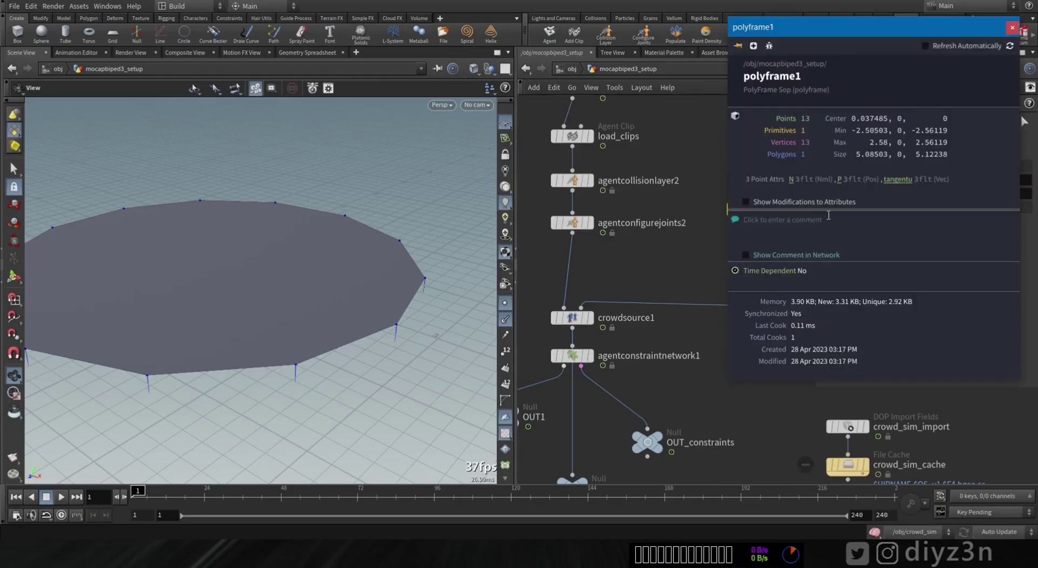
pyautogui.moveTo(238, 310); pyautogui.dragTo(328, 315)
pyautogui.click(718, 209)
pyautogui.click(893, 181)
pyautogui.click(893, 182)
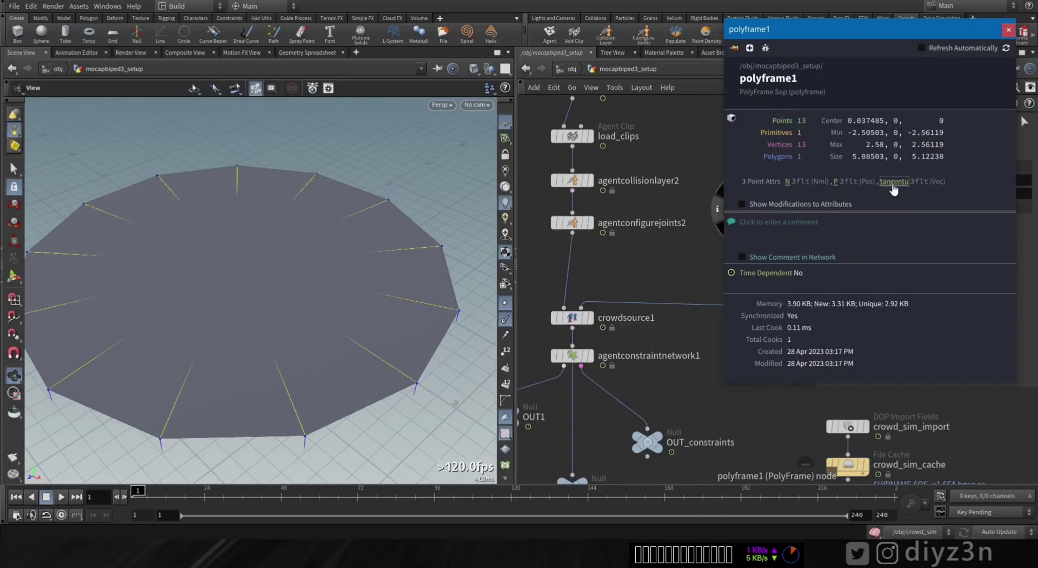
pyautogui.click(893, 182)
pyautogui.click(1009, 29)
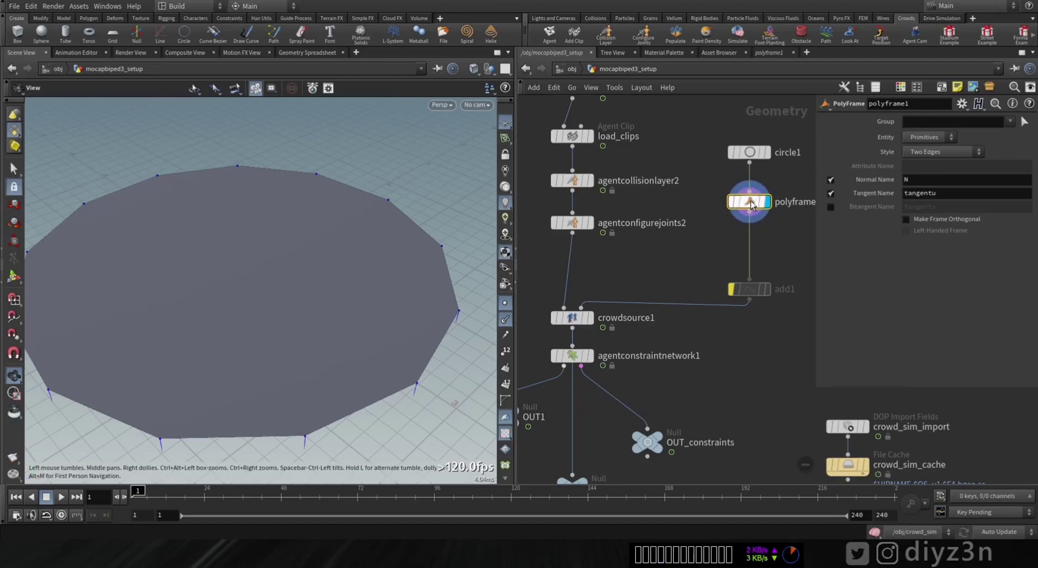
# Insert an Attribute Copy node after the PolyFrame node and feed both of its inputs from the PolyFrame.
pyautogui.press('Tab')
pyautogui.write('cop')
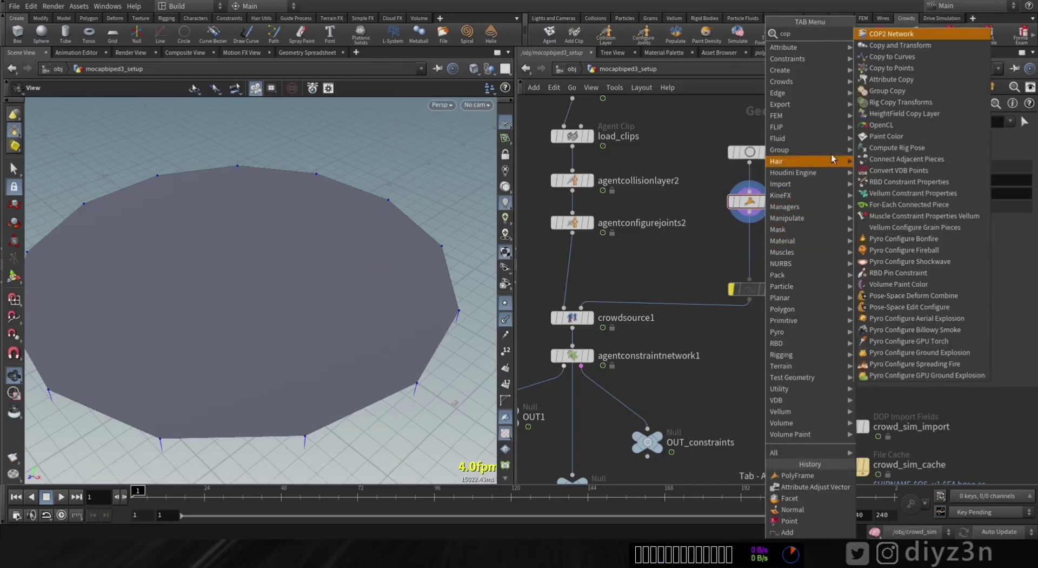
pyautogui.click(912, 79)
pyautogui.click(761, 245)
pyautogui.click(758, 239)
pyautogui.click(749, 212)
pyautogui.click(774, 223)
pyautogui.moveTo(751, 247); pyautogui.dragTo(751, 251)
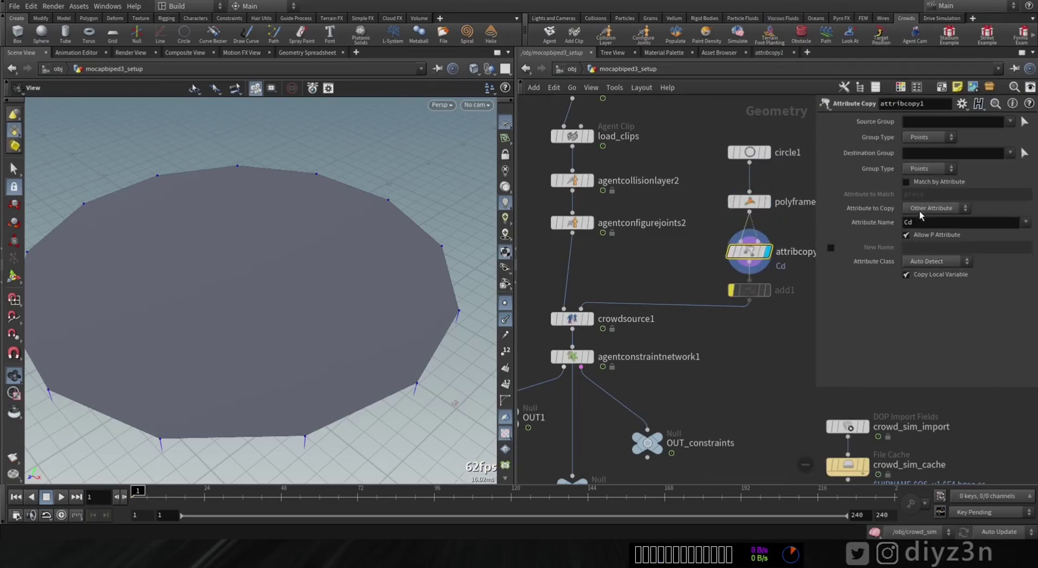
# Set the Attribute Copy to copy tangentu under the new name N, and inspect the point normals.
pyautogui.click(1026, 222)
pyautogui.click(1007, 238)
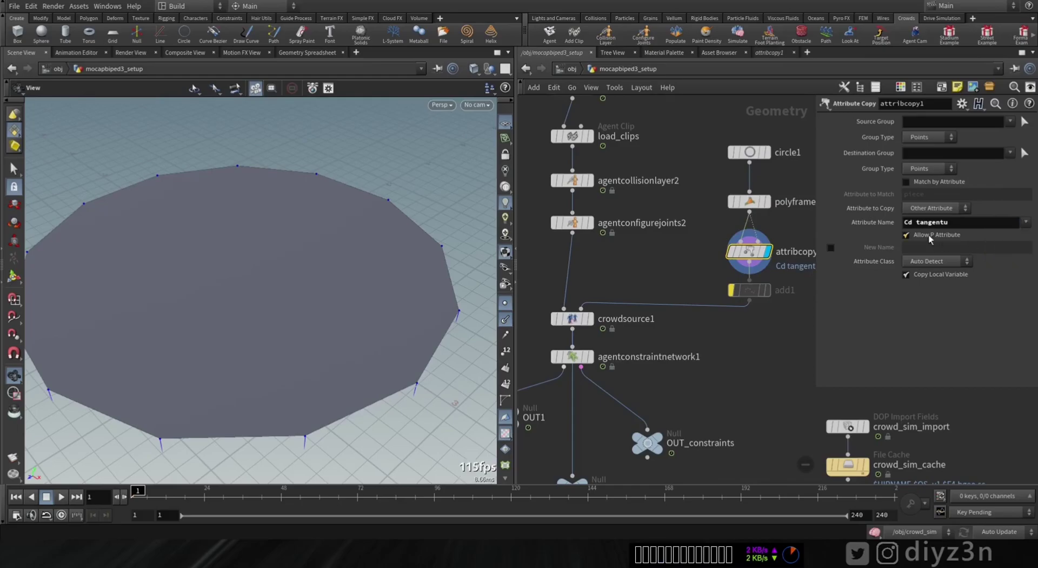
pyautogui.click(831, 248)
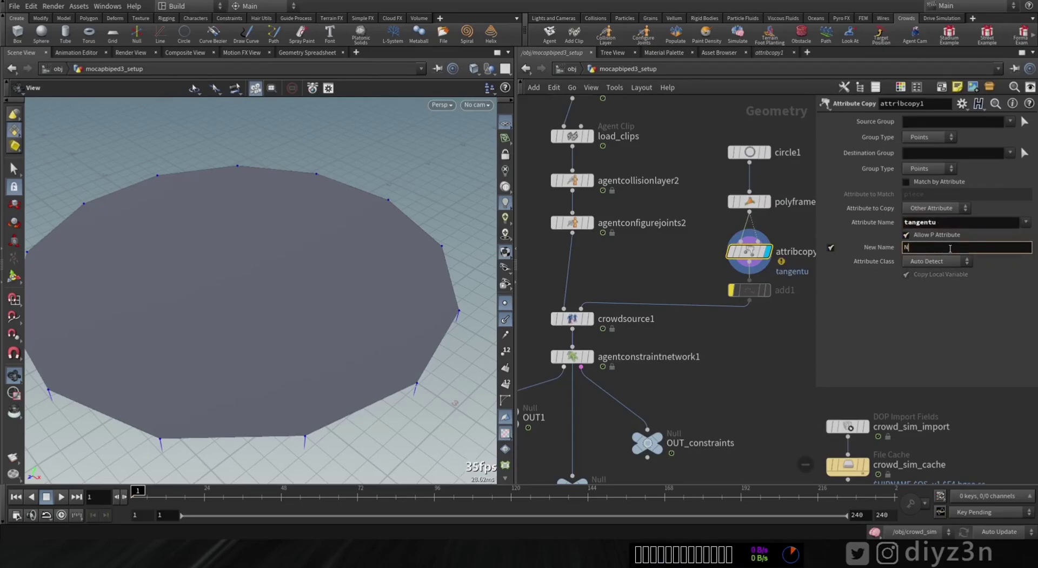
pyautogui.press('Return')
pyautogui.moveTo(380, 384); pyautogui.dragTo(313, 389)
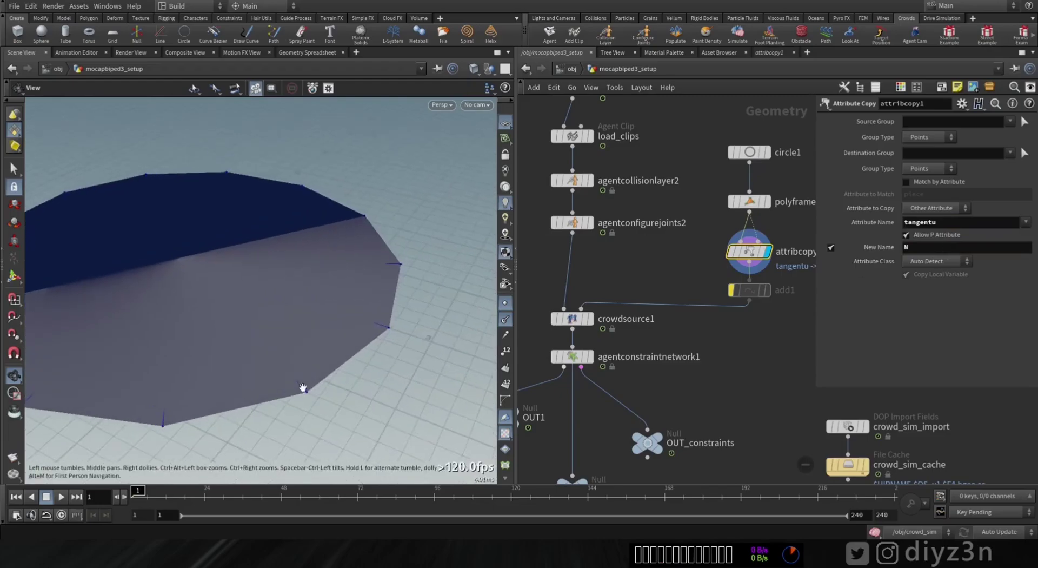
pyautogui.moveTo(313, 389); pyautogui.dragTo(509, 390, button='right')
pyautogui.moveTo(352, 364); pyautogui.dragTo(389, 389, button='right')
pyautogui.moveTo(389, 389); pyautogui.dragTo(277, 390)
pyautogui.moveTo(355, 383); pyautogui.dragTo(204, 338, button='right')
pyautogui.press('Escape')
# Display the crowd source and re-enable the bypassed Add node.
pyautogui.moveTo(578, 317)
pyautogui.click(594, 297)
pyautogui.moveTo(286, 292); pyautogui.dragTo(238, 348)
pyautogui.moveTo(136, 497)
pyautogui.mouseDown()
pyautogui.moveTo(198, 496)
pyautogui.moveTo(132, 497)
pyautogui.mouseUp()
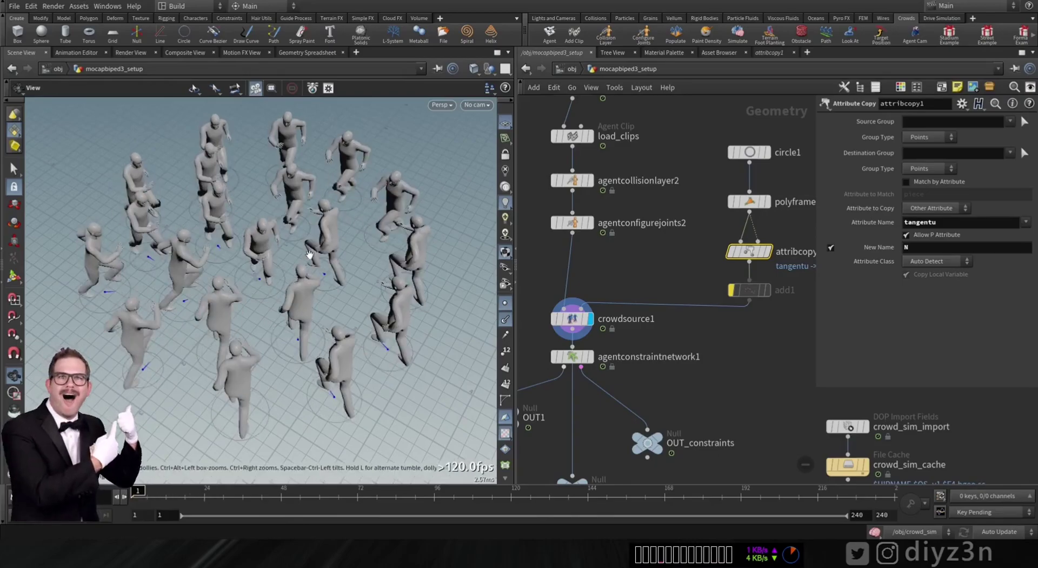
pyautogui.moveTo(755, 289)
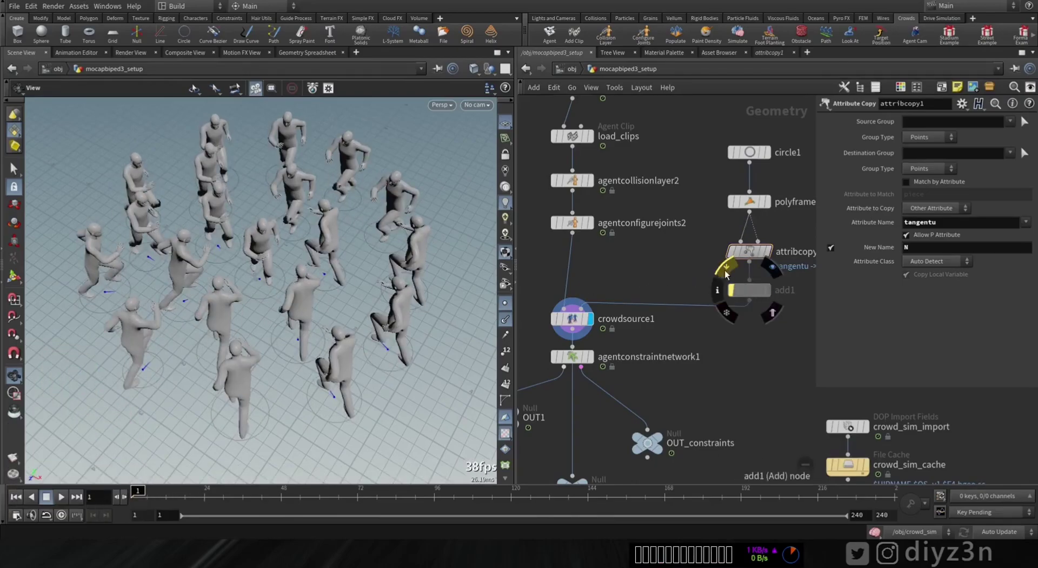
pyautogui.click(732, 290)
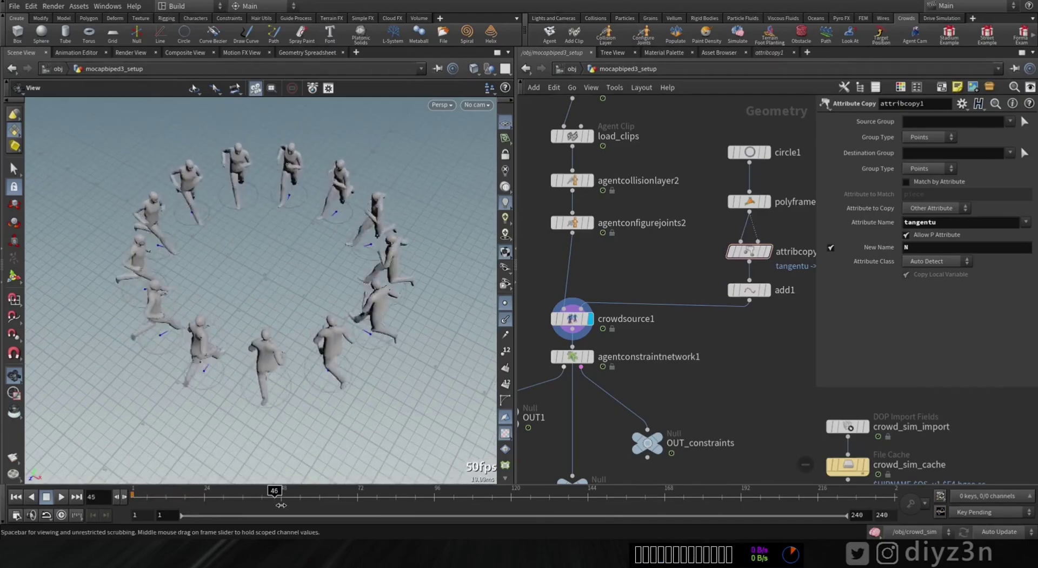
# Adjust the division count of the circle that supplies the agents' positions.
pyautogui.click(749, 157)
pyautogui.moveTo(969, 220)
pyautogui.mouseDown()
pyautogui.moveTo(995, 220)
pyautogui.moveTo(969, 226)
pyautogui.mouseUp()
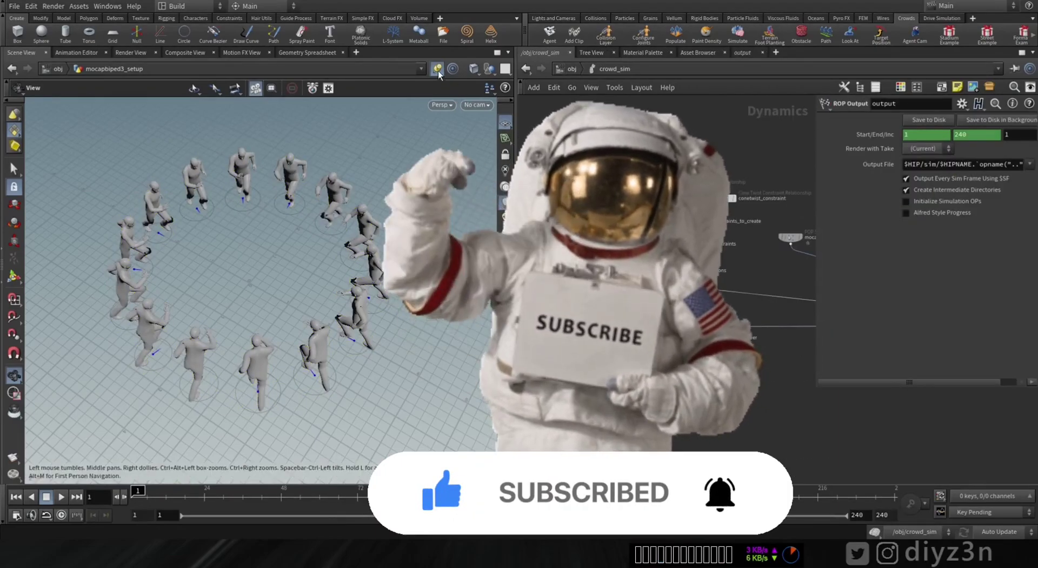
# Make the scene view follow the current network and open the mocapbiped3_setup geometry network.
pyautogui.click(436, 69)
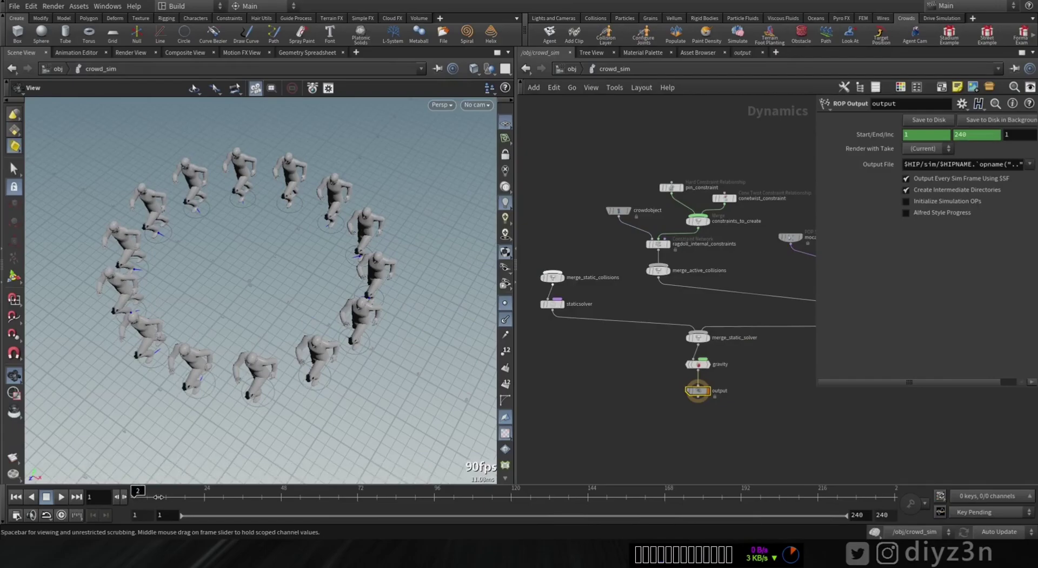
pyautogui.click(569, 73)
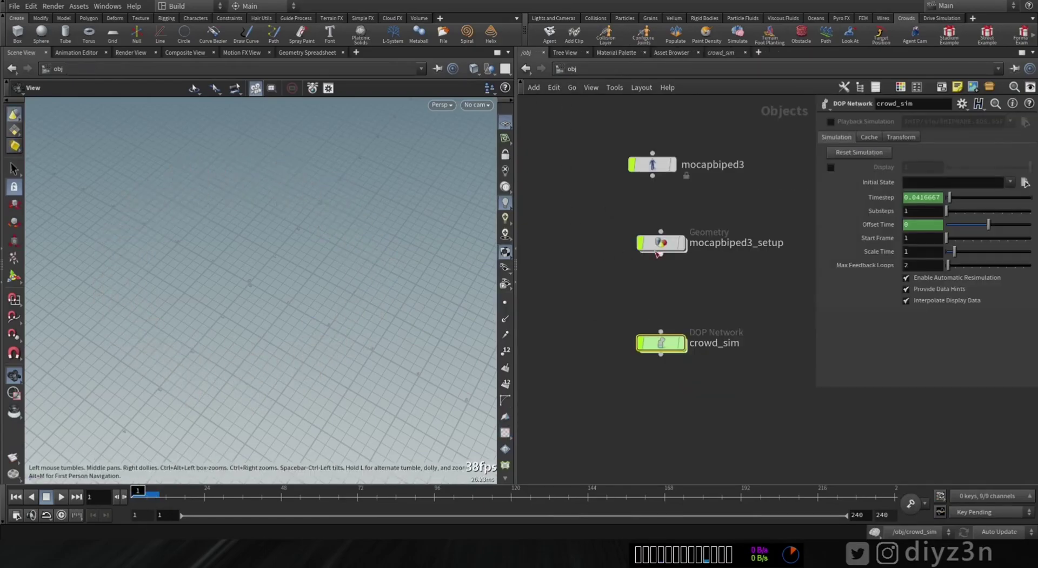
pyautogui.doubleClick(649, 239)
pyautogui.moveTo(653, 322); pyautogui.dragTo(606, 310, button='middle')
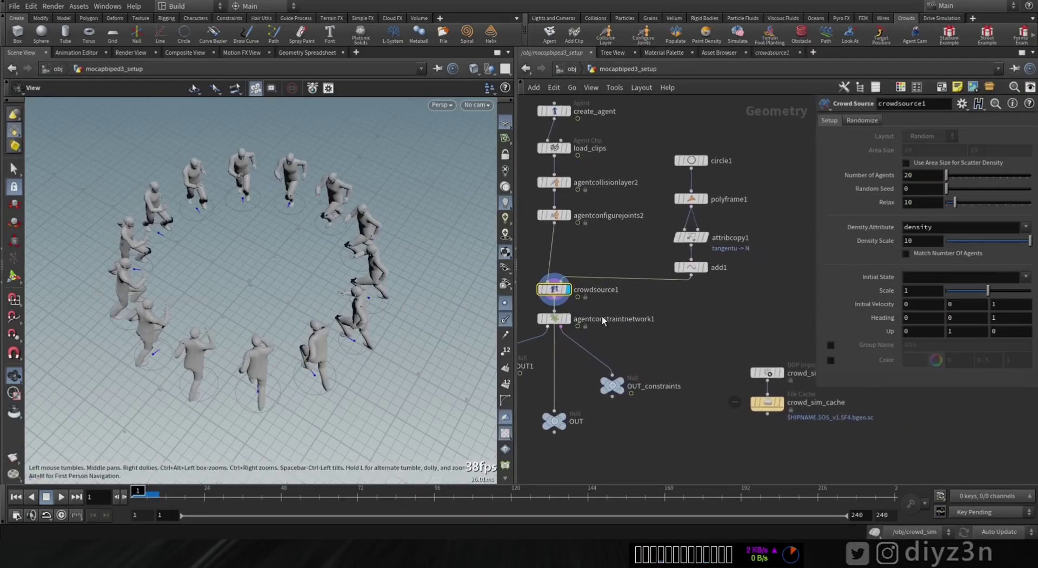
# Compare the simulated crowd with the source crowd by alternating the display between crowd_sim_import and crowdsource1.
pyautogui.click(778, 373)
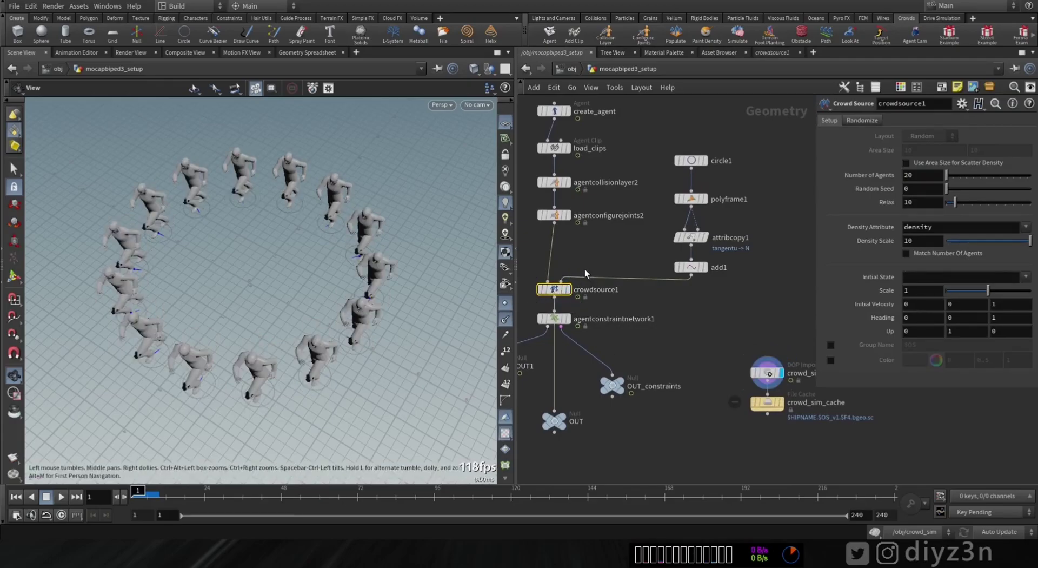
pyautogui.click(765, 374)
pyautogui.click(571, 268)
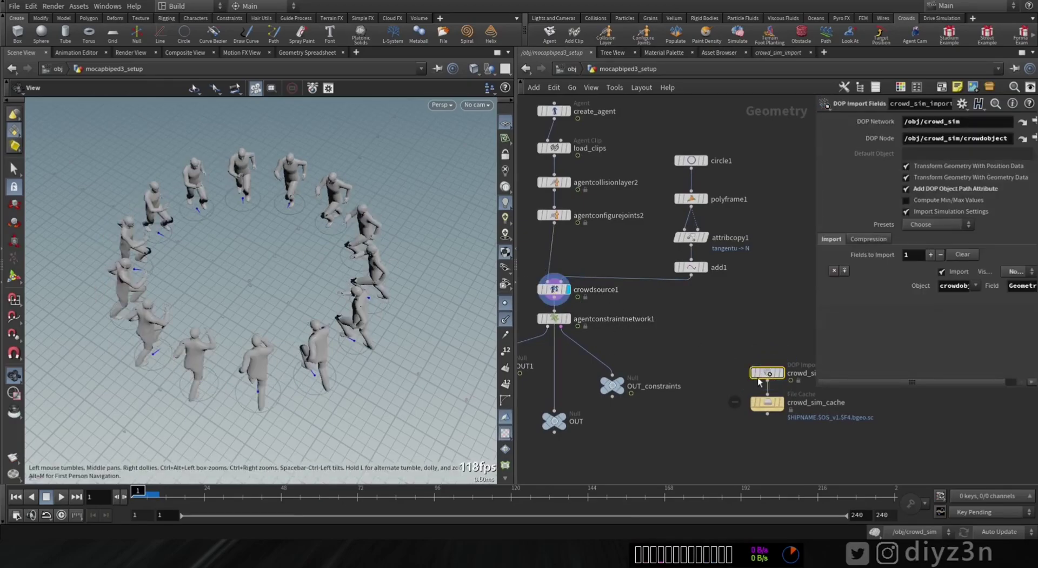
pyautogui.click(784, 355)
# Set the crowd source's initial Z velocity to 0, and preview the simulation before returning to frame 1.
pyautogui.click(554, 293)
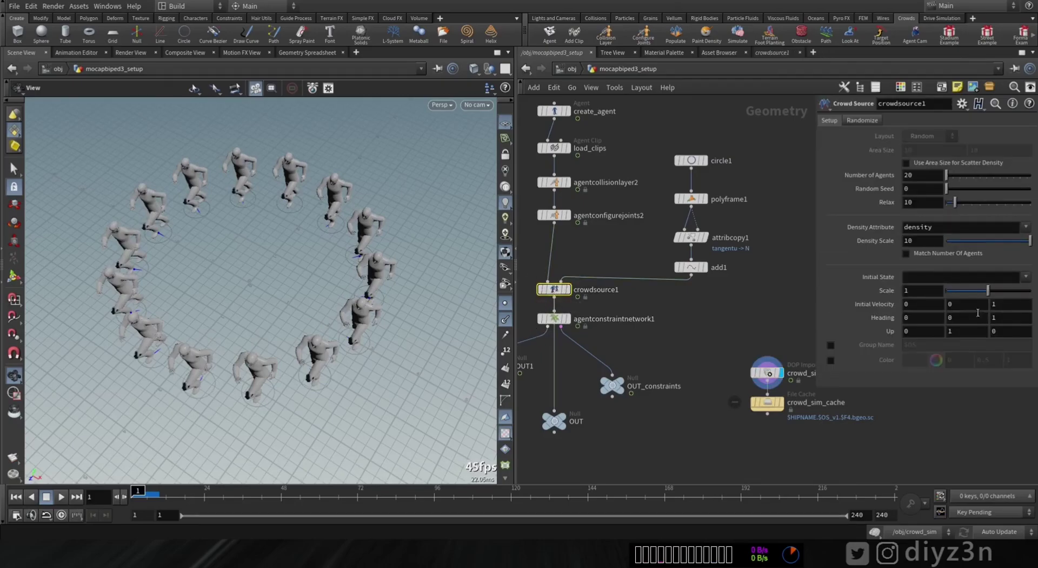
pyautogui.press('Return')
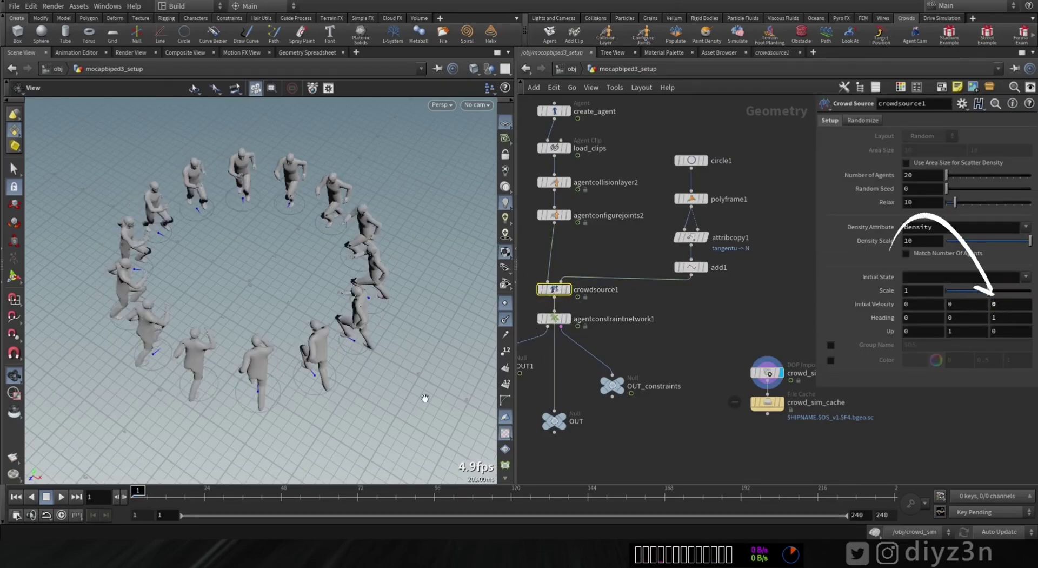
pyautogui.moveTo(138, 497)
pyautogui.mouseDown()
pyautogui.moveTo(191, 506)
pyautogui.moveTo(122, 505)
pyautogui.mouseUp()
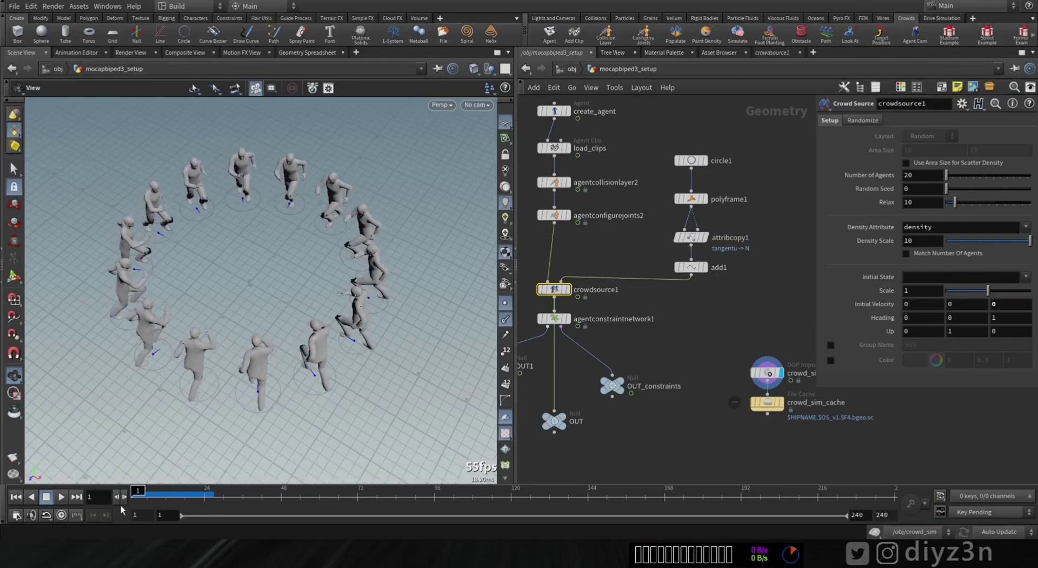
# Set the crowd source's initial state to ragdoll and scrub the simulation from frame 1.
pyautogui.click(986, 277)
pyautogui.write('ragdoll')
pyautogui.press('Return')
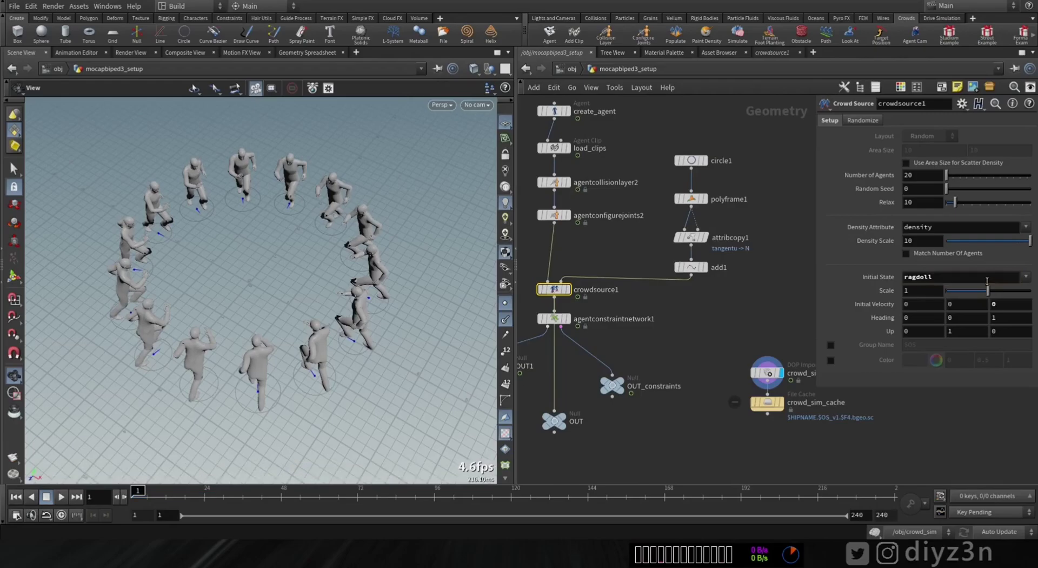
pyautogui.moveTo(141, 492)
pyautogui.mouseDown()
pyautogui.moveTo(168, 495)
pyautogui.moveTo(135, 494)
pyautogui.mouseUp()
# Add a Ground Plane to the crowd_sim network, feeding merge_static_collisions.
pyautogui.click(569, 69)
pyautogui.doubleClick(660, 342)
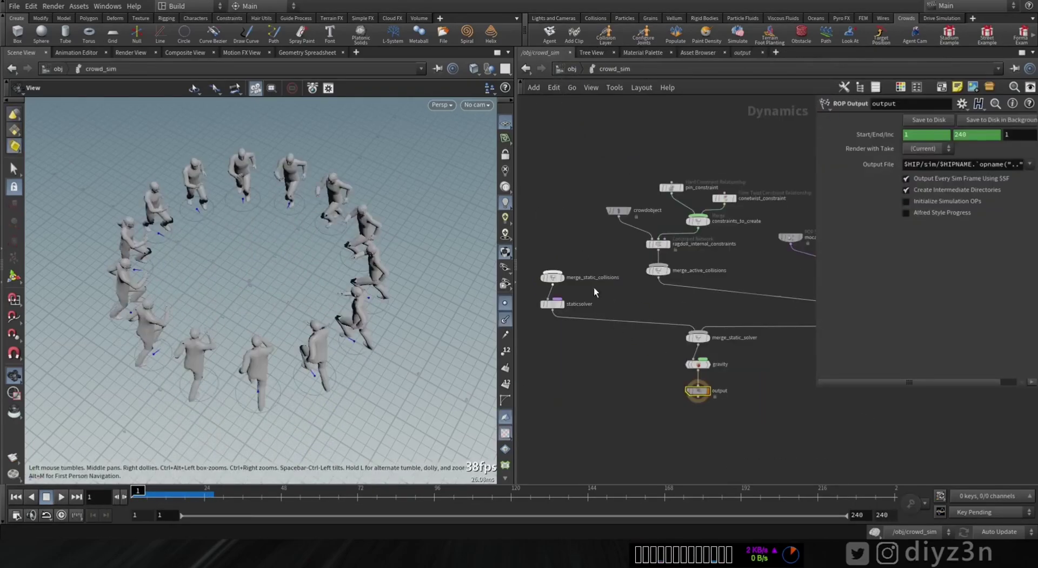
pyautogui.click(599, 328)
pyautogui.click(583, 283)
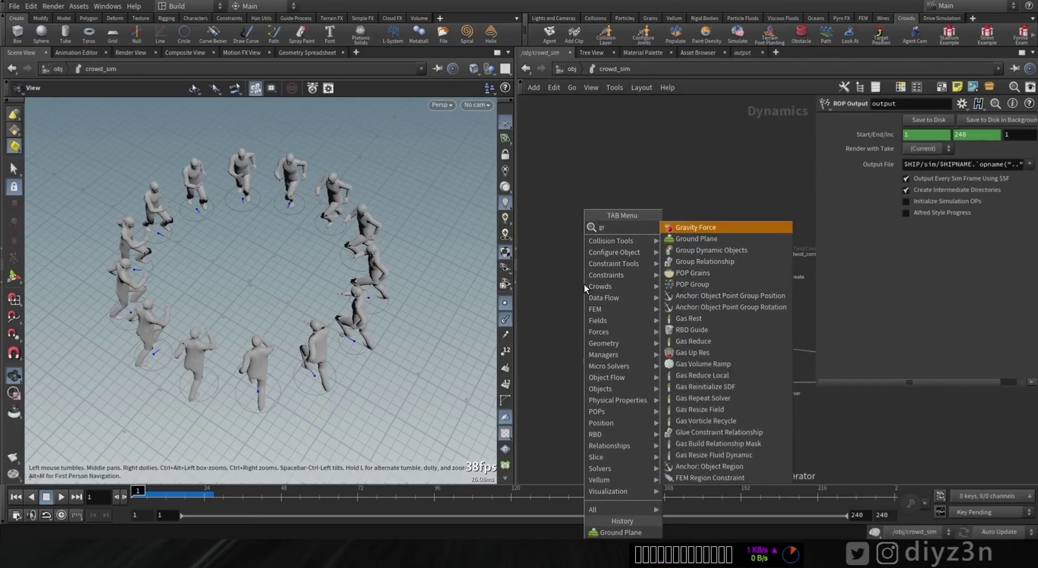
pyautogui.click(683, 241)
# Play the simulation and scrub back to examine how the ragdolls fall onto the ground plane.
pyautogui.moveTo(324, 268); pyautogui.dragTo(339, 247)
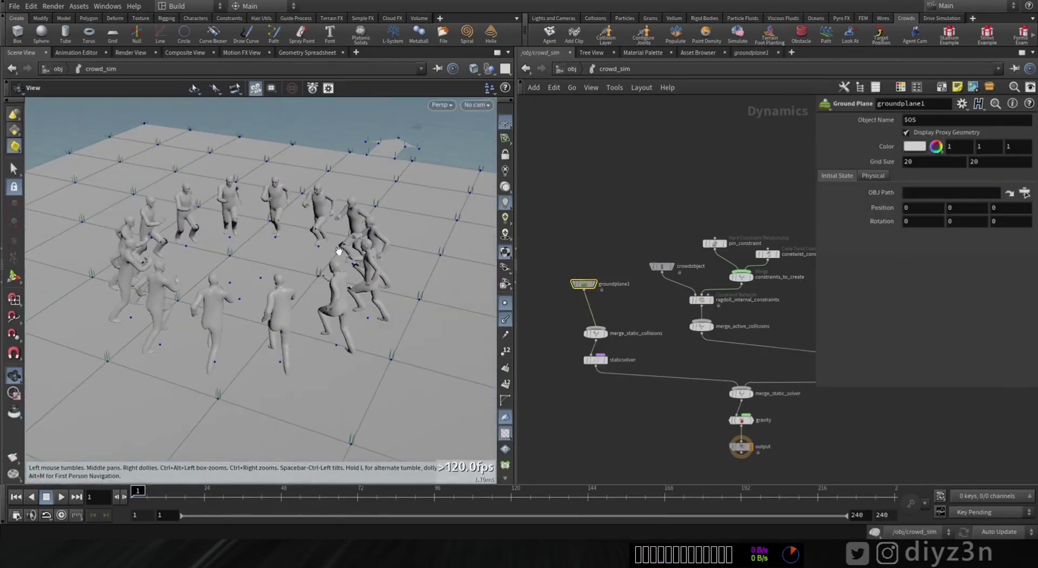
pyautogui.click(56, 496)
pyautogui.moveTo(215, 387); pyautogui.dragTo(206, 427)
pyautogui.moveTo(226, 495); pyautogui.dragTo(192, 495)
# Reopen the mocapbiped3_setup network, review the agent constraint network node, and rewind the simulation to frame 1.
pyautogui.click(570, 69)
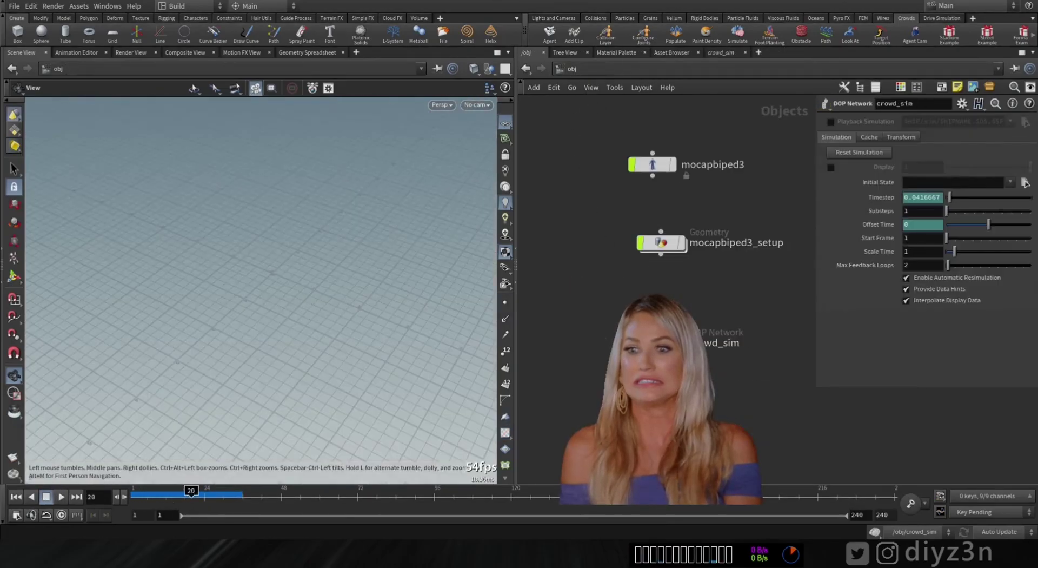
pyautogui.doubleClick(665, 240)
pyautogui.moveTo(630, 233); pyautogui.dragTo(672, 282, button='middle')
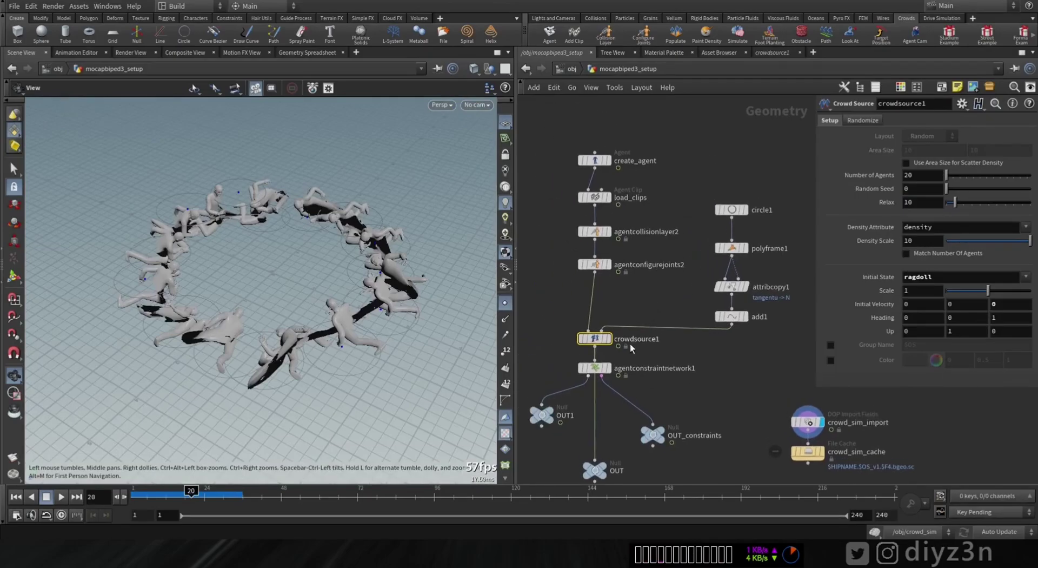
pyautogui.click(594, 368)
pyautogui.moveTo(149, 499)
pyautogui.mouseDown()
pyautogui.moveTo(188, 504)
pyautogui.moveTo(133, 509)
pyautogui.moveTo(224, 493)
pyautogui.moveTo(145, 496)
pyautogui.moveTo(213, 504)
pyautogui.moveTo(133, 503)
pyautogui.mouseUp()
pyautogui.click(140, 491)
pyautogui.moveTo(725, 390); pyautogui.dragTo(707, 265, button='middle')
pyautogui.moveTo(255, 213); pyautogui.dragTo(308, 262)
pyautogui.moveTo(660, 347); pyautogui.dragTo(593, 315, button='middle')
# Move the crowd_sim import and cache nodes aside, and add a Sphere node to the geometry network.
pyautogui.press('Tab')
pyautogui.press('Escape')
pyautogui.moveTo(711, 268); pyautogui.dragTo(573, 344)
pyautogui.press('Tab')
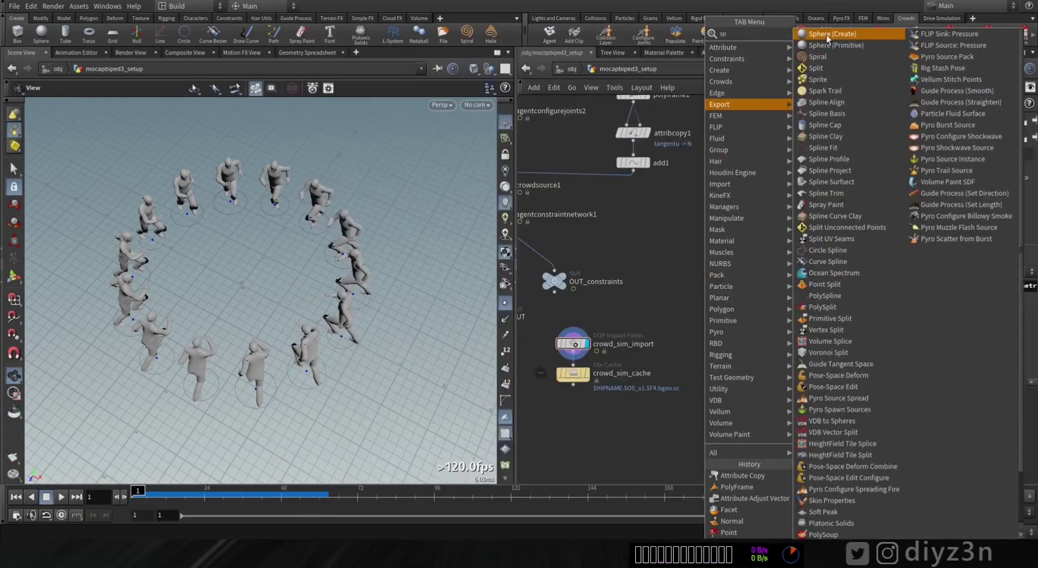
pyautogui.click(826, 35)
pyautogui.click(691, 279)
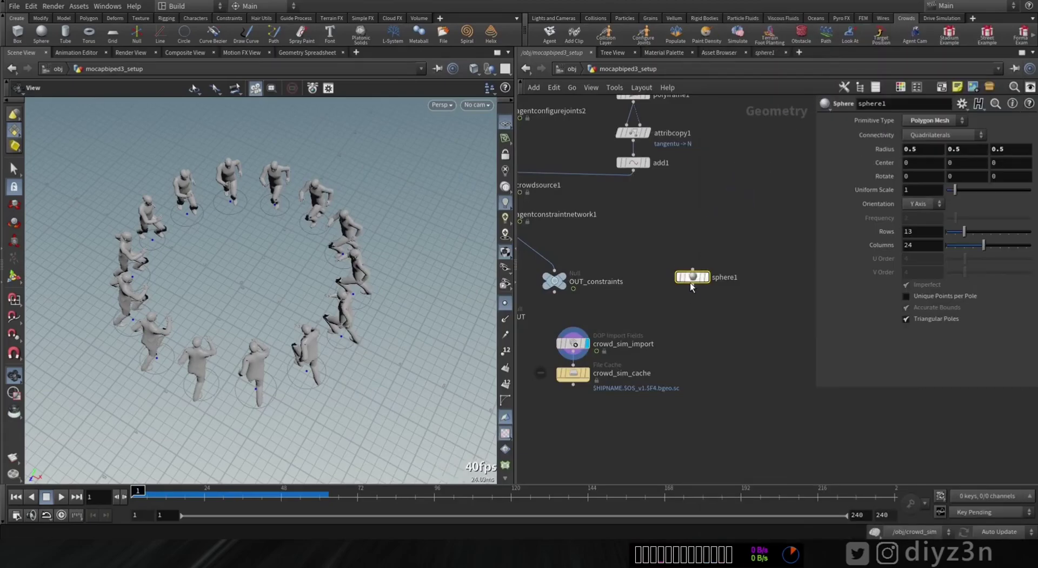
# Set the sphere's uniform scale to about 4.13 and raise its center to about 0.9 in Y.
pyautogui.click(19, 284)
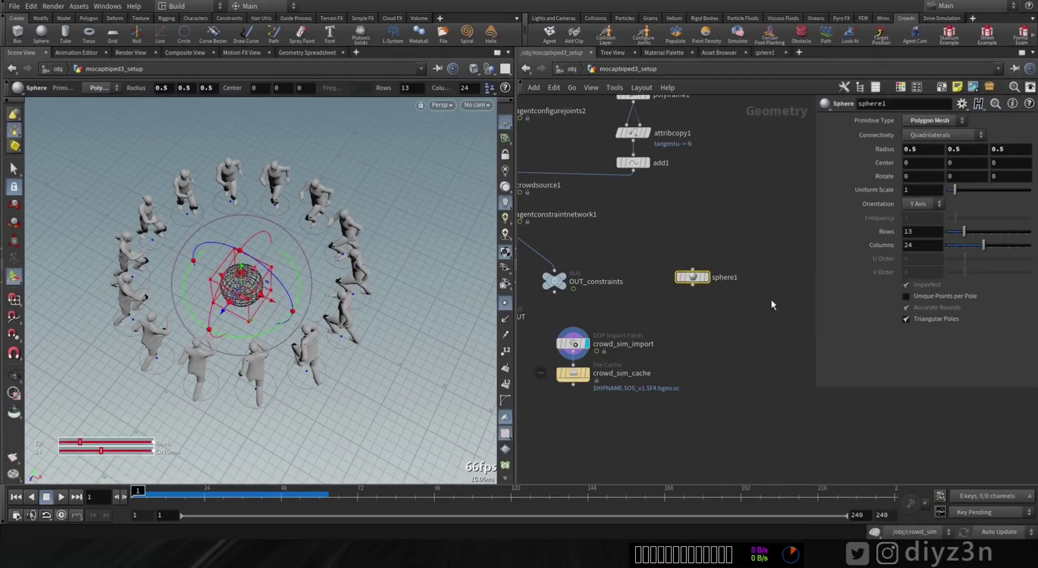
pyautogui.moveTo(956, 190); pyautogui.dragTo(981, 195)
pyautogui.moveTo(241, 266); pyautogui.dragTo(241, 235)
pyautogui.keyDown('alt'); pyautogui.moveTo(208, 259); pyautogui.dragTo(240, 291); pyautogui.keyUp('alt')
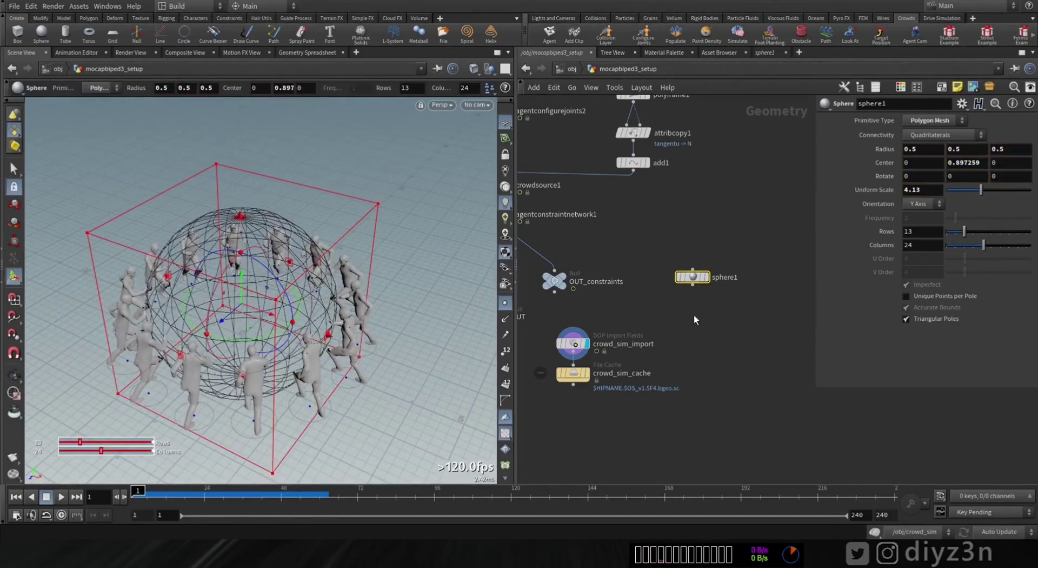
# Chain a Transform and a Null below the sphere, naming the null Sphere_RBD.
pyautogui.moveTo(693, 283); pyautogui.dragTo(689, 365)
pyautogui.click(822, 58)
pyautogui.write('null')
pyautogui.press('Return')
pyautogui.click(693, 342)
pyautogui.doubleClick(719, 344)
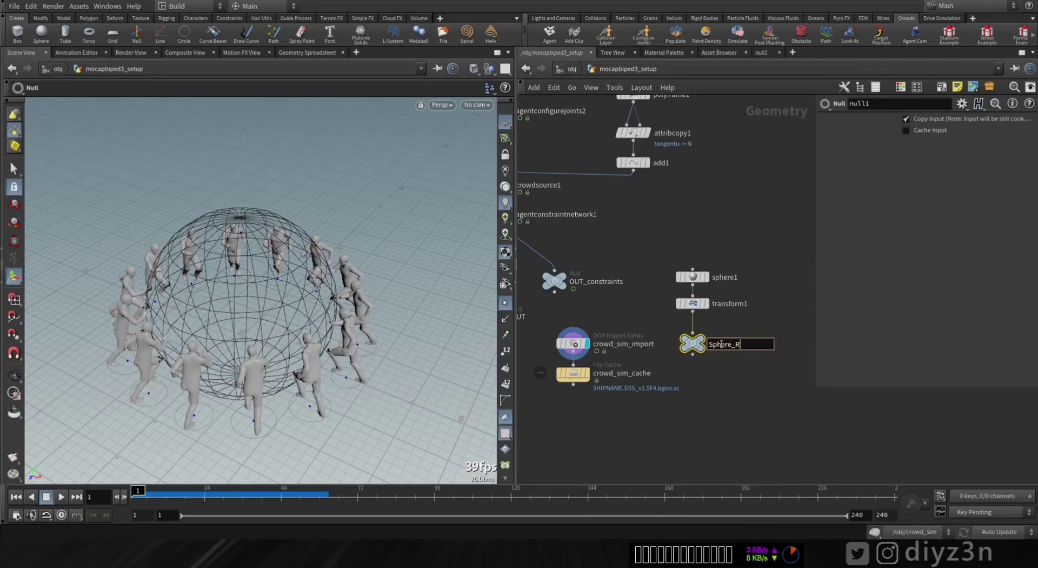
# In the crowd_sim network, insert a Merge node between merge_active_collisions and the multisolver.
pyautogui.click(571, 69)
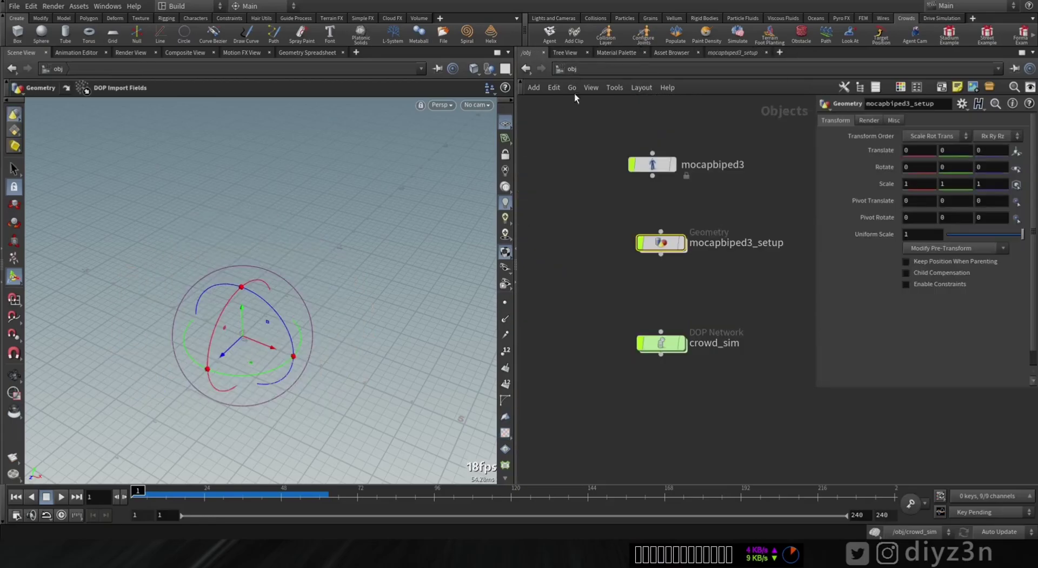
pyautogui.doubleClick(669, 340)
pyautogui.scroll(4, 627, 351)
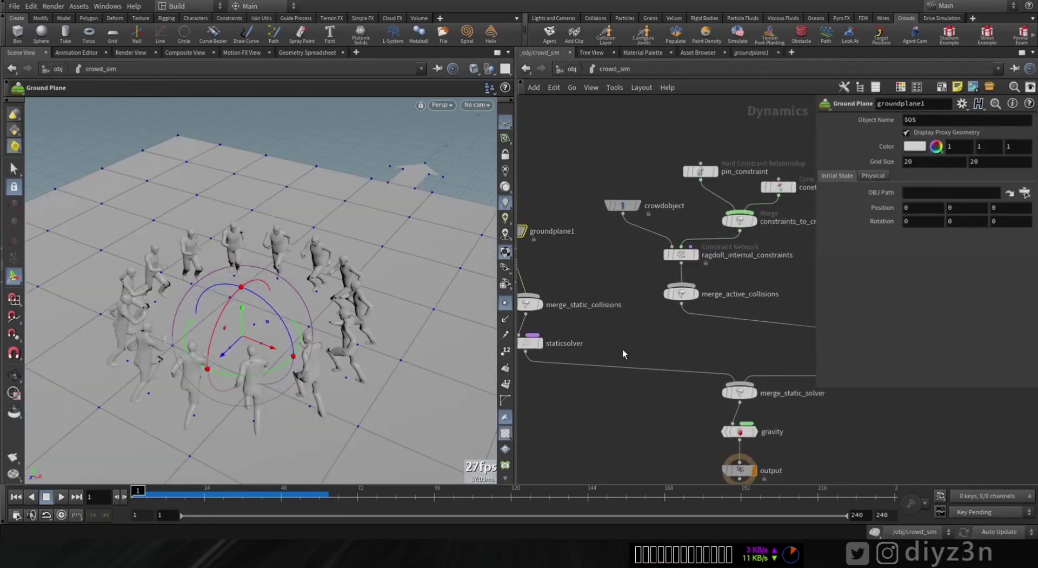
pyautogui.press('Tab')
pyautogui.write('merge')
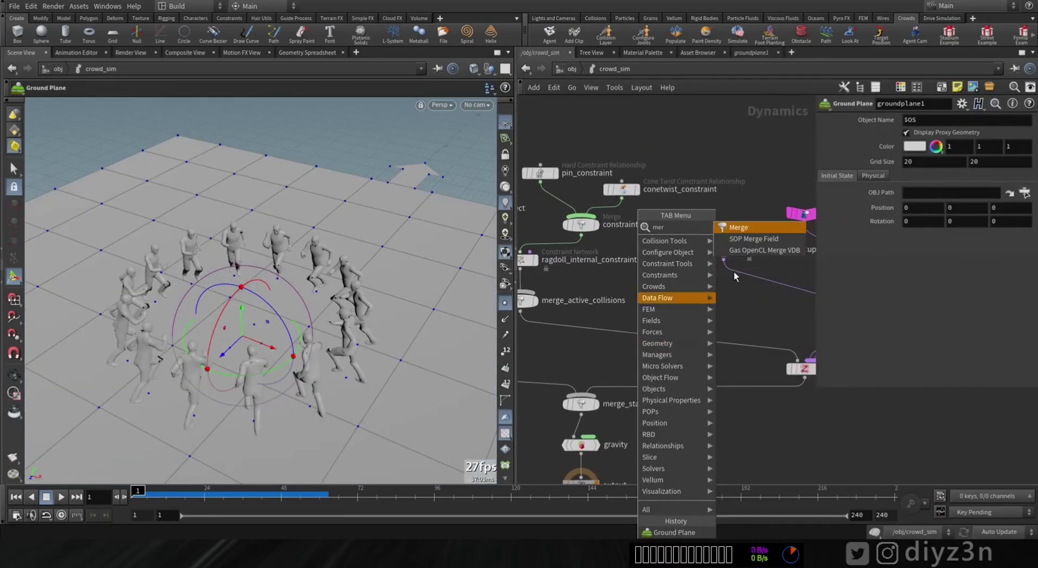
pyautogui.press('Return')
pyautogui.click(628, 340)
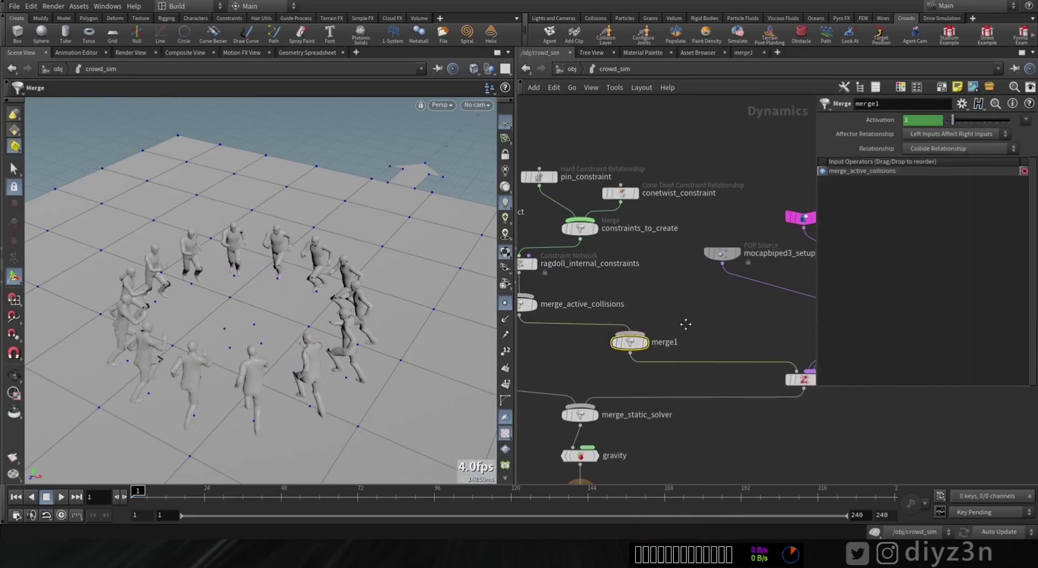
# Add an RBD Object node and connect it to the new merge node.
pyautogui.press('Tab')
pyautogui.write('rb')
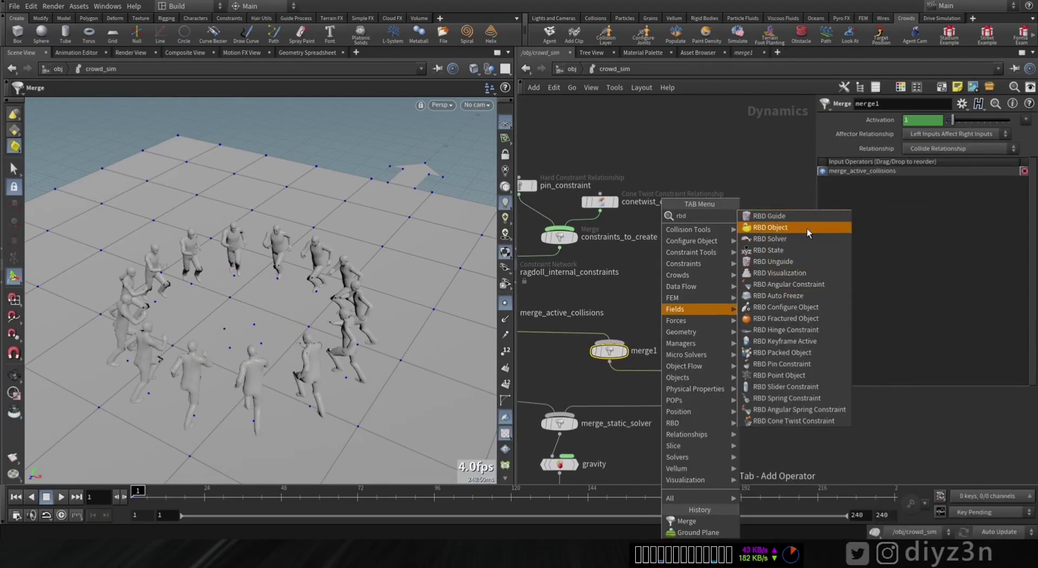
pyautogui.click(802, 233)
pyautogui.click(670, 311)
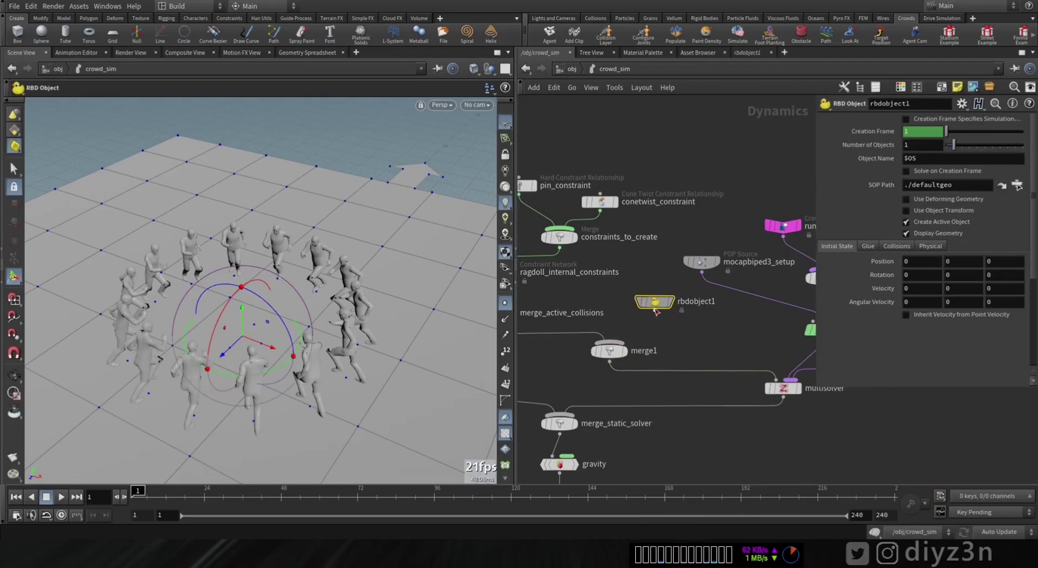
pyautogui.moveTo(654, 311); pyautogui.dragTo(615, 341)
# Point the RBD object's SOP path to the Sphere_RBD null in mocapbiped3_setup, and test-play the simulation.
pyautogui.click(1016, 184)
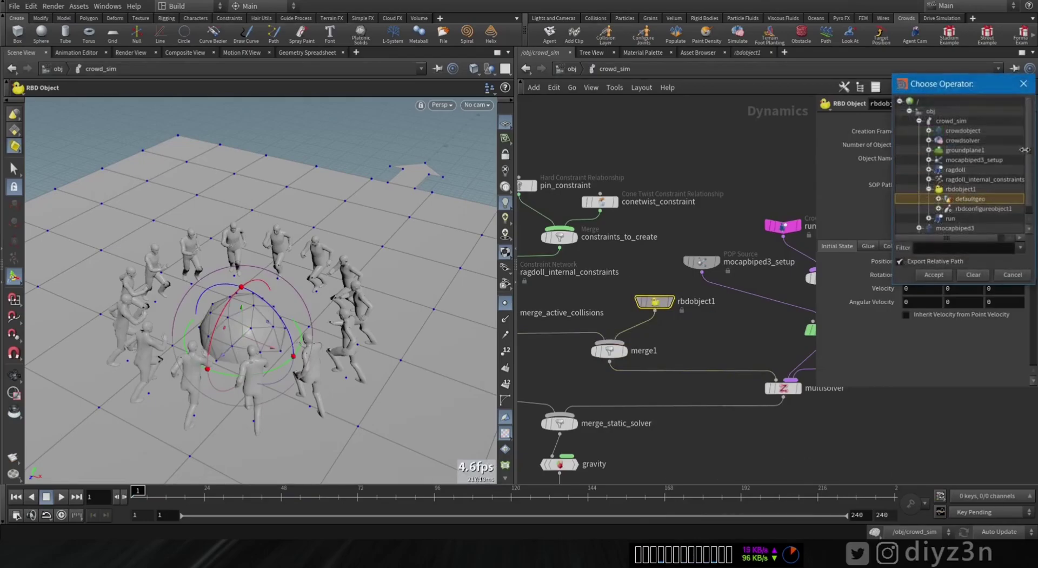
pyautogui.click(914, 119)
pyautogui.click(919, 140)
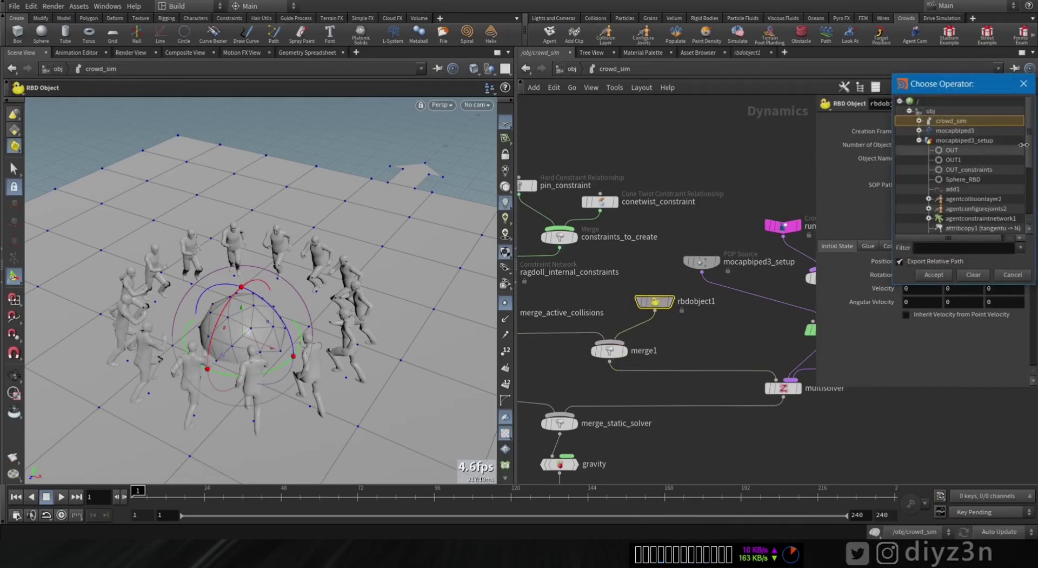
pyautogui.doubleClick(961, 180)
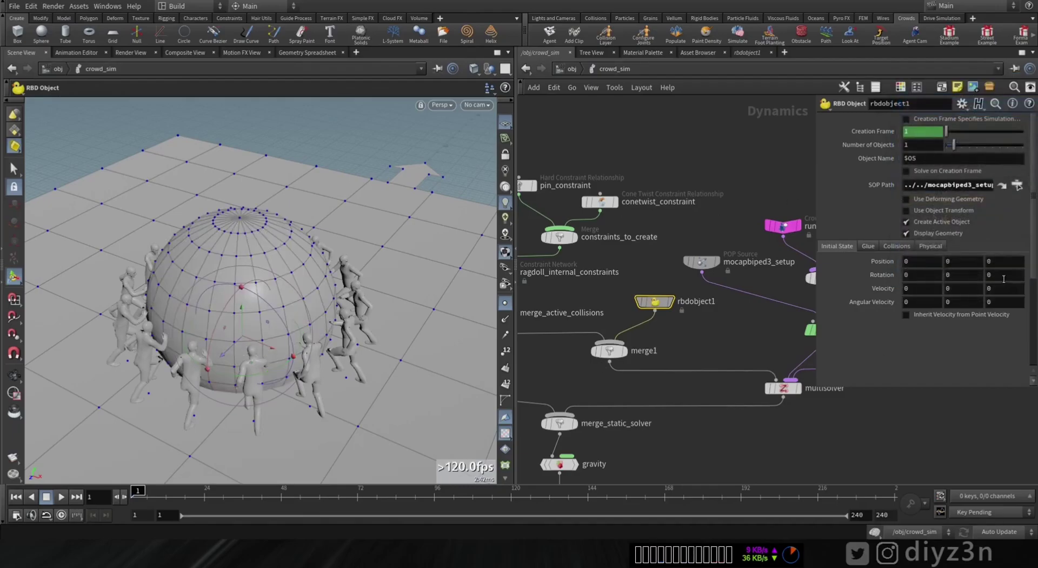
pyautogui.click(61, 496)
pyautogui.click(47, 497)
pyautogui.click(15, 497)
# Lower the ground plane to about -1.21 in Y and replay the simulation.
pyautogui.moveTo(635, 371); pyautogui.dragTo(872, 386, button='middle')
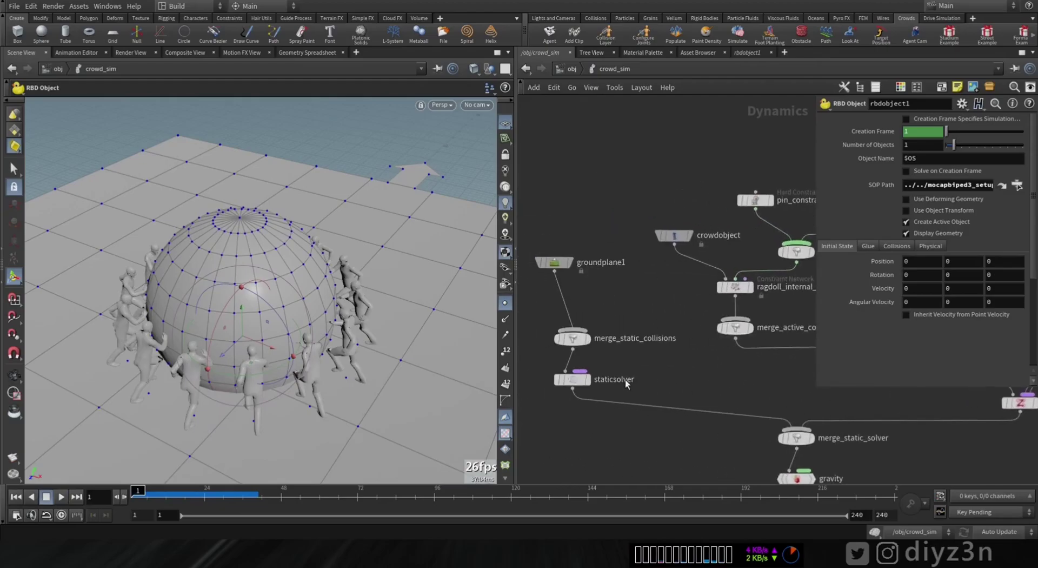
pyautogui.click(553, 262)
pyautogui.moveTo(244, 313); pyautogui.dragTo(245, 354)
pyautogui.click(61, 496)
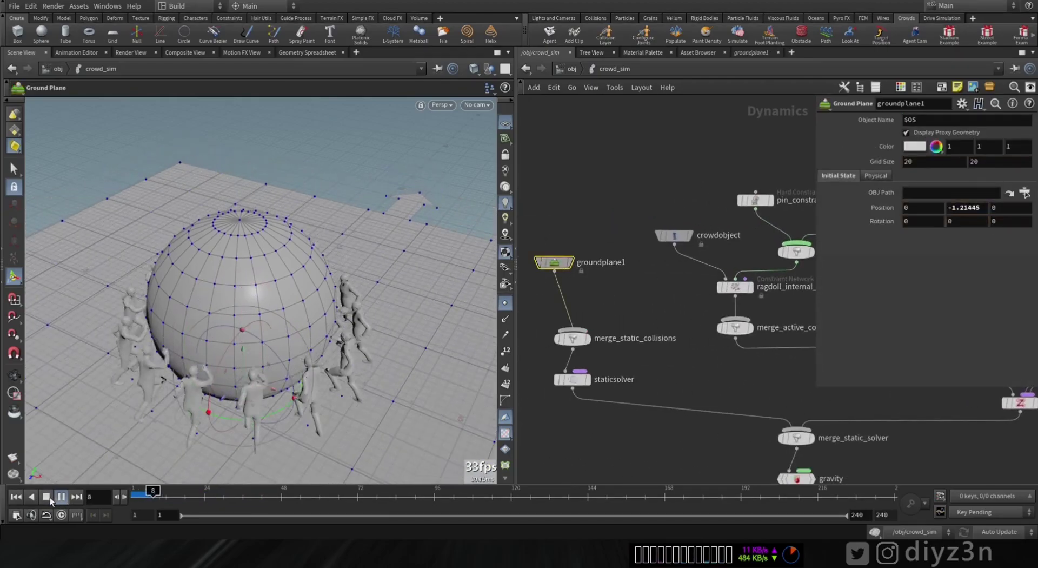
pyautogui.click(15, 496)
# Try an X angular velocity of 10 on the RBD object and play the simulation.
pyautogui.keyDown('alt'); pyautogui.moveTo(400, 364); pyautogui.dragTo(376, 319); pyautogui.keyUp('alt')
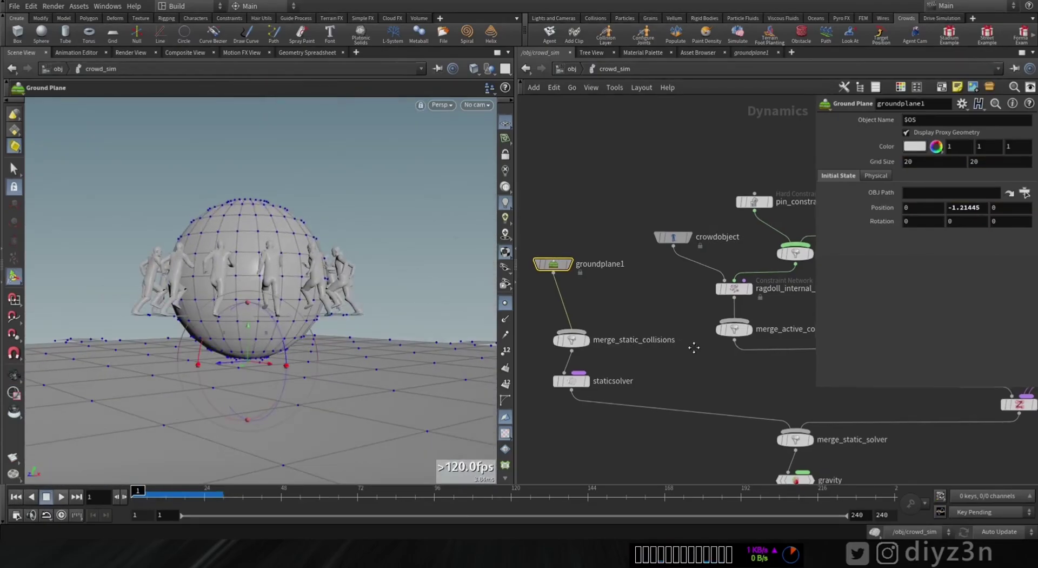
pyautogui.moveTo(695, 345); pyautogui.dragTo(658, 342, button='middle')
pyautogui.keyDown('alt'); pyautogui.moveTo(283, 236); pyautogui.dragTo(294, 269); pyautogui.keyUp('alt')
pyautogui.moveTo(708, 366); pyautogui.dragTo(560, 362, button='middle')
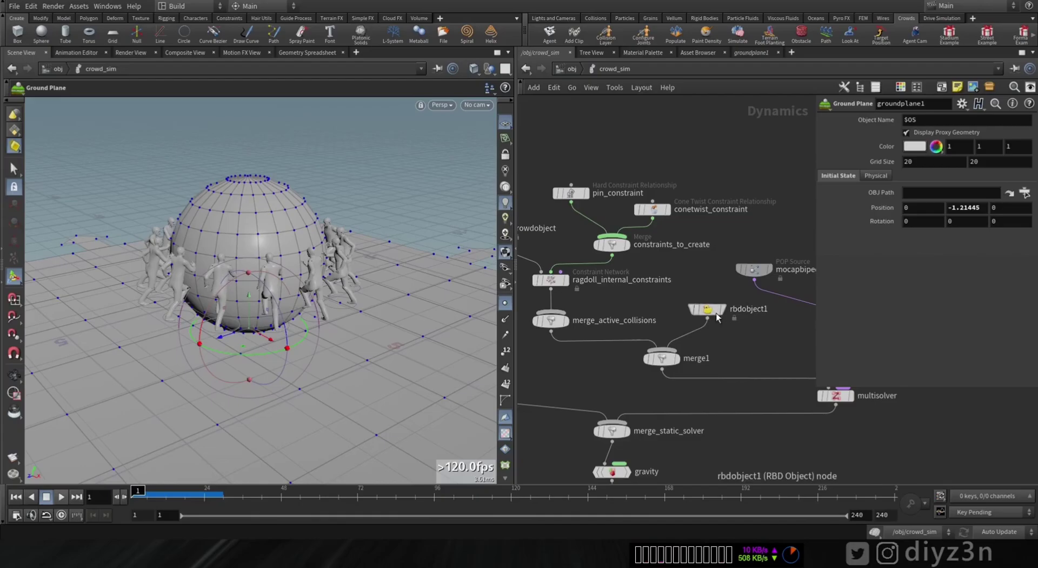
pyautogui.click(707, 309)
pyautogui.click(923, 301)
pyautogui.write('10')
pyautogui.press('Return')
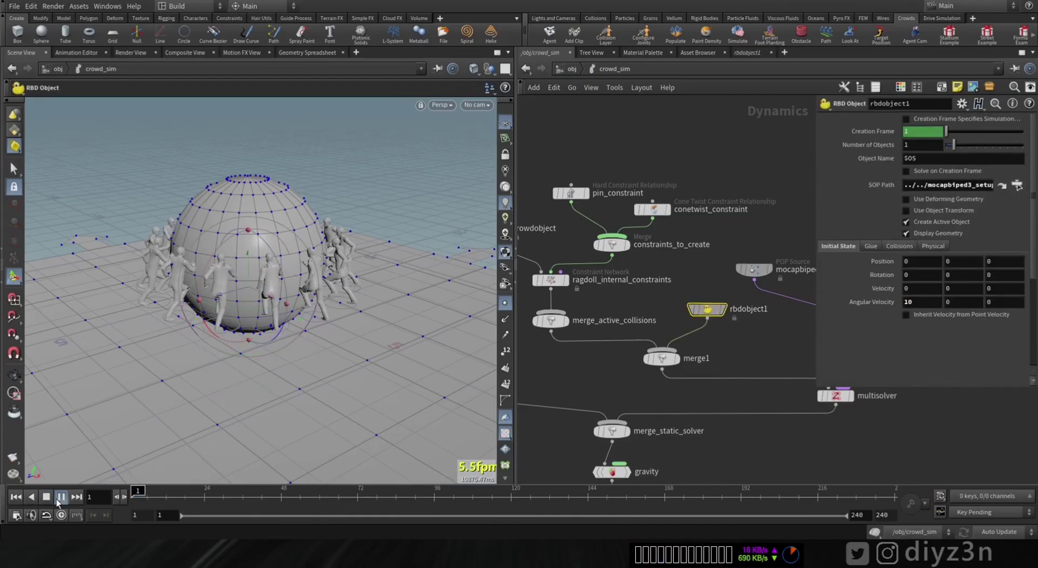
pyautogui.click(56, 499)
pyautogui.click(54, 498)
pyautogui.click(16, 497)
# Set the RBD object's angular velocity to 0 in X and 50 in Y, and play the simulation.
pyautogui.write('0')
pyautogui.press('Tab')
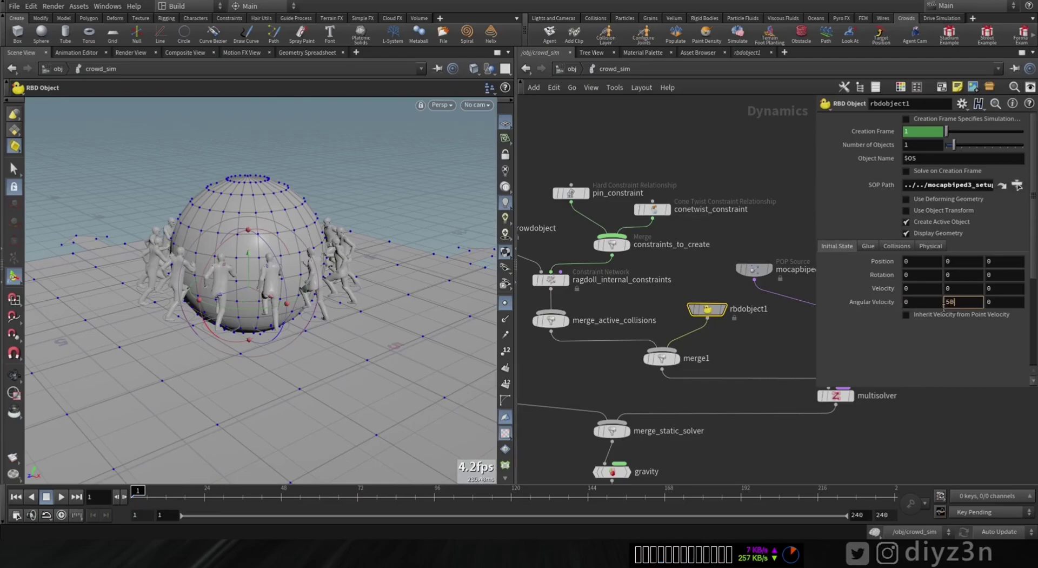
pyautogui.press('Return')
pyautogui.click(61, 496)
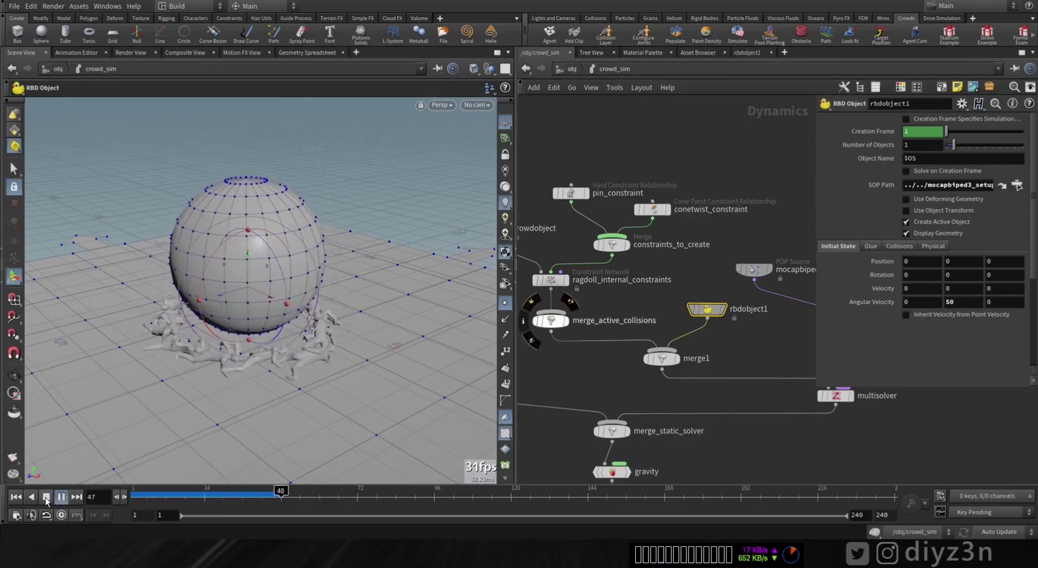
pyautogui.click(46, 496)
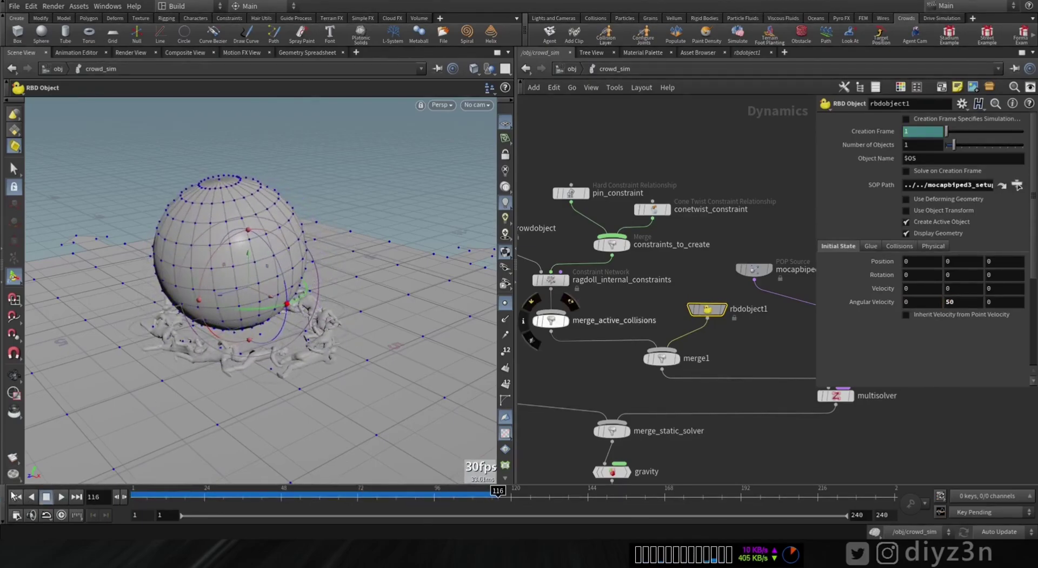
# Reset the RBD object's Y angular velocity to 0 and replay the first frames of the simulation.
pyautogui.click(15, 496)
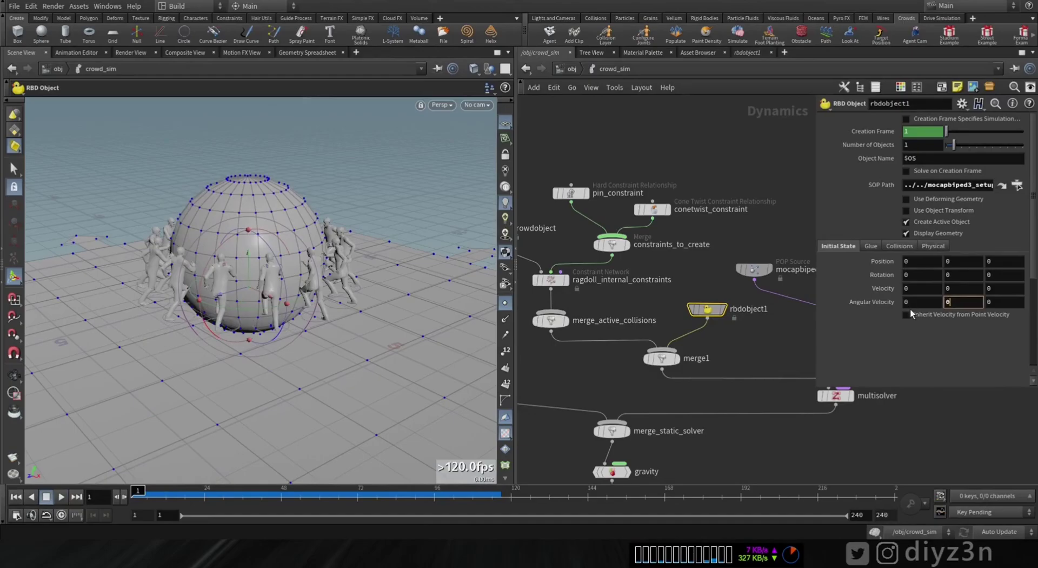
pyautogui.press('Up')
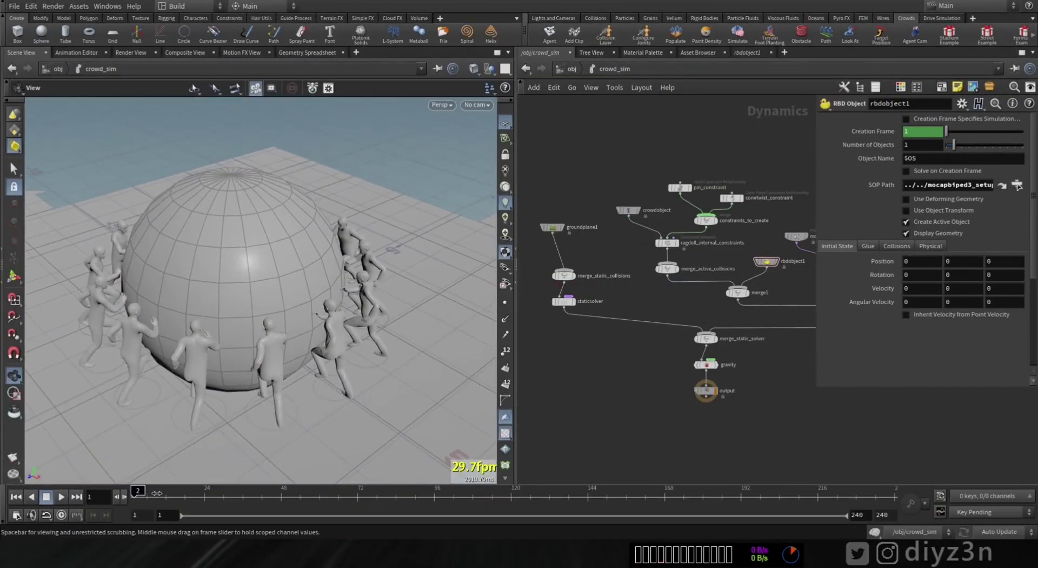
pyautogui.moveTo(156, 493); pyautogui.dragTo(133, 501)
# Open the parameters of the ragdoll_internal_constraints node.
pyautogui.scroll(5, 628, 333)
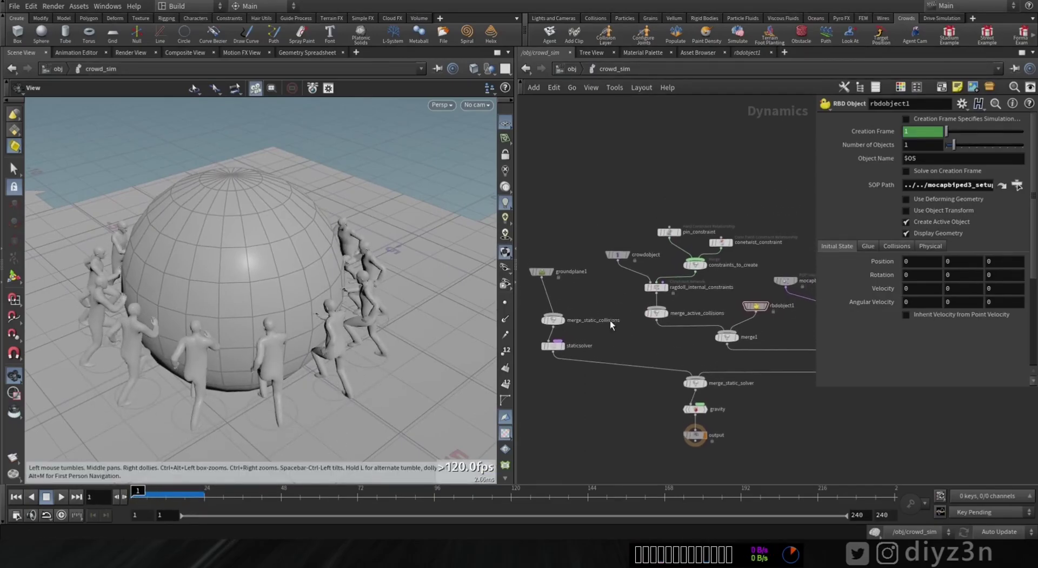
pyautogui.click(626, 305)
pyautogui.moveTo(700, 265); pyautogui.dragTo(587, 140)
pyautogui.click(653, 205)
pyautogui.click(651, 192)
pyautogui.hotkey('ctrl', 'z')
pyautogui.hotkey('ctrl', 'z')
pyautogui.hotkey('ctrl', 'z')
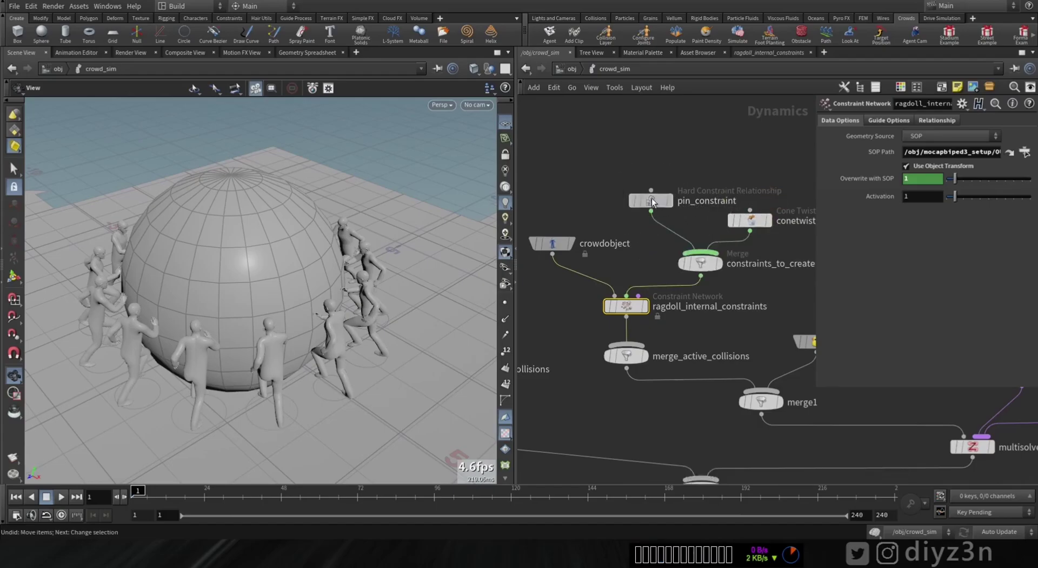
# Spread out the pin_constraint, conetwist_constraint and constraints_to_create nodes above the constraint network node.
pyautogui.moveTo(653, 200); pyautogui.dragTo(602, 150)
pyautogui.moveTo(706, 263); pyautogui.dragTo(657, 225)
pyautogui.moveTo(751, 223); pyautogui.dragTo(745, 154)
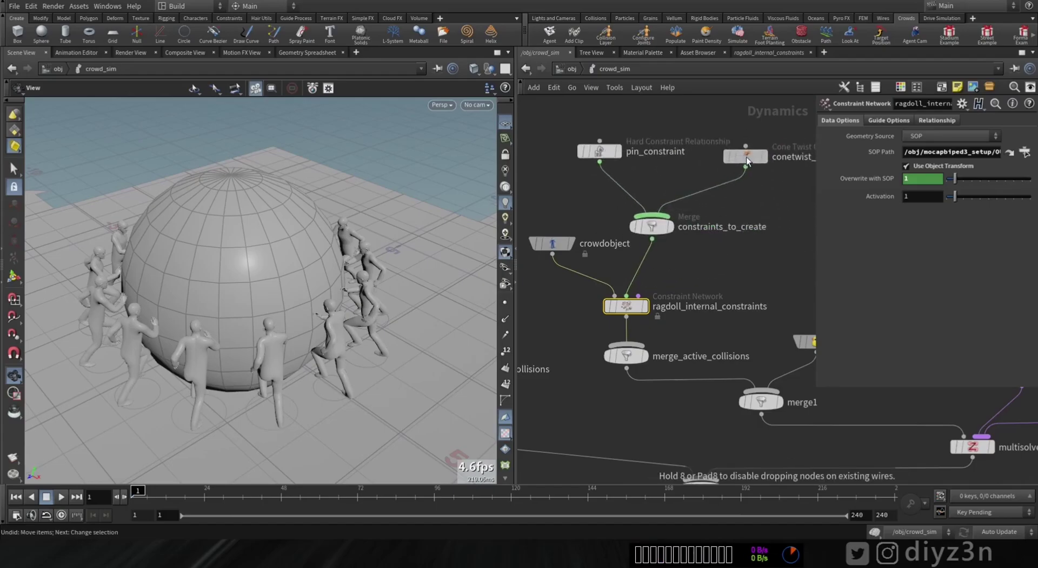
# Examine the attributes of the OUT_constraints null referenced by the constraint network, and the data name of pin_constraint.
pyautogui.moveTo(682, 310); pyautogui.dragTo(707, 280, button='middle')
pyautogui.scroll(2, 708, 281)
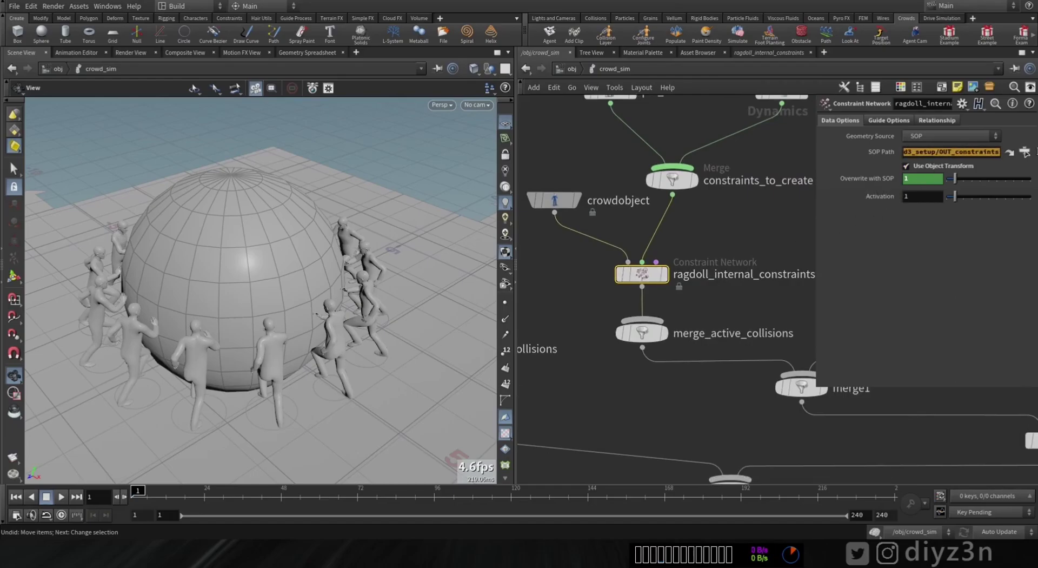
pyautogui.click(1009, 152)
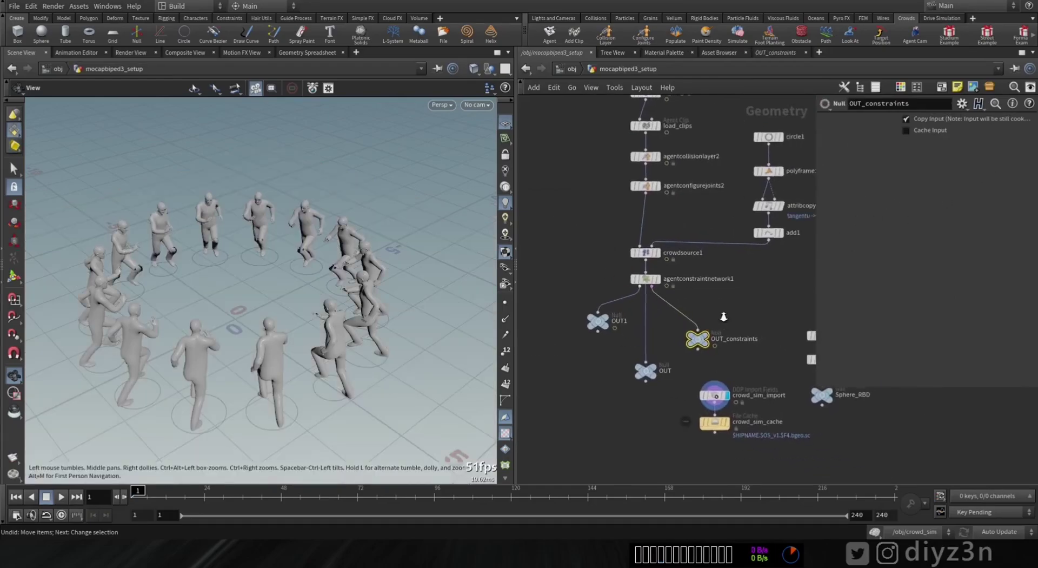
pyautogui.middleClick(682, 351)
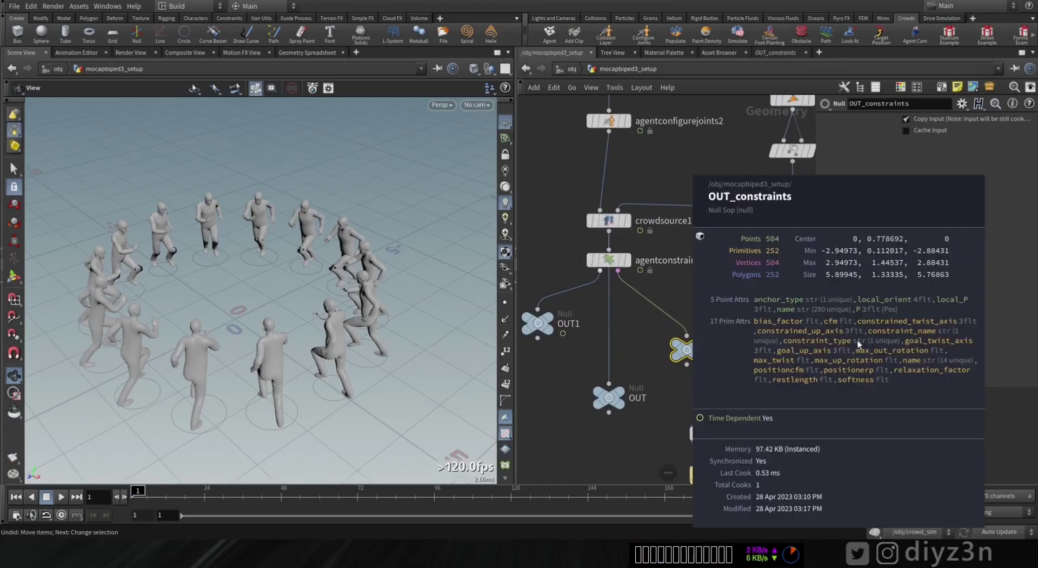
pyautogui.click(528, 69)
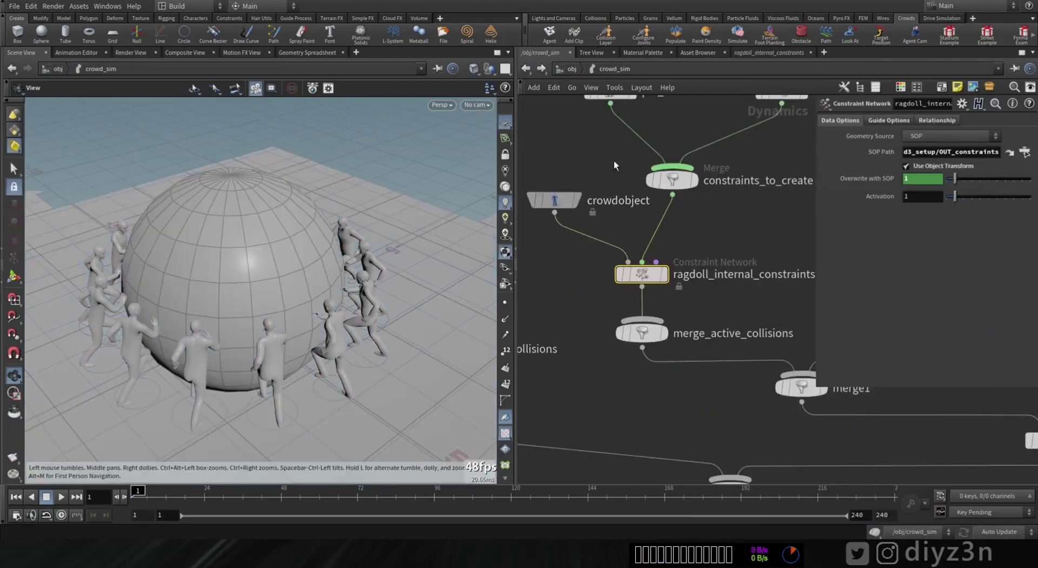
pyautogui.moveTo(615, 160); pyautogui.dragTo(614, 252, button='middle')
pyautogui.moveTo(624, 218); pyautogui.dragTo(622, 215)
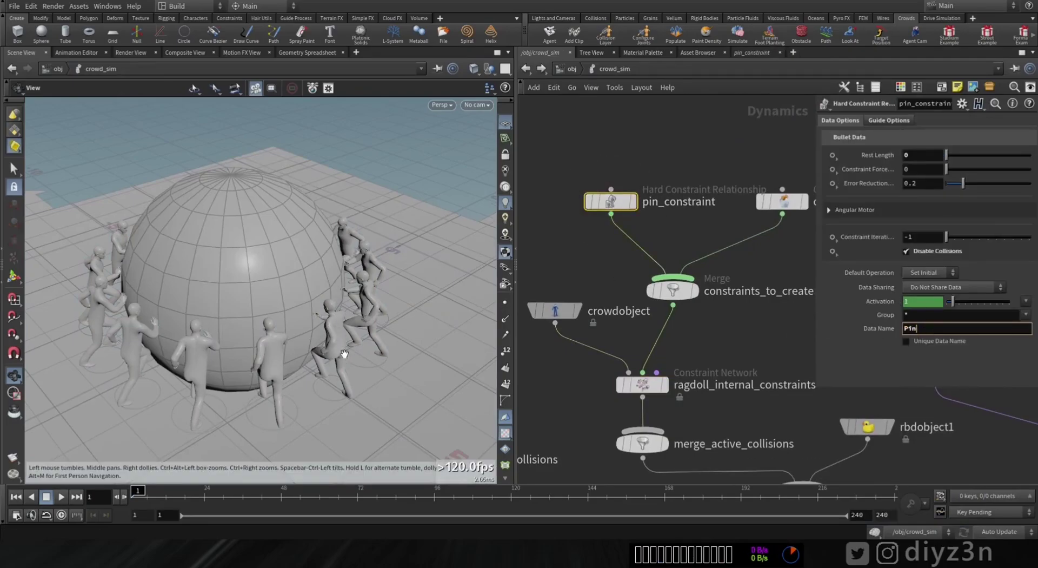
# Add a Test Simulation: Ragdoll node in mocapbiped3_setup and wire it to the output of agentconfigurejoints2.
pyautogui.click(559, 66)
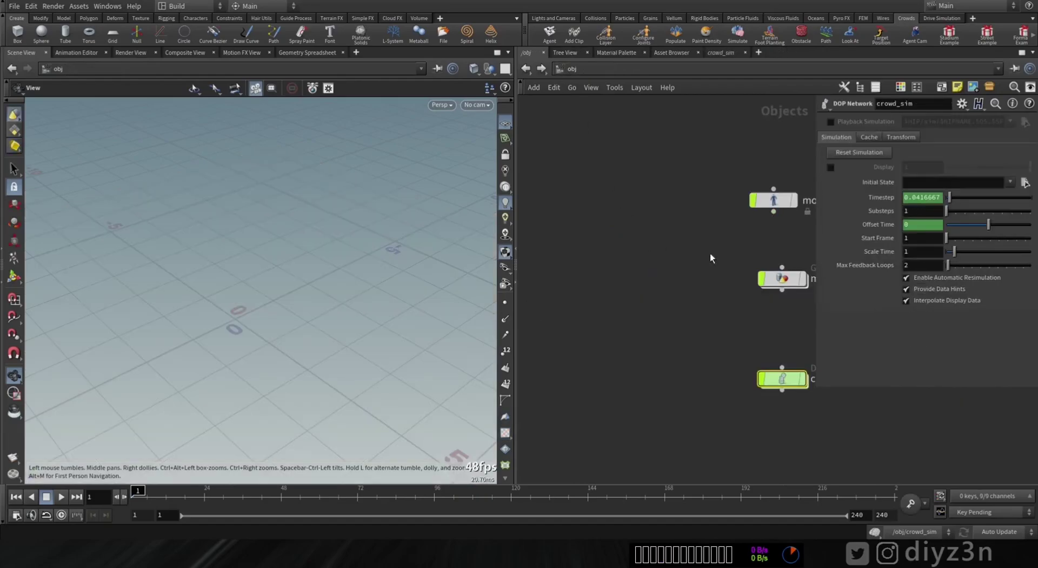
pyautogui.doubleClick(780, 281)
pyautogui.scroll(3, 622, 377)
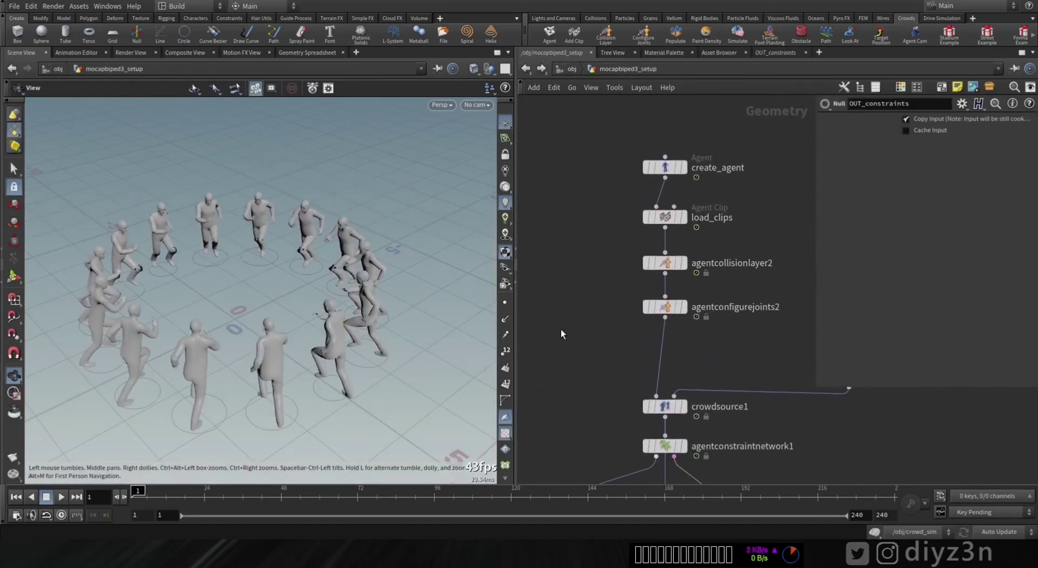
pyautogui.press('Tab')
pyautogui.write('Rag')
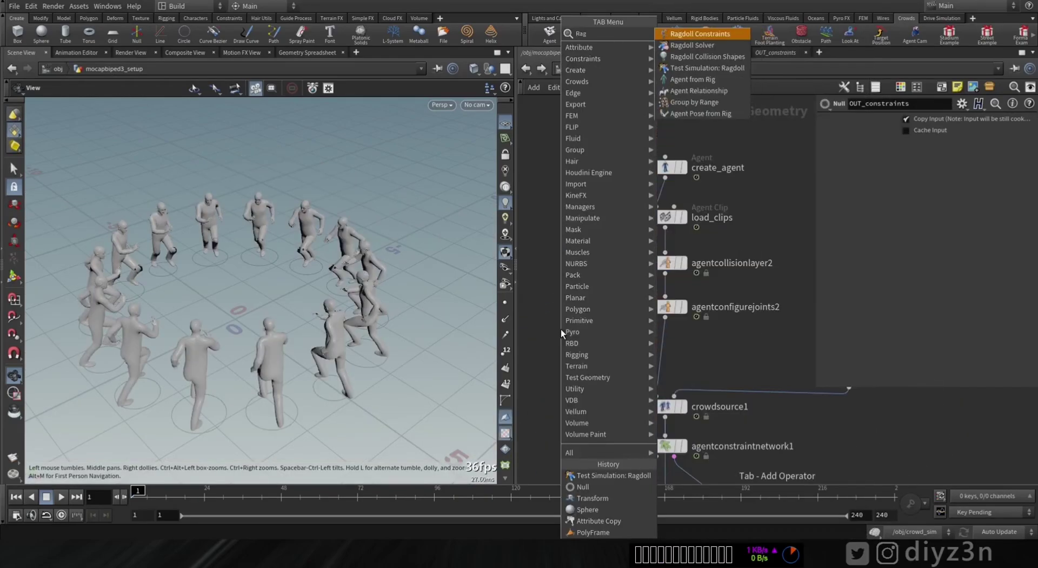
pyautogui.click(690, 68)
pyautogui.click(554, 332)
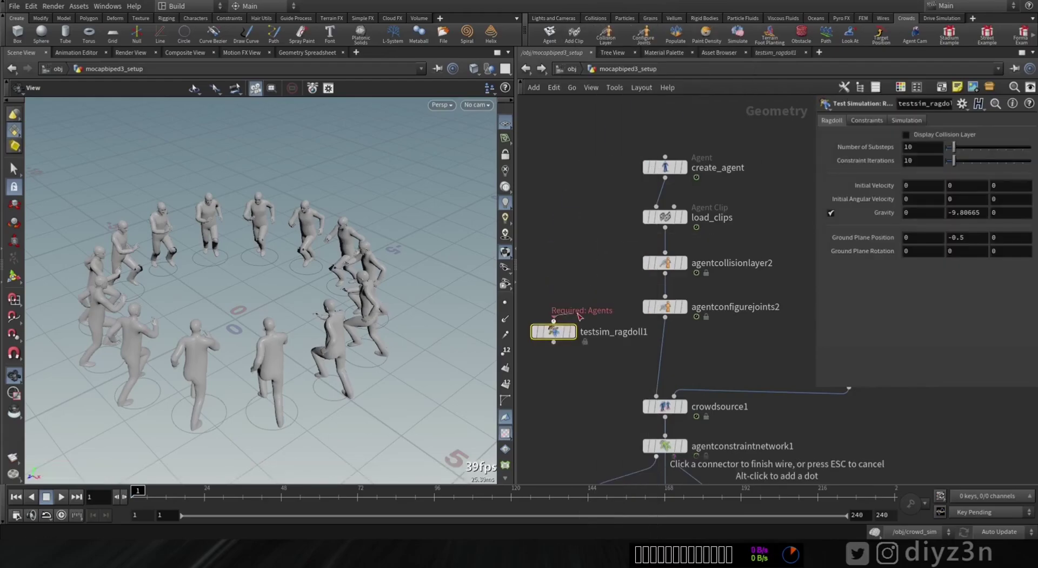
# Set the ragdoll test simulation's ground plane Y position to 0 and display its collision layer.
pyautogui.moveTo(203, 292); pyautogui.dragTo(278, 285, button='right')
pyautogui.write('0')
pyautogui.press('Return')
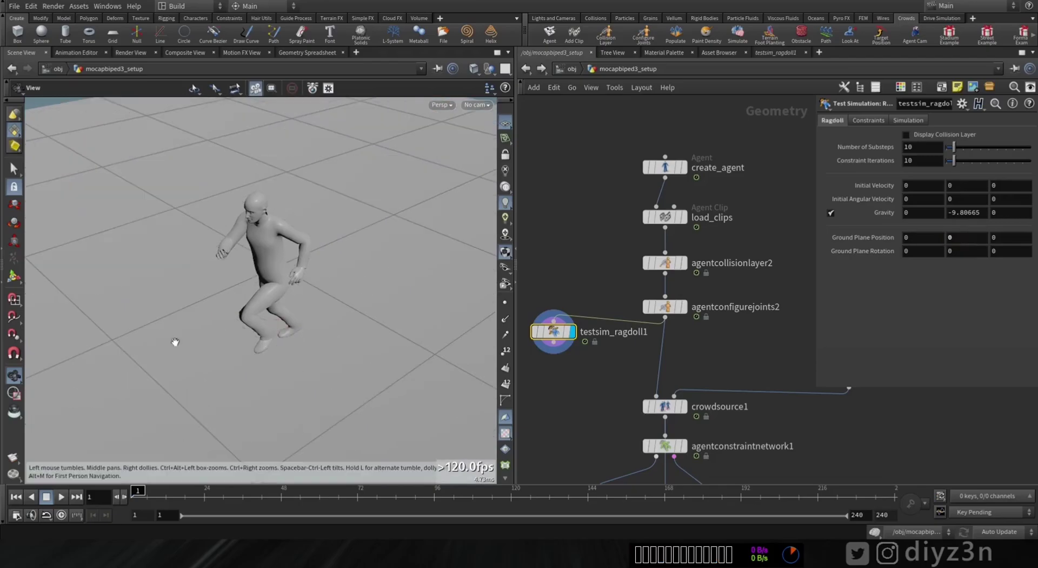
pyautogui.click(905, 134)
# Scrub the ragdoll test simulation and examine how the agent's collision shapes and joints move.
pyautogui.moveTo(269, 270); pyautogui.dragTo(251, 180)
pyautogui.moveTo(138, 495)
pyautogui.mouseDown()
pyautogui.moveTo(178, 495)
pyautogui.moveTo(135, 494)
pyautogui.mouseUp()
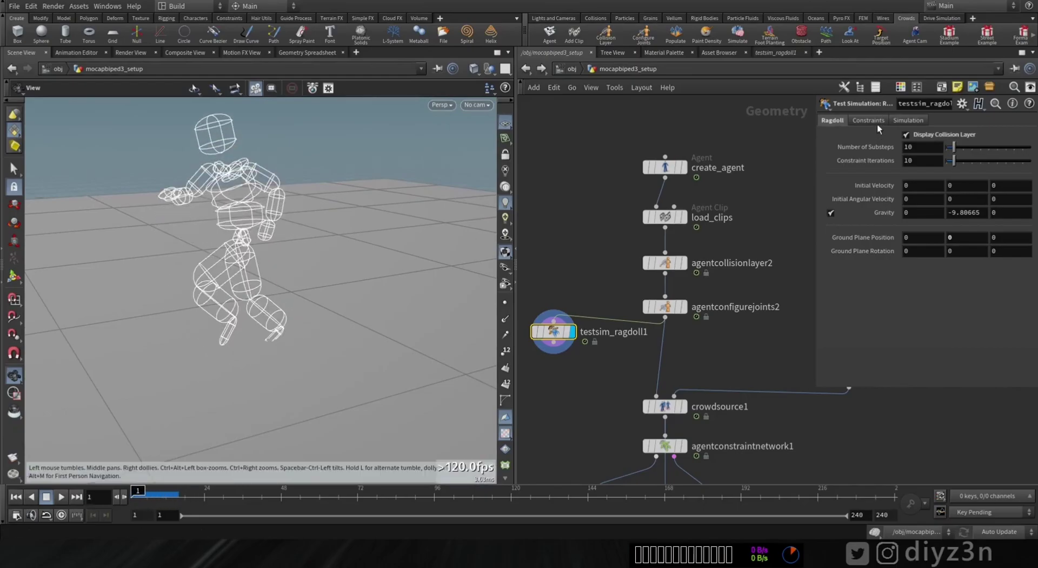
pyautogui.moveTo(136, 493)
pyautogui.mouseDown()
pyautogui.moveTo(216, 493)
pyautogui.moveTo(137, 493)
pyautogui.mouseUp()
pyautogui.moveTo(238, 327); pyautogui.dragTo(308, 316, button='right')
pyautogui.moveTo(242, 236); pyautogui.dragTo(216, 295, button='middle')
pyautogui.moveTo(217, 294); pyautogui.dragTo(234, 287)
pyautogui.moveTo(234, 287); pyautogui.dragTo(229, 245, button='middle')
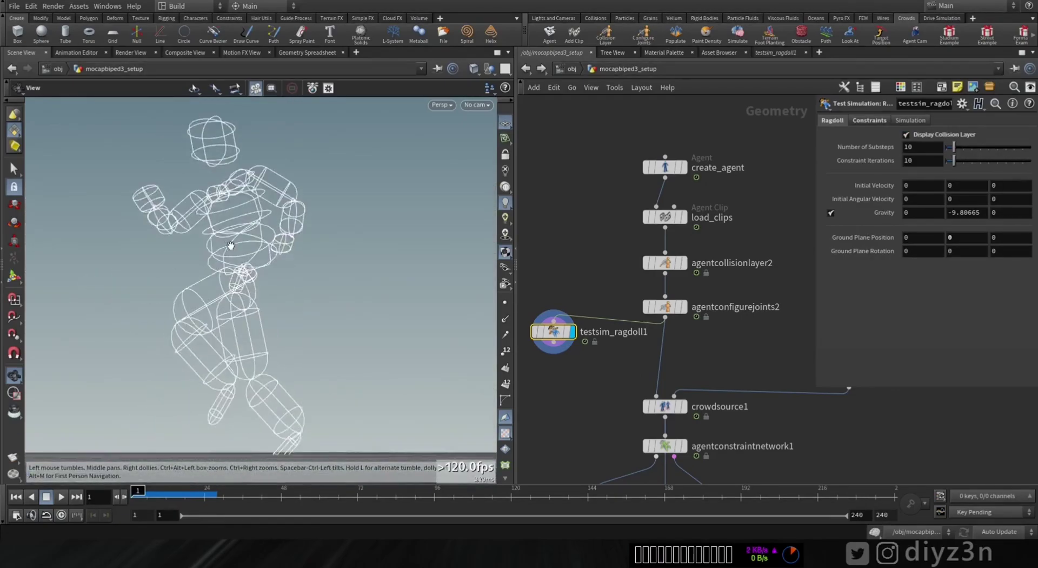
pyautogui.moveTo(228, 246); pyautogui.dragTo(200, 243, button='right')
pyautogui.moveTo(200, 244); pyautogui.dragTo(203, 271)
pyautogui.moveTo(136, 496)
pyautogui.mouseDown()
pyautogui.moveTo(209, 504)
pyautogui.moveTo(135, 501)
pyautogui.mouseUp()
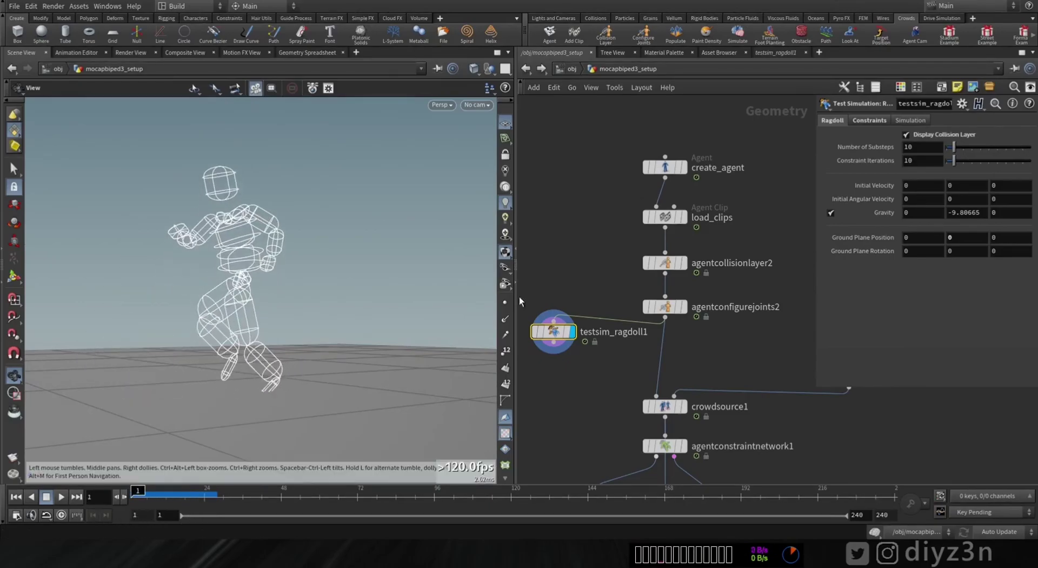
# Return to crowd_sim and inspect the data names of the pin_constraint and conetwist_constraint nodes.
pyautogui.click(566, 69)
pyautogui.doubleClick(782, 377)
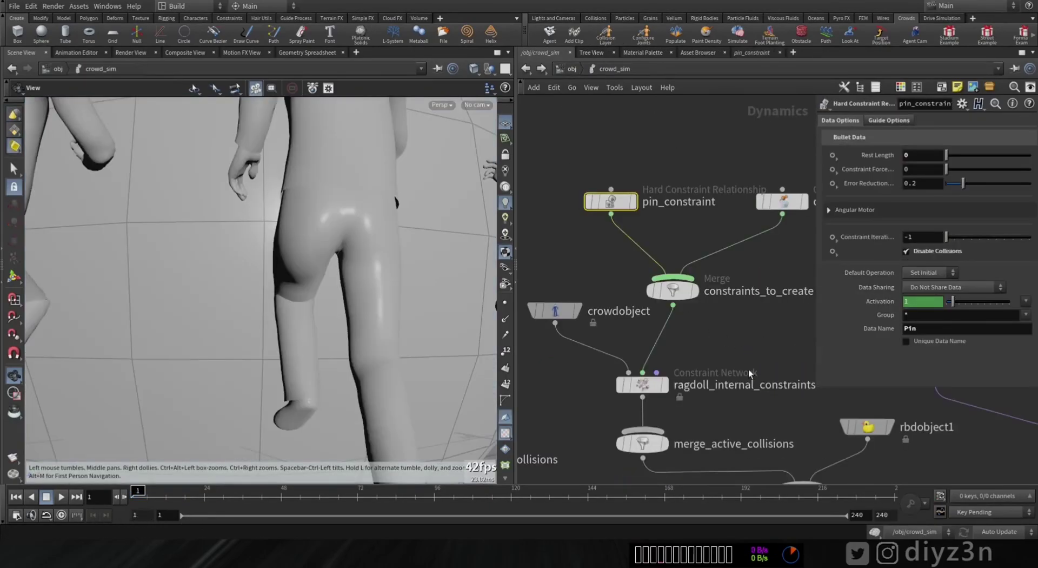
pyautogui.moveTo(600, 196); pyautogui.dragTo(601, 198)
pyautogui.moveTo(764, 174); pyautogui.dragTo(671, 165, button='middle')
pyautogui.moveTo(696, 132); pyautogui.dragTo(708, 191)
pyautogui.scroll(-5, 945, 371)
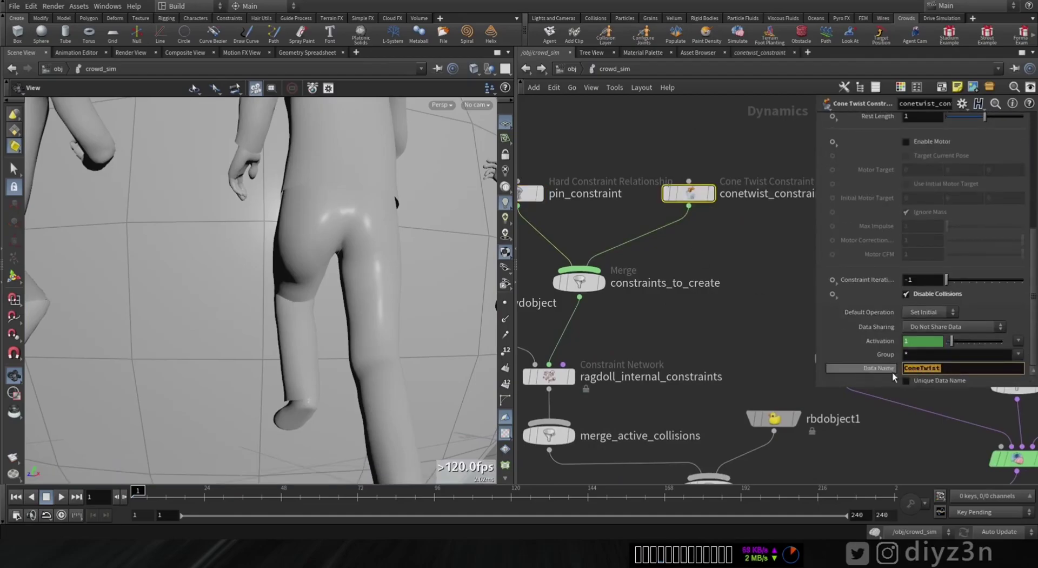
# Inspect the joint limits of agentconfigurejoints2 in mocapbiped3_setup against the ragdoll's collision shapes.
pyautogui.click(560, 67)
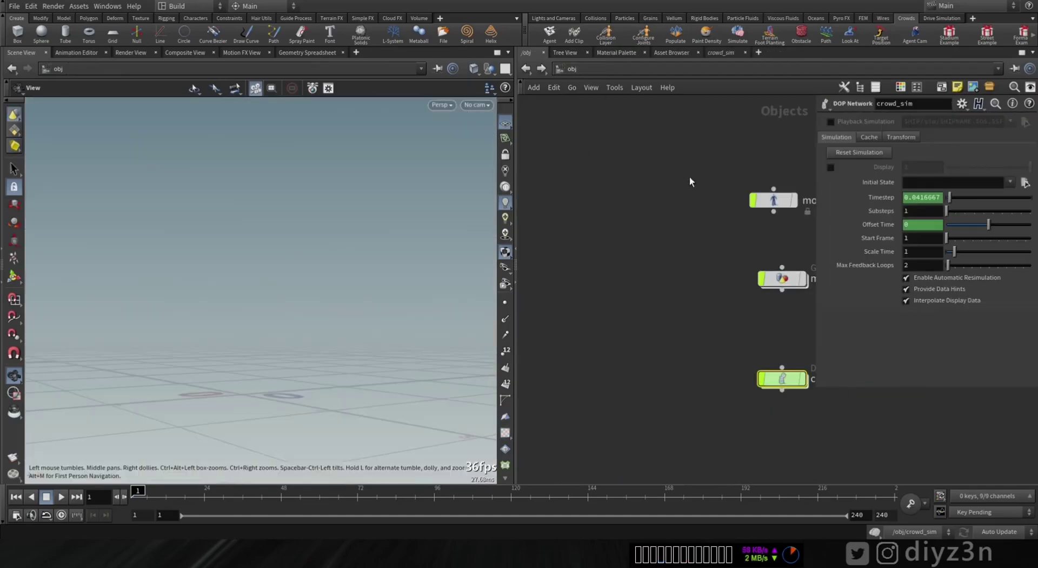
pyautogui.doubleClick(787, 279)
pyautogui.click(664, 306)
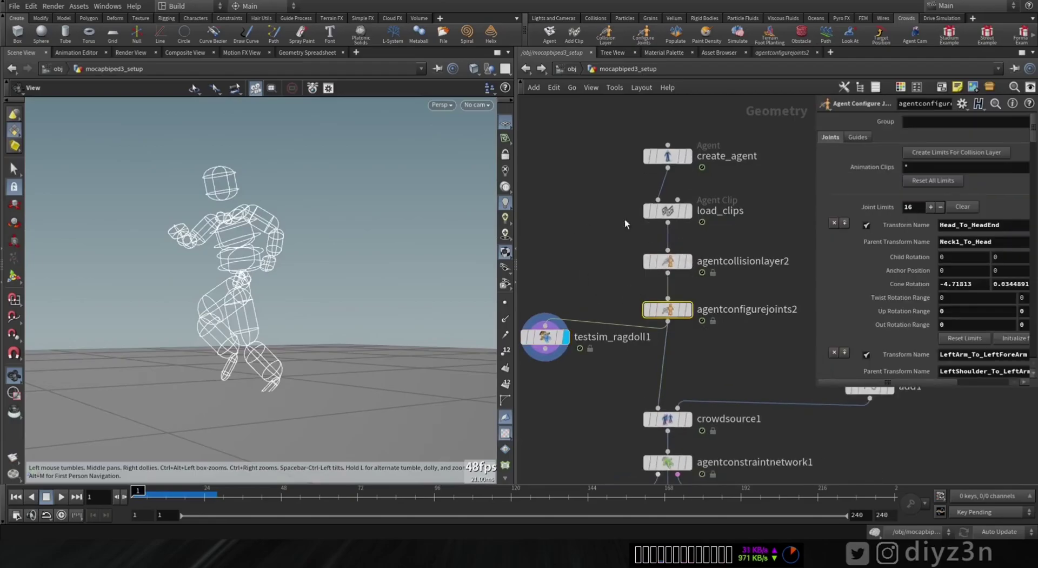
pyautogui.moveTo(266, 368); pyautogui.dragTo(269, 308)
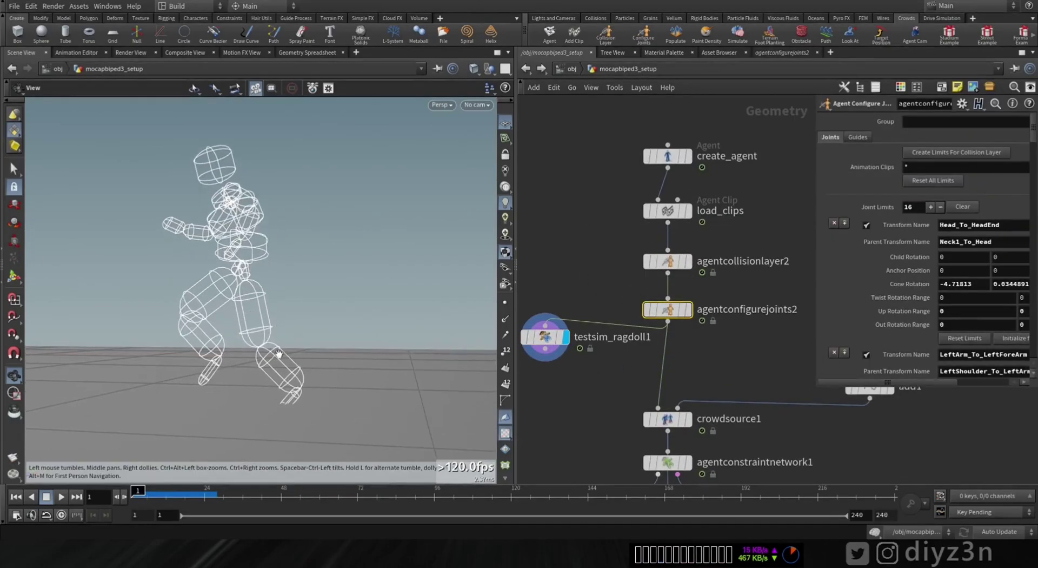
# Delete the ragdoll test simulation node and return to the crowd_sim network.
pyautogui.click(545, 336)
pyautogui.press('Delete')
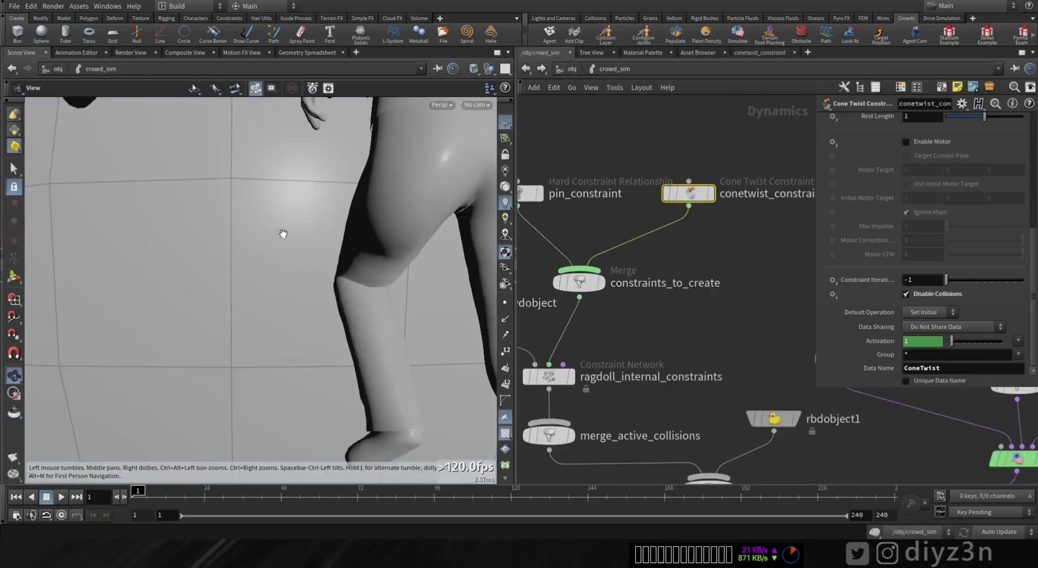
# Scrub the first frames of the crowd simulation and review the ragdoll_internal_constraints settings.
pyautogui.press('f')
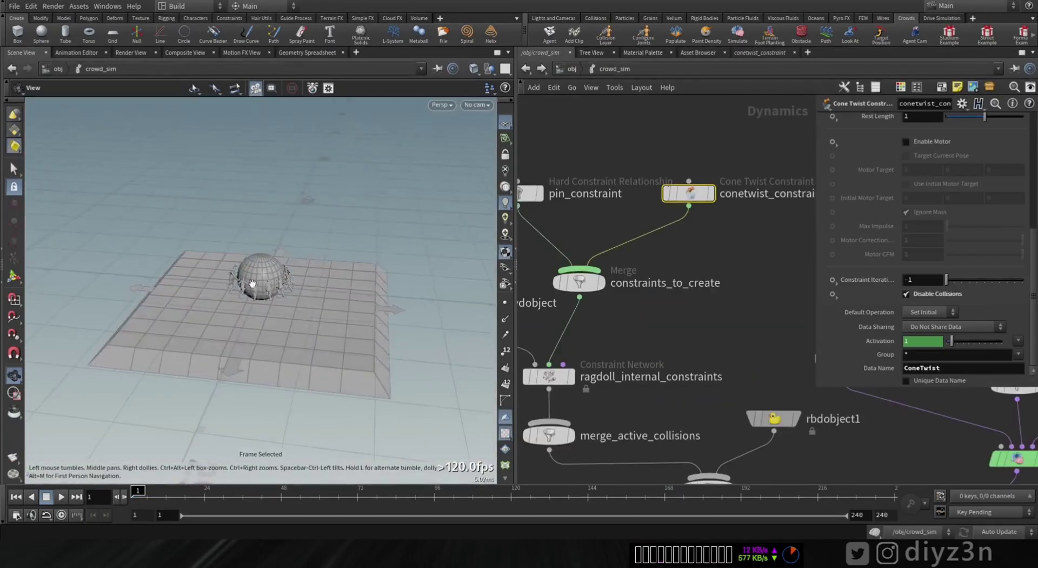
pyautogui.moveTo(303, 277); pyautogui.dragTo(363, 292)
pyautogui.moveTo(138, 490)
pyautogui.mouseDown()
pyautogui.moveTo(180, 490)
pyautogui.moveTo(135, 489)
pyautogui.mouseUp()
pyautogui.moveTo(616, 348); pyautogui.dragTo(699, 317, button='middle')
pyautogui.click(669, 336)
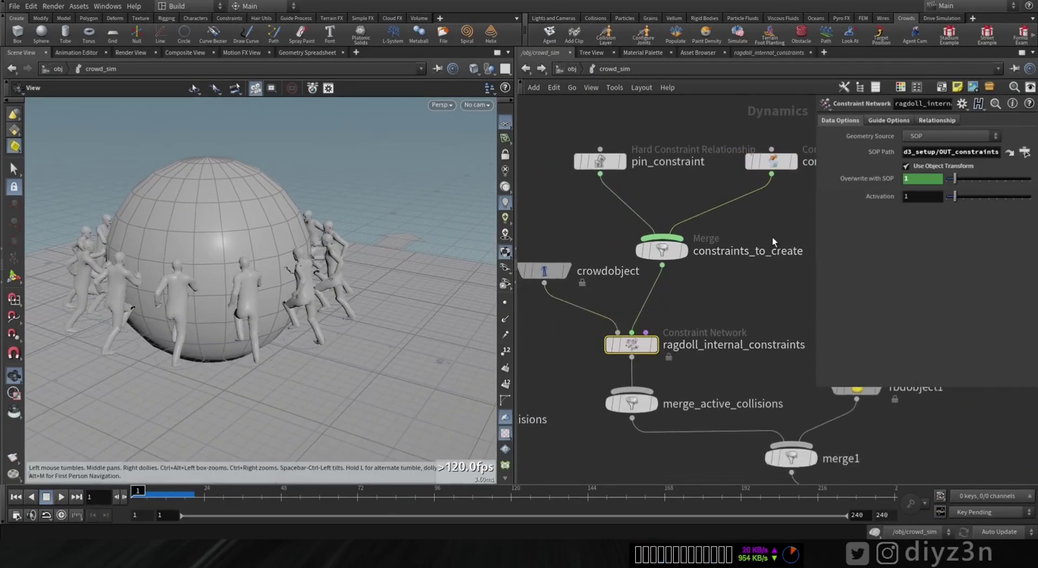
pyautogui.moveTo(696, 280); pyautogui.dragTo(643, 287, button='middle')
pyautogui.scroll(-1, 679, 290)
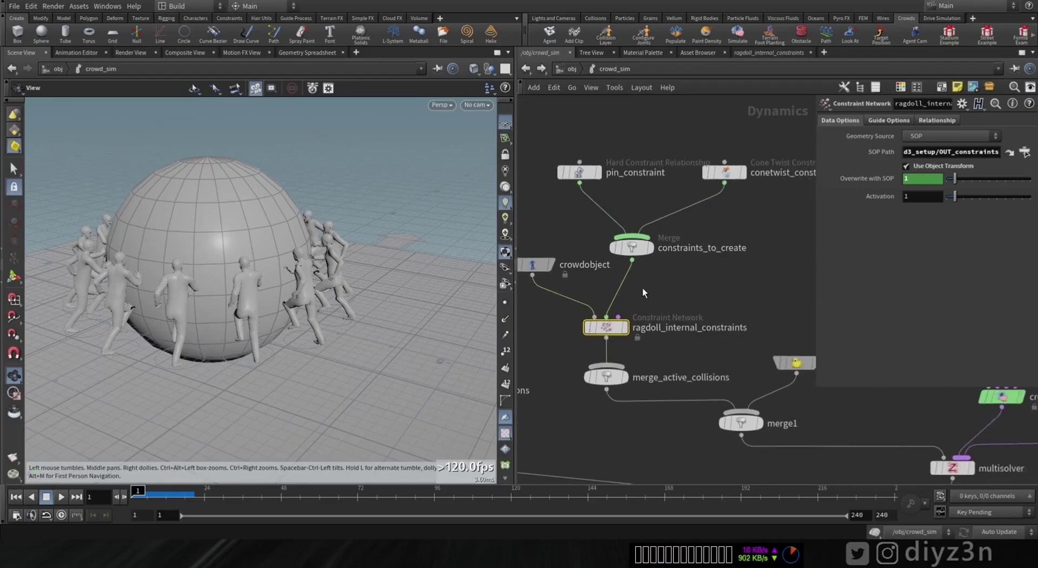
# Set the Y angular velocity of rbdobject1 to 50, play the simulation, and check the colliding ragdolls.
pyautogui.moveTo(259, 298); pyautogui.dragTo(198, 289)
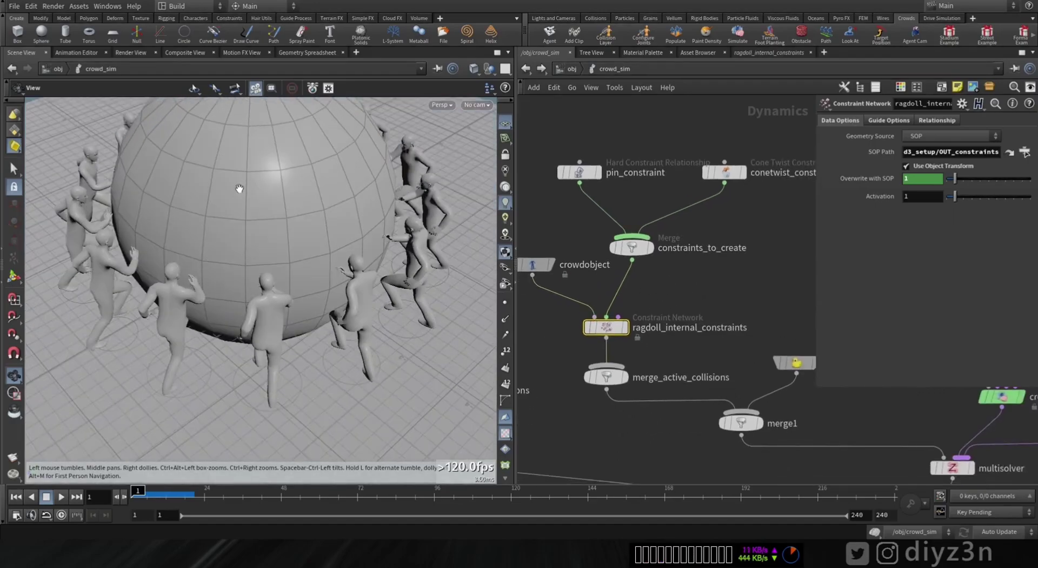
pyautogui.moveTo(810, 368); pyautogui.dragTo(728, 312, button='middle')
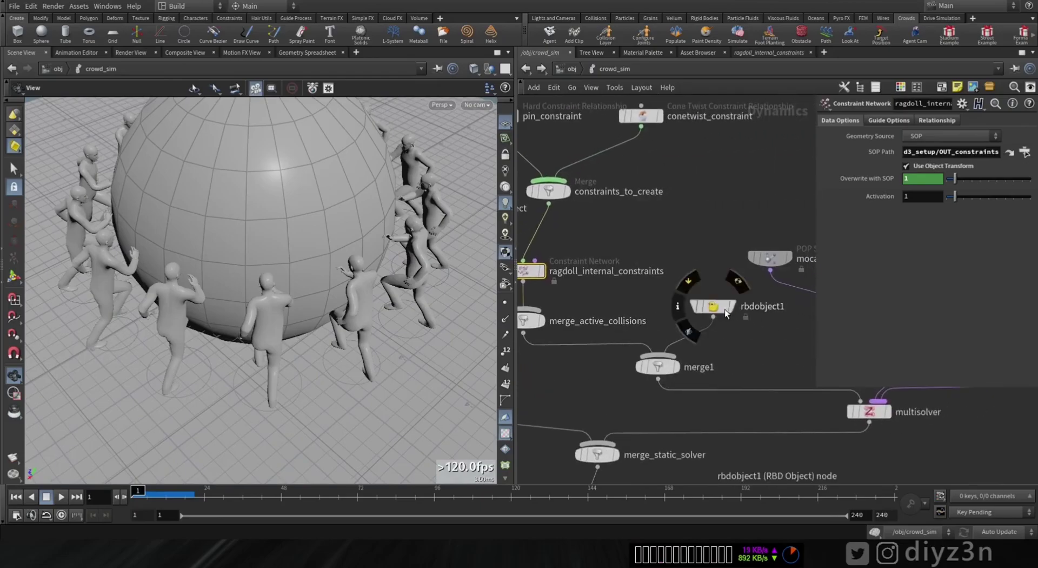
pyautogui.click(725, 308)
pyautogui.write('50')
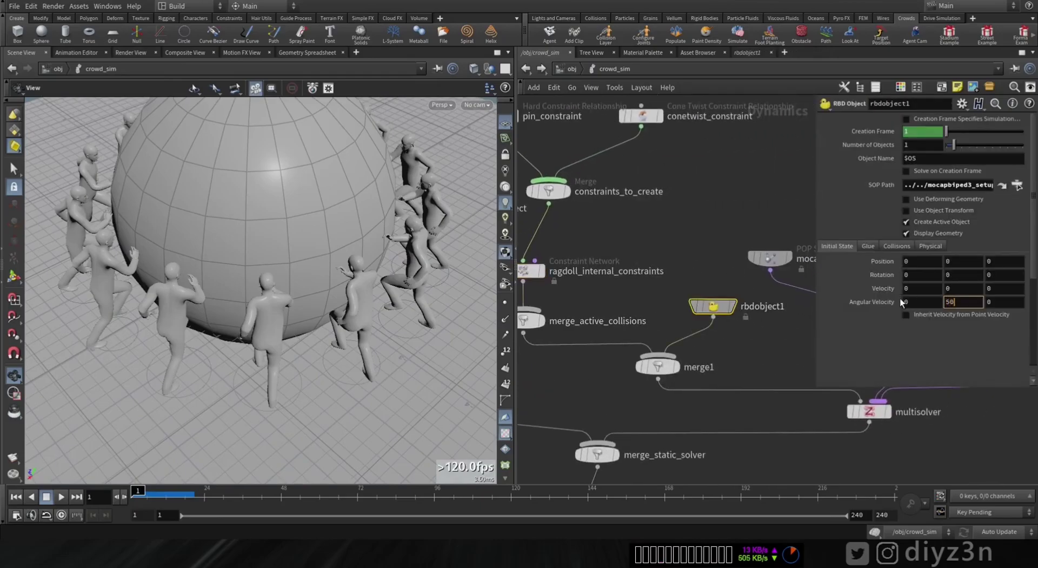
pyautogui.click(61, 496)
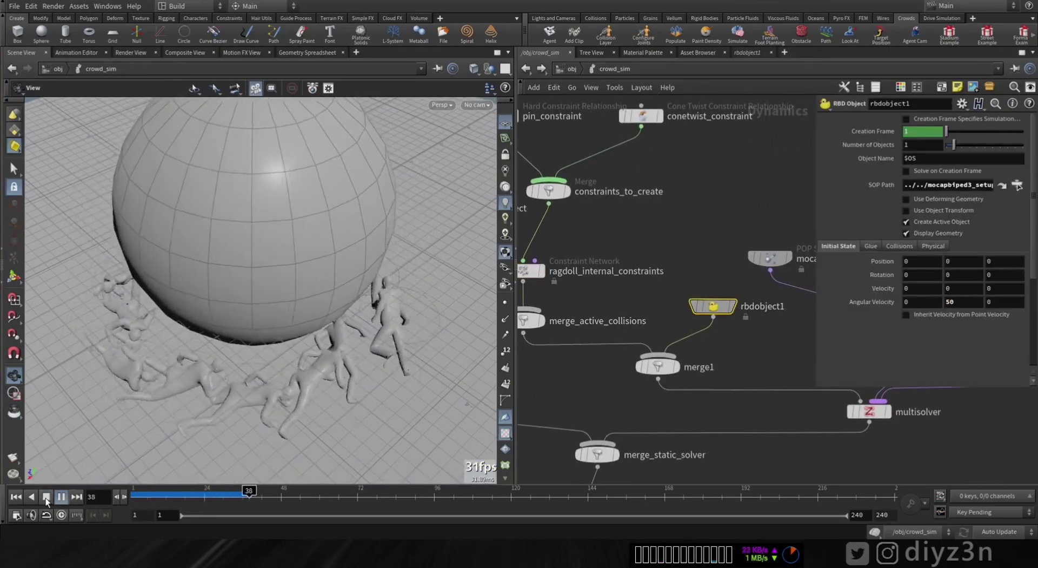
pyautogui.moveTo(260, 314)
pyautogui.mouseDown()
pyautogui.moveTo(265, 265)
pyautogui.moveTo(268, 319)
pyautogui.mouseUp()
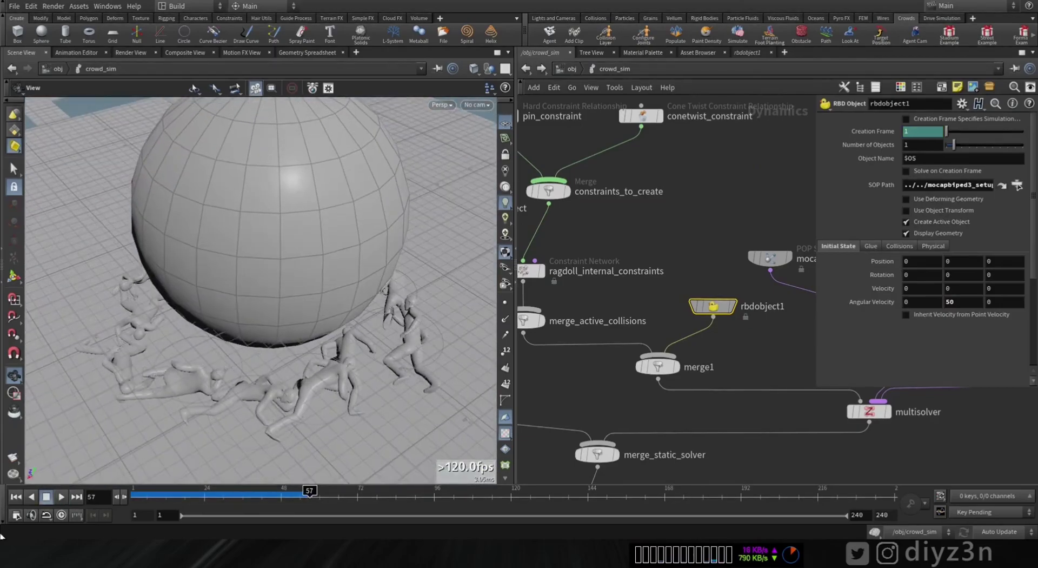
# Return to the first frame, add a SOP Solver, and wire it into the constraint solvers input of ragdoll_internal_constraints.
pyautogui.click(16, 496)
pyautogui.moveTo(152, 495)
pyautogui.mouseDown()
pyautogui.moveTo(202, 496)
pyautogui.moveTo(133, 496)
pyautogui.mouseUp()
pyautogui.moveTo(273, 278); pyautogui.dragTo(268, 339, button='middle')
pyautogui.moveTo(632, 225); pyautogui.dragTo(689, 268, button='middle')
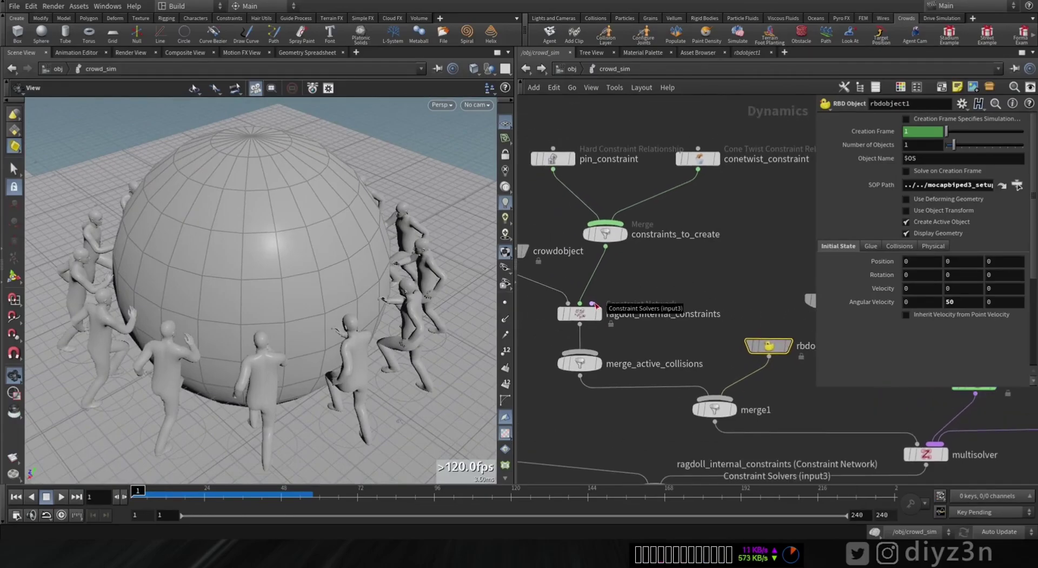
pyautogui.press('Tab')
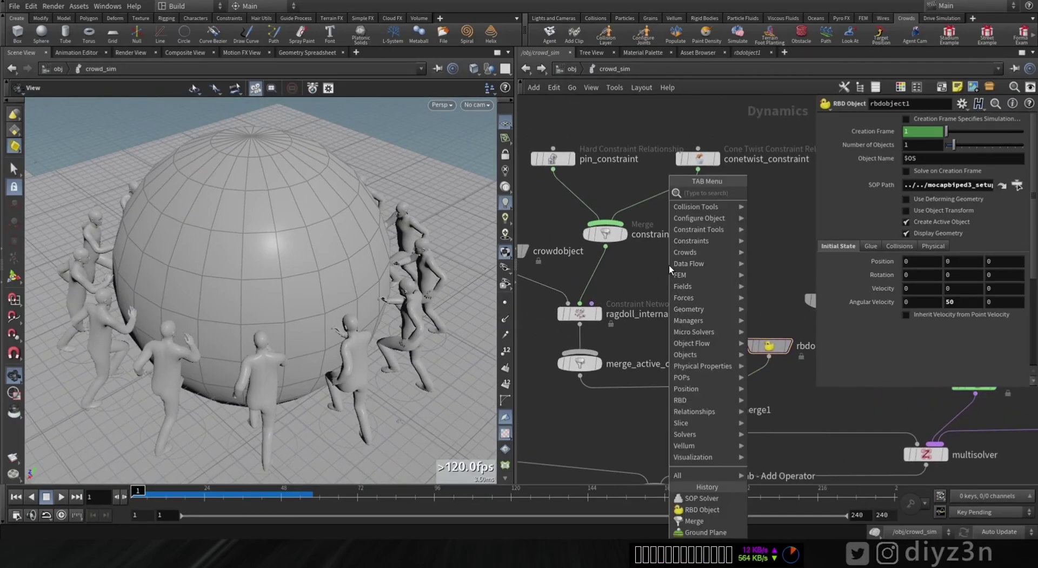
pyautogui.write('sop')
pyautogui.click(777, 227)
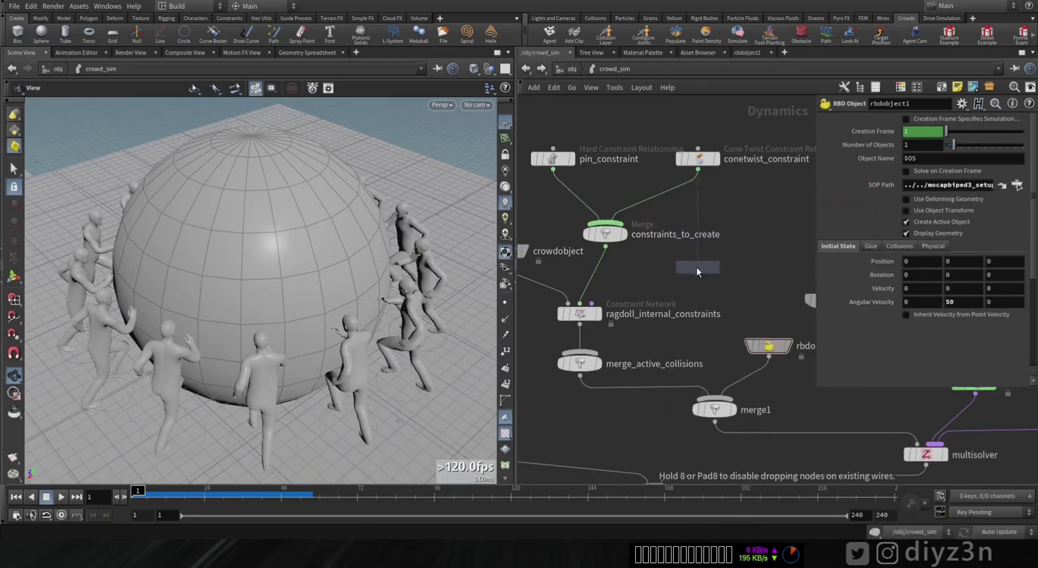
pyautogui.click(742, 220)
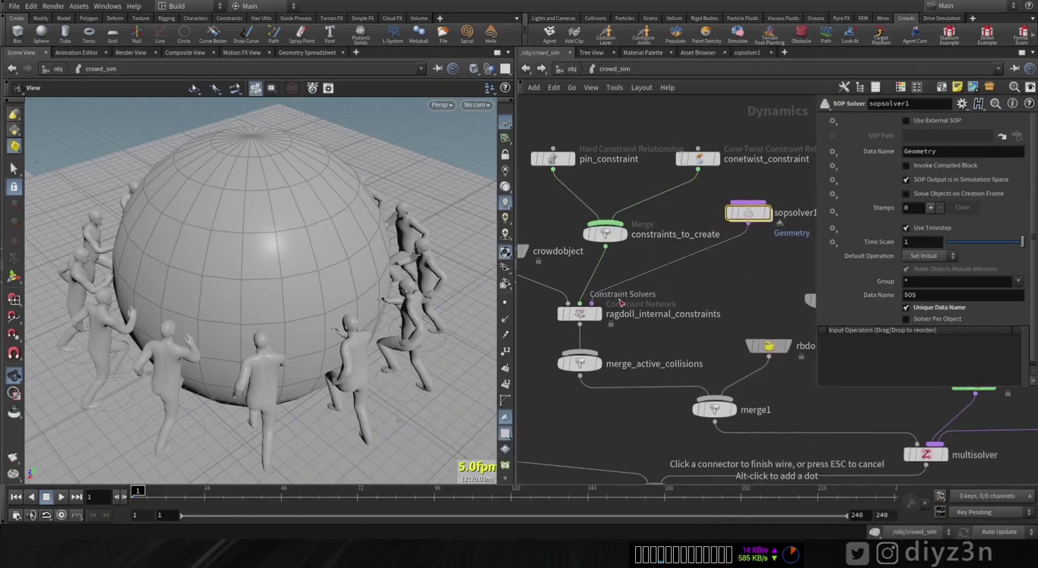
pyautogui.click(594, 304)
# Turn off Attach Internal Constraints to Object on ragdoll_internal_constraints, play the simulation, and rewind to frame 1.
pyautogui.scroll(-3, 276, 306)
pyautogui.moveTo(276, 306)
pyautogui.mouseDown()
pyautogui.moveTo(192, 313)
pyautogui.moveTo(268, 320)
pyautogui.mouseUp()
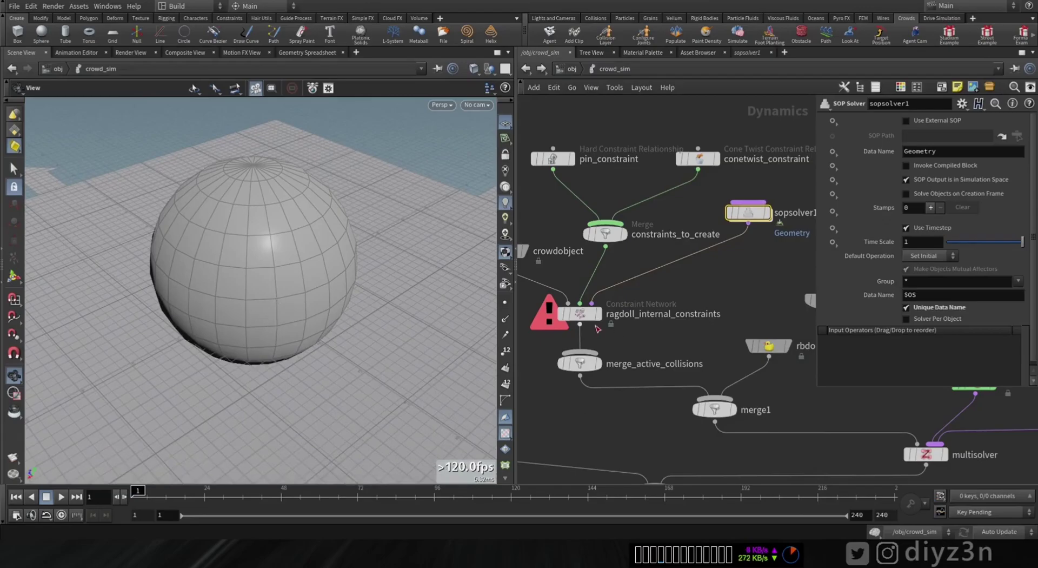
pyautogui.click(580, 314)
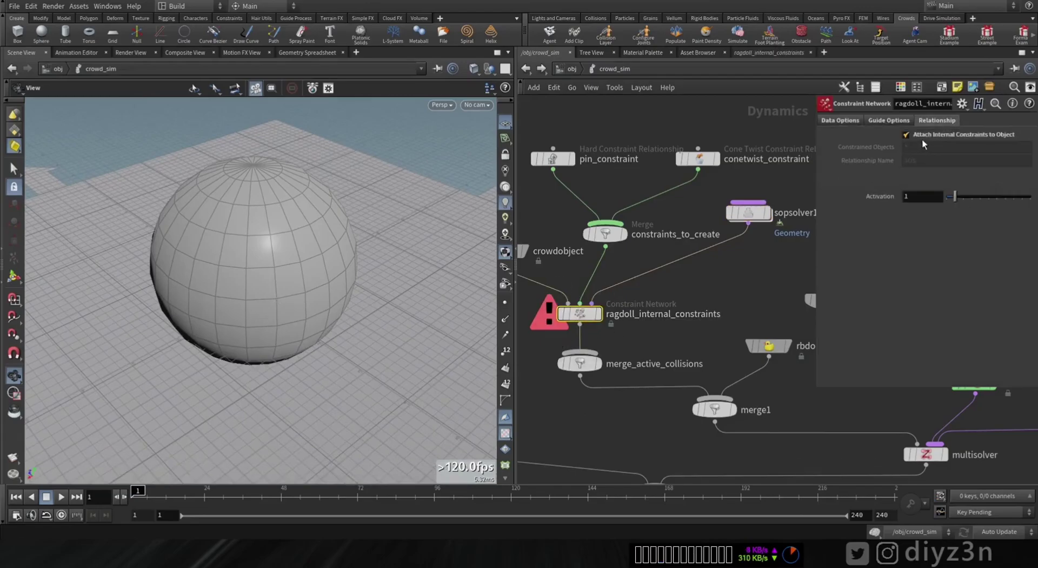
pyautogui.click(941, 136)
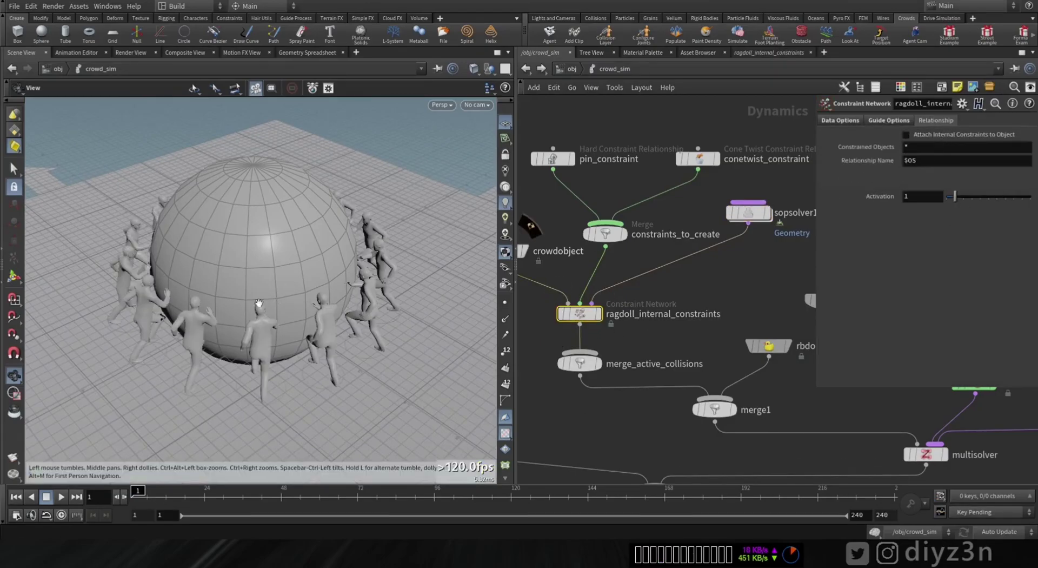
pyautogui.click(61, 496)
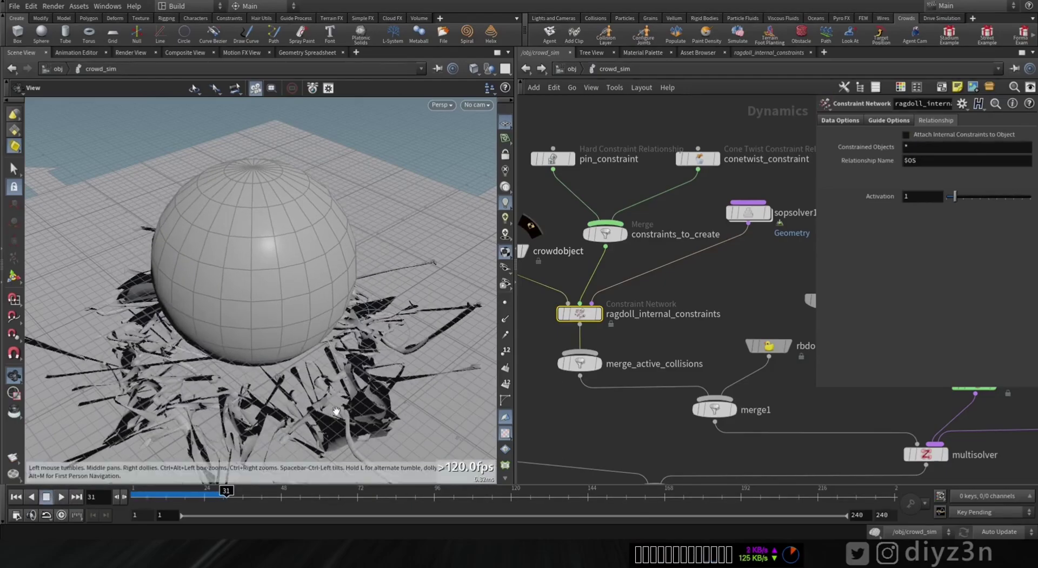
pyautogui.moveTo(191, 495); pyautogui.dragTo(133, 496)
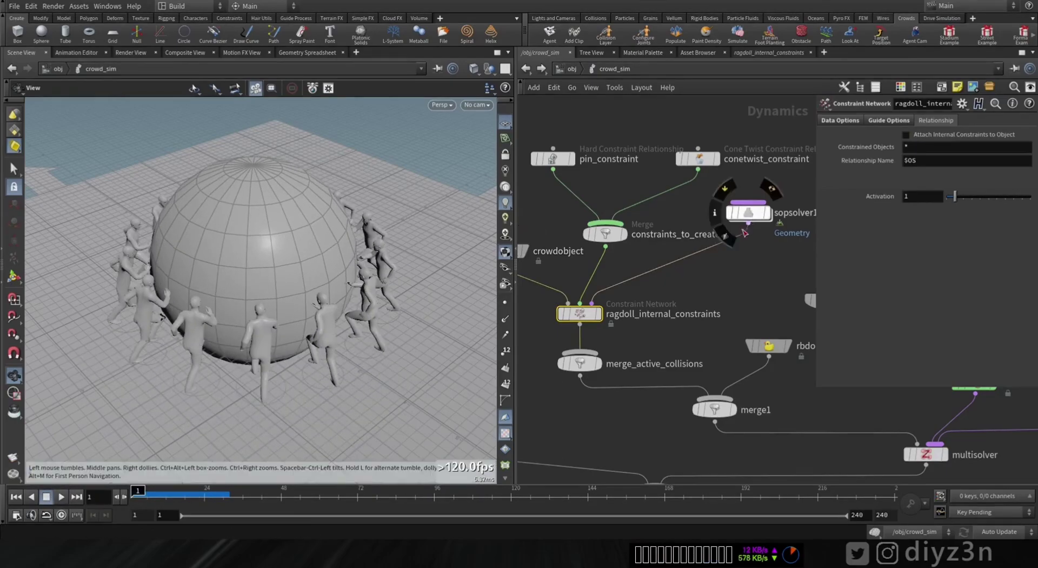
# Enter sopsolver1, space OUT away from dop_geometry, and inspect the geometry info of dop_geometry and relationship_geometry.
pyautogui.moveTo(755, 219); pyautogui.dragTo(758, 235)
pyautogui.doubleClick(757, 233)
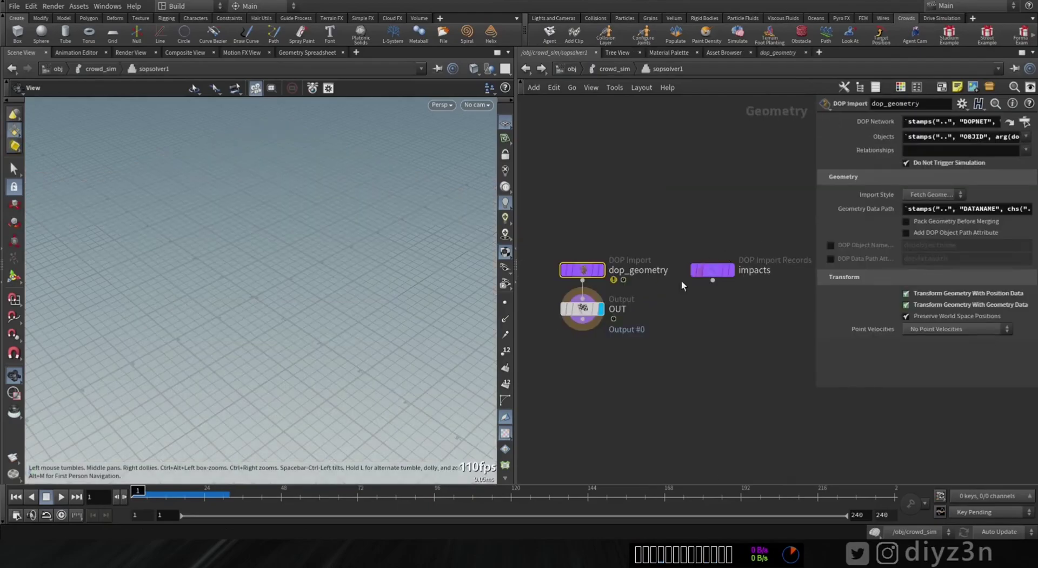
pyautogui.moveTo(581, 313); pyautogui.dragTo(581, 442)
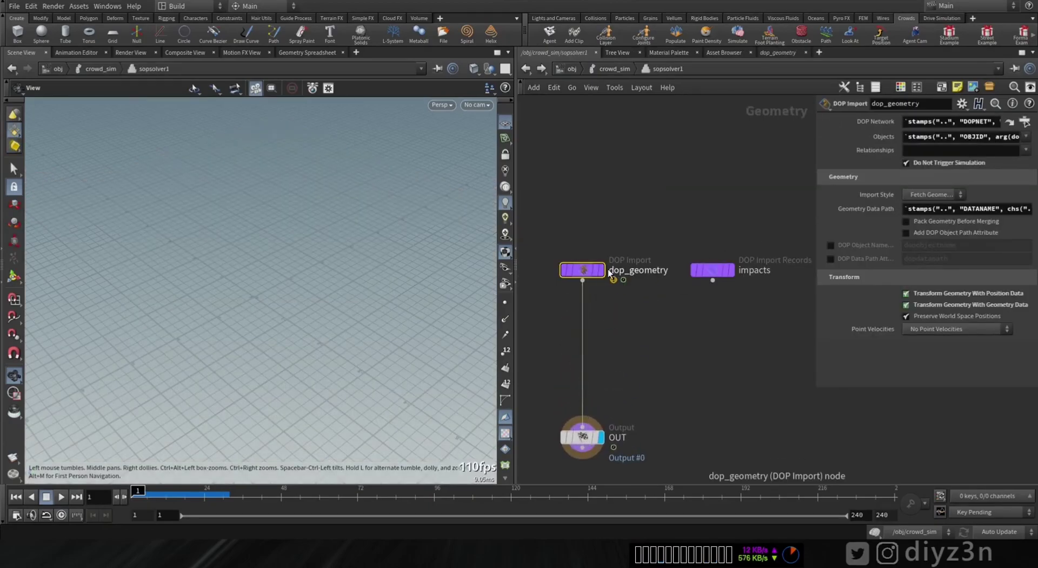
pyautogui.middleClick(583, 273)
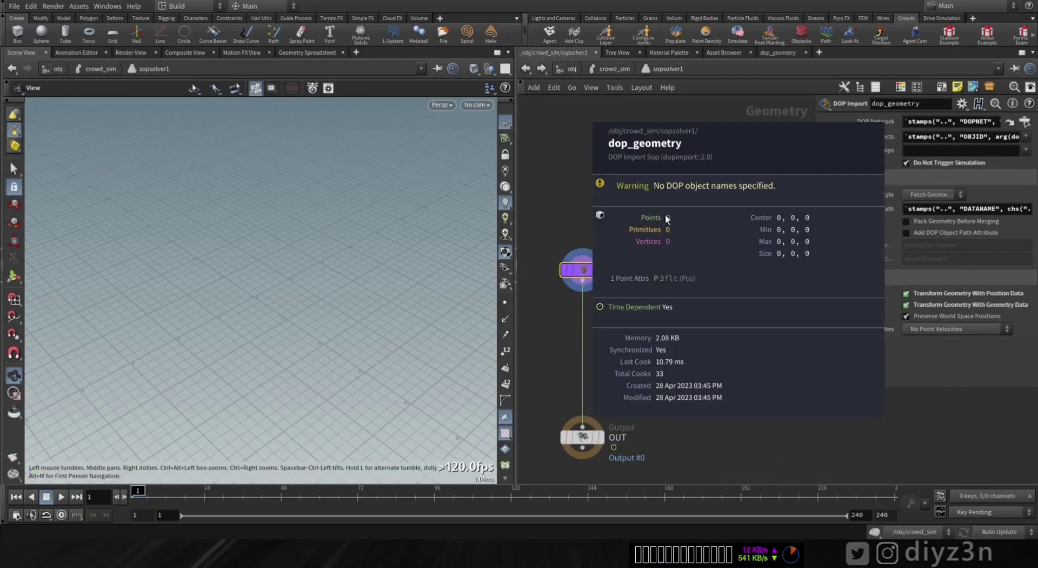
pyautogui.moveTo(738, 323); pyautogui.dragTo(629, 341, button='middle')
pyautogui.moveTo(811, 335); pyautogui.dragTo(661, 328, button='middle')
pyautogui.middleClick(680, 285)
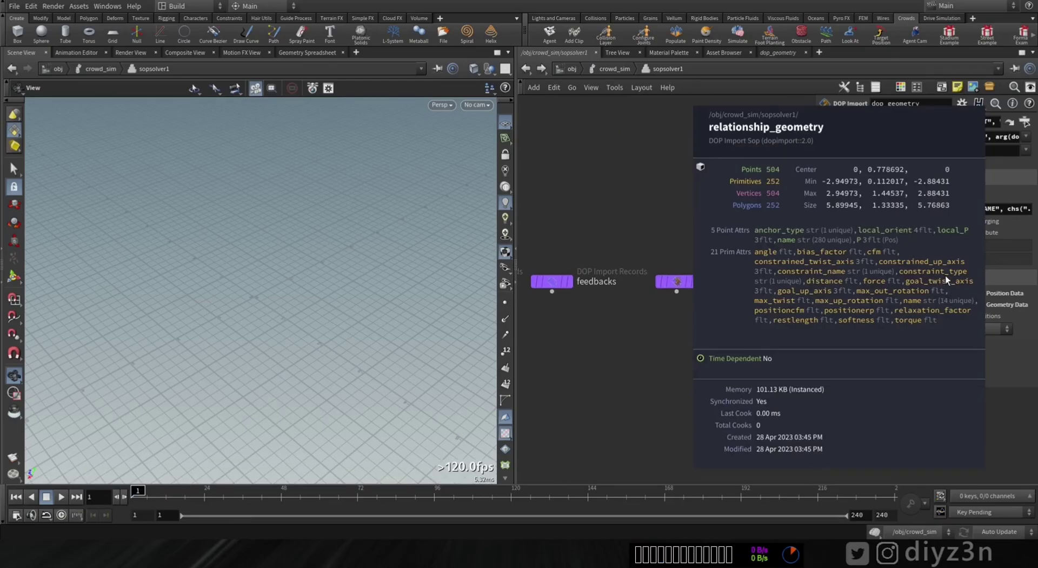
# Move relationship_geometry under dop_geometry and wire it into OUT in place of dop_geometry.
pyautogui.moveTo(678, 284); pyautogui.dragTo(559, 361)
pyautogui.moveTo(585, 324); pyautogui.dragTo(774, 243, button='middle')
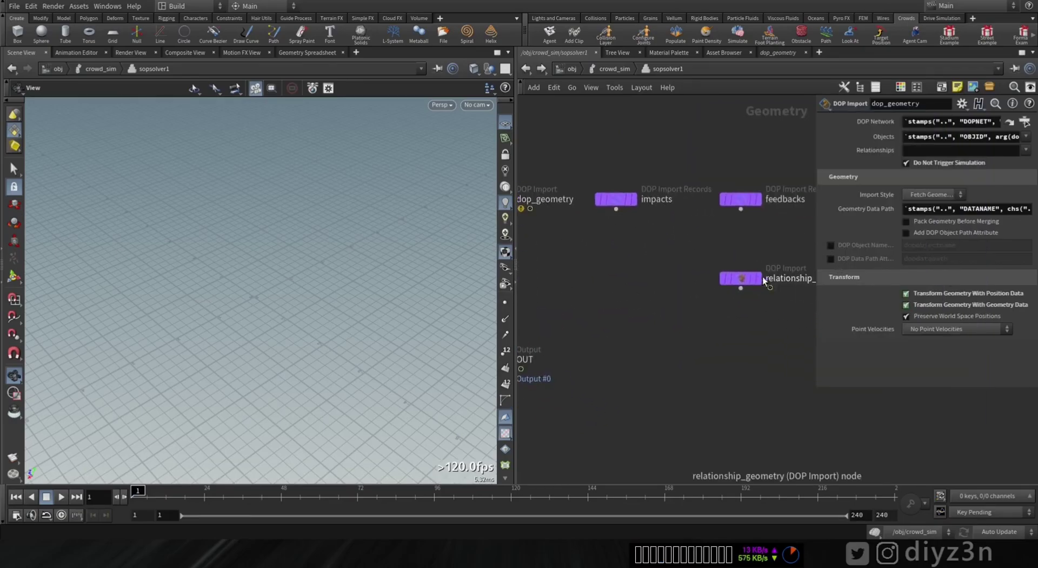
pyautogui.moveTo(603, 340); pyautogui.dragTo(743, 370, button='middle')
pyautogui.moveTo(628, 399); pyautogui.dragTo(623, 442)
pyautogui.moveTo(630, 306)
pyautogui.mouseDown()
pyautogui.moveTo(732, 330)
pyautogui.moveTo(630, 319)
pyautogui.mouseUp()
pyautogui.moveTo(623, 439); pyautogui.dragTo(628, 445)
pyautogui.click(657, 416)
# Return to the crowd_sim network, play the simulation to check the ragdolls around the sphere, and rewind to frame 1.
pyautogui.press('u')
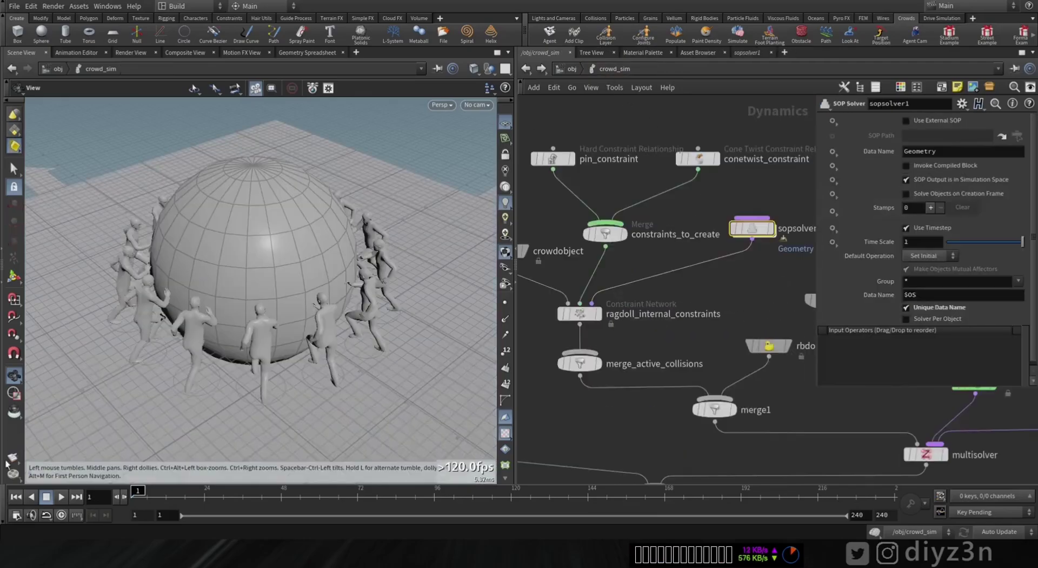
pyautogui.click(61, 496)
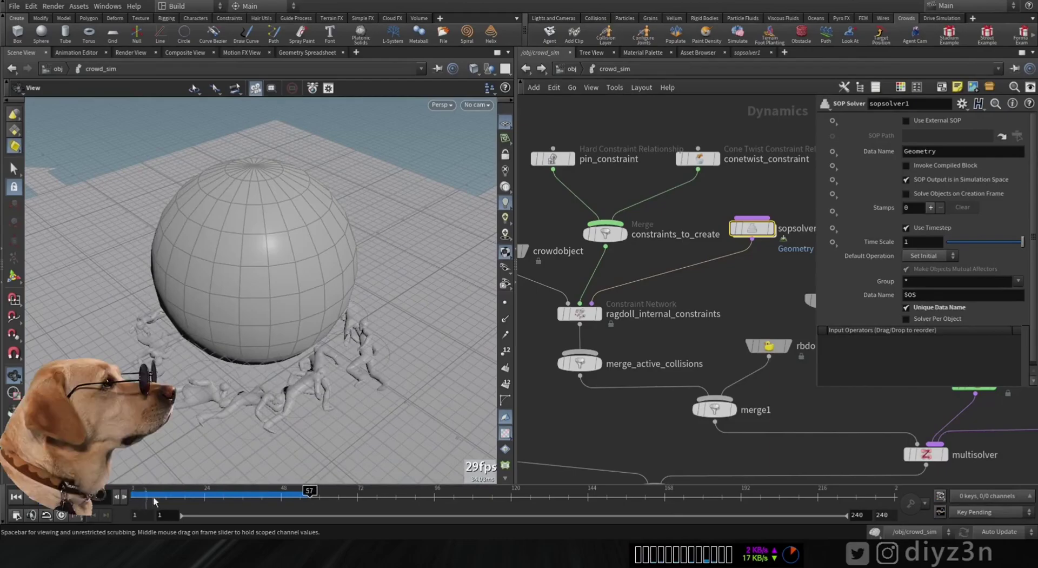
pyautogui.moveTo(138, 494)
pyautogui.mouseDown()
pyautogui.moveTo(238, 495)
pyautogui.moveTo(132, 495)
pyautogui.mouseUp()
pyautogui.scroll(-1, 712, 296)
pyautogui.moveTo(749, 238); pyautogui.dragTo(728, 254)
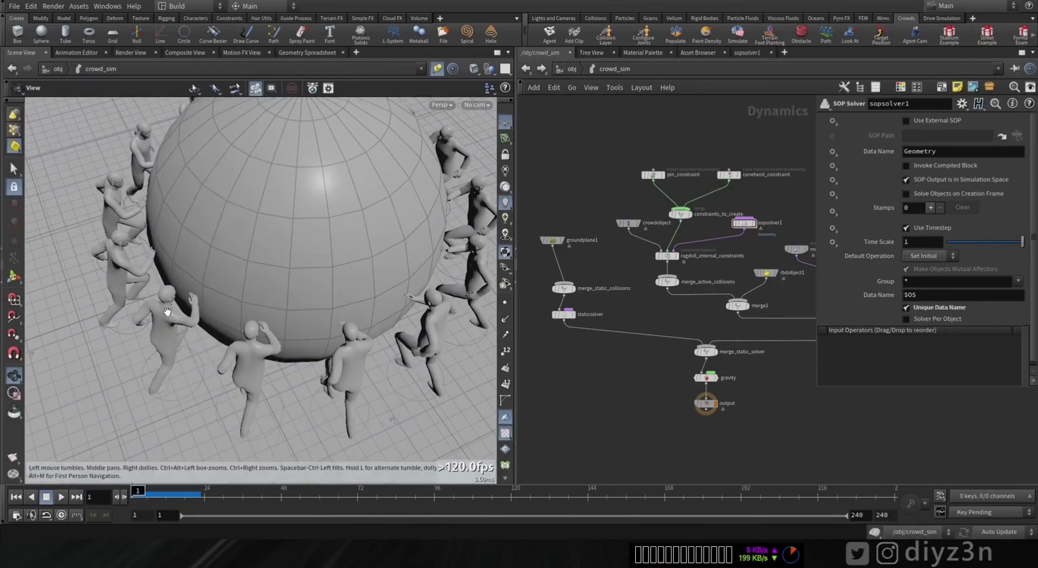
pyautogui.scroll(5, 606, 271)
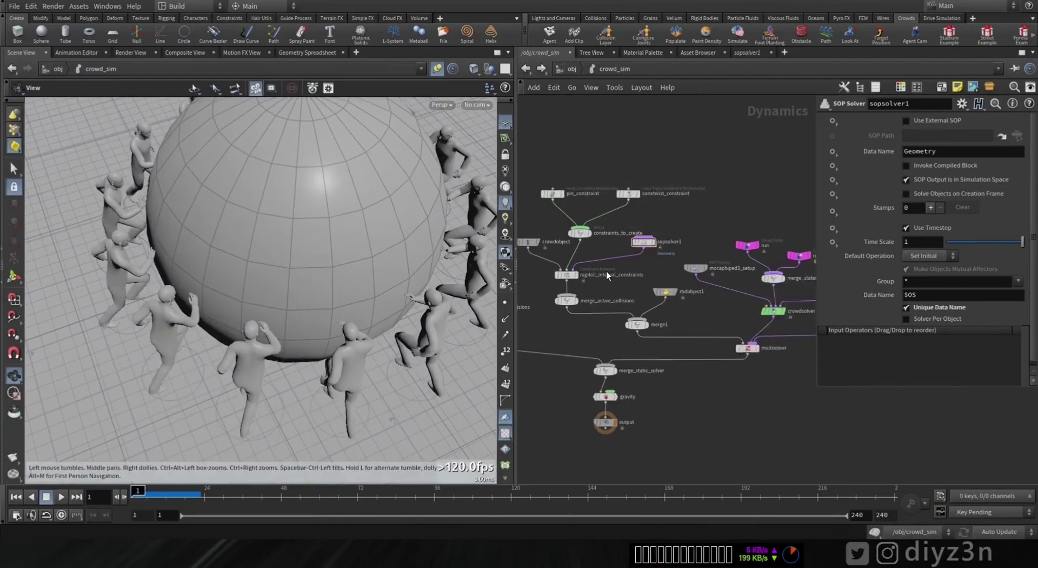
# Align OUT under relationship_geometry inside sopsolver1 and add a DOP Import node with DOP Network set to /obj/crowd_sim.
pyautogui.doubleClick(651, 225)
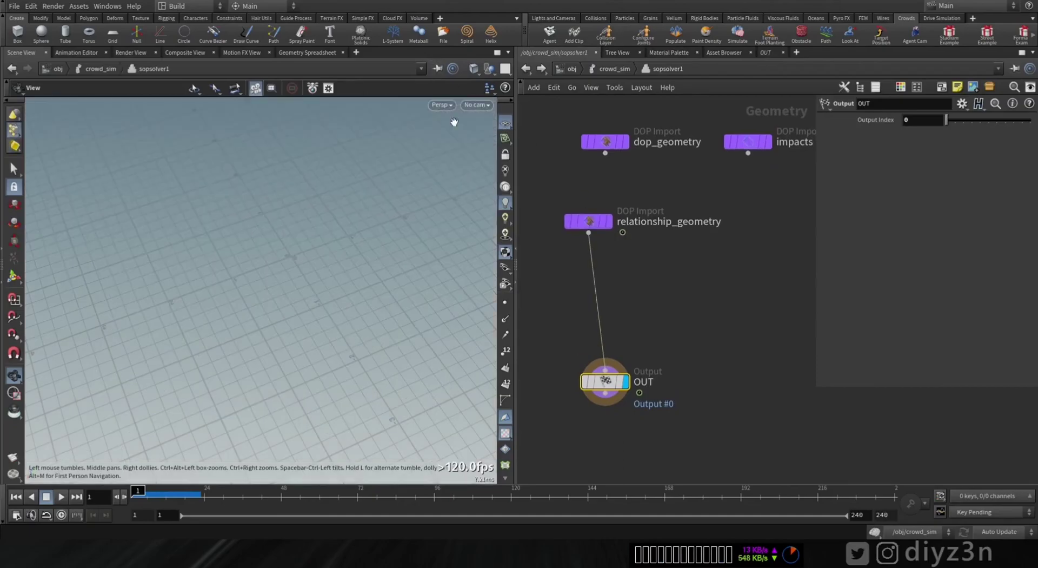
pyautogui.moveTo(613, 391); pyautogui.dragTo(596, 405)
pyautogui.press('Tab')
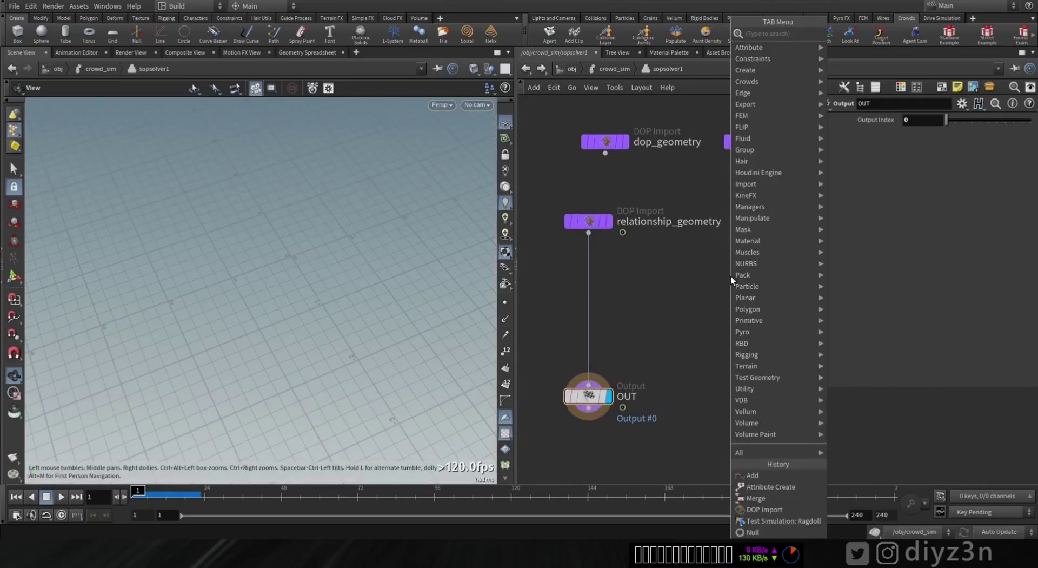
pyautogui.write('dop')
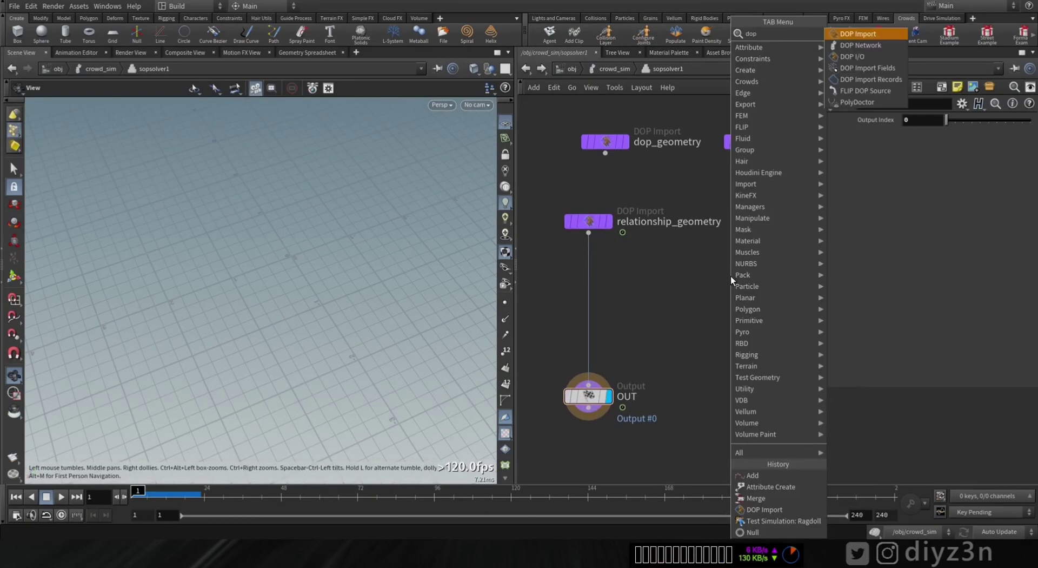
pyautogui.click(868, 33)
pyautogui.click(745, 243)
pyautogui.click(1024, 121)
pyautogui.scroll(-3, 1030, 108)
pyautogui.moveTo(1030, 109); pyautogui.dragTo(1030, 75)
pyautogui.click(922, 69)
pyautogui.doubleClick(944, 66)
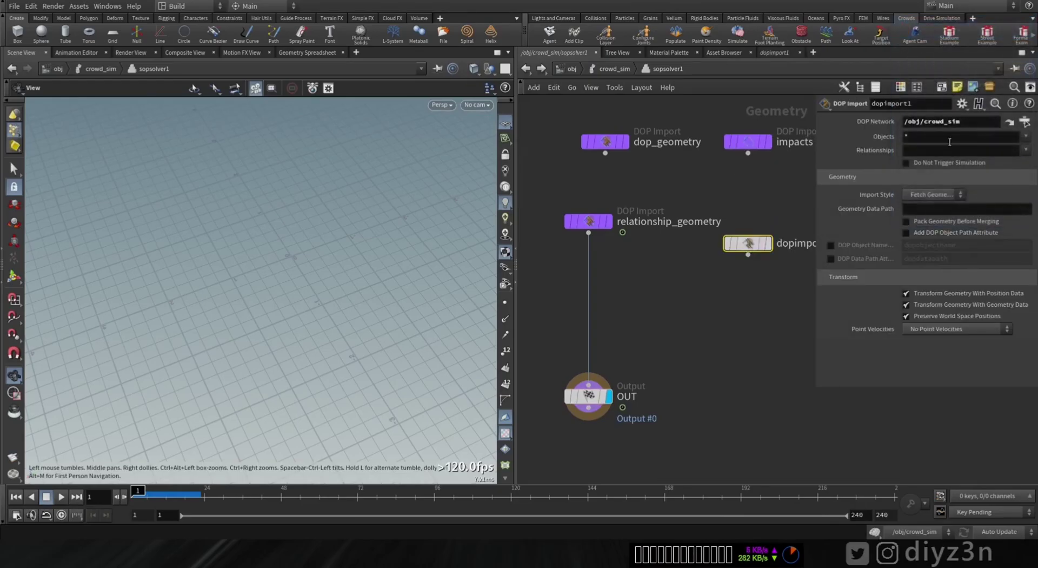
# Set the Objects parameter of dopimport1 to rbdobject1, display the node, and scrub the first frames.
pyautogui.click(1026, 137)
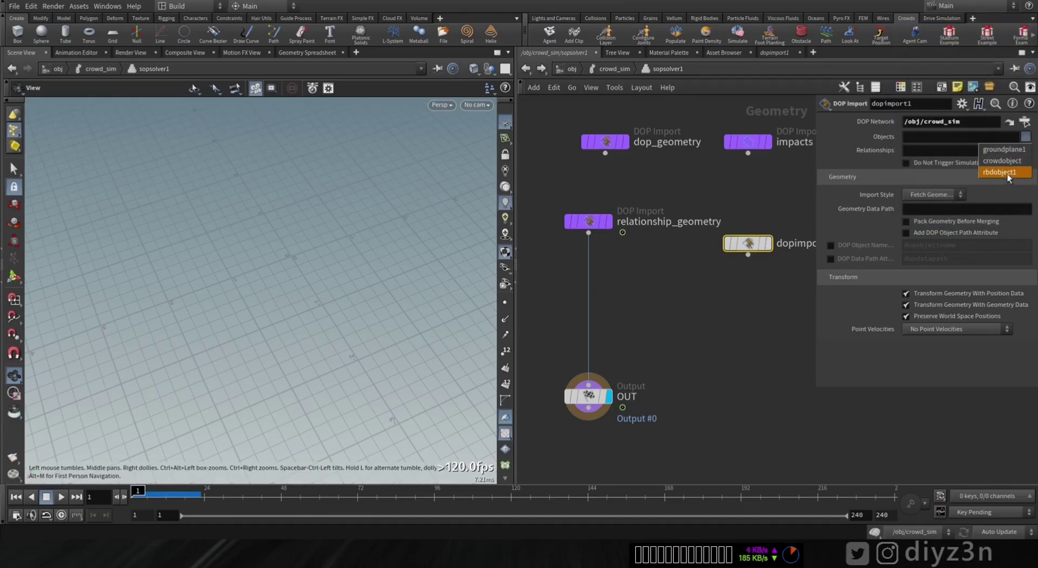
pyautogui.click(775, 217)
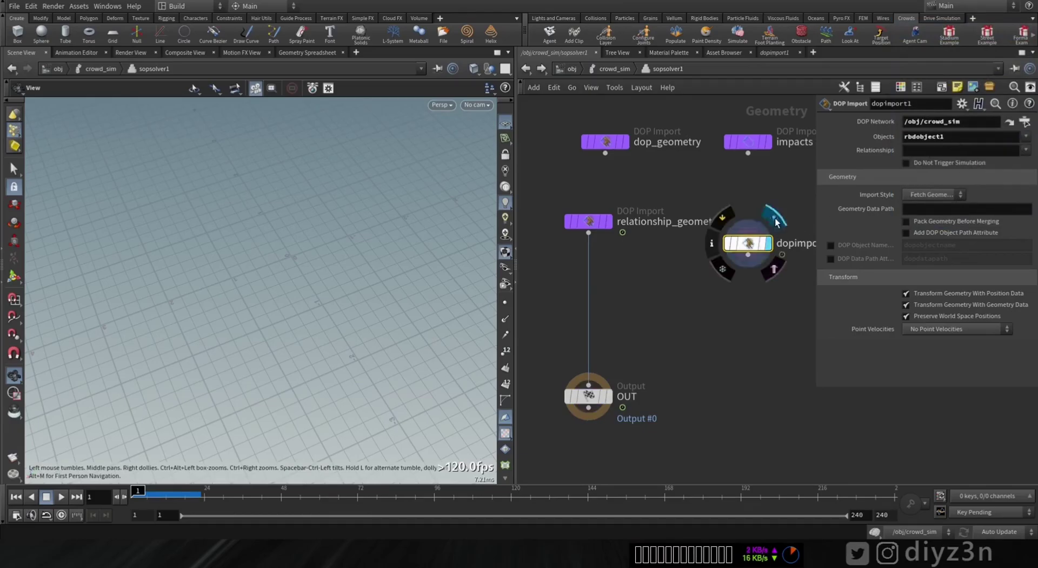
pyautogui.moveTo(136, 492)
pyautogui.mouseDown()
pyautogui.moveTo(210, 491)
pyautogui.moveTo(131, 490)
pyautogui.mouseUp()
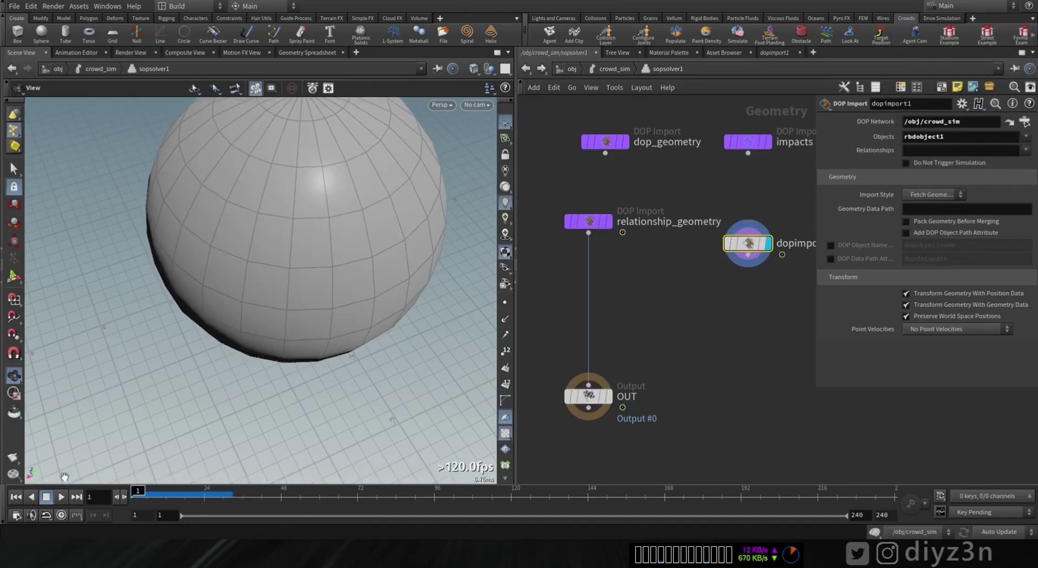
pyautogui.press('Tab')
pyautogui.write('m')
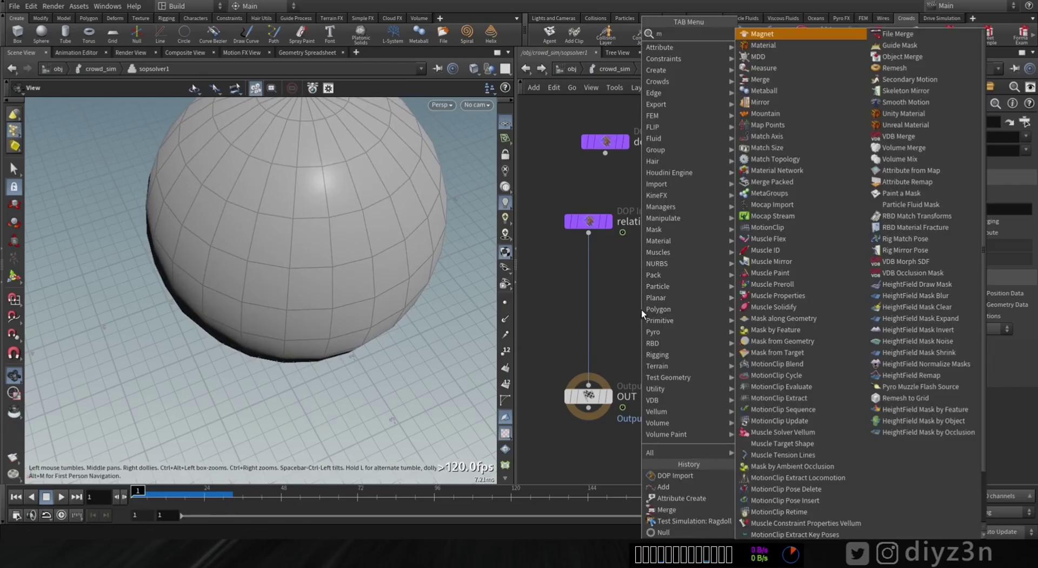
pyautogui.press('Escape')
# Display relationship_geometry and turn on point display in the viewport to view the constraint points.
pyautogui.click(609, 221)
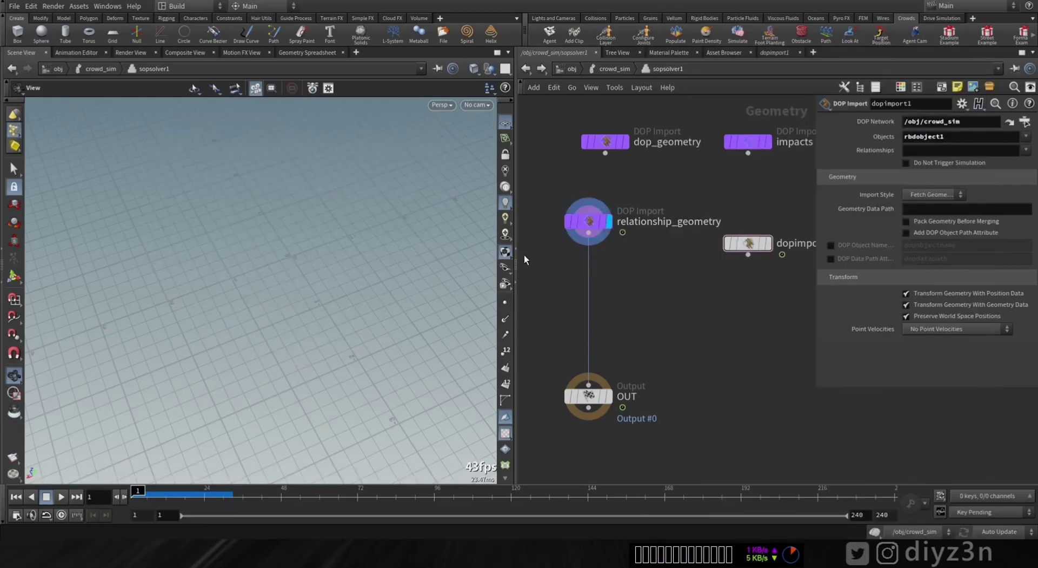
pyautogui.click(504, 302)
pyautogui.moveTo(264, 351); pyautogui.dragTo(335, 359)
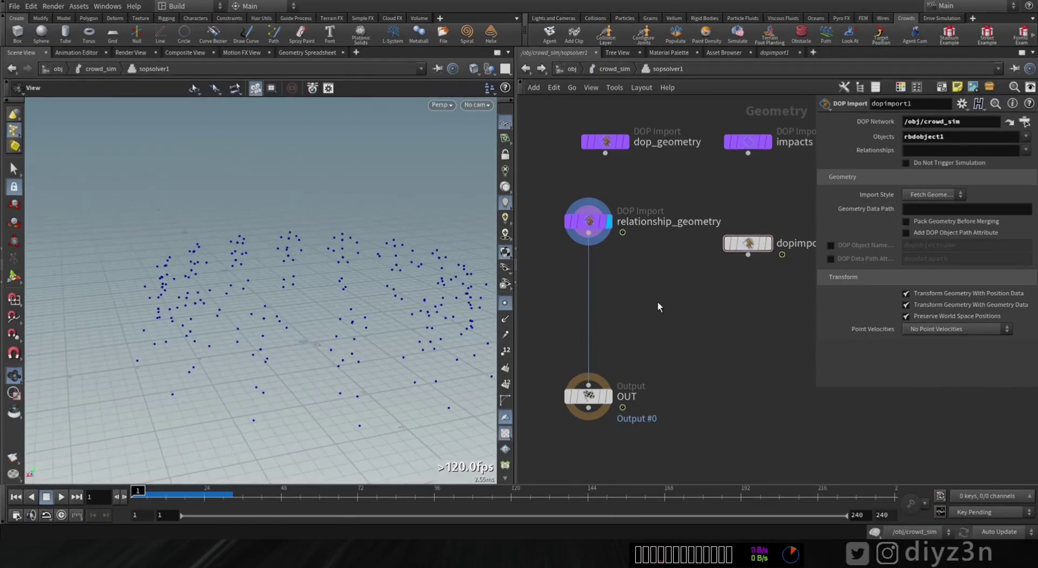
# Merge relationship_geometry with dopimport1 through a Merge node above OUT, display the merge, and scrub the first frames.
pyautogui.press('Tab')
pyautogui.write('mer')
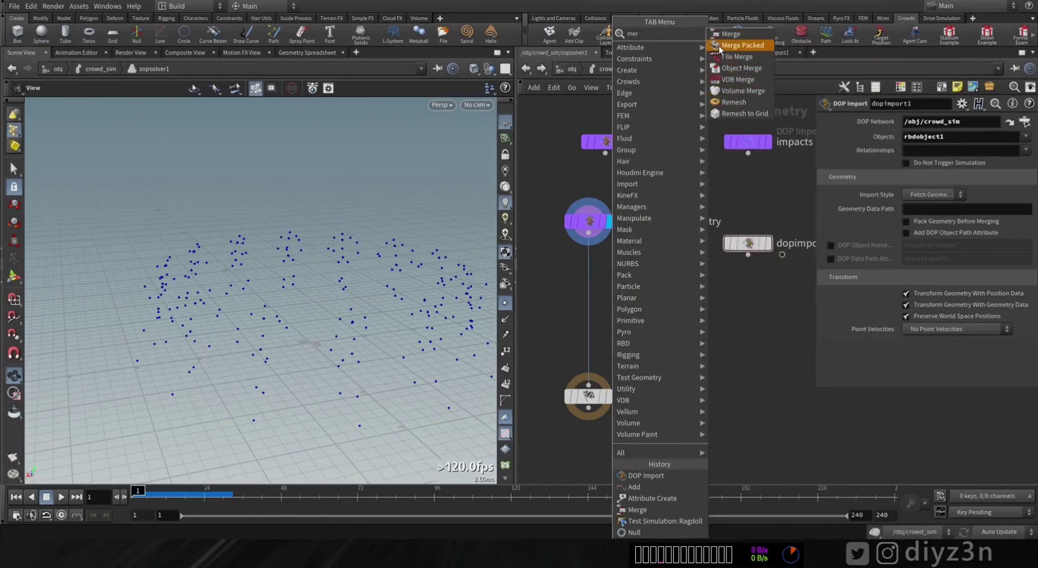
pyautogui.click(719, 34)
pyautogui.click(586, 298)
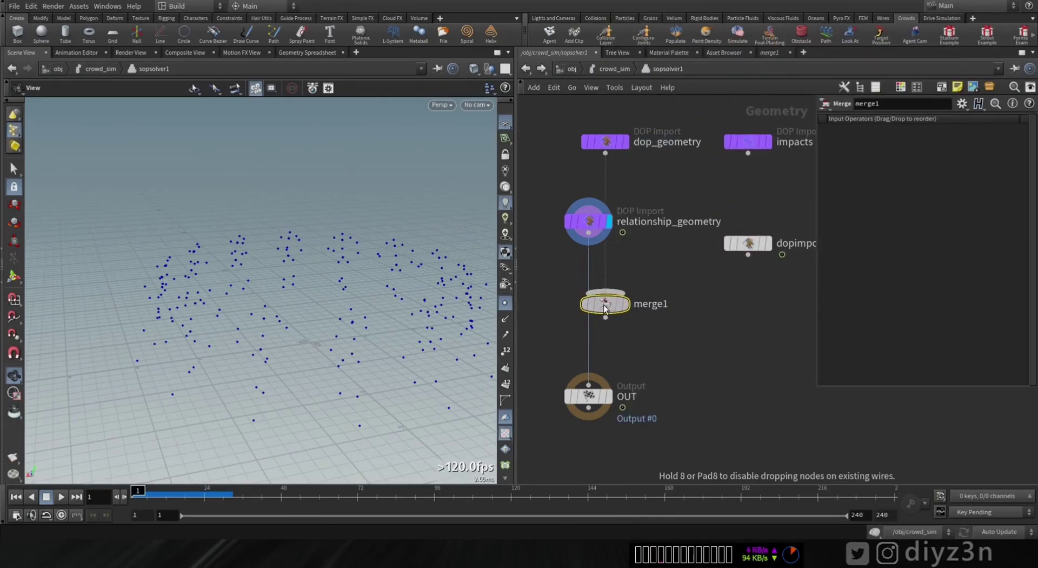
pyautogui.click(588, 293)
pyautogui.click(748, 254)
pyautogui.click(609, 303)
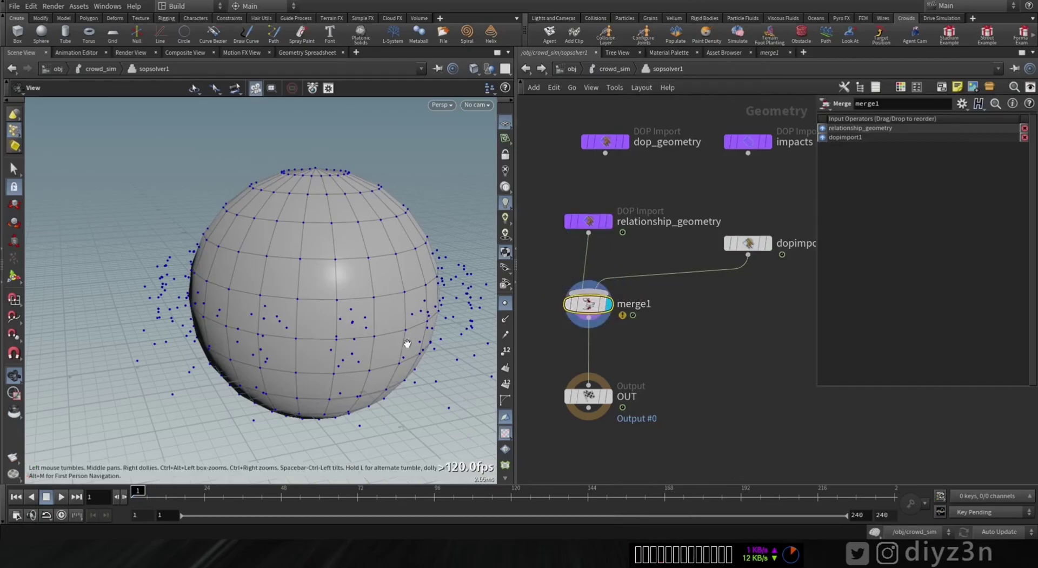
pyautogui.moveTo(137, 494)
pyautogui.mouseDown()
pyautogui.moveTo(204, 494)
pyautogui.moveTo(119, 498)
pyautogui.mouseUp()
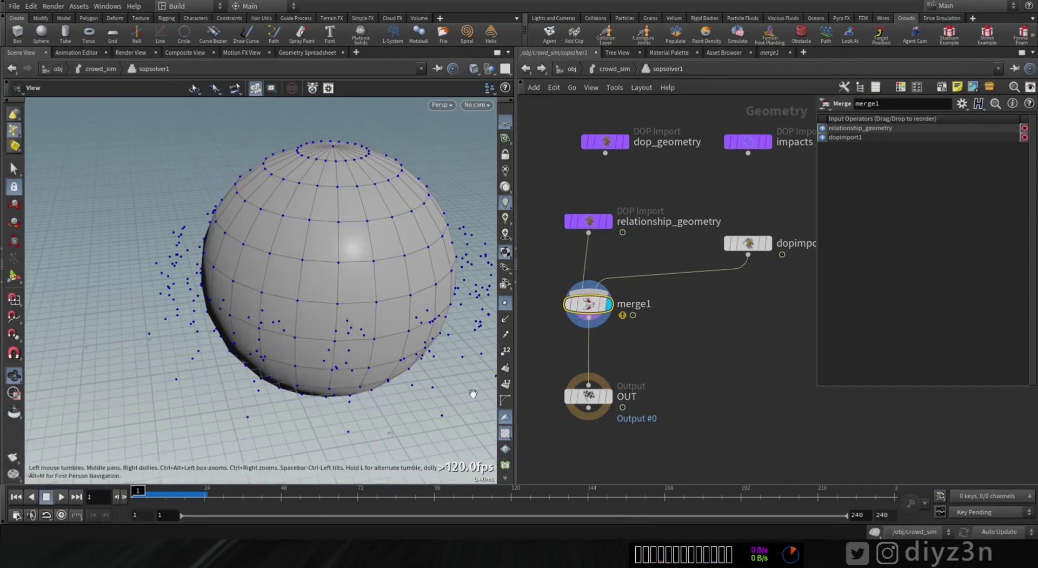
# Move OUT further below merge1 to make room for more nodes.
pyautogui.click(667, 326)
pyautogui.moveTo(587, 397); pyautogui.dragTo(587, 431)
pyautogui.moveTo(634, 364); pyautogui.dragTo(664, 332, button='middle')
pyautogui.press('Tab')
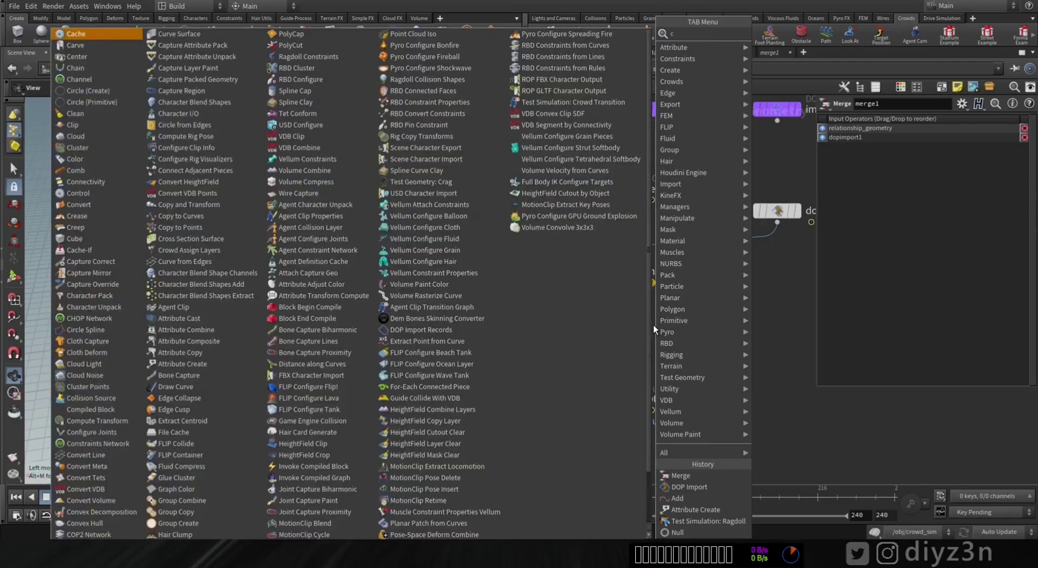
pyautogui.write('cre')
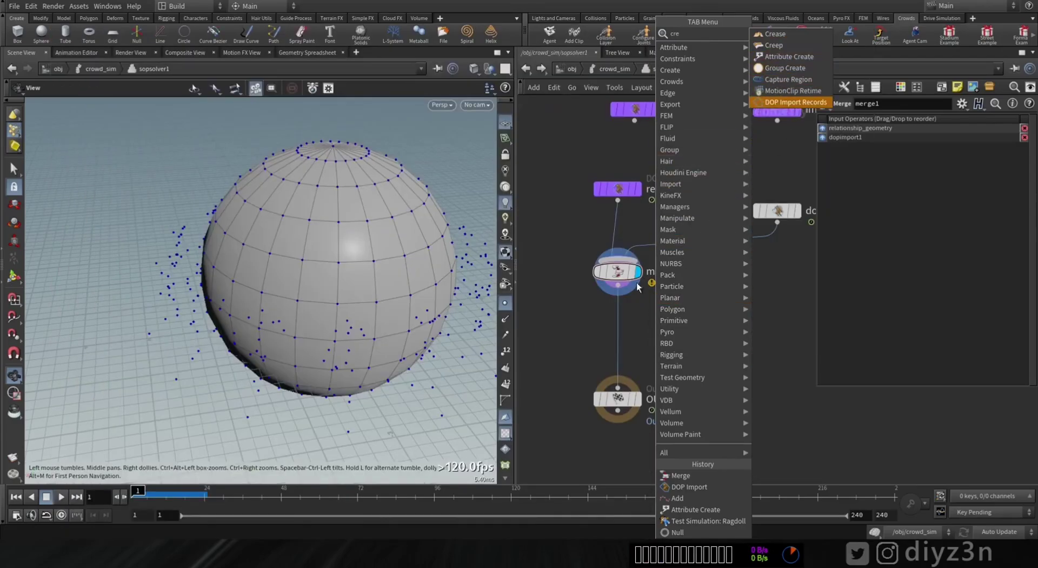
pyautogui.press('Escape')
# Insert an Add node between merge1 and OUT and display its output.
pyautogui.press('Tab')
pyautogui.write('add')
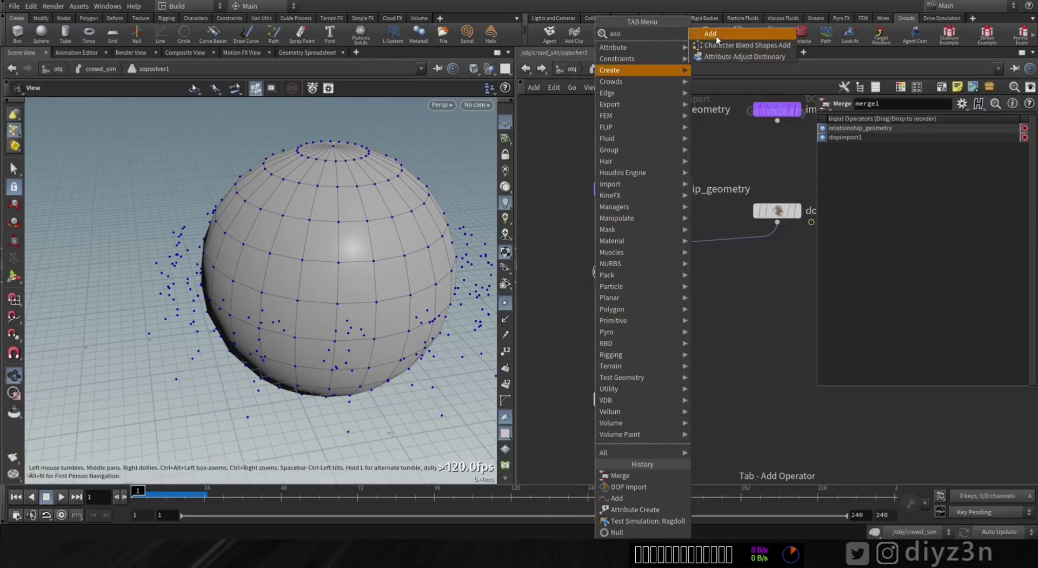
pyautogui.press('Return')
pyautogui.click(619, 320)
pyautogui.moveTo(619, 315); pyautogui.dragTo(618, 319)
pyautogui.click(645, 299)
# Set add1 to create polygons By Group and inspect the generated lines beside the sphere.
pyautogui.click(855, 121)
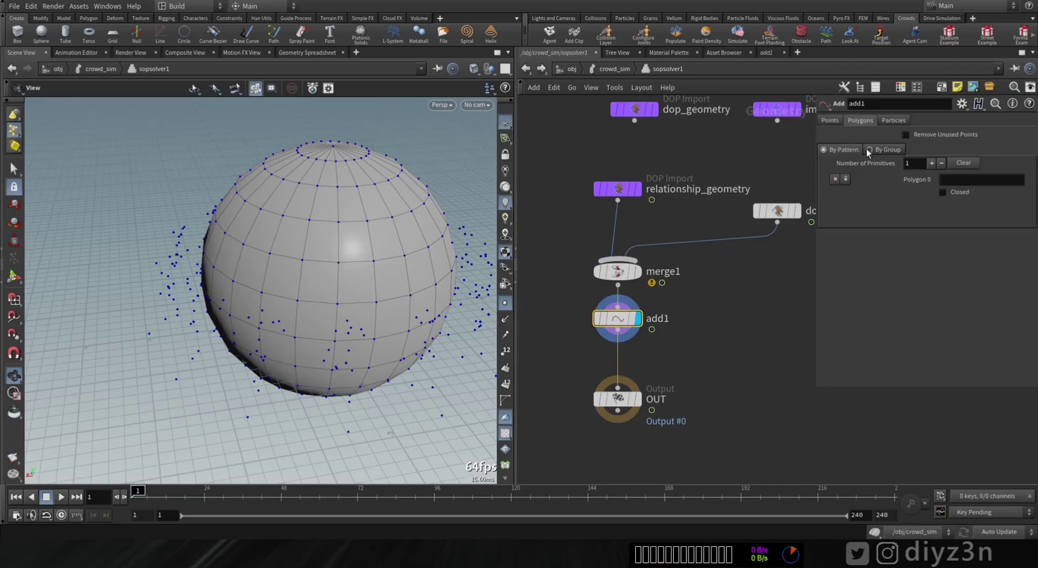
pyautogui.click(868, 149)
pyautogui.moveTo(339, 309); pyautogui.dragTo(459, 303, button='right')
pyautogui.scroll(-3, 459, 303)
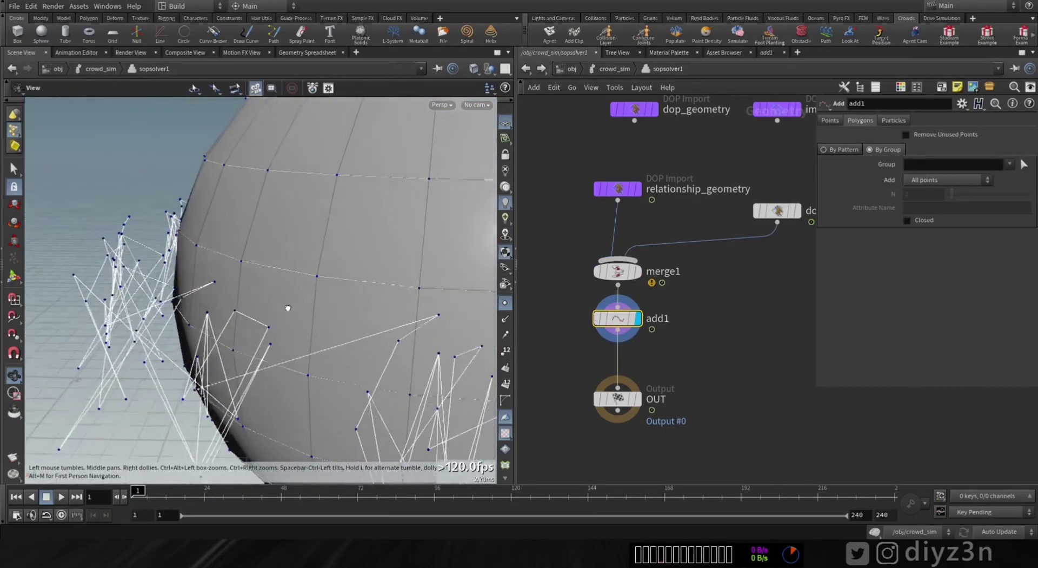
# Display merge1 and pick an agent hand point and a nearby sphere point as add1's Group, 90-91 606.
pyautogui.click(589, 294)
pyautogui.moveTo(271, 354)
pyautogui.mouseDown()
pyautogui.moveTo(243, 373)
pyautogui.moveTo(290, 373)
pyautogui.moveTo(290, 350)
pyautogui.mouseUp()
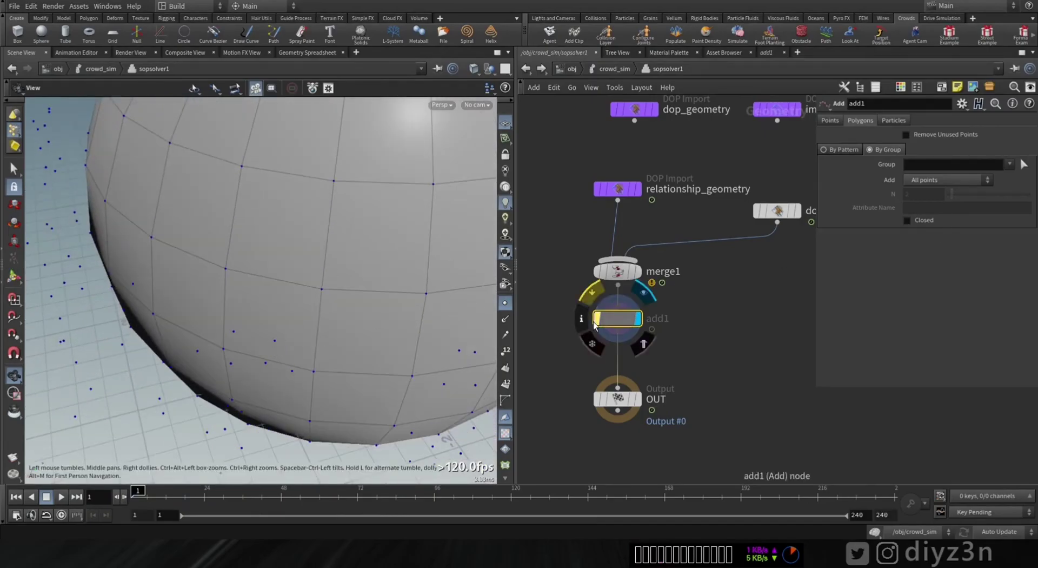
pyautogui.click(590, 295)
pyautogui.click(1023, 164)
pyautogui.moveTo(275, 336)
pyautogui.keyDown('alt'); pyautogui.mouseDown()
pyautogui.moveTo(243, 352)
pyautogui.moveTo(229, 308)
pyautogui.moveTo(261, 343)
pyautogui.mouseUp(); pyautogui.keyUp('alt')
pyautogui.click(262, 343)
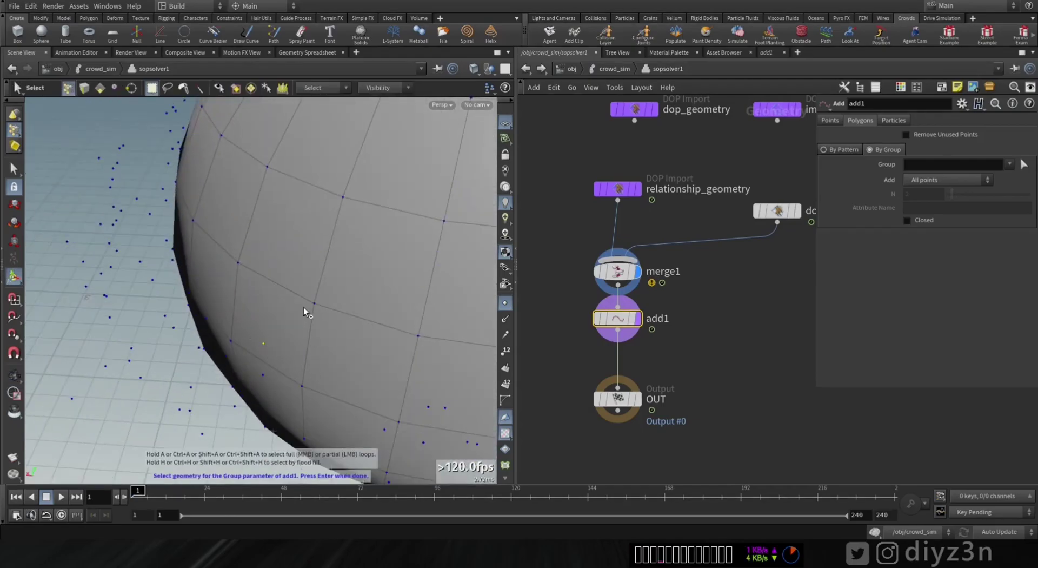
pyautogui.press('Return')
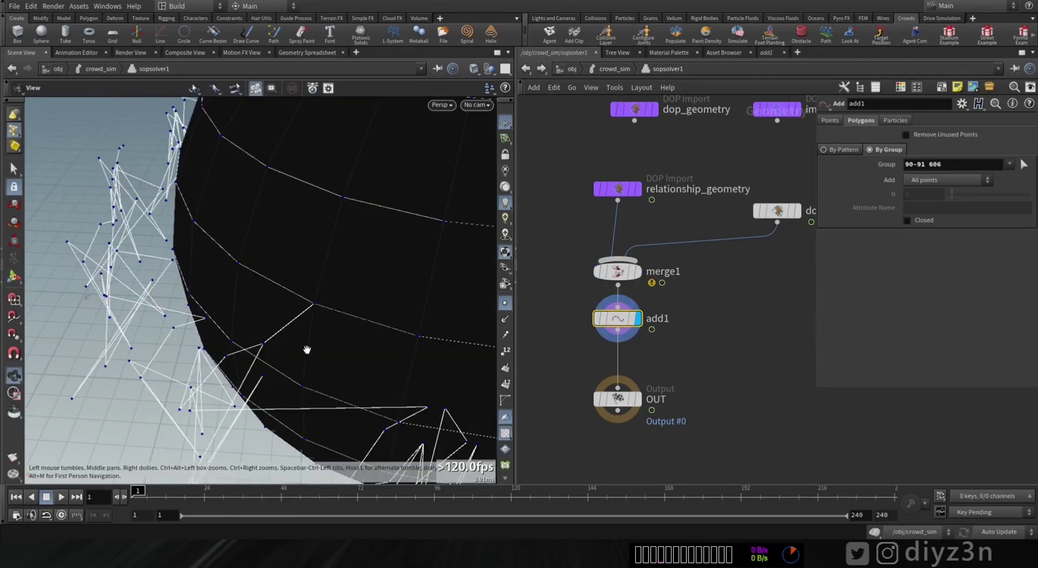
# Set add1's Add mode to Skip every Nth point with N at 2, and check the line in the first frames.
pyautogui.click(941, 183)
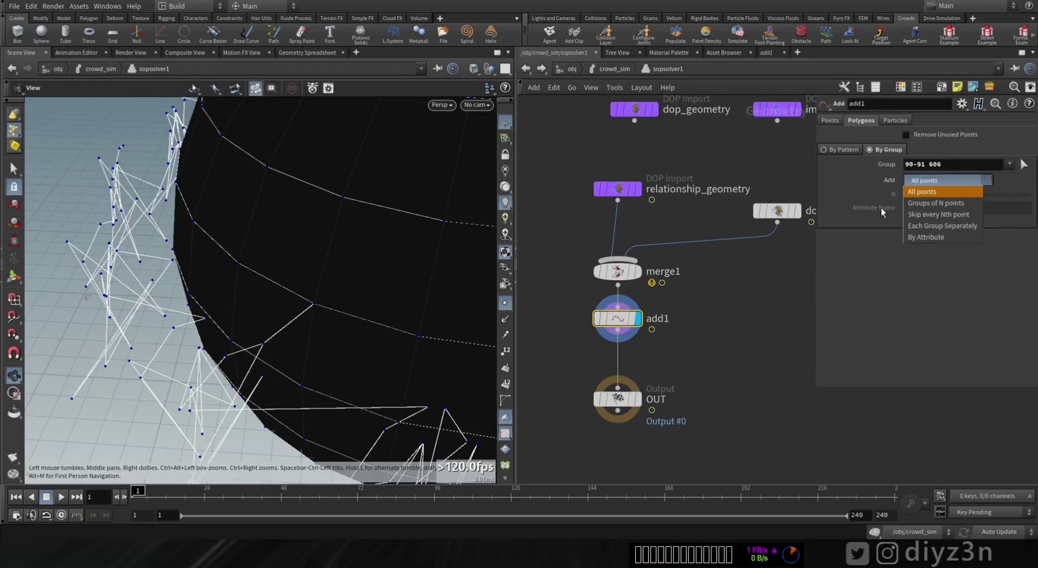
pyautogui.click(944, 215)
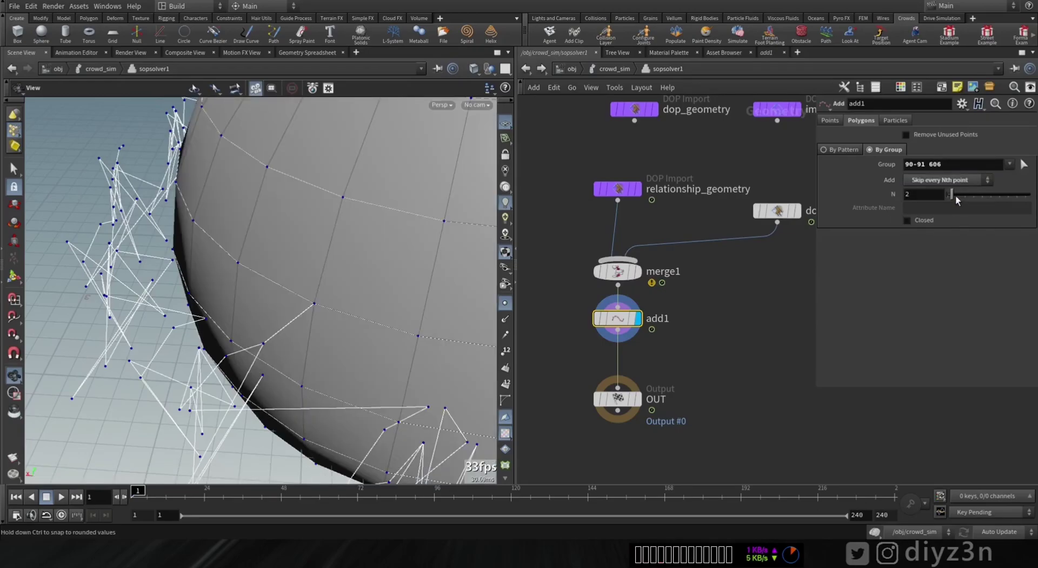
pyautogui.click(143, 491)
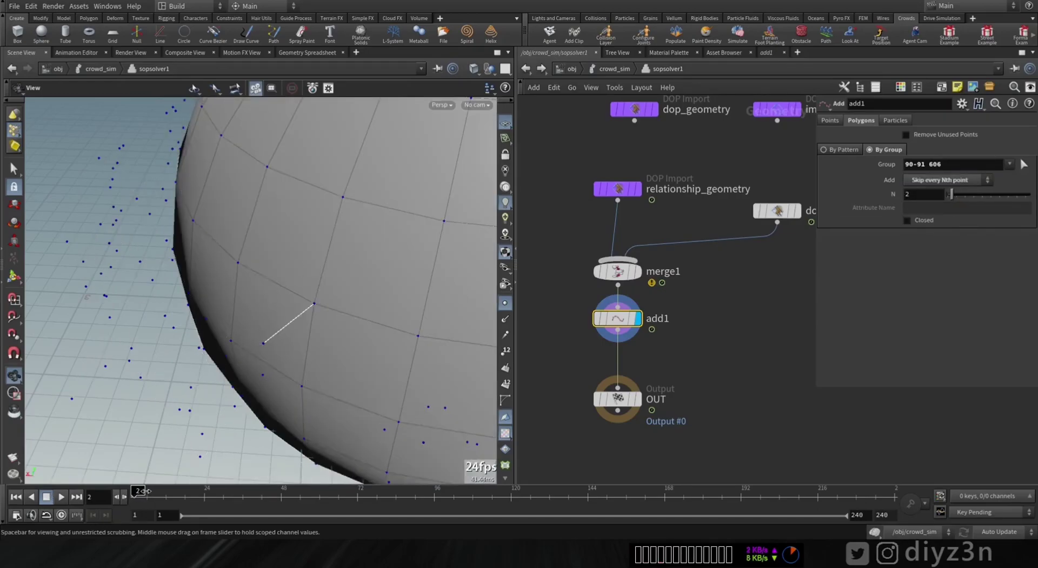
pyautogui.moveTo(273, 354); pyautogui.dragTo(269, 340)
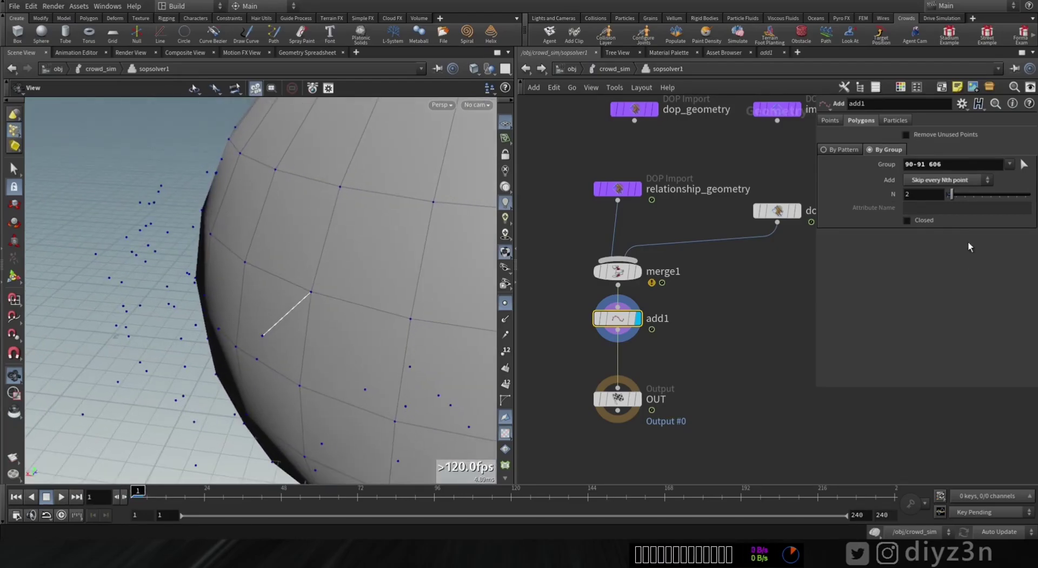
# Insert an Attribute Create node below add1 for a primitive string attribute constraint_name with the value Pin.
pyautogui.moveTo(677, 377); pyautogui.dragTo(675, 294, button='middle')
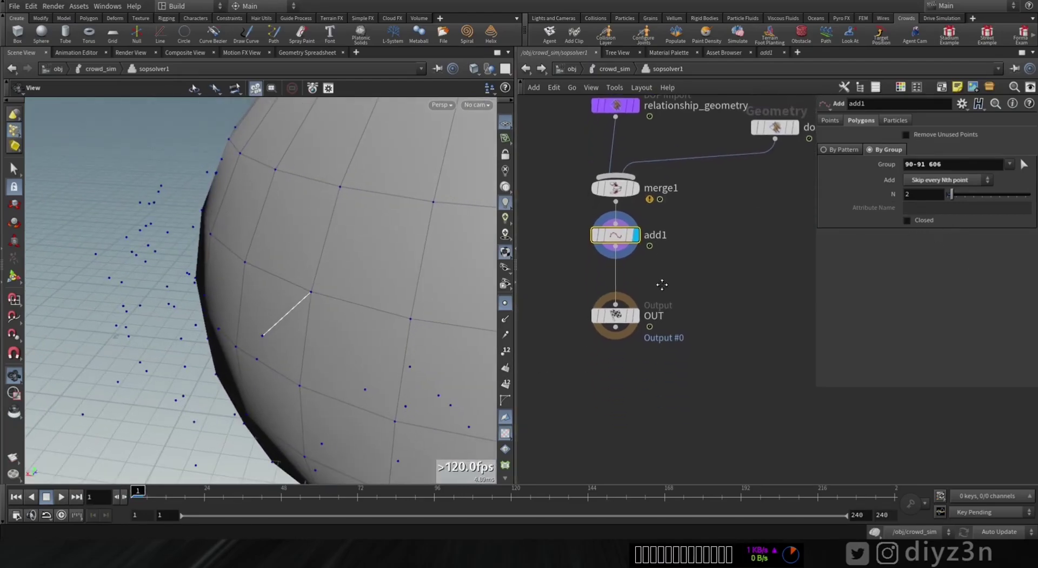
pyautogui.press('Tab')
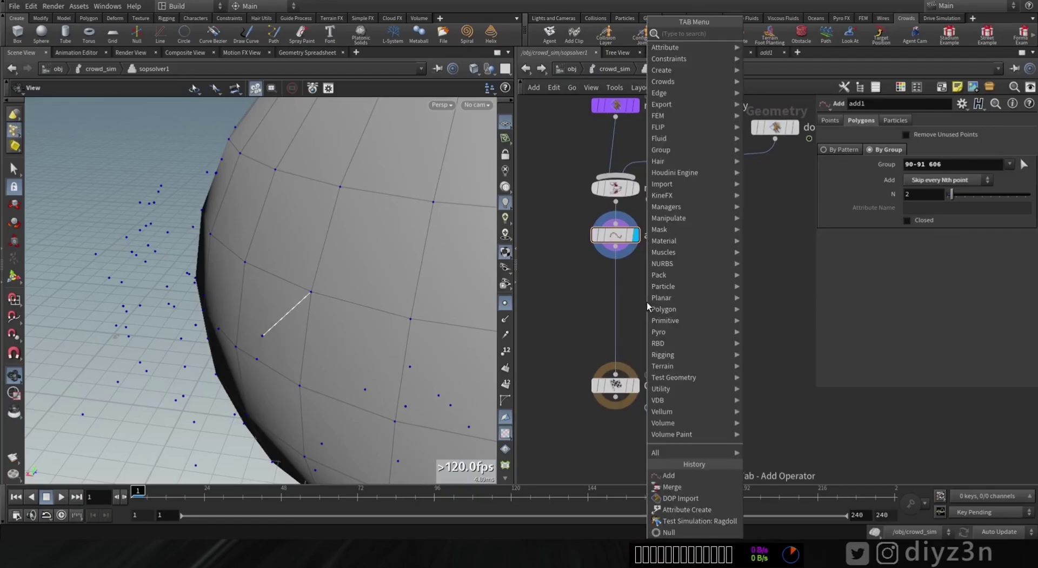
pyautogui.click(776, 63)
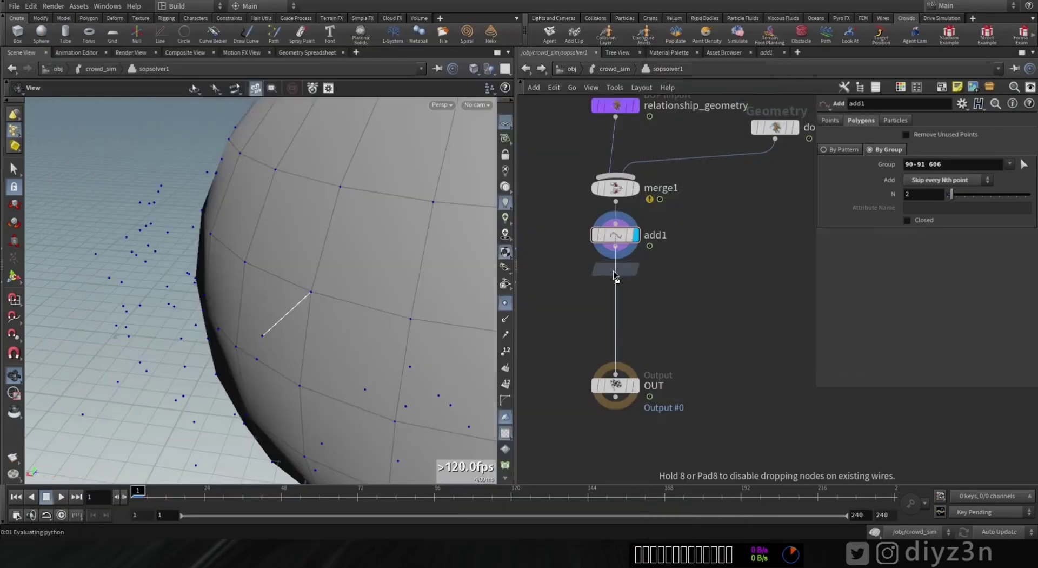
pyautogui.click(613, 270)
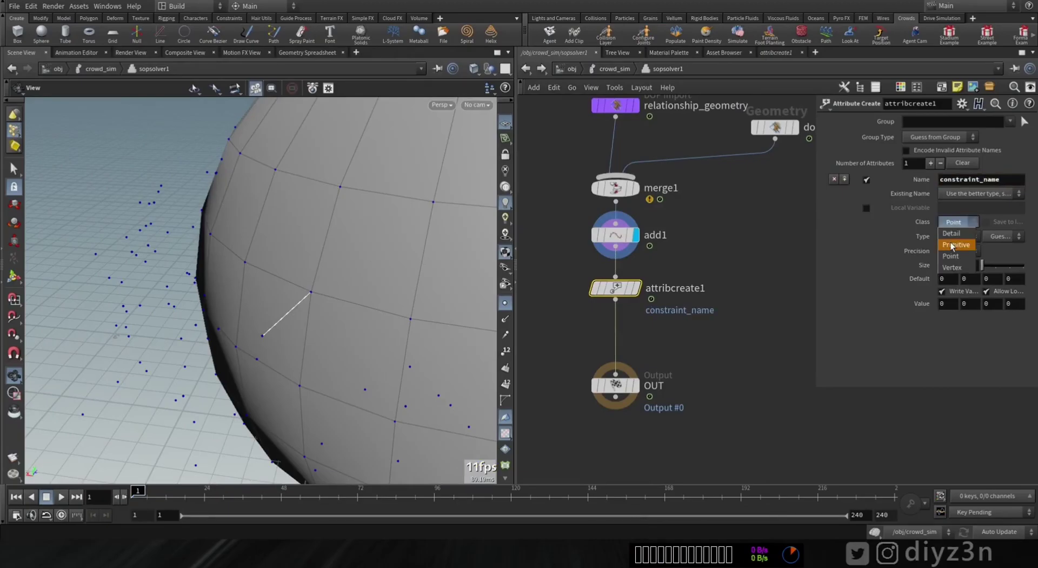
pyautogui.click(952, 246)
pyautogui.click(954, 237)
pyautogui.click(956, 282)
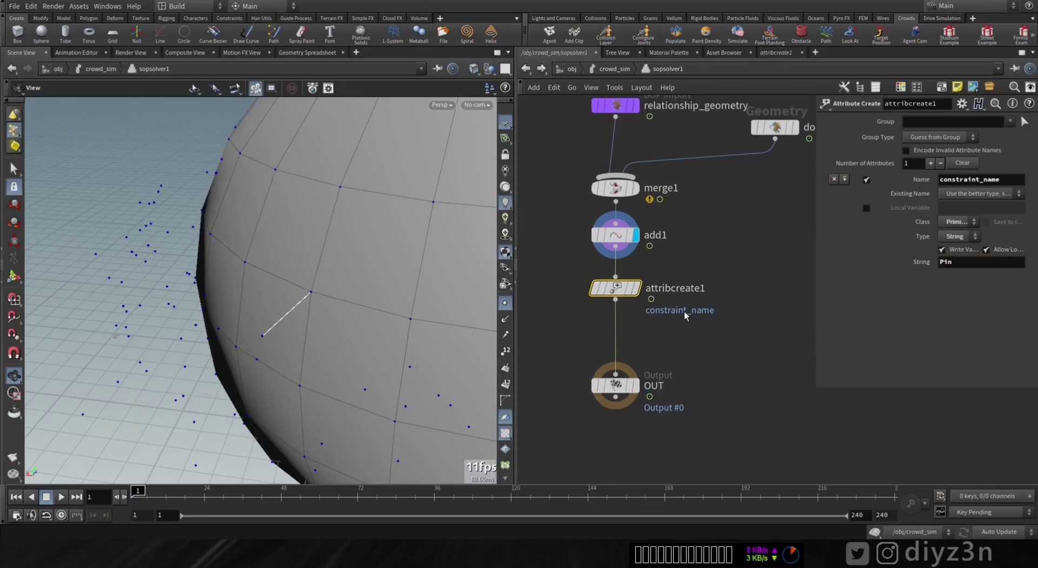
# Insert a second Attribute Create node above OUT for a primitive string attribute constraint_type with the value all.
pyautogui.press('Tab')
pyautogui.write('cre')
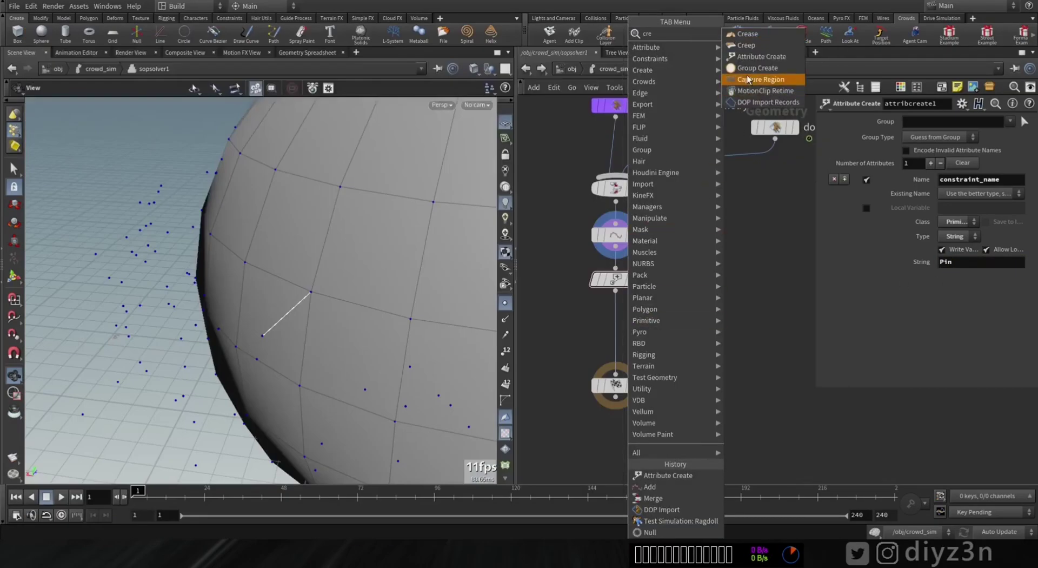
pyautogui.click(755, 56)
pyautogui.click(623, 318)
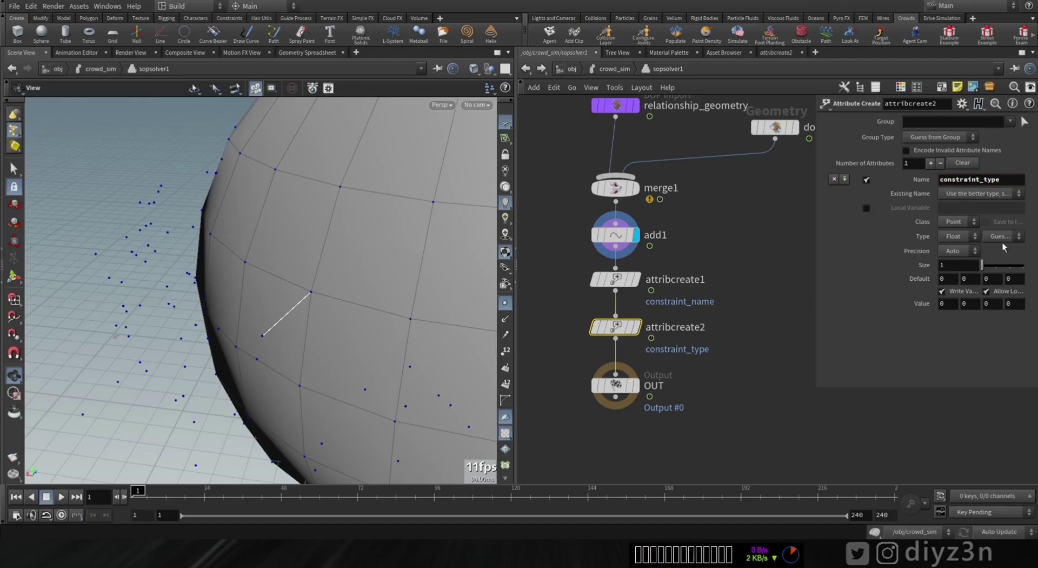
pyautogui.click(958, 237)
pyautogui.click(955, 282)
pyautogui.click(956, 222)
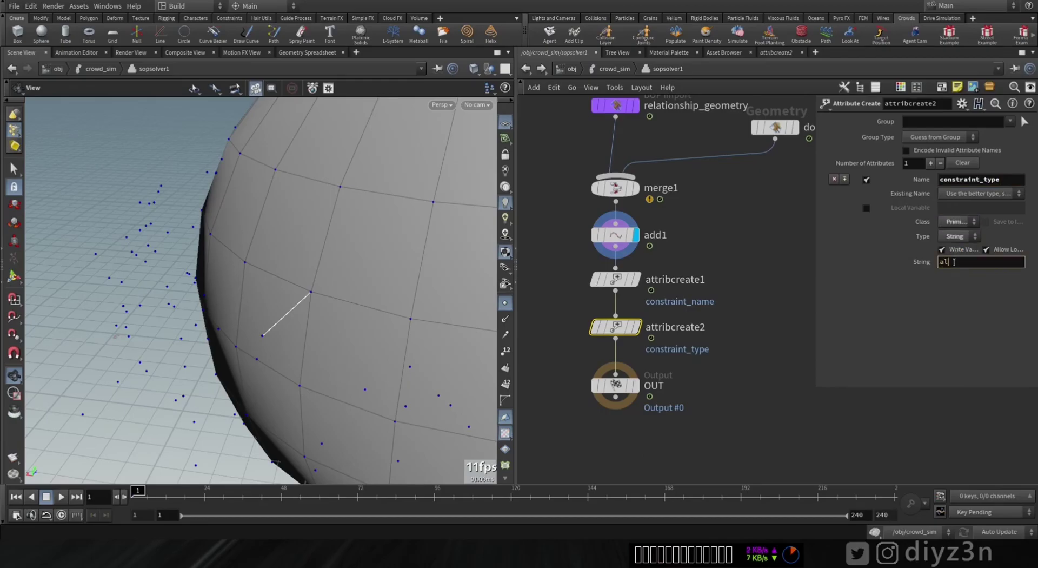
# Space out OUT and the two Attribute Create nodes vertically, and display OUT.
pyautogui.moveTo(615, 385); pyautogui.dragTo(615, 404)
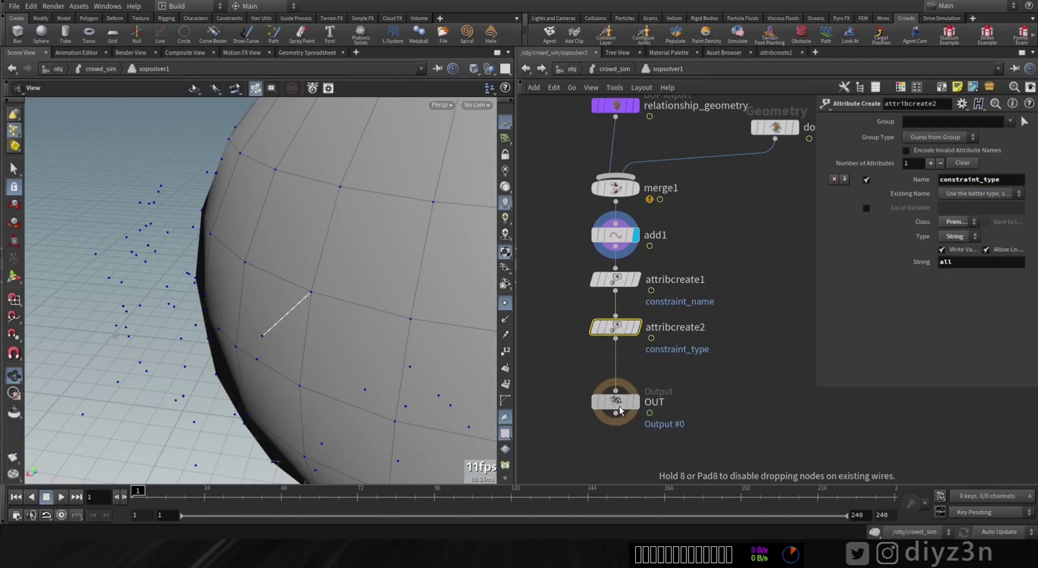
pyautogui.moveTo(614, 334); pyautogui.dragTo(614, 359)
pyautogui.moveTo(615, 281); pyautogui.dragTo(615, 299)
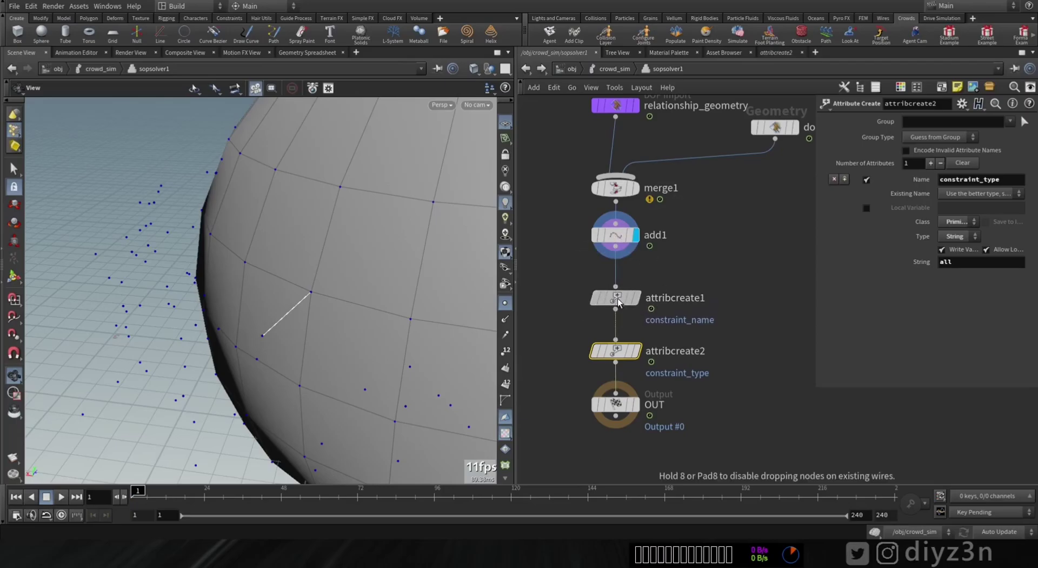
pyautogui.click(643, 380)
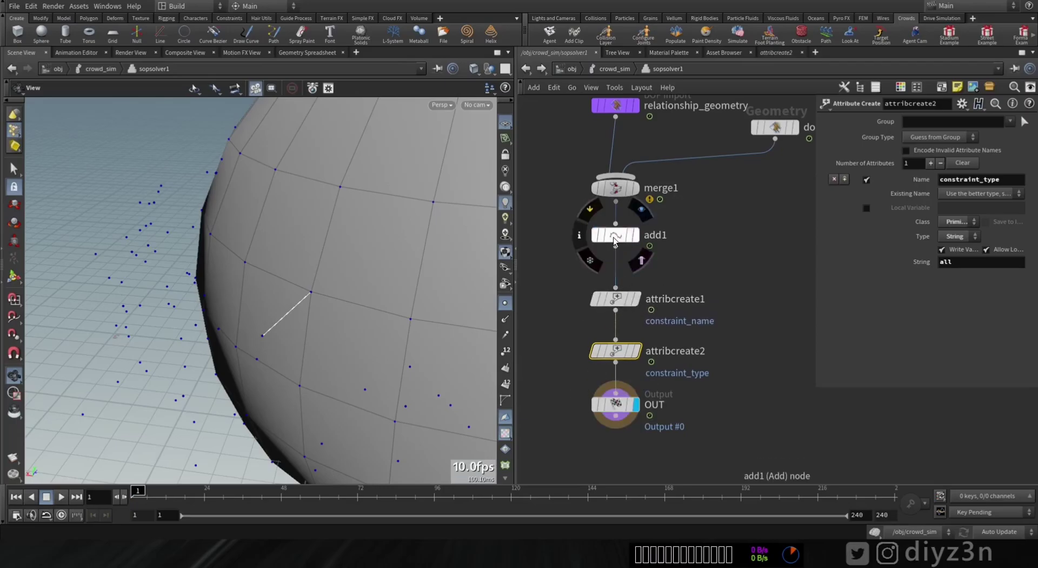
# Compare the primitive constraint_name and constraint_type values of add1, attribcreate1 and attribcreate2 in the Geometry Spreadsheet.
pyautogui.click(615, 235)
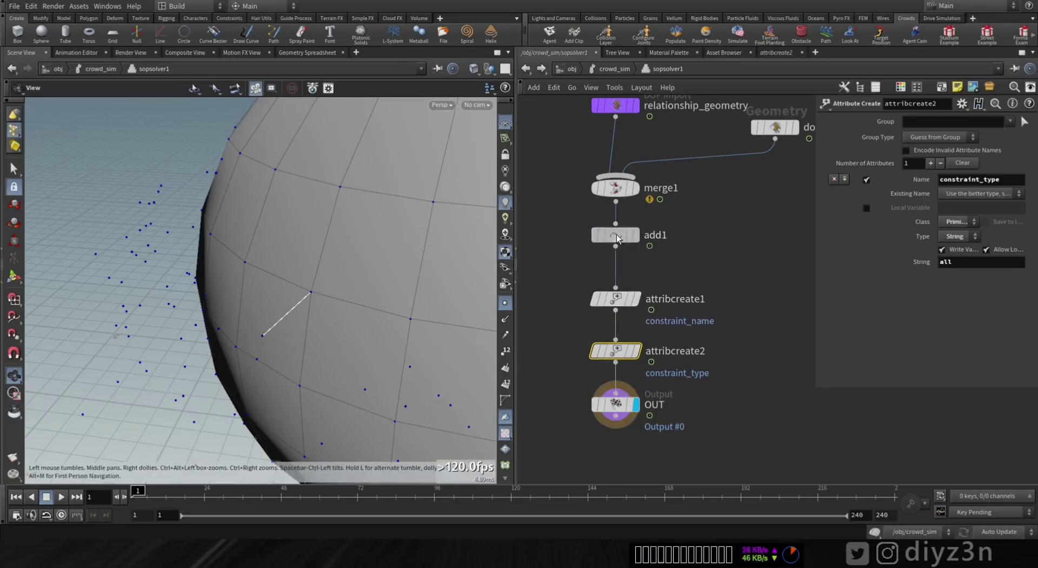
pyautogui.click(319, 52)
pyautogui.click(71, 88)
pyautogui.scroll(-10, 502, 267)
pyautogui.scroll(-5, 502, 267)
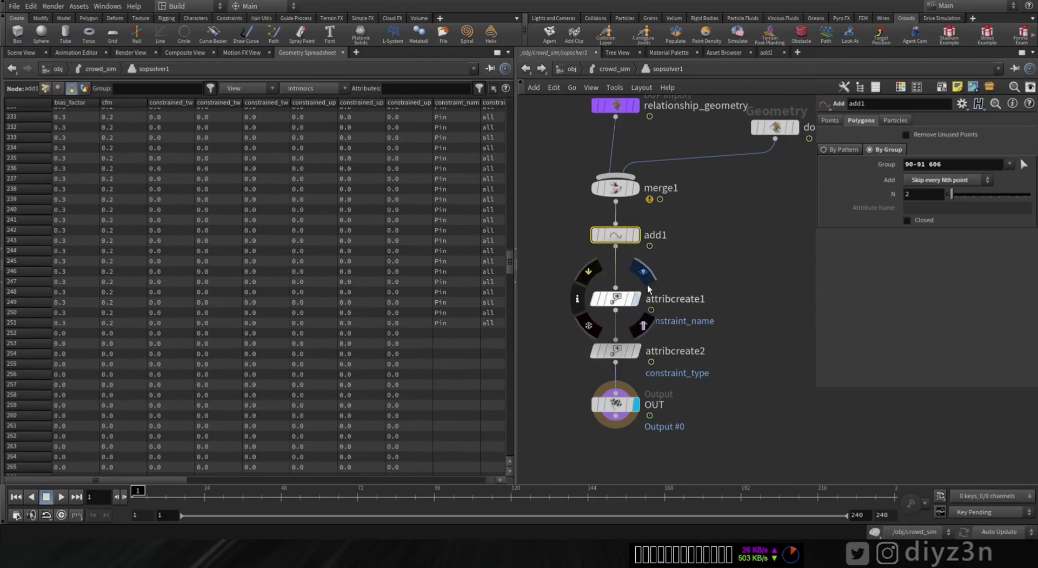
pyautogui.click(616, 298)
pyautogui.moveTo(512, 257); pyautogui.dragTo(509, 281)
pyautogui.click(616, 350)
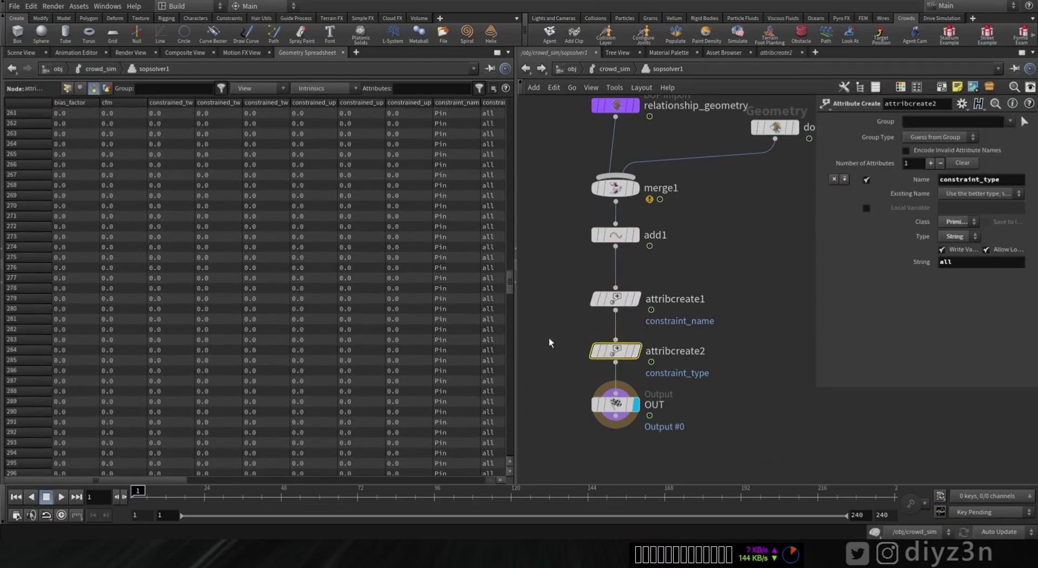
pyautogui.click(17, 53)
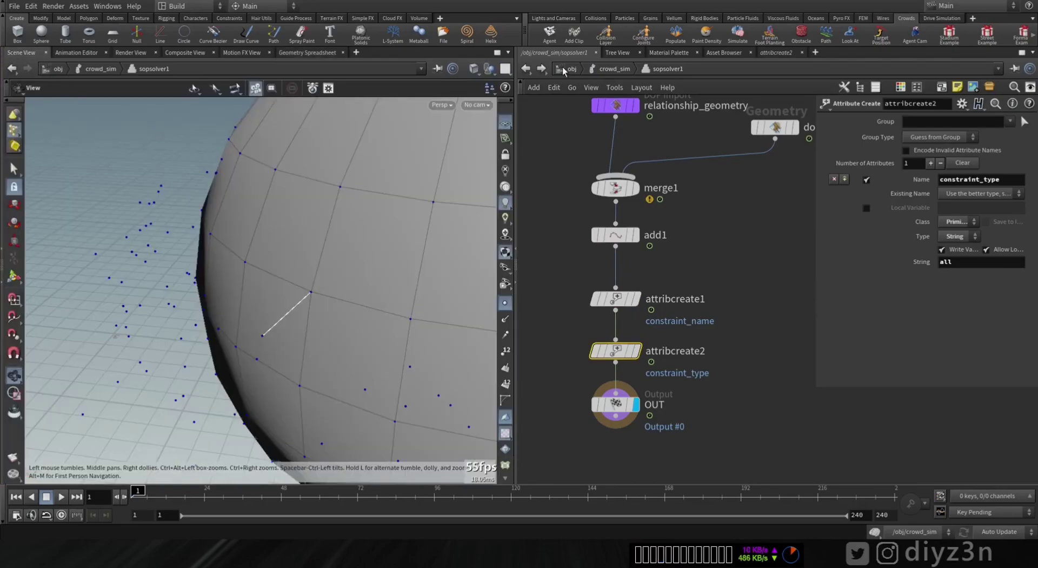
# Go up to crowd_sim, scrub the simulation to frame 29 to examine the ragdolls around the sphere, and return to frame 1.
pyautogui.click(611, 69)
pyautogui.moveTo(139, 495)
pyautogui.mouseDown()
pyautogui.moveTo(196, 498)
pyautogui.moveTo(183, 496)
pyautogui.mouseUp()
pyautogui.moveTo(379, 173); pyautogui.dragTo(231, 181, button='right')
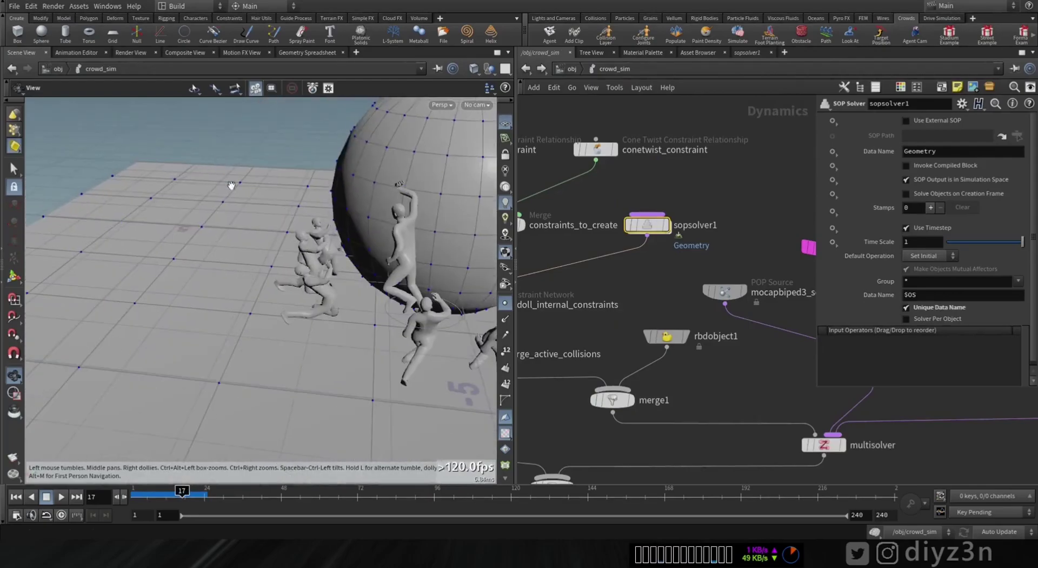
pyautogui.moveTo(232, 181); pyautogui.dragTo(329, 237)
pyautogui.moveTo(328, 237); pyautogui.dragTo(215, 253, button='middle')
pyautogui.click(186, 494)
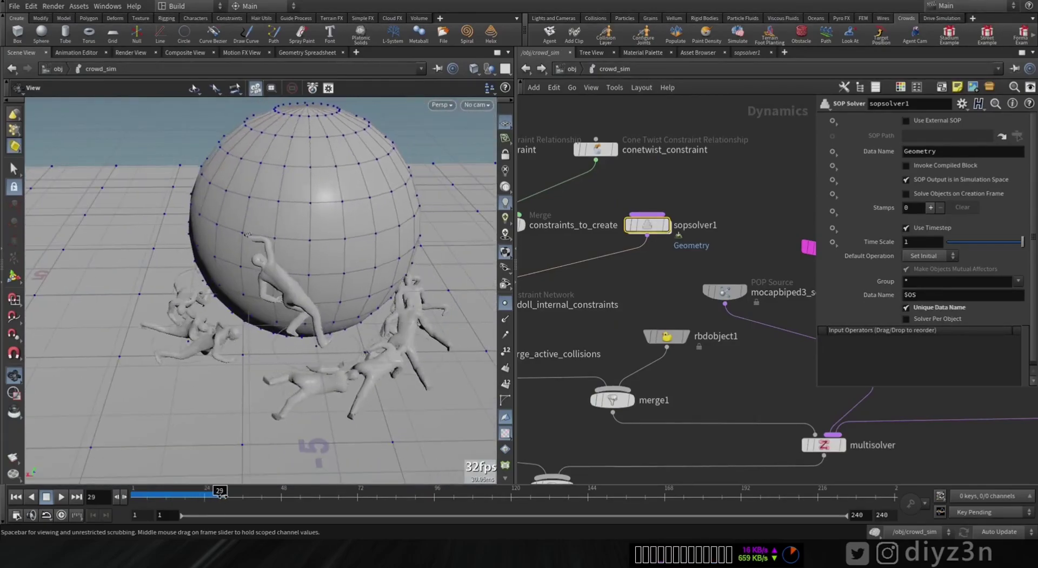
pyautogui.moveTo(187, 493); pyautogui.dragTo(139, 495)
# Pin the viewport to crowd_sim while reopening sopsolver1 in the network, and readjust add1's N, leaving it at 2.
pyautogui.doubleClick(647, 224)
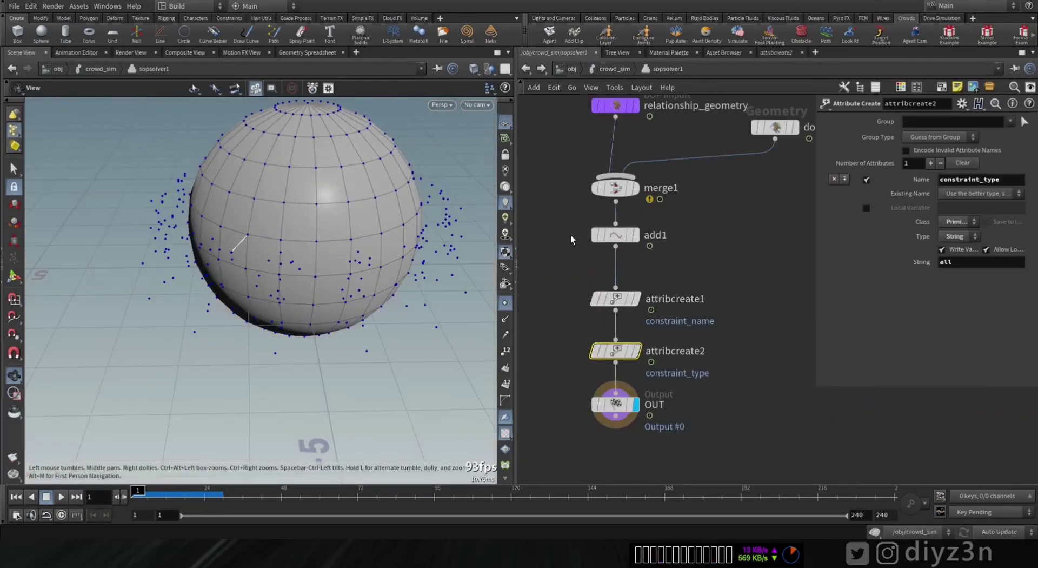
pyautogui.click(608, 236)
pyautogui.click(101, 69)
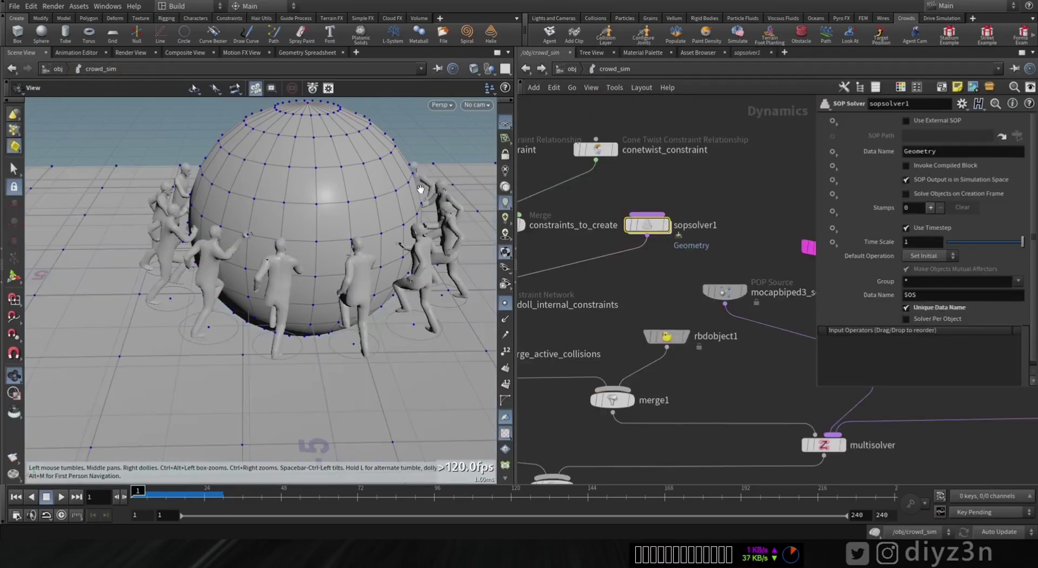
pyautogui.doubleClick(647, 224)
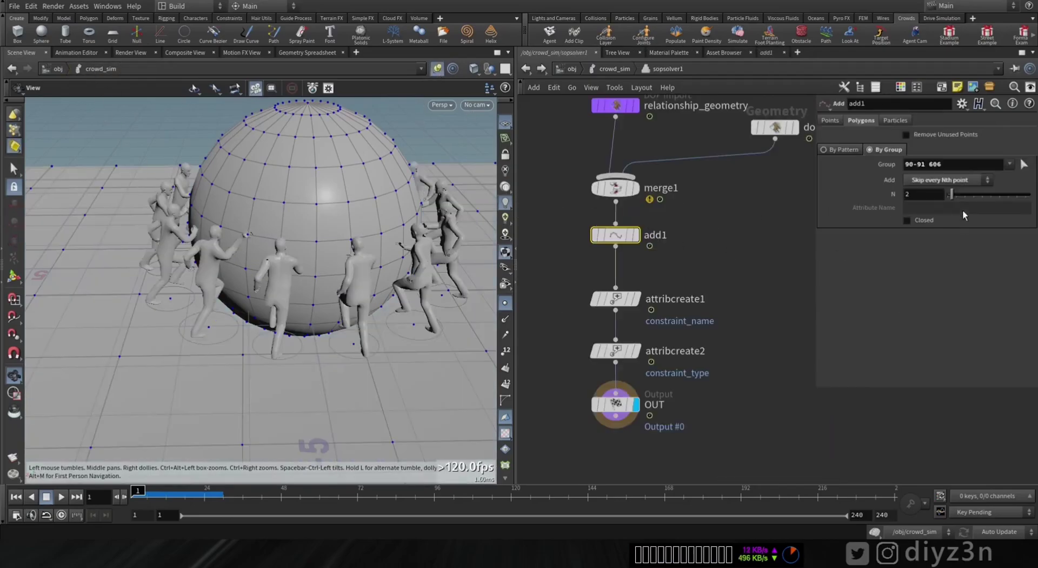
pyautogui.moveTo(951, 196); pyautogui.dragTo(943, 199)
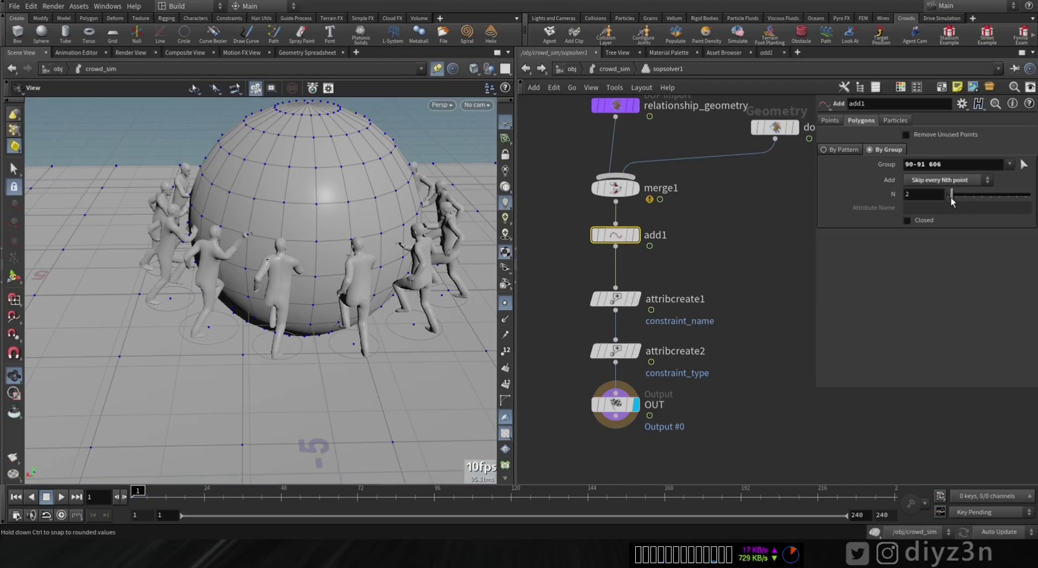
# Scrub the simulation to frame 51 and back to frame 1, examining the ragdolls' attachment to the sphere from several angles.
pyautogui.moveTo(138, 496); pyautogui.dragTo(291, 499)
pyautogui.moveTo(323, 212); pyautogui.dragTo(341, 266)
pyautogui.moveTo(238, 153); pyautogui.dragTo(227, 284, button='middle')
pyautogui.moveTo(227, 285); pyautogui.dragTo(222, 248)
pyautogui.moveTo(221, 248); pyautogui.dragTo(213, 200, button='middle')
pyautogui.moveTo(290, 497); pyautogui.dragTo(79, 505)
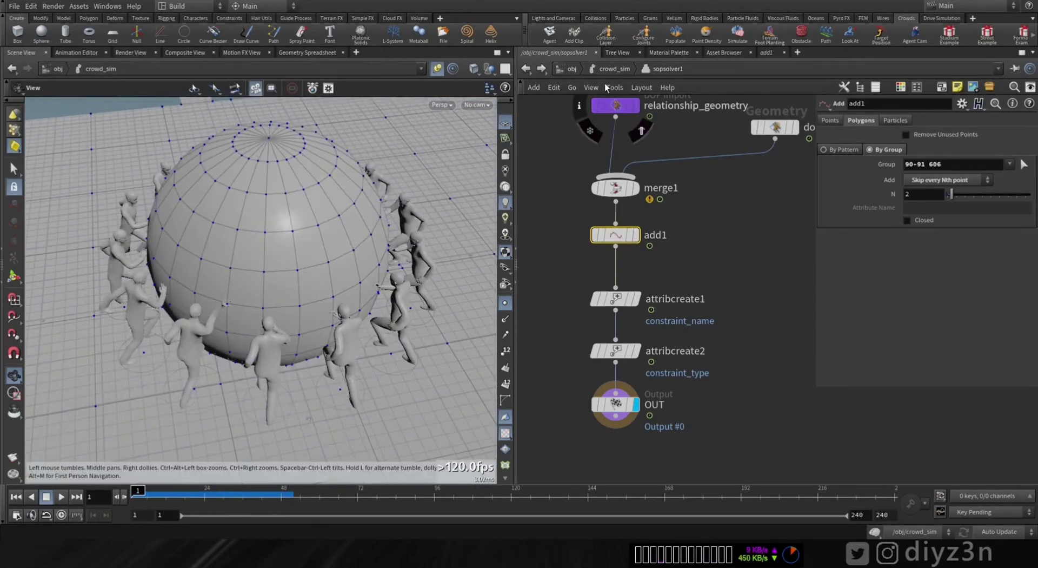
pyautogui.click(609, 69)
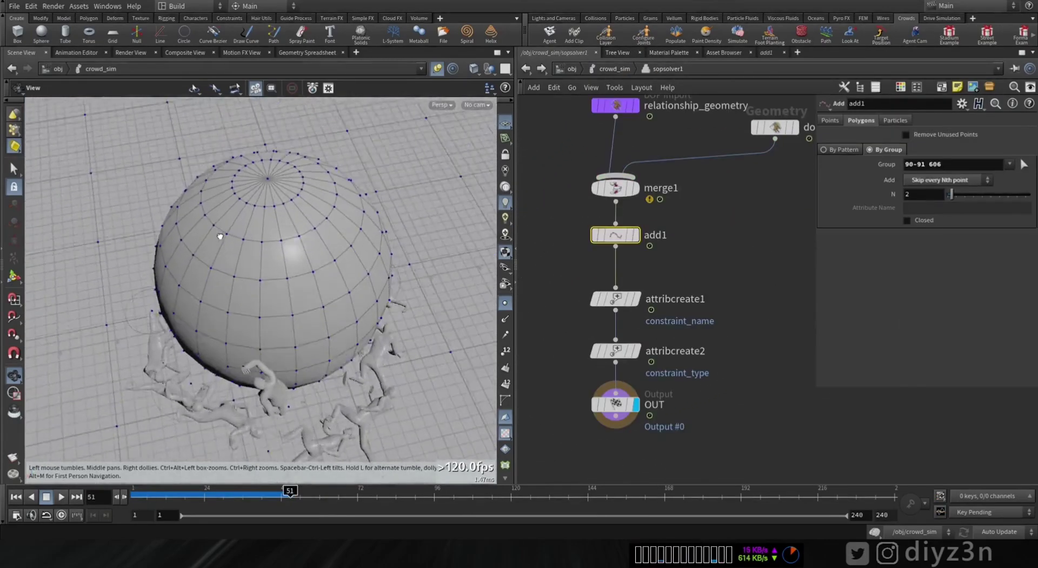
pyautogui.moveTo(220, 232); pyautogui.dragTo(216, 201)
pyautogui.moveTo(290, 491); pyautogui.dragTo(135, 492)
pyautogui.click(610, 70)
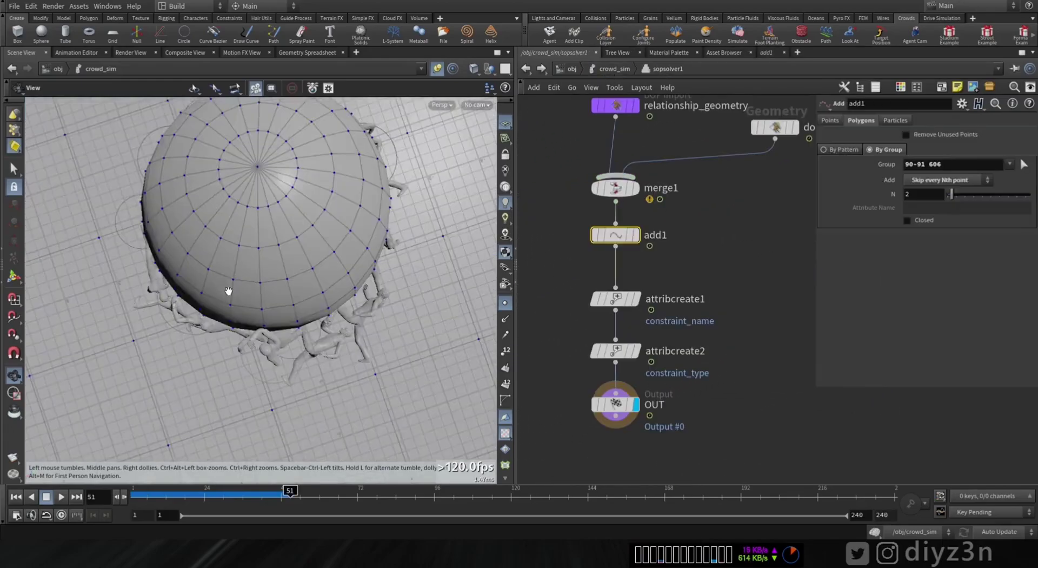
pyautogui.moveTo(227, 290); pyautogui.dragTo(216, 201)
pyautogui.click(274, 493)
pyautogui.moveTo(274, 496); pyautogui.dragTo(78, 506)
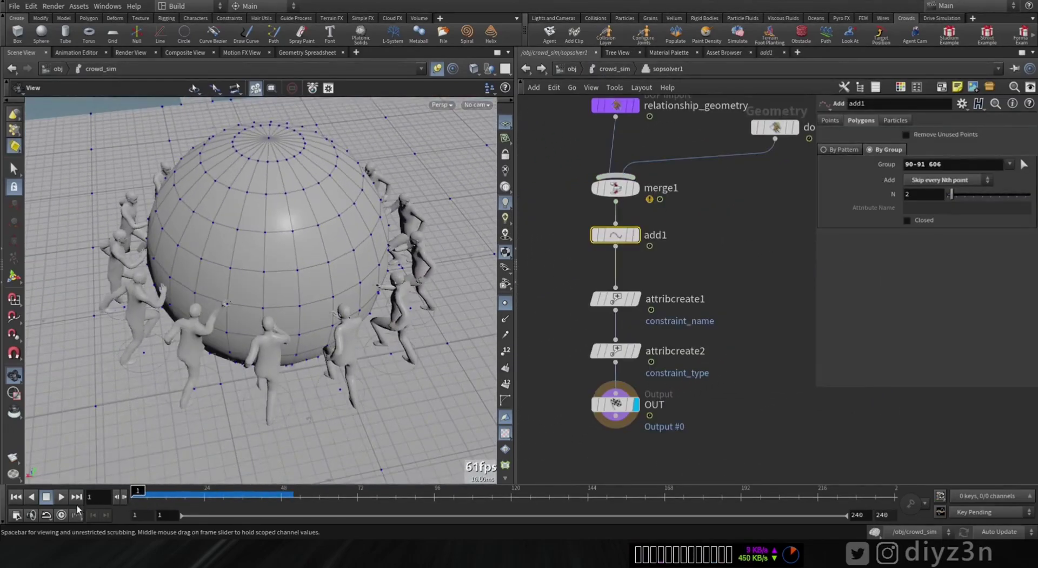
# Go up to crowd_sim and delete the Overwrite with SOP expression on ragdoll_internal_constraints, leaving a constant value of 1.
pyautogui.click(609, 70)
pyautogui.click(592, 266)
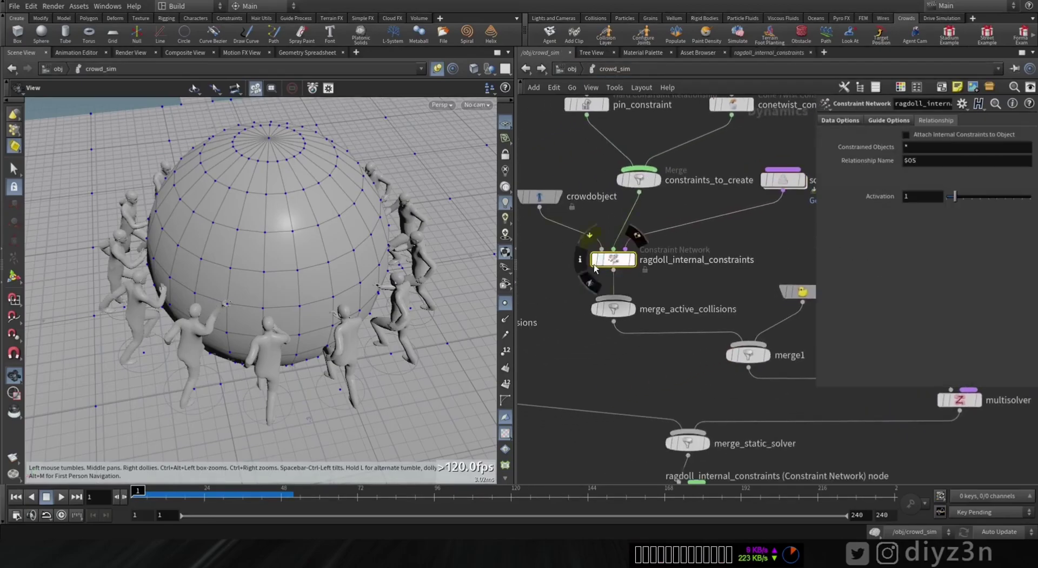
pyautogui.click(889, 120)
pyautogui.click(852, 120)
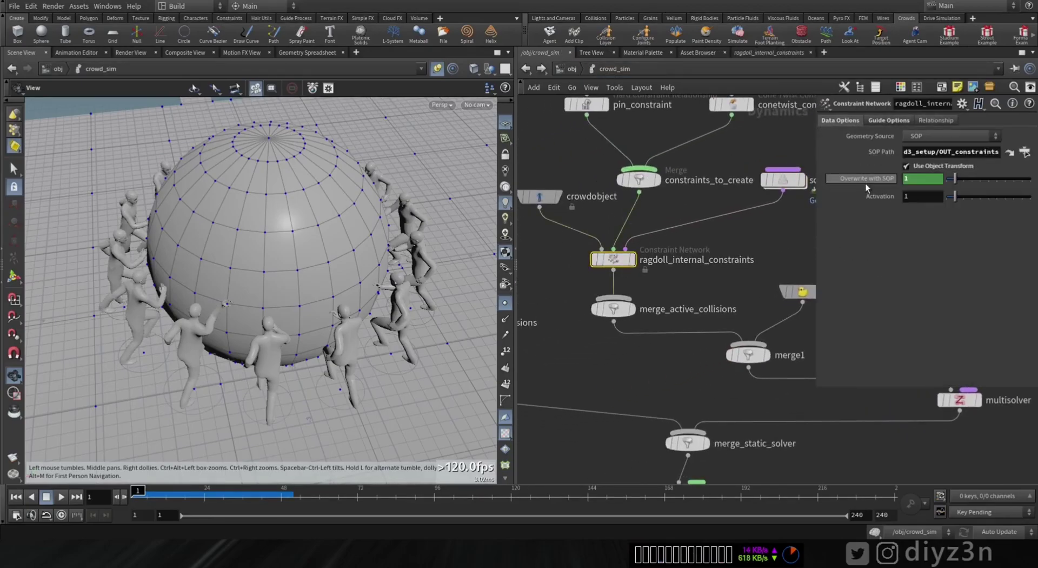
pyautogui.click(882, 182)
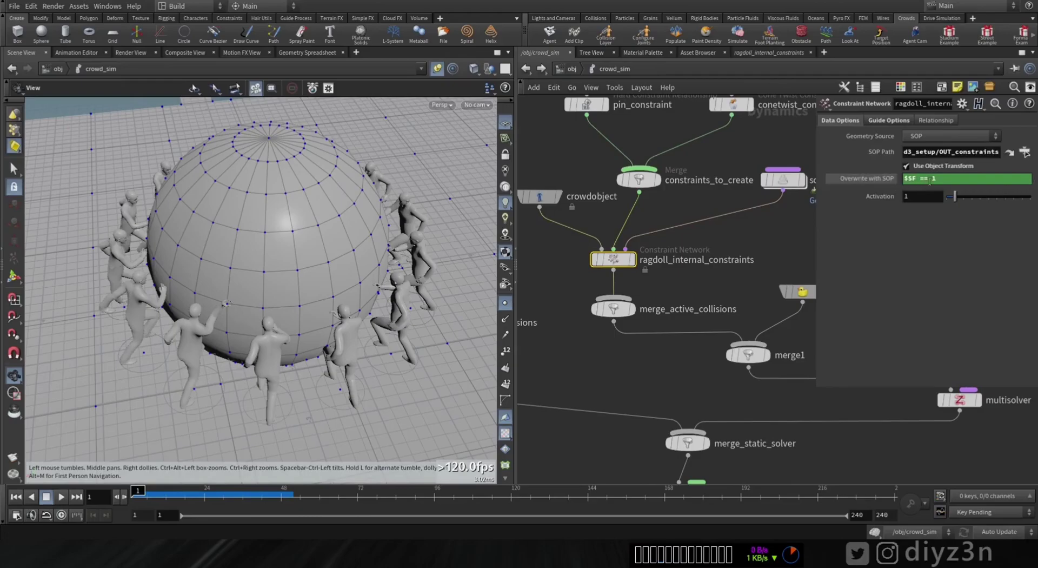
pyautogui.rightClick(883, 182)
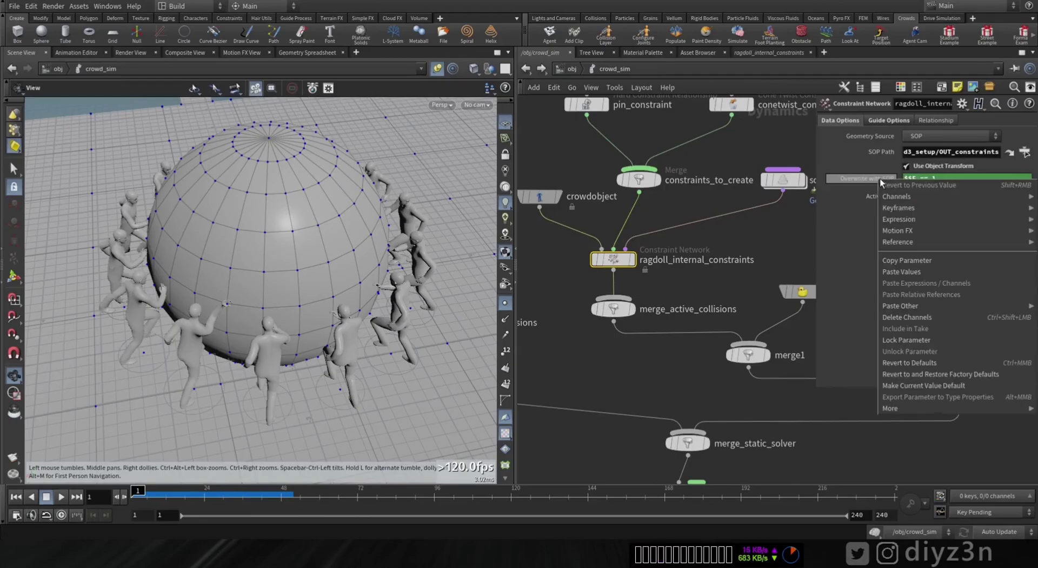
pyautogui.click(915, 316)
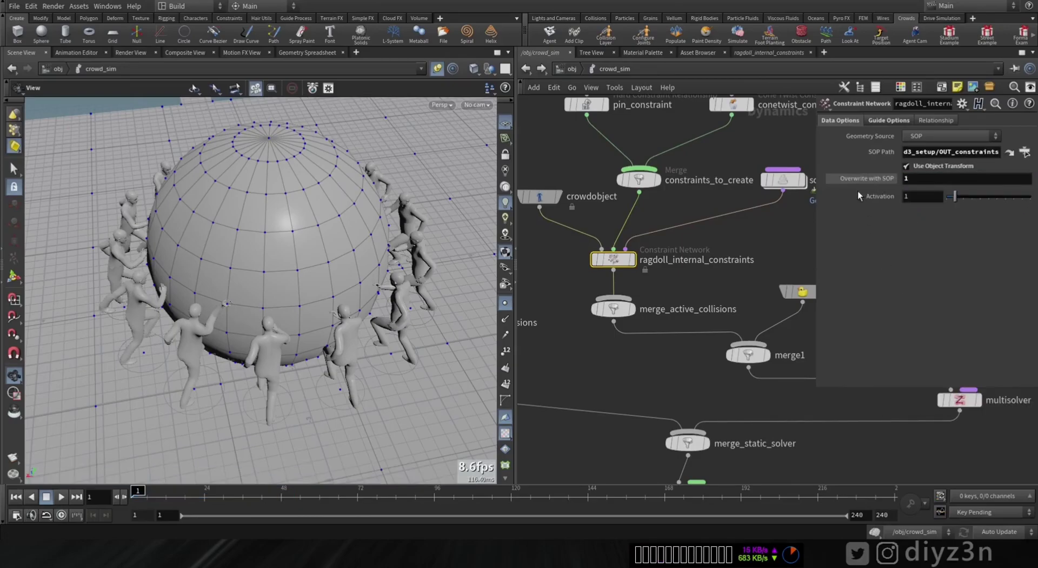
# Play the simulation to frame 218 while examining the ragdolls around the sphere, and return to frame 1.
pyautogui.click(61, 496)
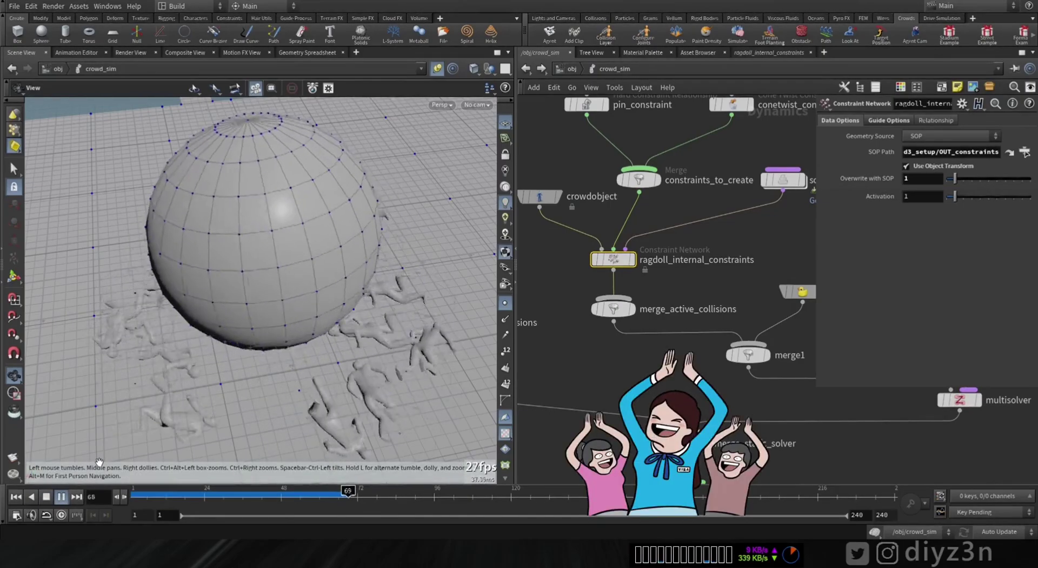
pyautogui.moveTo(161, 256); pyautogui.dragTo(236, 231)
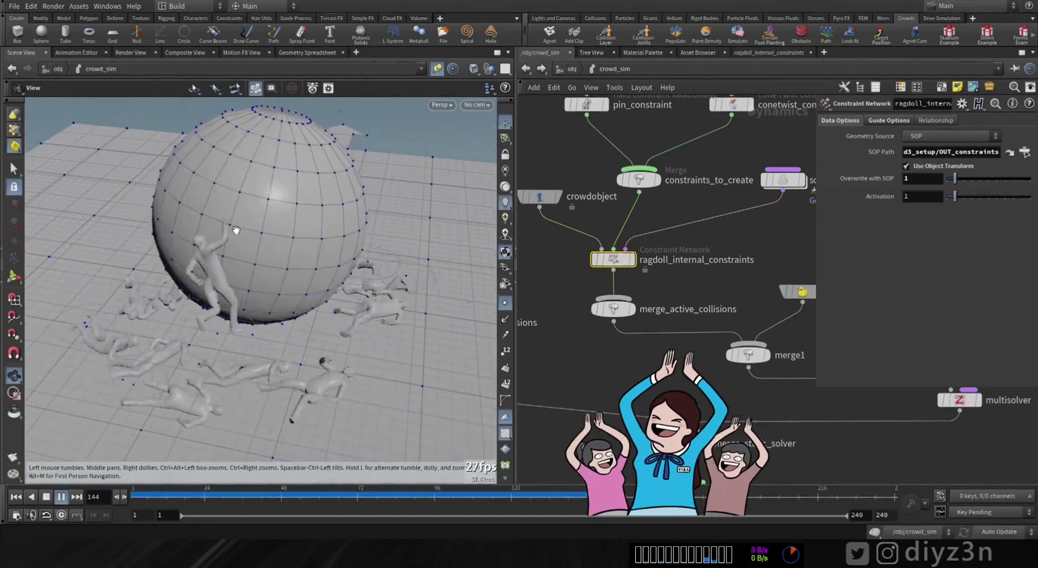
pyautogui.click(51, 500)
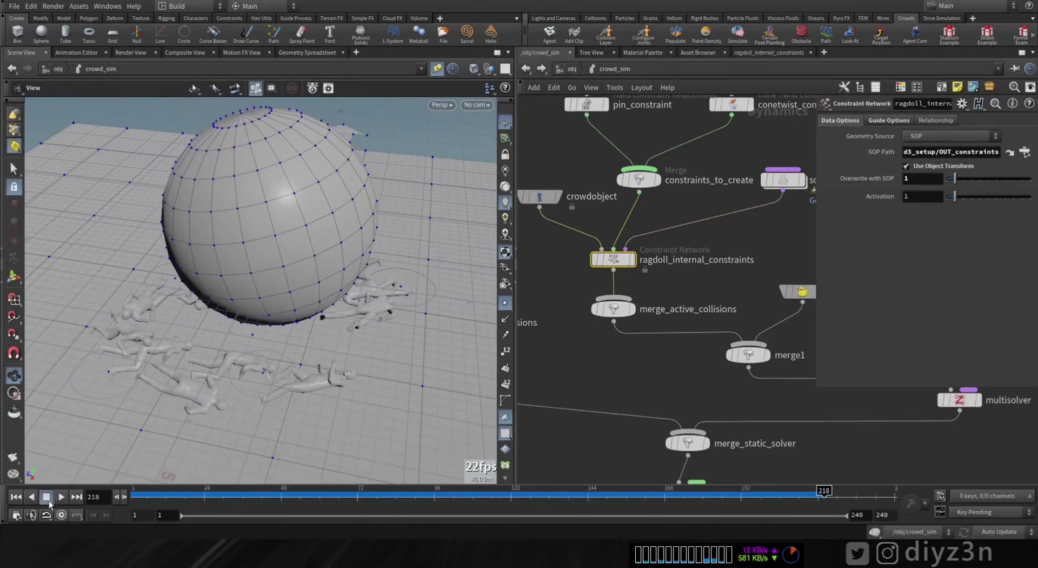
pyautogui.click(15, 496)
pyautogui.moveTo(340, 171); pyautogui.dragTo(248, 238)
pyautogui.moveTo(141, 492)
pyautogui.mouseDown()
pyautogui.moveTo(233, 492)
pyautogui.moveTo(130, 500)
pyautogui.mouseUp()
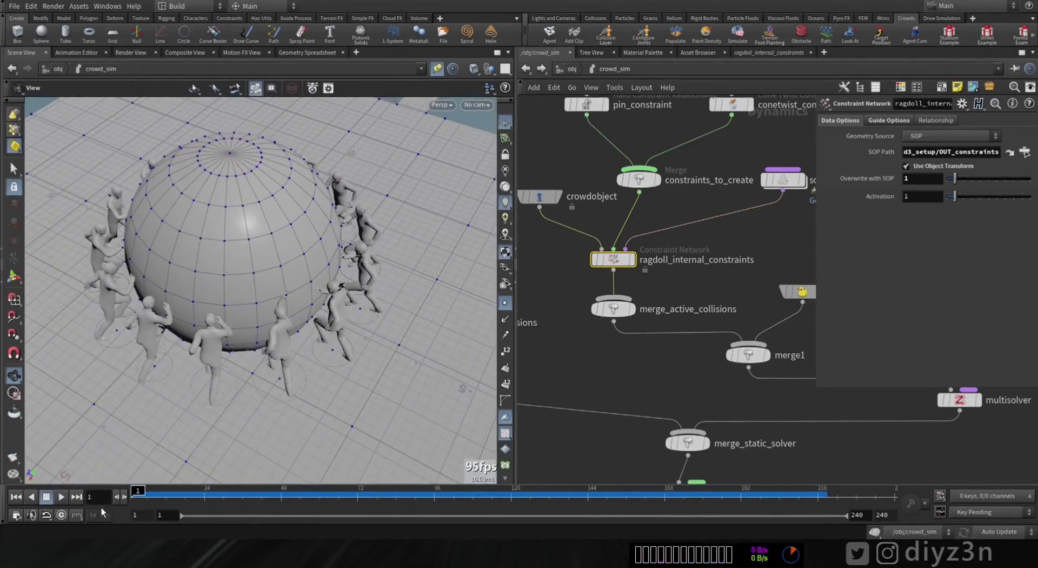
# Open sopsolver1 and insert a duplicate of the add1 node between add1 and attribcreate1.
pyautogui.click(782, 181)
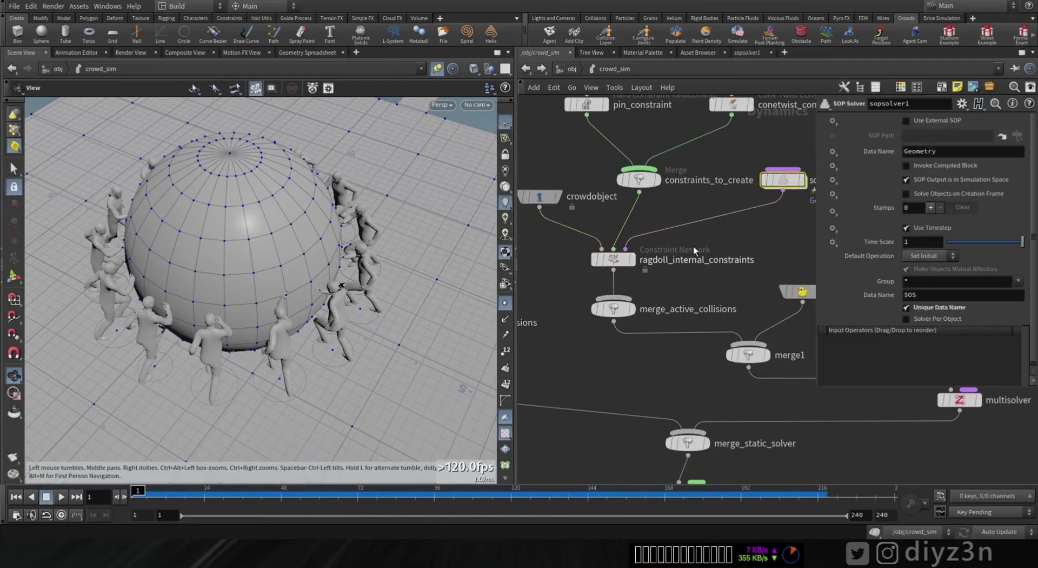
pyautogui.doubleClick(780, 179)
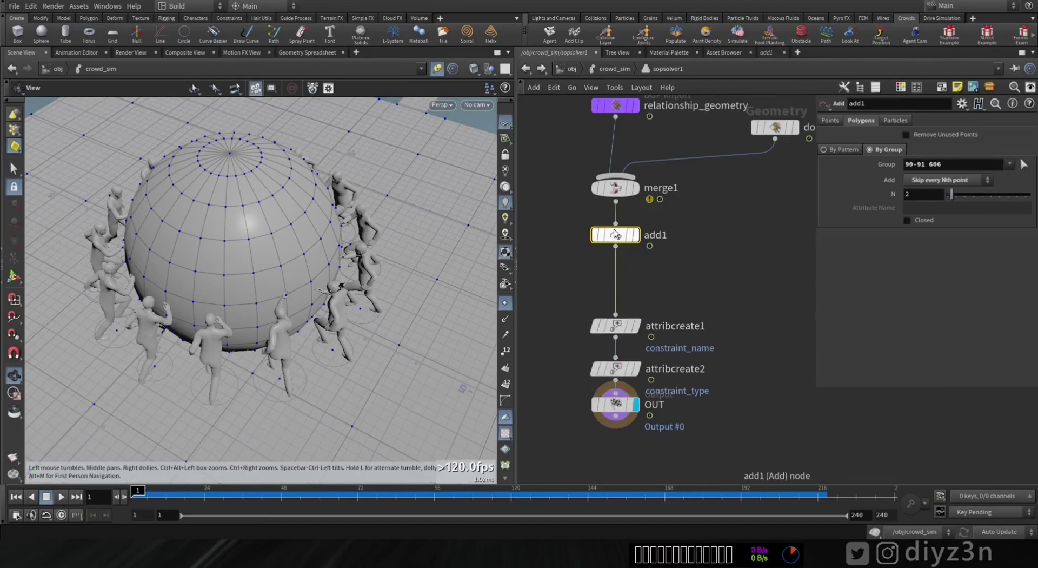
pyautogui.hotkey('ctrl', 'c')
pyautogui.hotkey('ctrl', 'v')
pyautogui.click(615, 282)
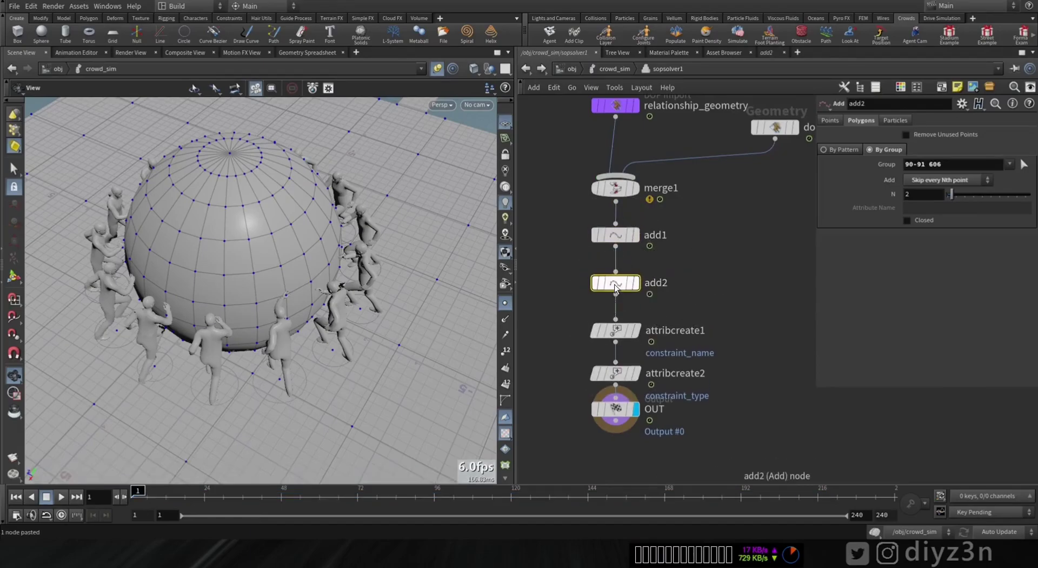
pyautogui.moveTo(292, 273); pyautogui.dragTo(317, 301)
pyautogui.moveTo(317, 301); pyautogui.dragTo(404, 289, button='right')
pyautogui.moveTo(324, 292); pyautogui.dragTo(322, 322, button='middle')
pyautogui.moveTo(322, 323); pyautogui.dragTo(300, 301, button='right')
pyautogui.moveTo(301, 301); pyautogui.dragTo(417, 197)
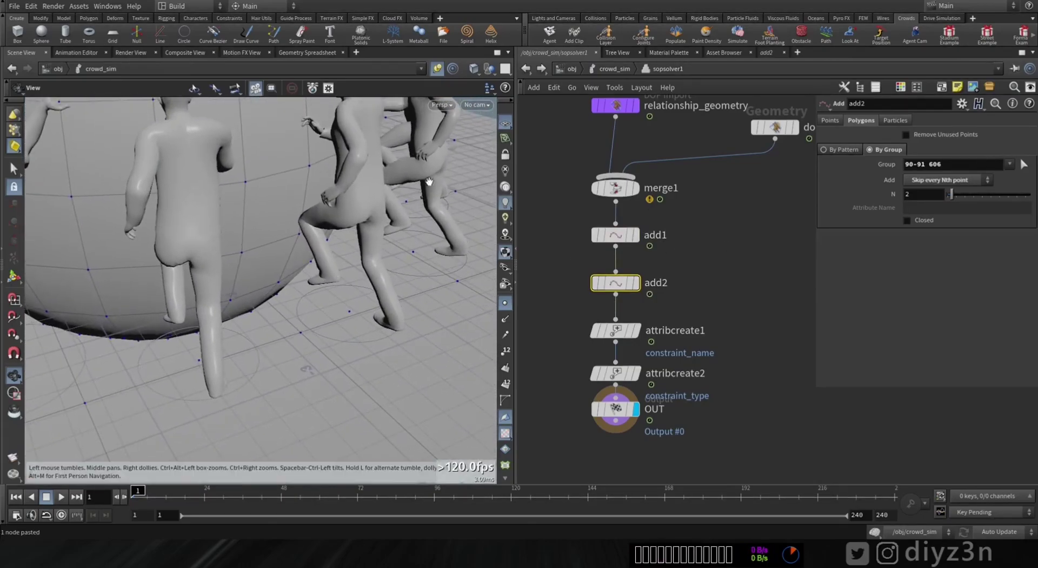
pyautogui.click(438, 69)
pyautogui.click(1023, 166)
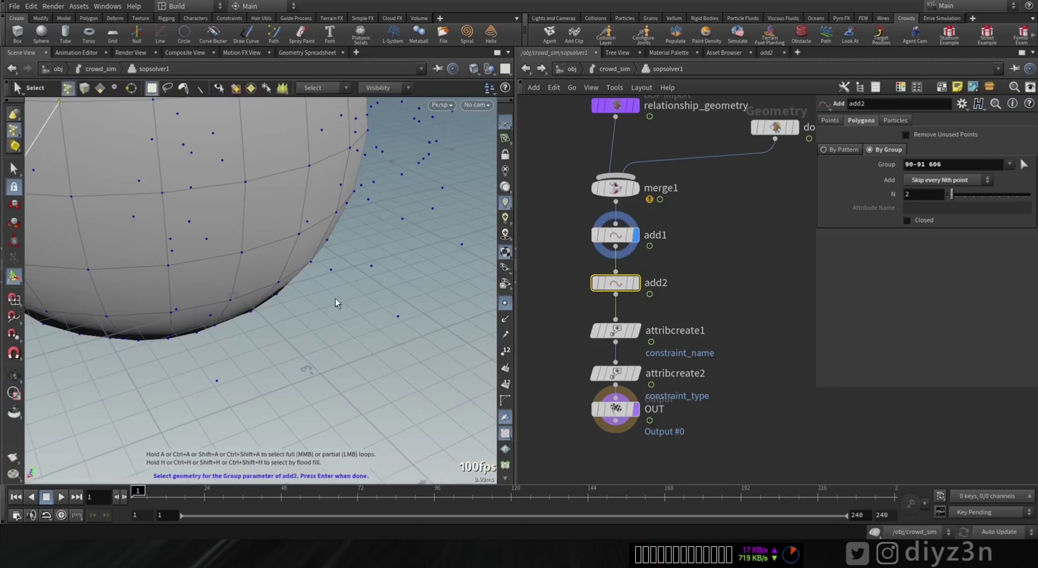
pyautogui.click(331, 274)
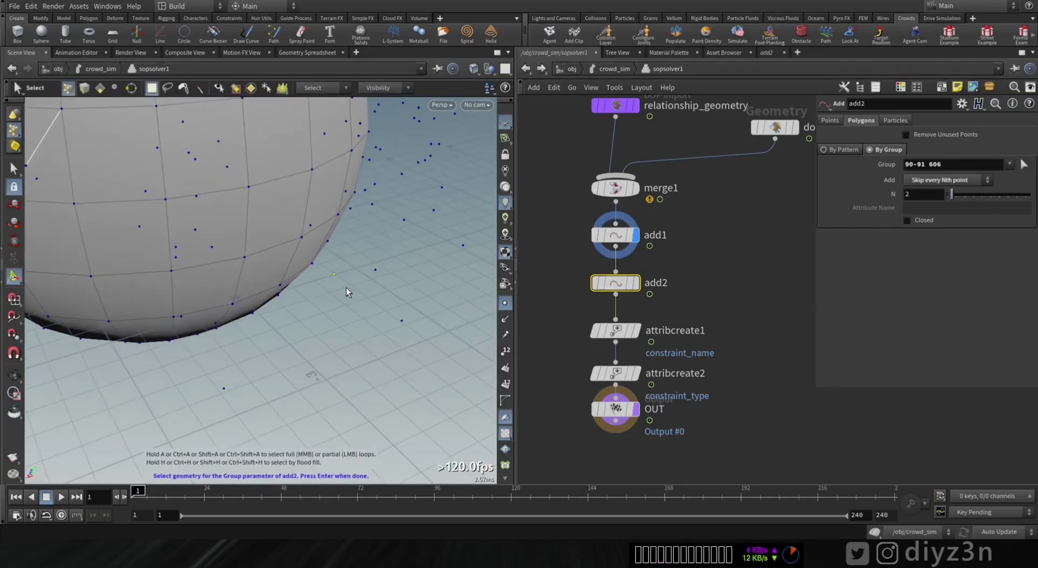
pyautogui.keyDown('shift'); pyautogui.click(249, 186); pyautogui.keyUp('shift')
pyautogui.press('Return')
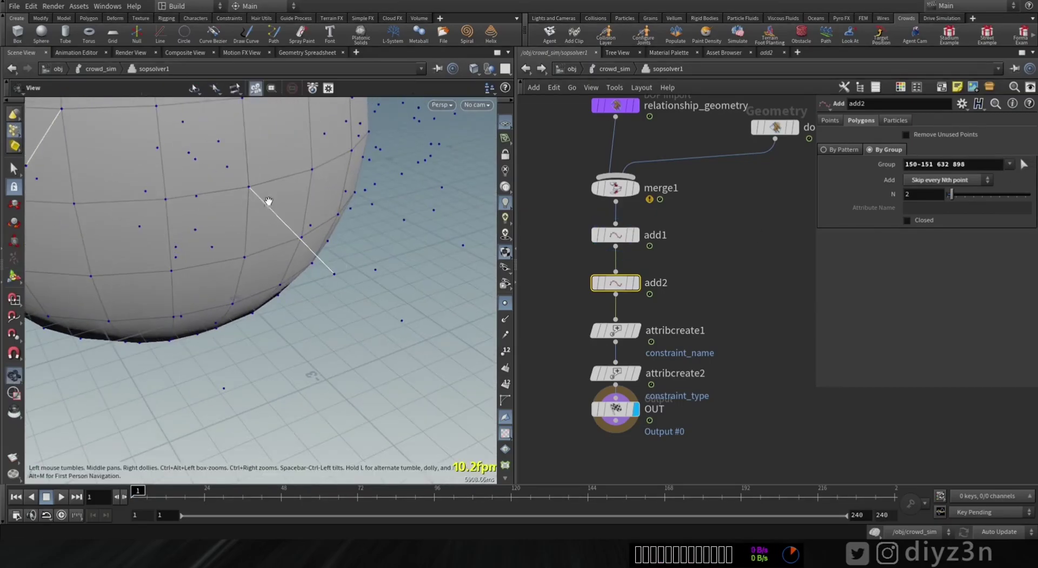
# Go up to crowd_sim and play the simulation past frame 187, examining the pinned ragdolls from several angles.
pyautogui.scroll(-4, 214, 240)
pyautogui.moveTo(229, 232); pyautogui.dragTo(254, 276, button='middle')
pyautogui.click(622, 72)
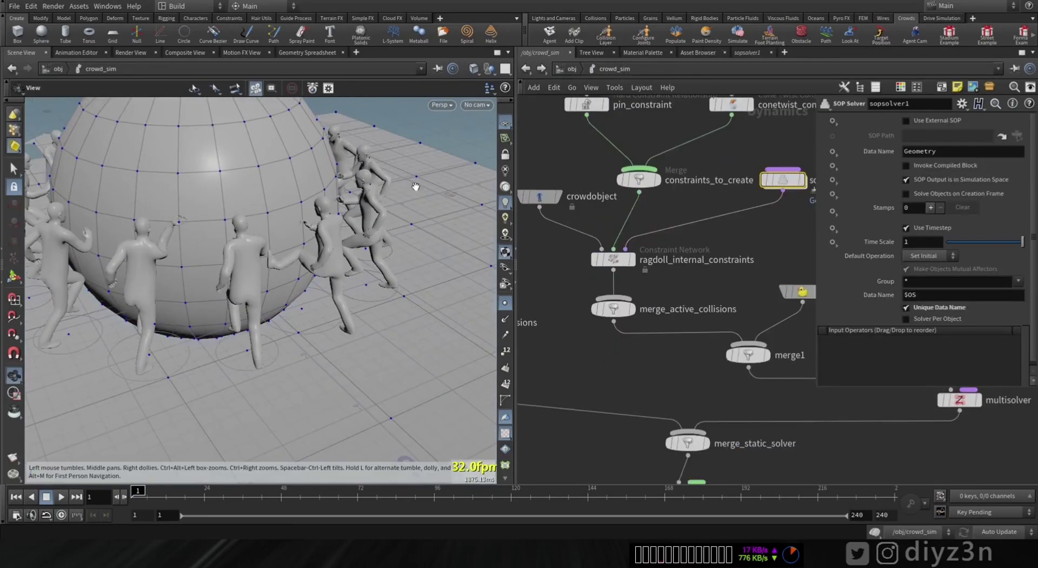
pyautogui.click(60, 497)
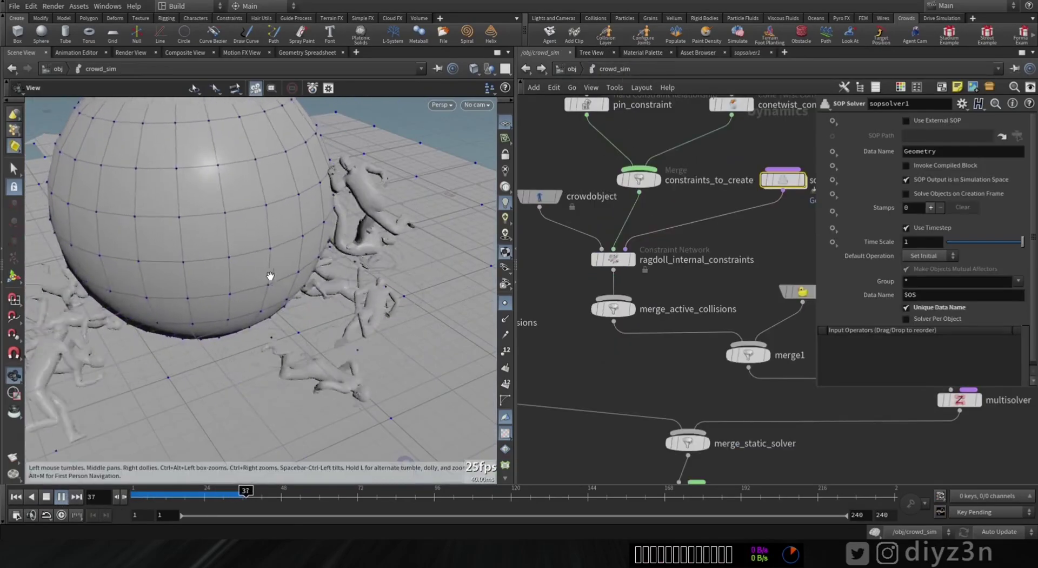
pyautogui.scroll(-3, 165, 264)
pyautogui.moveTo(165, 264); pyautogui.dragTo(282, 290, button='middle')
pyautogui.moveTo(282, 289); pyautogui.dragTo(176, 309)
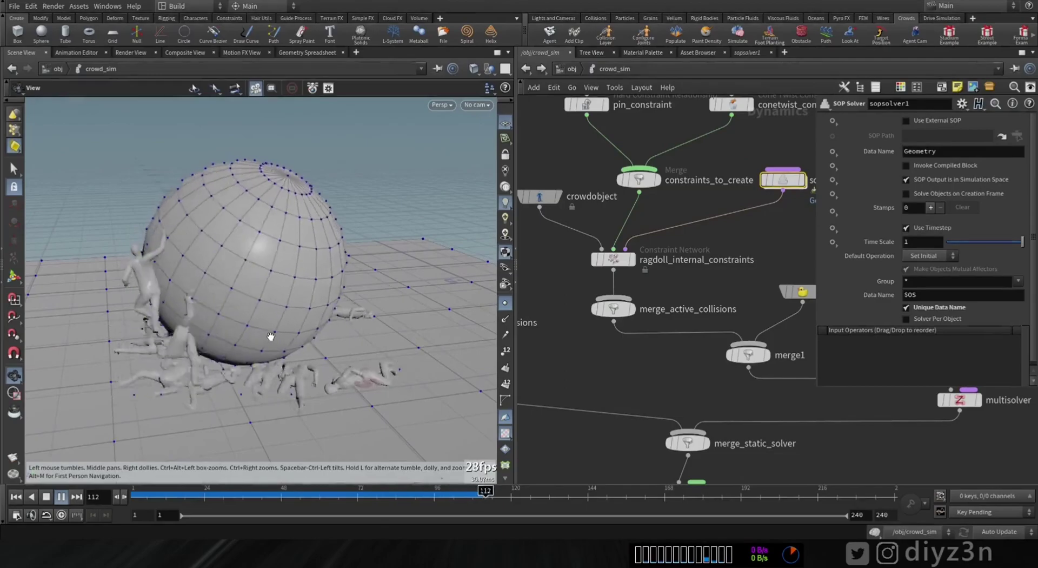
pyautogui.moveTo(347, 330); pyautogui.dragTo(299, 319)
pyautogui.moveTo(299, 320); pyautogui.dragTo(215, 322, button='middle')
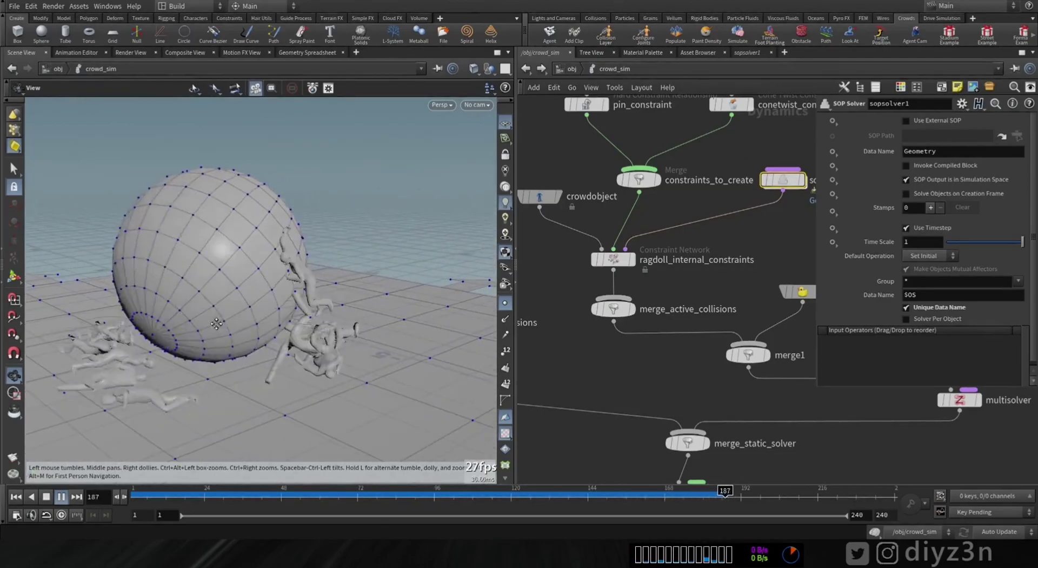
pyautogui.moveTo(215, 322); pyautogui.dragTo(146, 322)
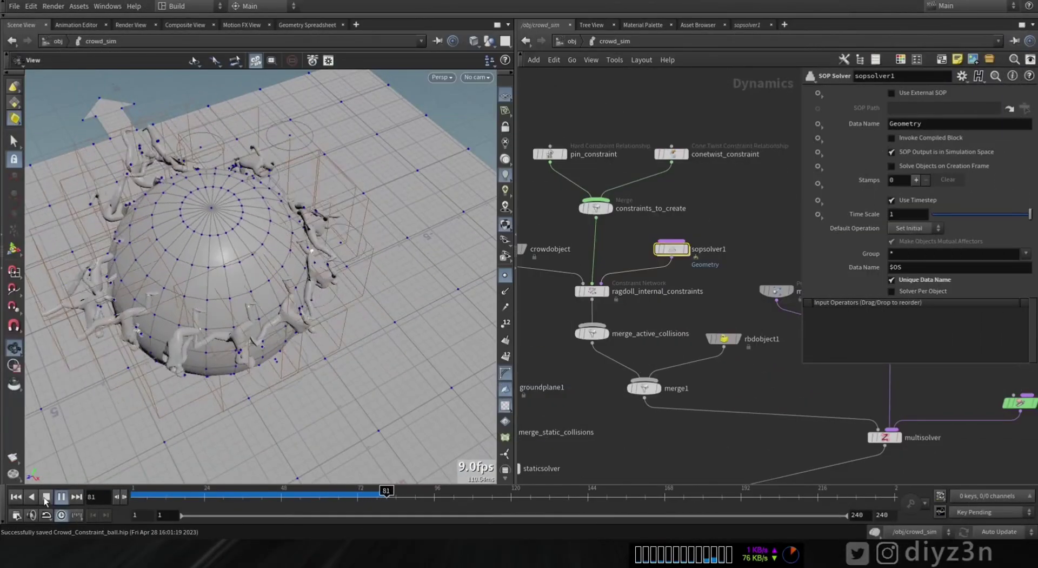
# Stop playback at frame 81, scrub the simulation to examine the ragdolls sticking to the sphere, and return to frame 1.
pyautogui.click(46, 500)
pyautogui.moveTo(159, 497); pyautogui.dragTo(252, 521)
pyautogui.moveTo(253, 303); pyautogui.dragTo(271, 324, button='middle')
pyautogui.scroll(2, 190, 336)
pyautogui.moveTo(253, 494); pyautogui.dragTo(132, 491)
# Open sopsolver1 and display relationship_geometry, dopimport1 and subdivide1 in turn, examining subdivide1's parameters.
pyautogui.doubleClick(673, 249)
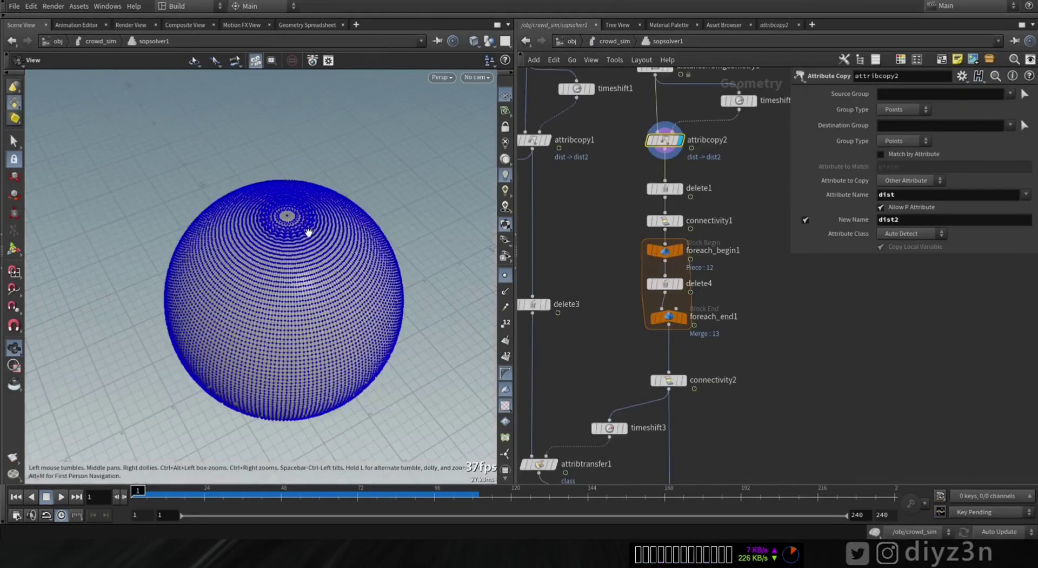
pyautogui.moveTo(588, 217); pyautogui.dragTo(598, 260, button='middle')
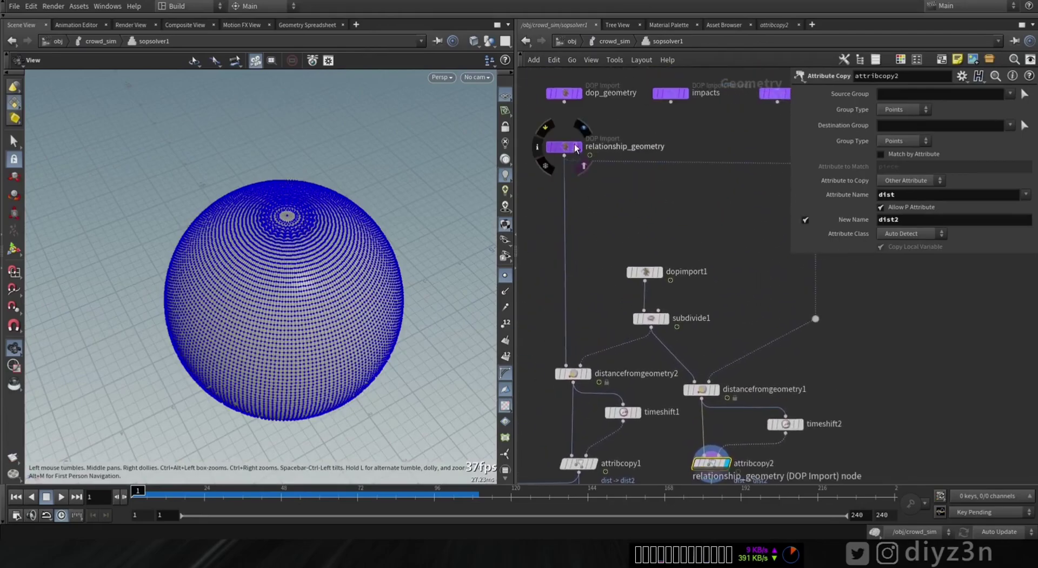
pyautogui.click(580, 147)
pyautogui.click(565, 147)
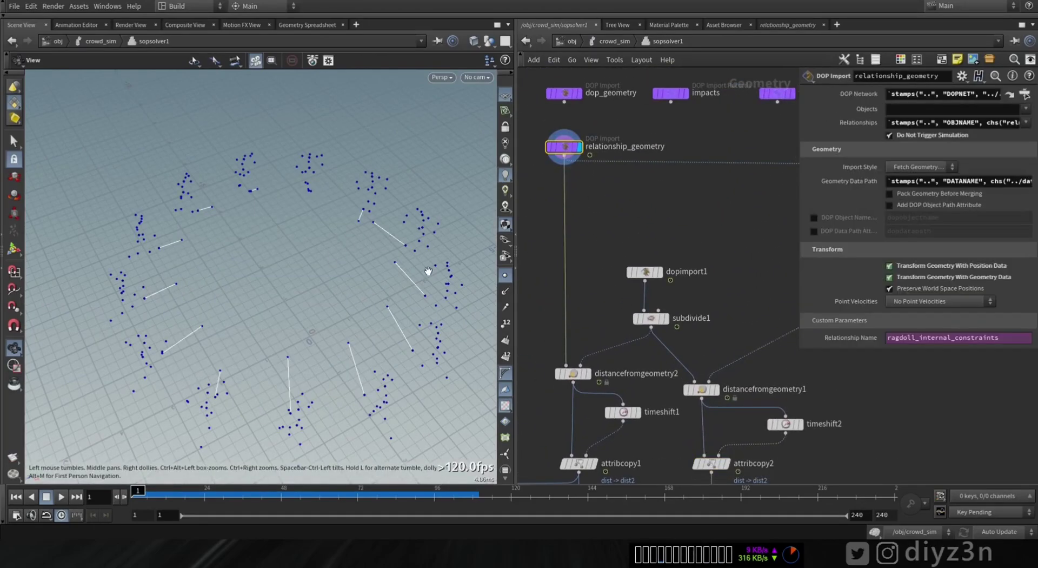
pyautogui.moveTo(679, 230); pyautogui.dragTo(701, 197, button='middle')
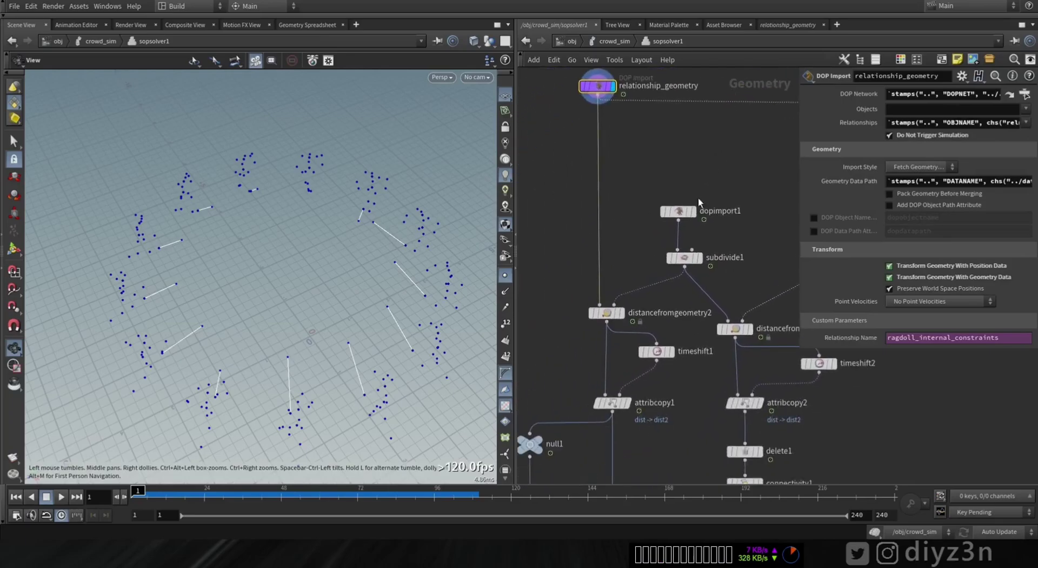
pyautogui.click(698, 191)
pyautogui.click(702, 240)
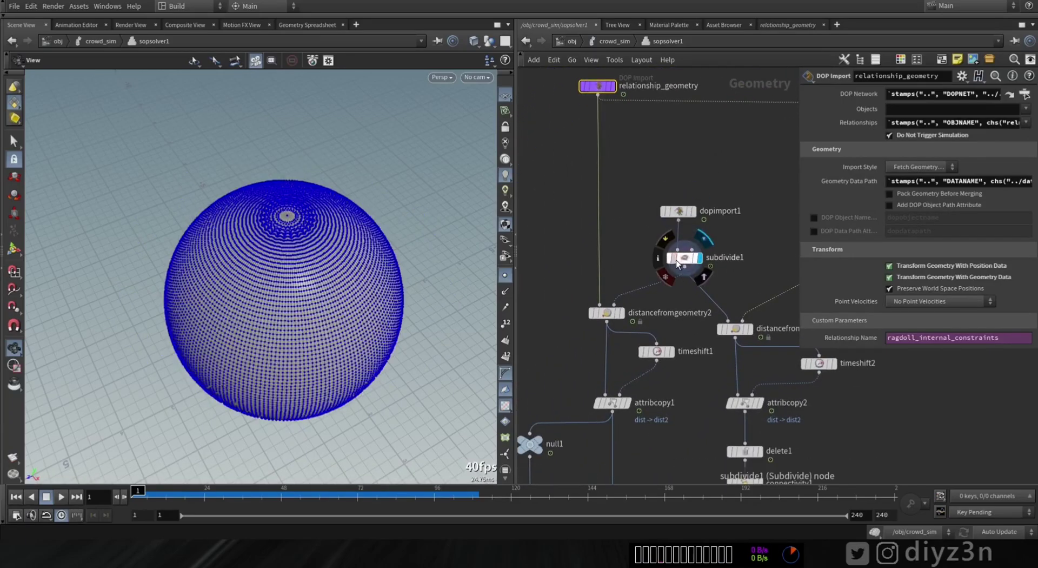
pyautogui.click(677, 260)
# Compare the displayed output of distancefromgeometry2 with subdivide1 and examine its dist output attribute setting.
pyautogui.click(626, 295)
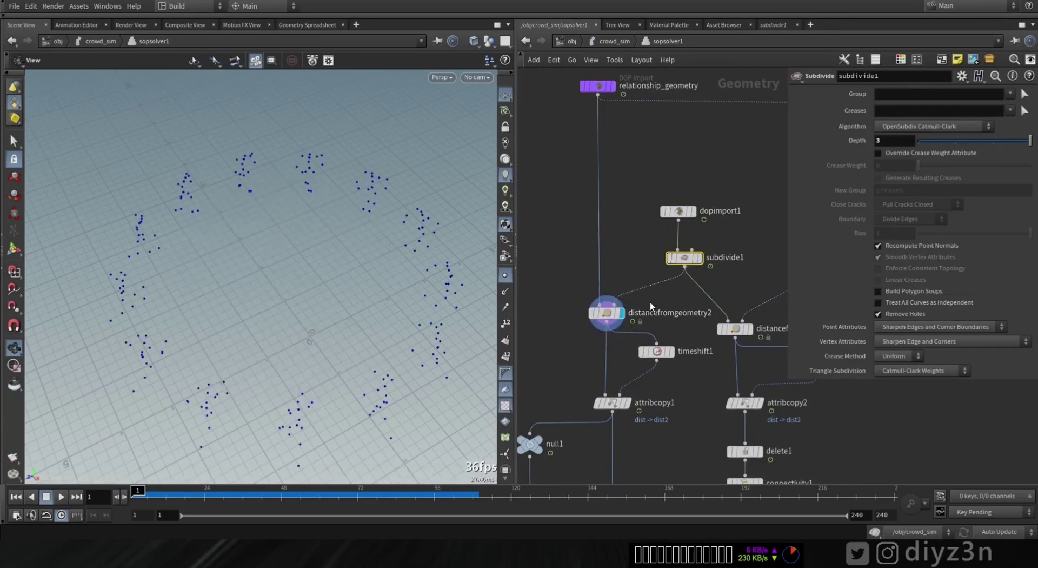
pyautogui.scroll(3, 595, 322)
pyautogui.click(595, 319)
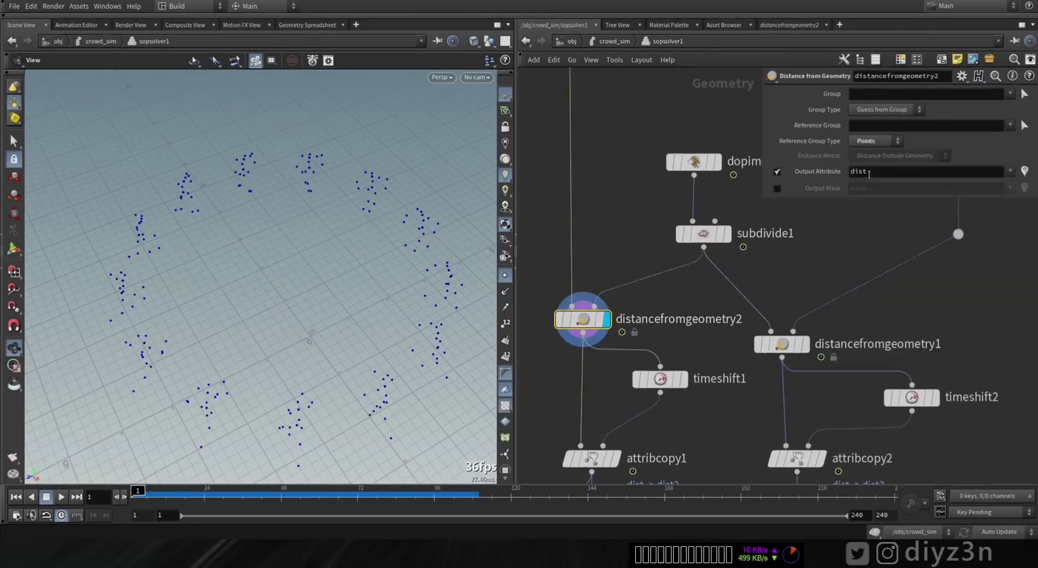
pyautogui.click(732, 205)
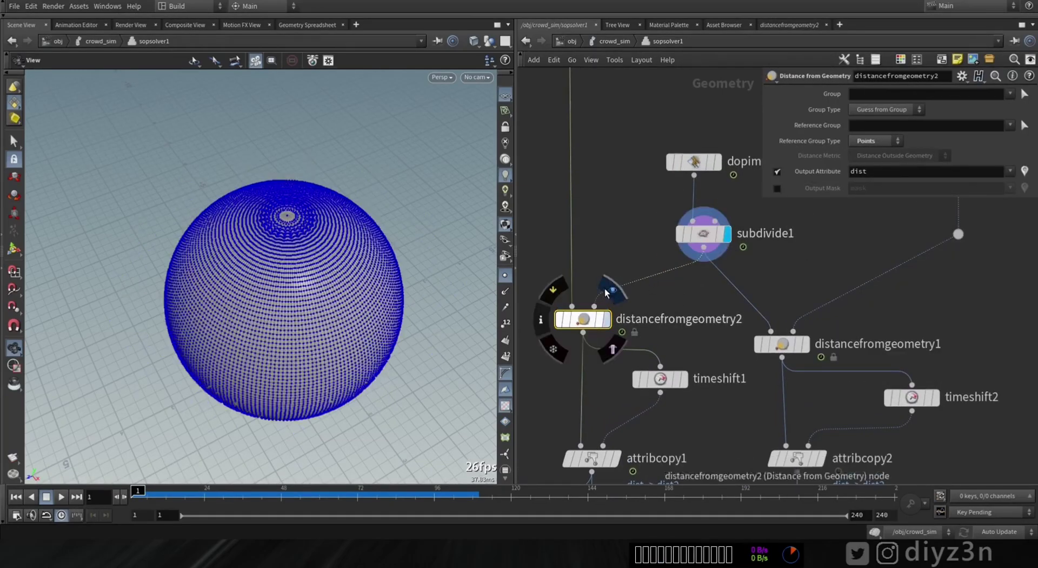
pyautogui.click(606, 292)
pyautogui.moveTo(688, 321); pyautogui.dragTo(700, 267, button='middle')
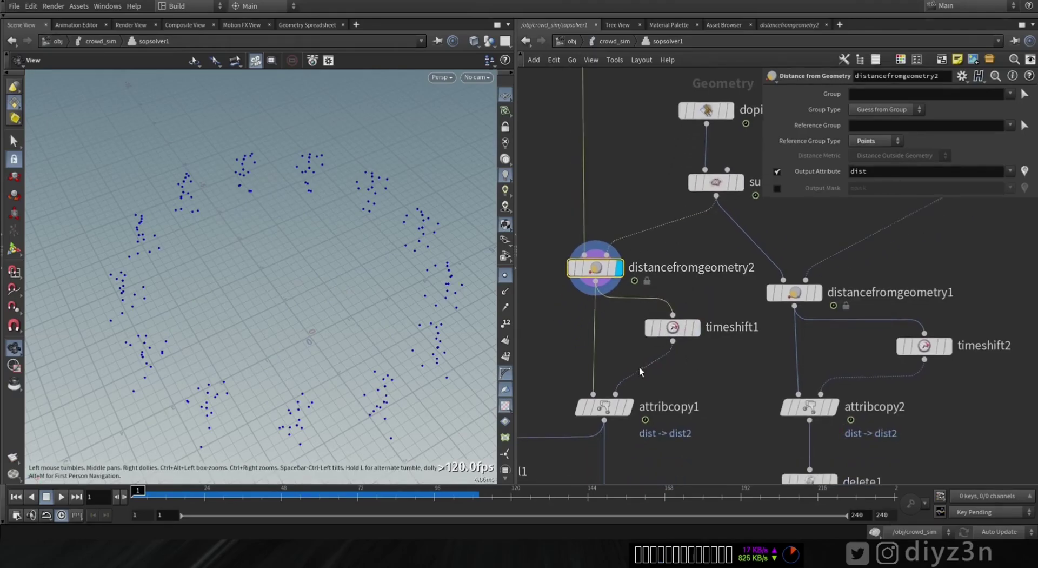
# Compare the dist and dist2 values of distancefromgeometry2, timeshift1 and attribcopy1 in the Geometry Spreadsheet while scrubbing the timeline.
pyautogui.click(298, 25)
pyautogui.moveTo(219, 482)
pyautogui.mouseDown()
pyautogui.moveTo(414, 488)
pyautogui.moveTo(205, 481)
pyautogui.mouseUp()
pyautogui.moveTo(139, 492); pyautogui.dragTo(209, 492)
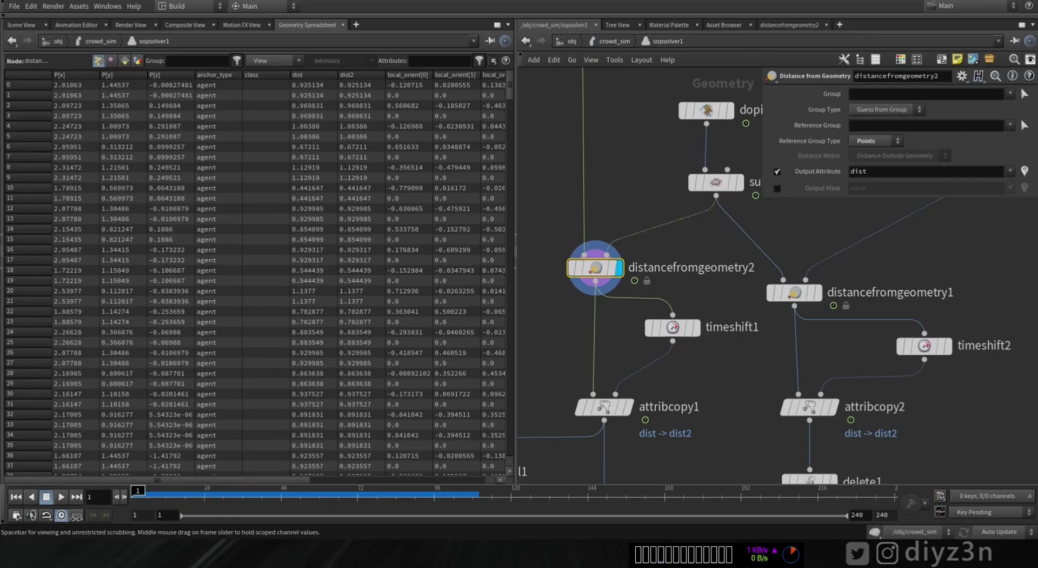
pyautogui.moveTo(699, 309)
pyautogui.click(684, 327)
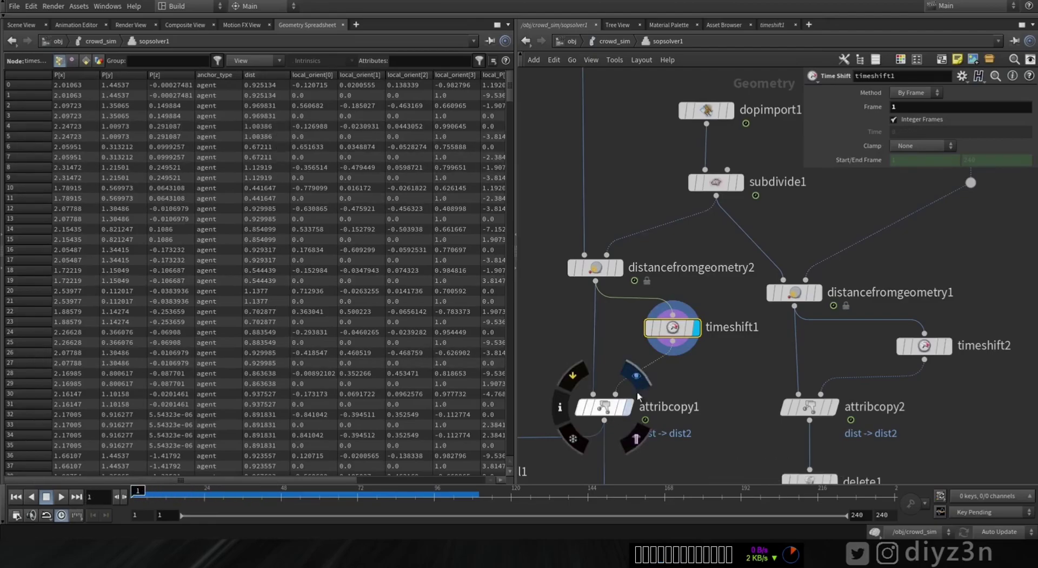
pyautogui.click(604, 407)
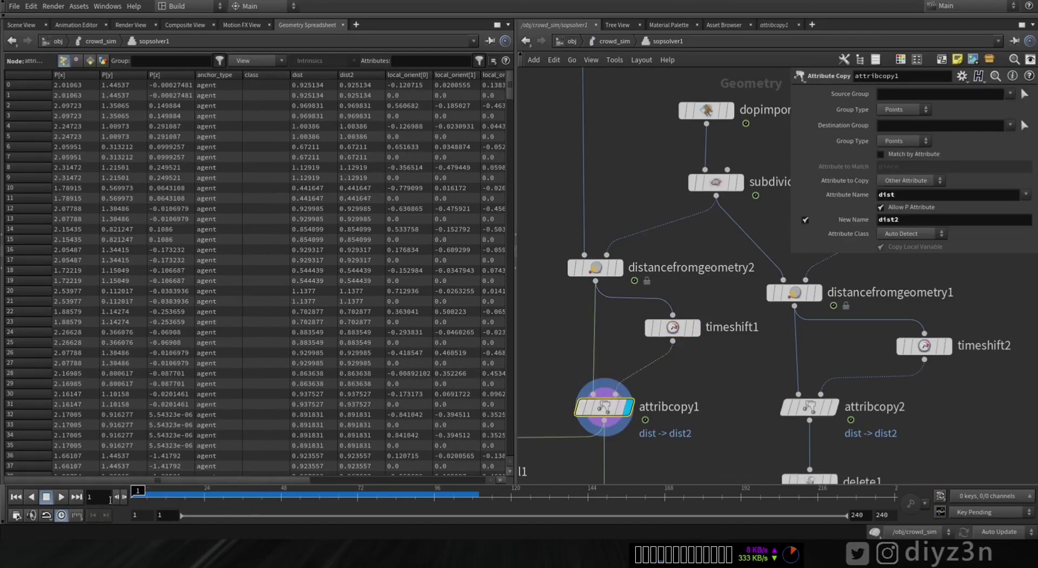
pyautogui.moveTo(138, 495)
pyautogui.mouseDown()
pyautogui.moveTo(217, 495)
pyautogui.moveTo(135, 494)
pyautogui.mouseUp()
pyautogui.click(20, 25)
pyautogui.moveTo(644, 447); pyautogui.dragTo(693, 242, button='middle')
pyautogui.moveTo(706, 362); pyautogui.dragTo(660, 239, button='middle')
pyautogui.click(634, 320)
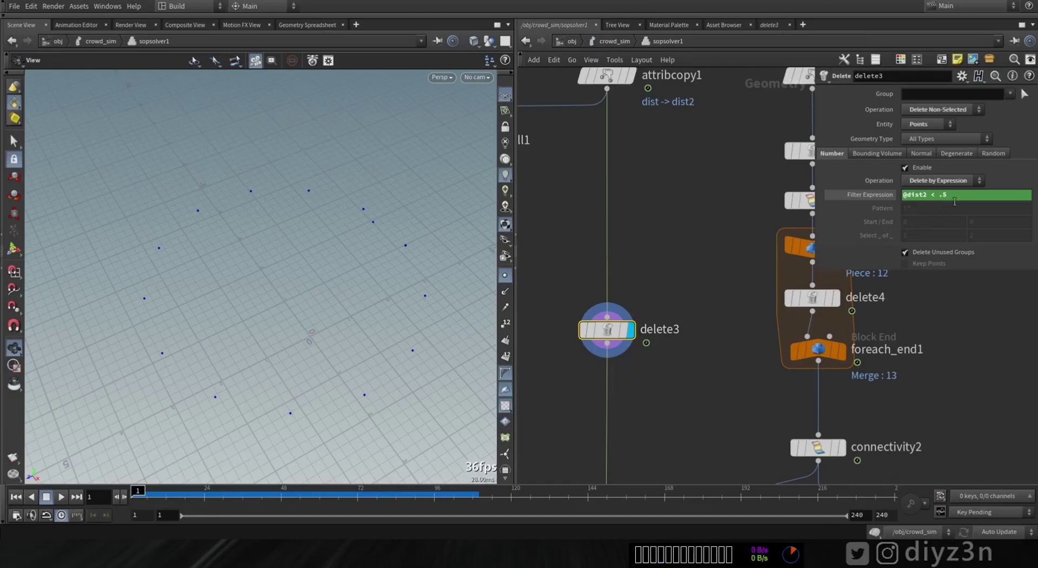
pyautogui.moveTo(274, 417); pyautogui.dragTo(375, 415, button='right')
pyautogui.click(506, 324)
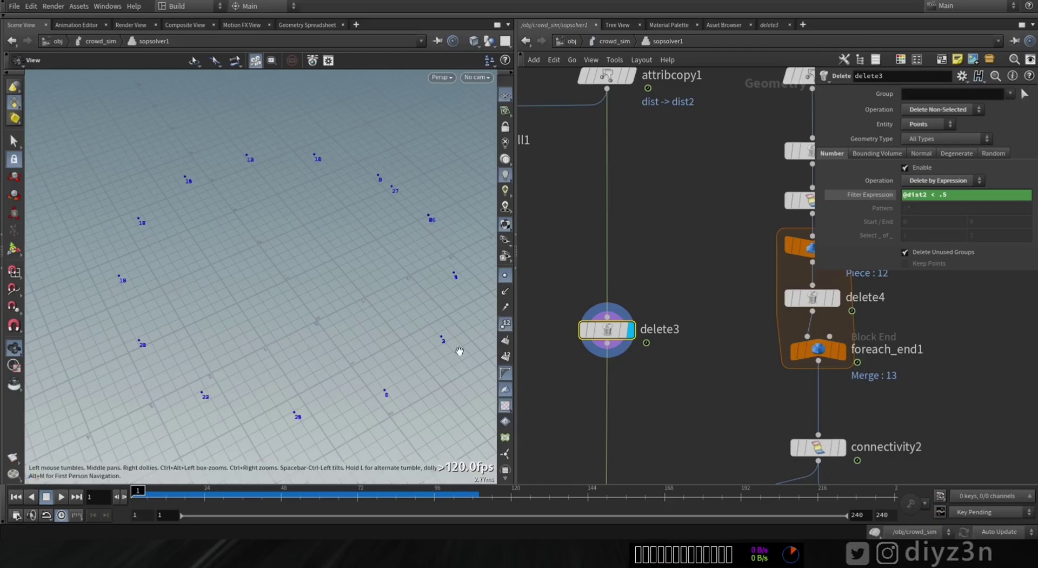
# Display distancefromgeometry1 below subdivide1 and examine its dist output attribute setting and the timeshift2 branch under it.
pyautogui.moveTo(698, 396); pyautogui.dragTo(683, 271, button='middle')
pyautogui.moveTo(698, 326); pyautogui.dragTo(641, 493, button='middle')
pyautogui.scroll(-2, 644, 252)
pyautogui.moveTo(757, 120); pyautogui.dragTo(738, 431, button='middle')
pyautogui.moveTo(687, 402)
pyautogui.click(720, 374)
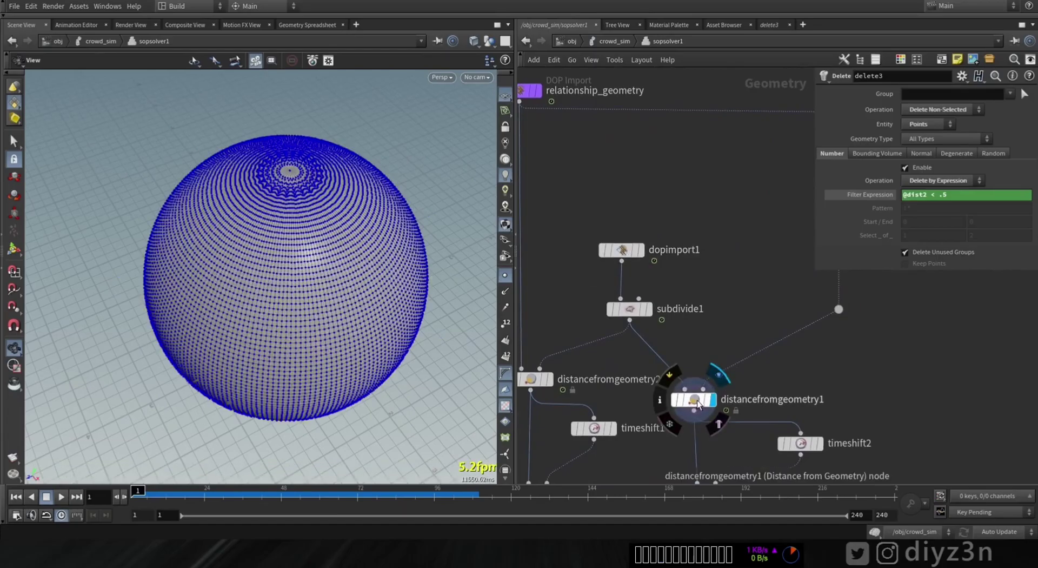
pyautogui.click(694, 400)
pyautogui.moveTo(814, 384); pyautogui.dragTo(792, 237, button='middle')
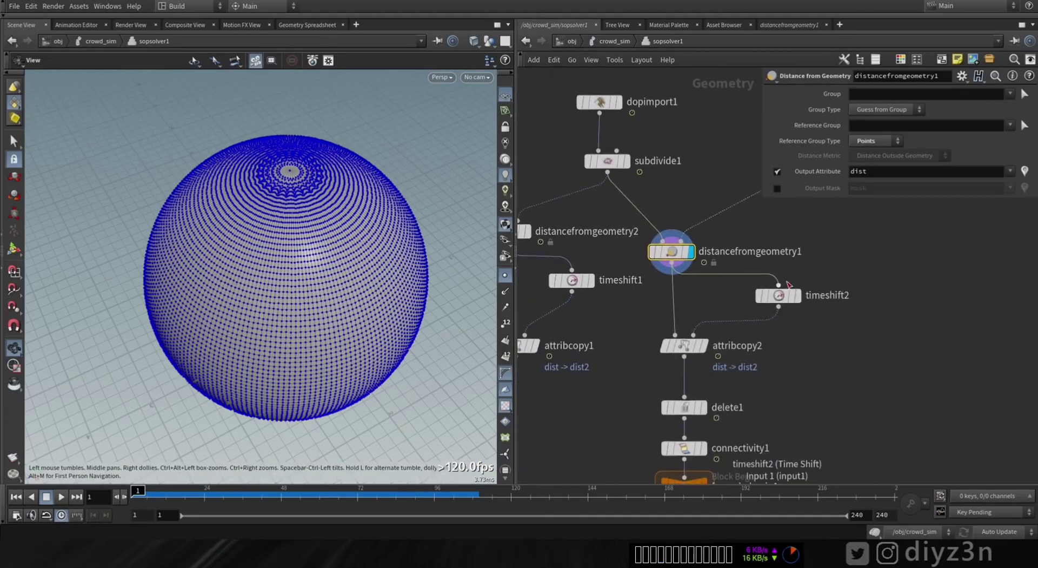
pyautogui.moveTo(764, 304)
pyautogui.click(703, 344)
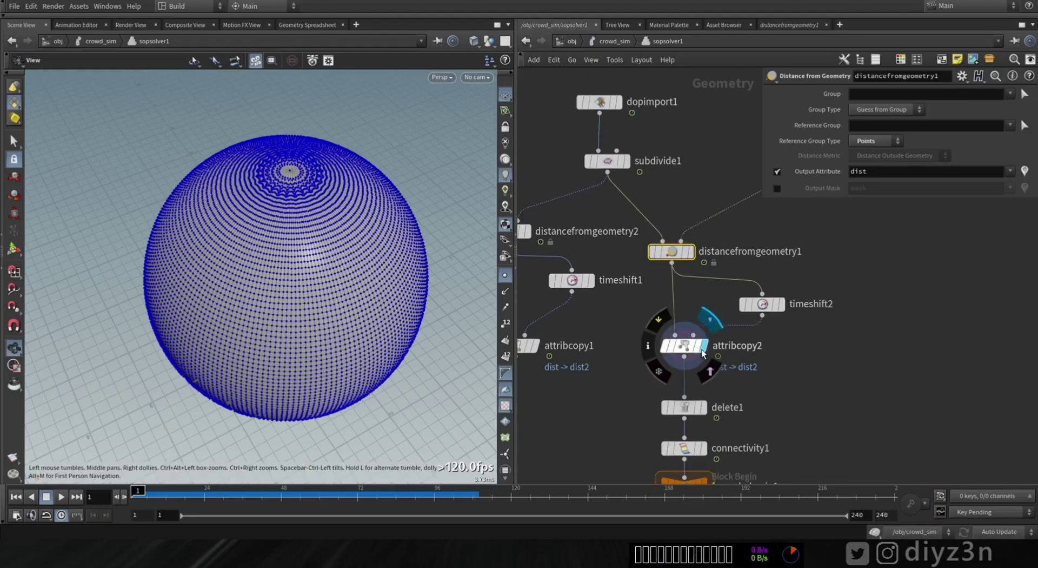
pyautogui.click(703, 407)
pyautogui.click(683, 406)
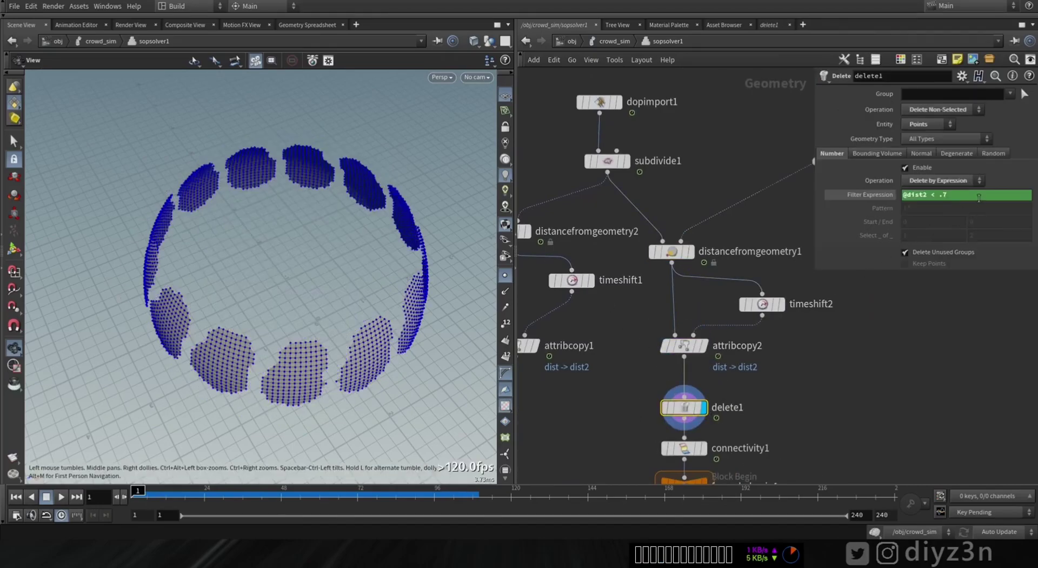
# Display connectivity1 on the sphere patches and examine the point pattern of delete4 inside the for-each block.
pyautogui.scroll(-5, 706, 261)
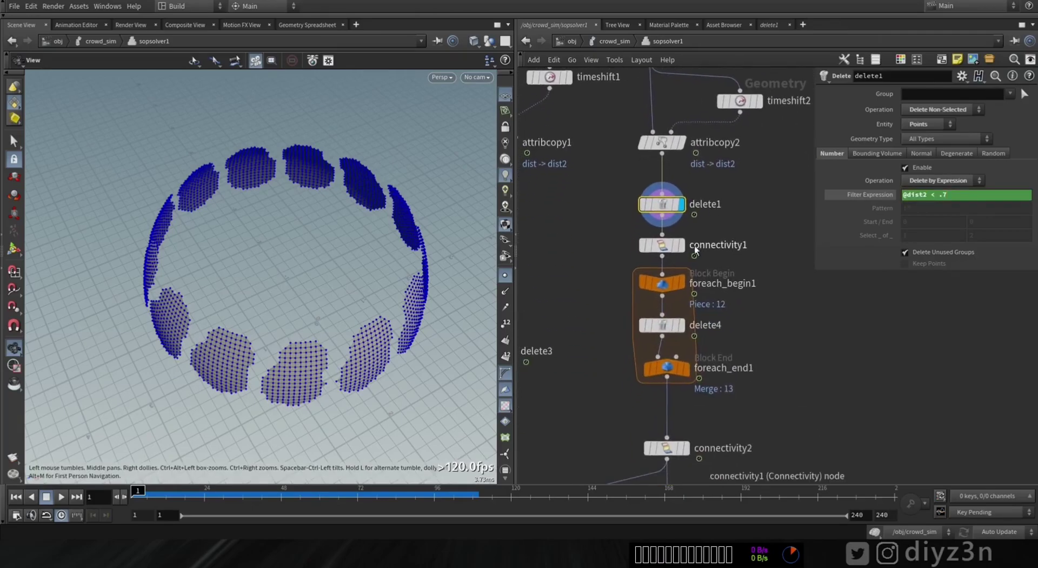
pyautogui.click(680, 245)
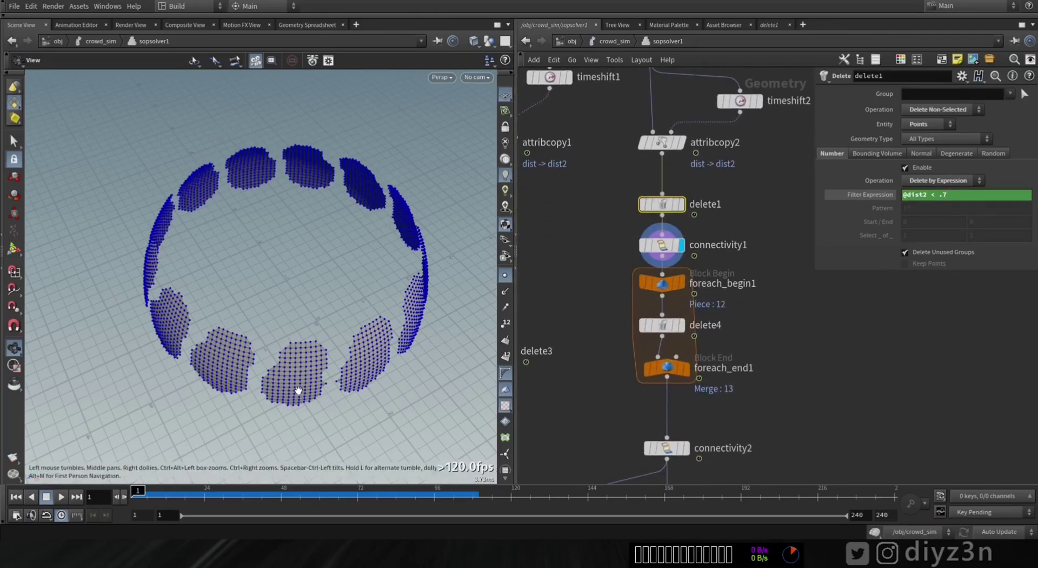
pyautogui.scroll(3, 297, 384)
pyautogui.moveTo(677, 338)
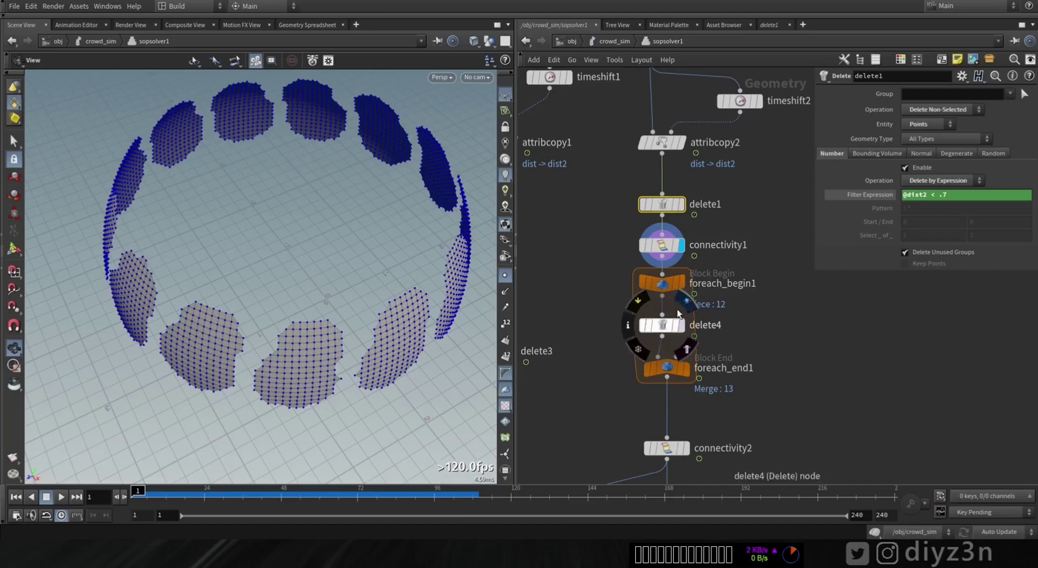
pyautogui.click(662, 283)
pyautogui.click(660, 326)
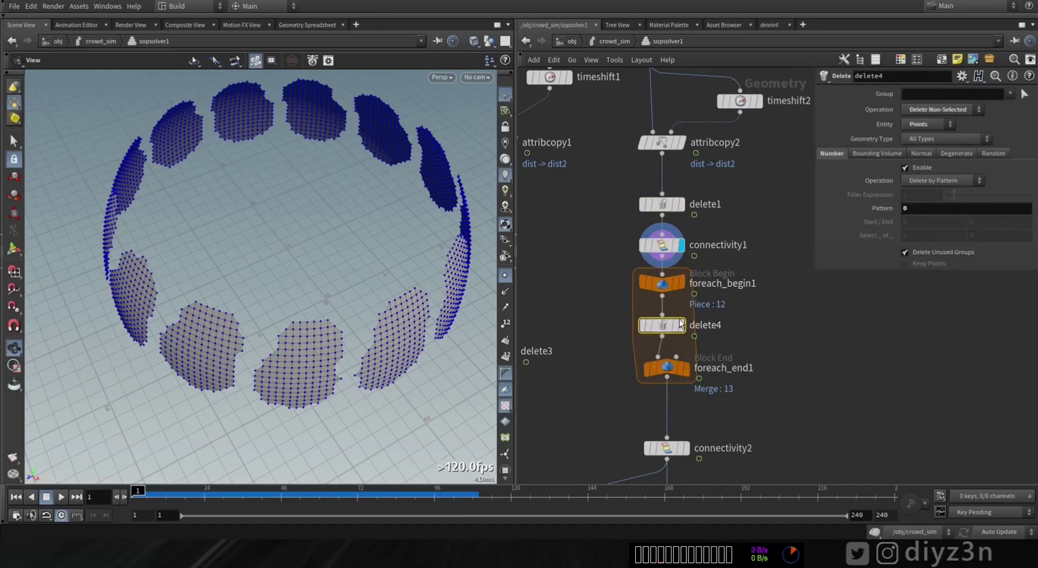
# Display foreach_end1 and show point numbers to inspect the single point kept for each piece.
pyautogui.click(685, 369)
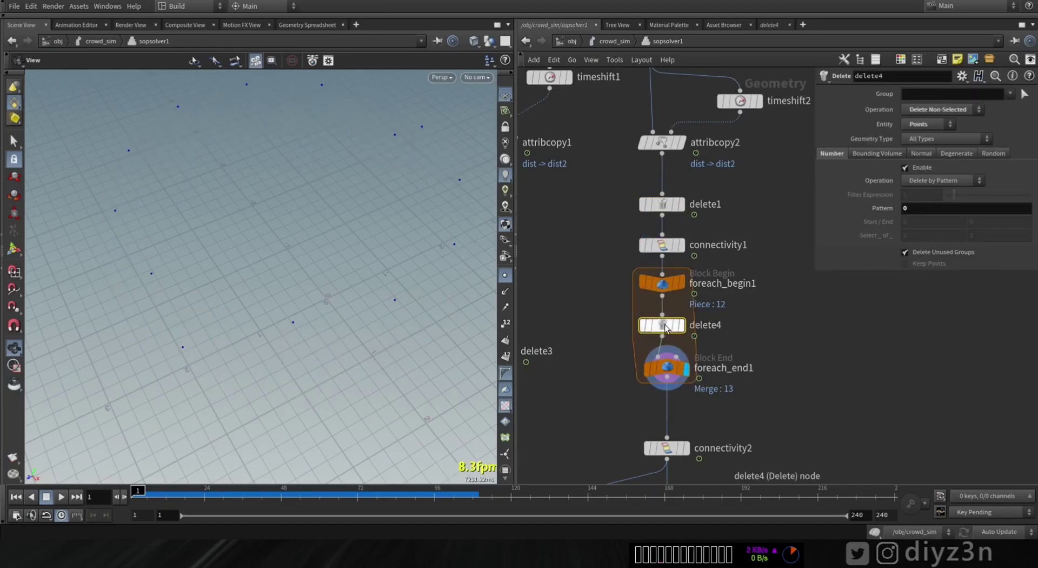
pyautogui.click(505, 323)
pyautogui.moveTo(178, 347); pyautogui.dragTo(219, 325)
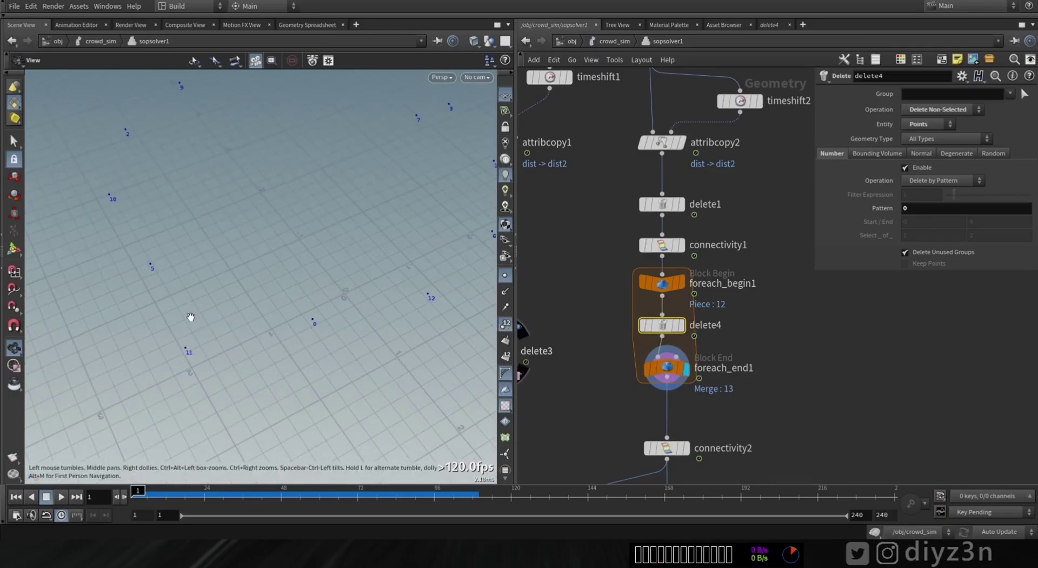
# Display connectivity2 and visualize its class point attribute as labels in the viewport from its node info.
pyautogui.moveTo(643, 361); pyautogui.dragTo(698, 320, button='middle')
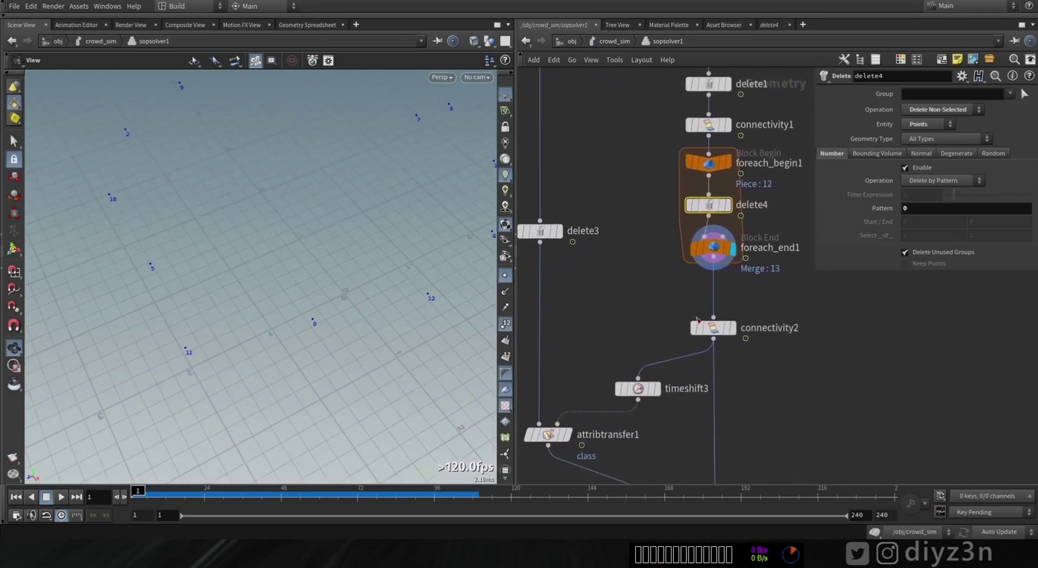
pyautogui.click(733, 328)
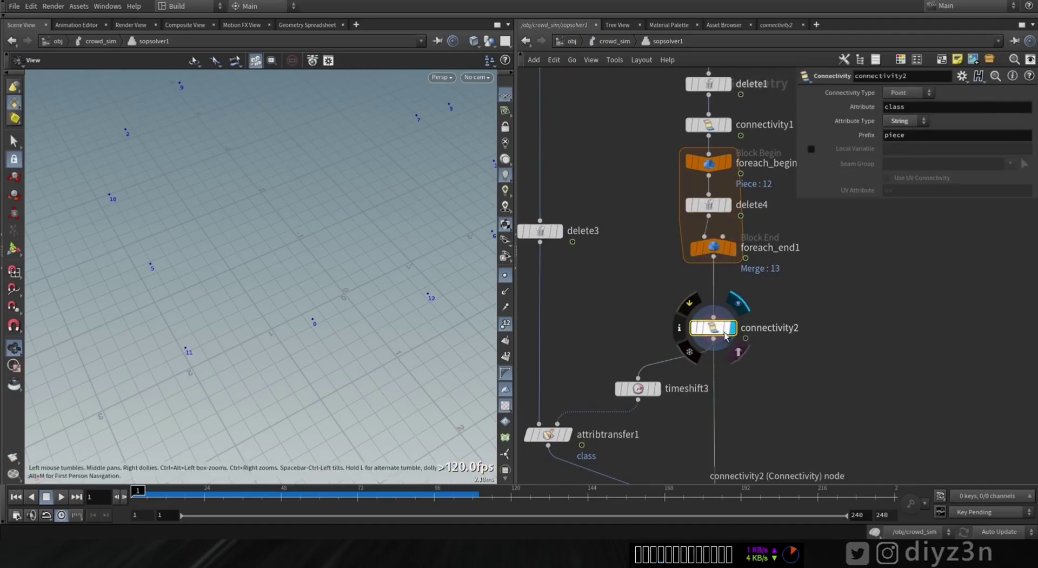
pyautogui.click(679, 328)
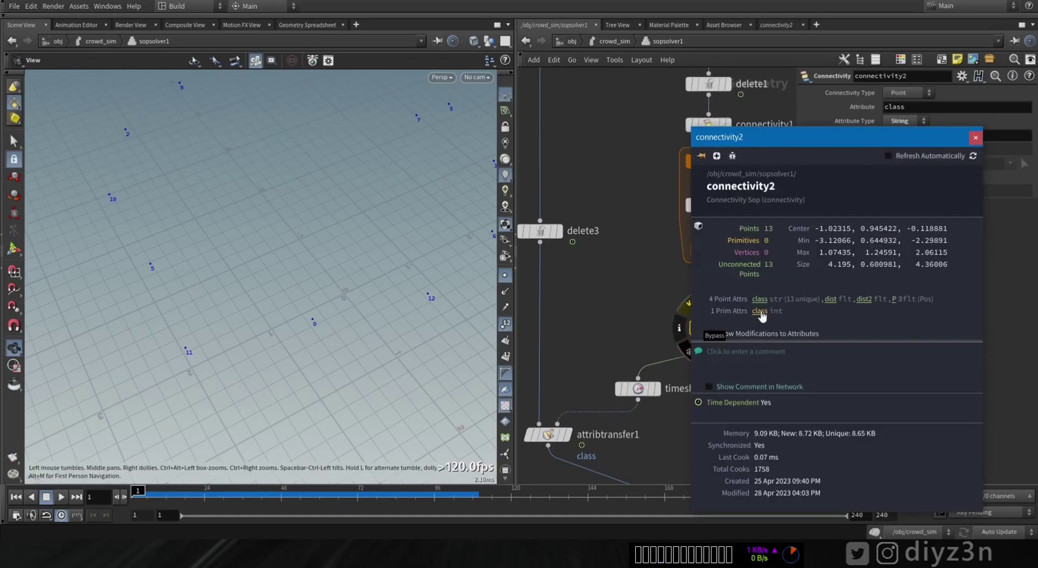
pyautogui.click(762, 299)
pyautogui.click(976, 138)
pyautogui.moveTo(161, 368); pyautogui.dragTo(388, 347, button='right')
pyautogui.moveTo(347, 315); pyautogui.dragTo(113, 372, button='middle')
pyautogui.moveTo(217, 305); pyautogui.dragTo(394, 391, button='middle')
pyautogui.moveTo(325, 346); pyautogui.dragTo(115, 320, button='right')
pyautogui.scroll(-6, 285, 308)
# Hide the viewport grid and turn off point numbers so only the class labels mark the points.
pyautogui.press('d')
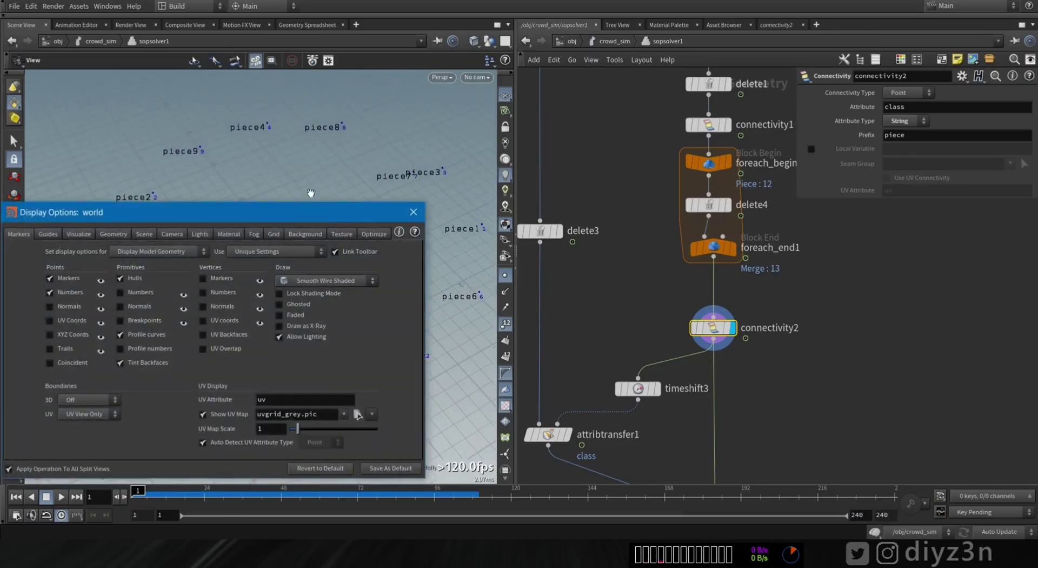
pyautogui.click(273, 234)
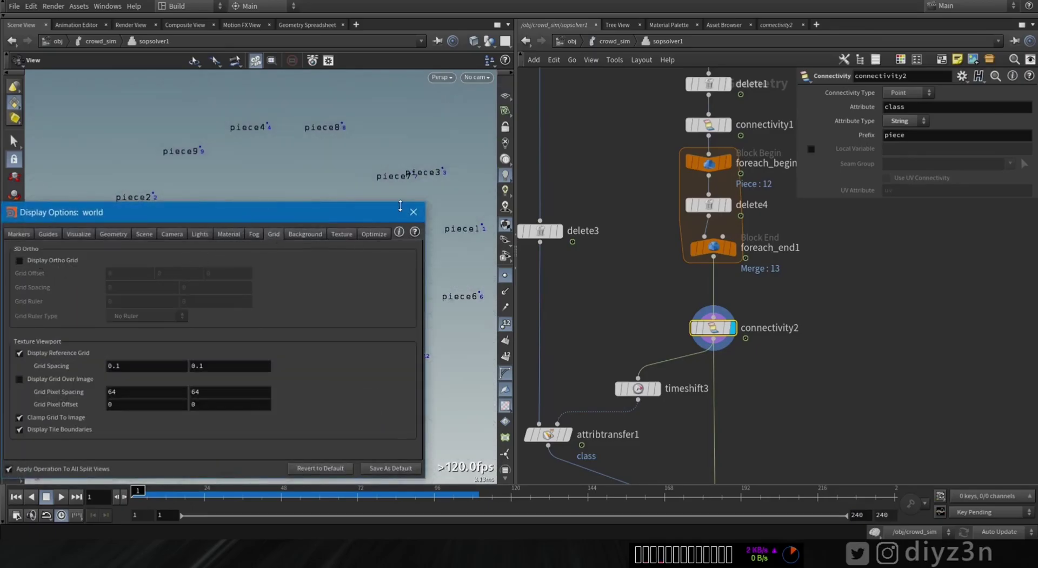
pyautogui.click(414, 211)
pyautogui.moveTo(273, 341); pyautogui.dragTo(172, 362)
pyautogui.click(505, 323)
# Compare the points and class labels of delete3 with those of connectivity2 by displaying each in turn.
pyautogui.moveTo(665, 302); pyautogui.dragTo(719, 293, button='middle')
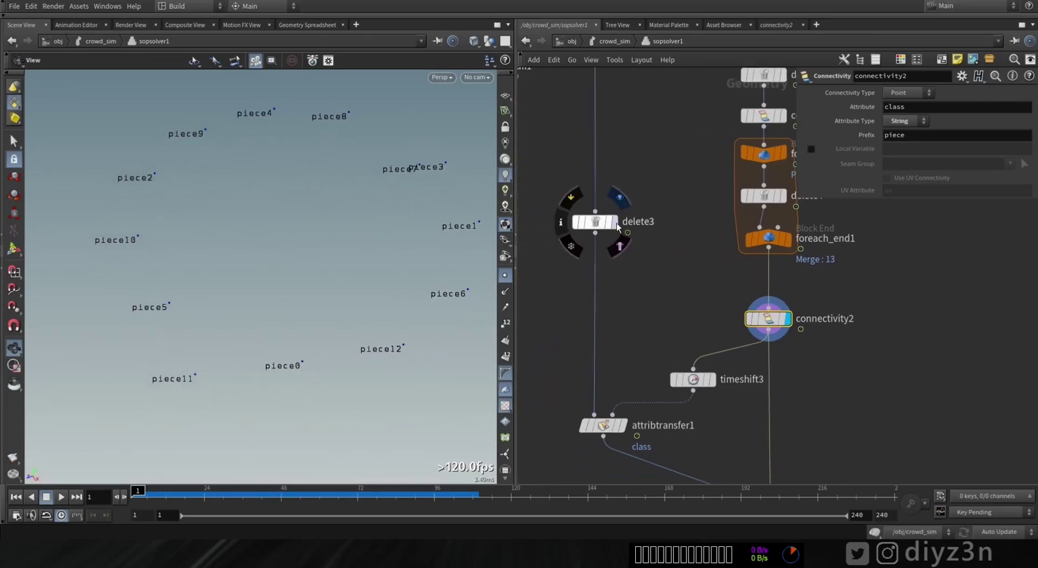
pyautogui.click(613, 221)
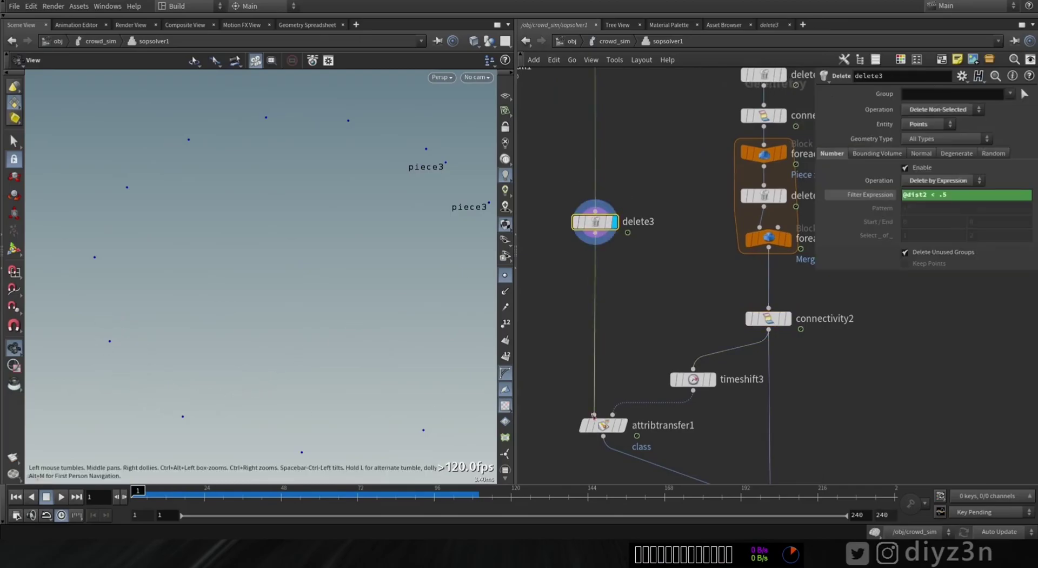
pyautogui.click(787, 318)
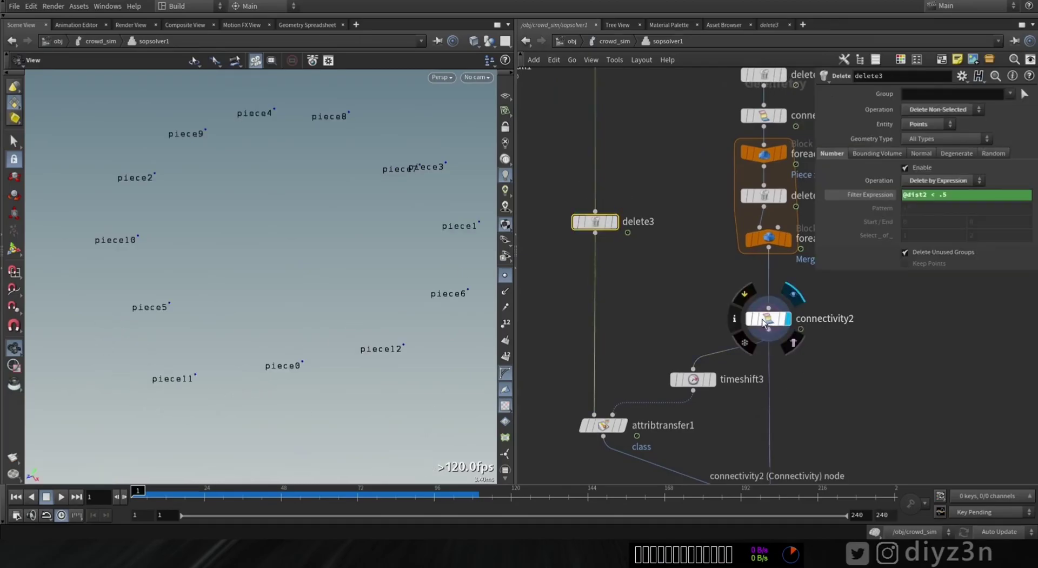
pyautogui.click(595, 222)
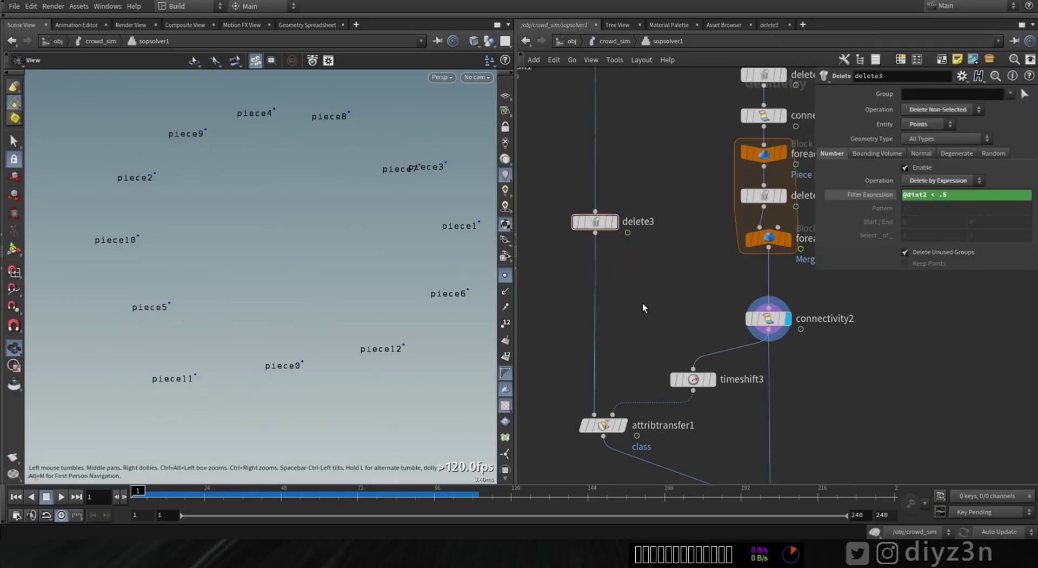
# Create a Merge node combining delete3 and connectivity2, and display it.
pyautogui.press('Tab')
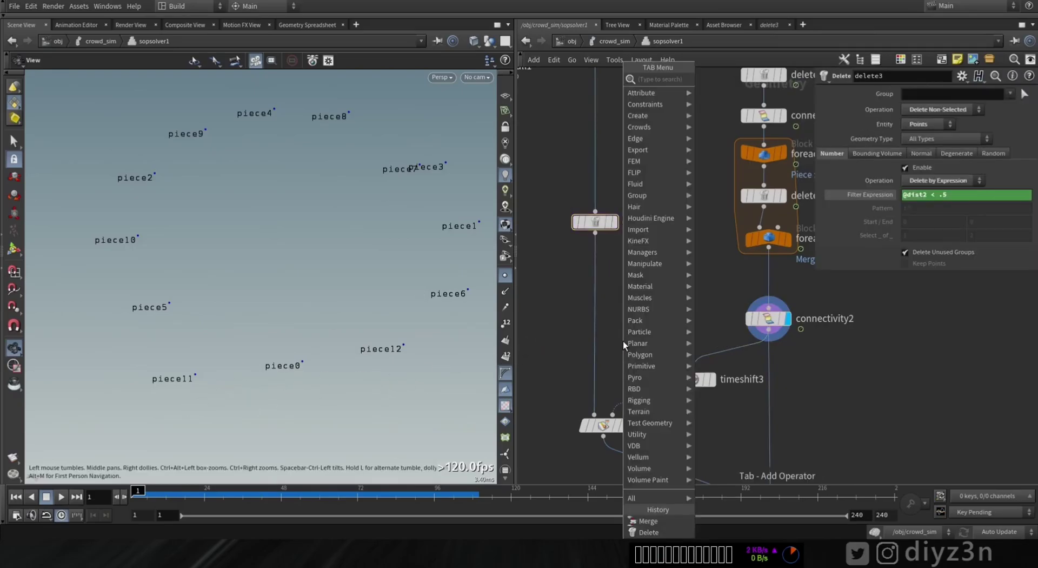
pyautogui.write('mer')
pyautogui.click(713, 80)
pyautogui.click(652, 318)
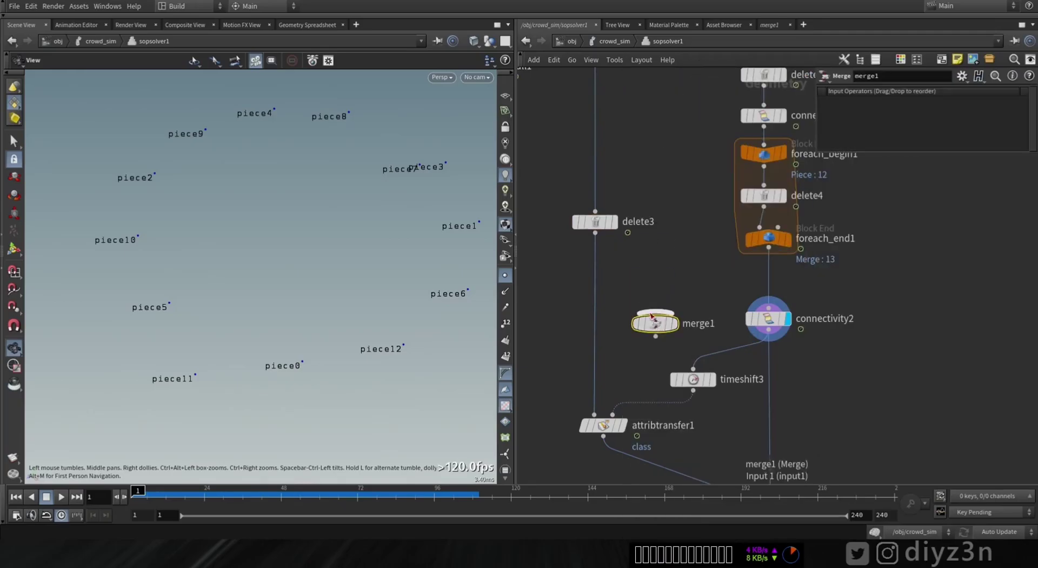
pyautogui.click(595, 233)
pyautogui.click(651, 312)
pyautogui.click(768, 329)
pyautogui.click(665, 312)
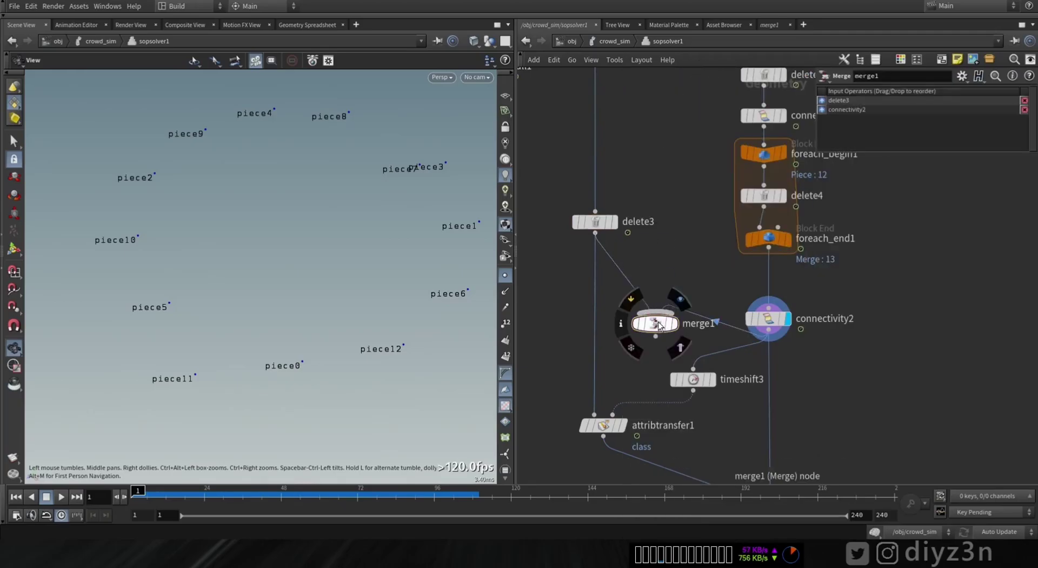
pyautogui.click(678, 307)
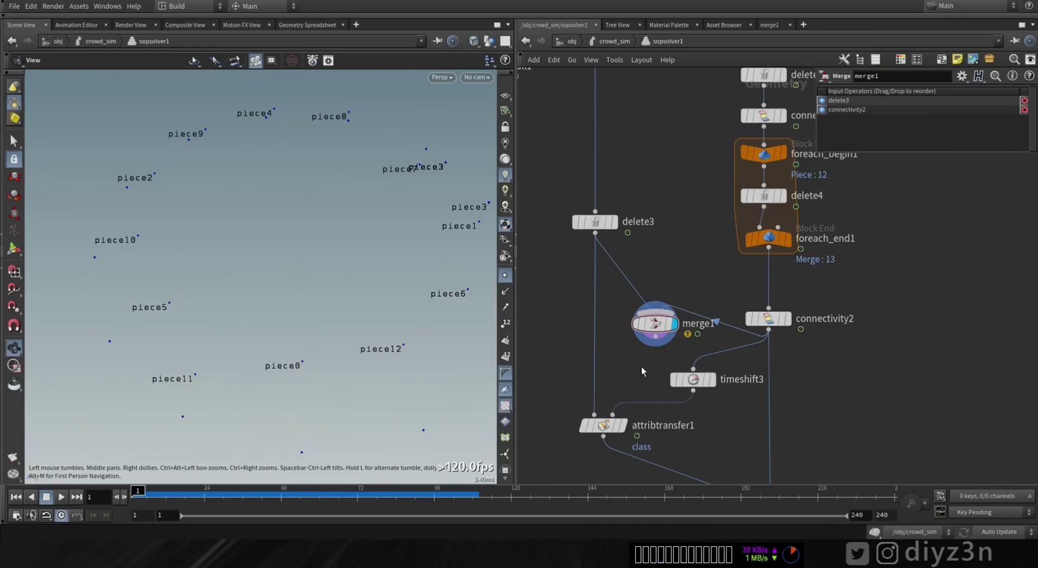
# Attach an Add node to the new Merge node's output and display it.
pyautogui.press('Tab')
pyautogui.write('ad')
pyautogui.click(722, 80)
pyautogui.click(628, 376)
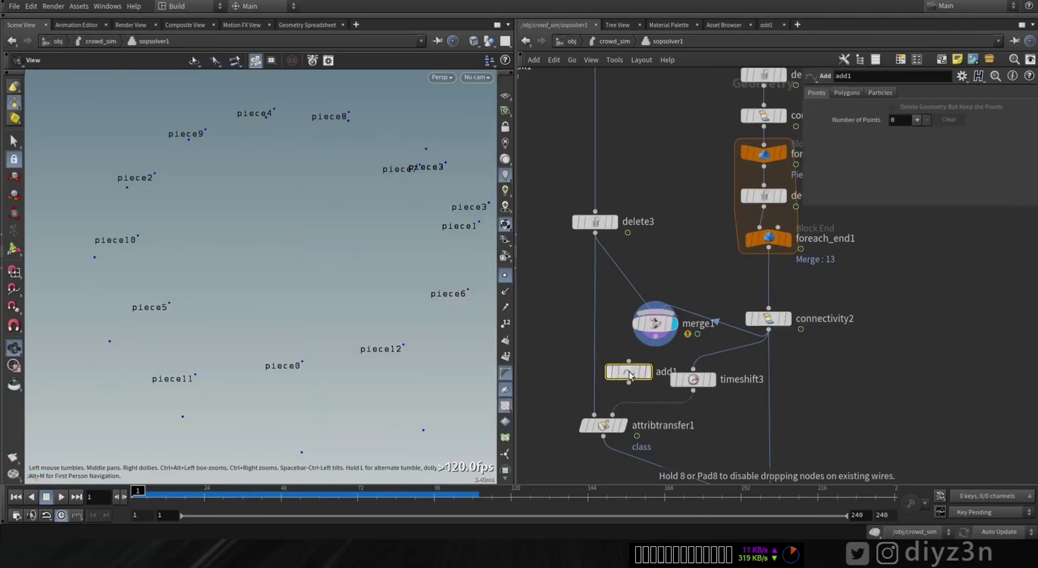
pyautogui.click(648, 371)
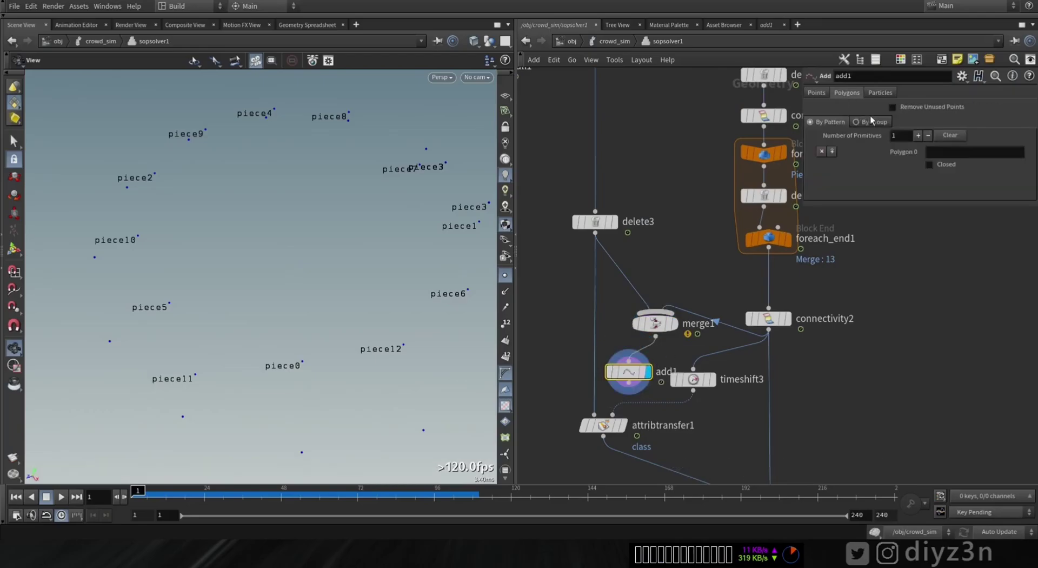
# Try building polygons by group with Skip every Nth point and N 8, and delete both the Add and Merge nodes.
pyautogui.click(871, 121)
pyautogui.click(933, 152)
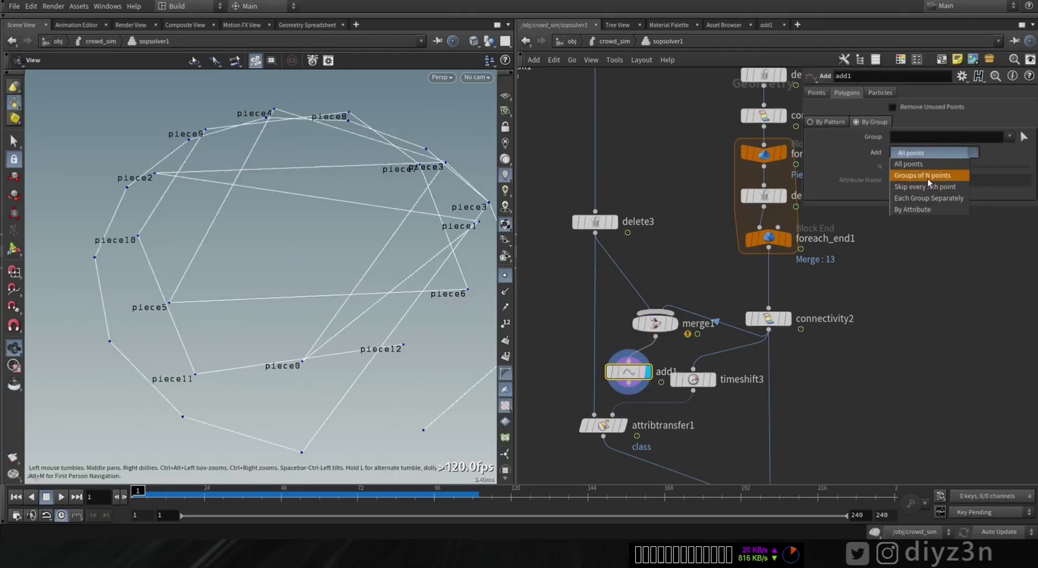
pyautogui.click(929, 186)
pyautogui.moveTo(943, 166); pyautogui.dragTo(969, 167)
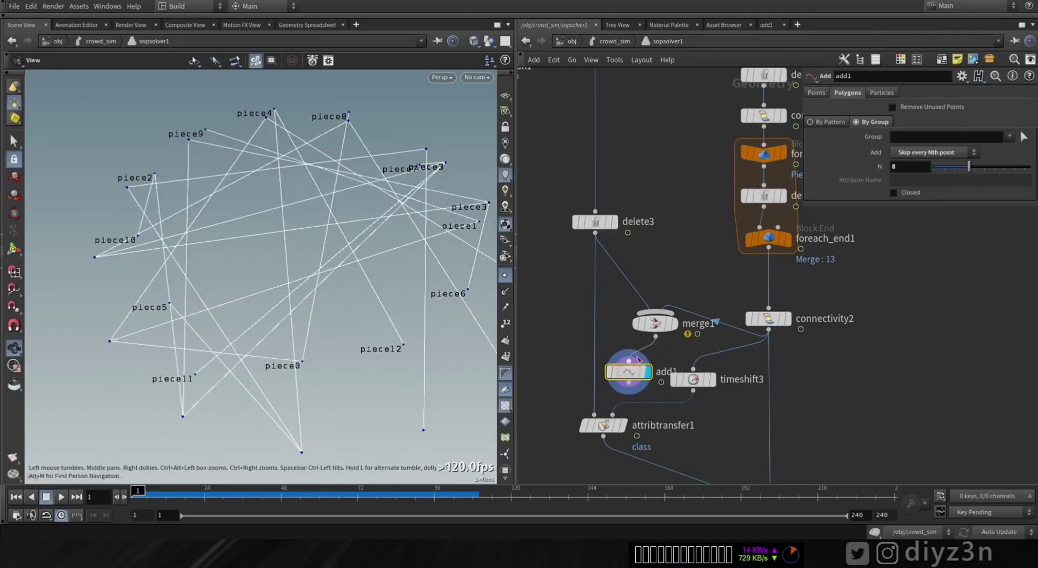
pyautogui.press('Delete')
pyautogui.press('Delete')
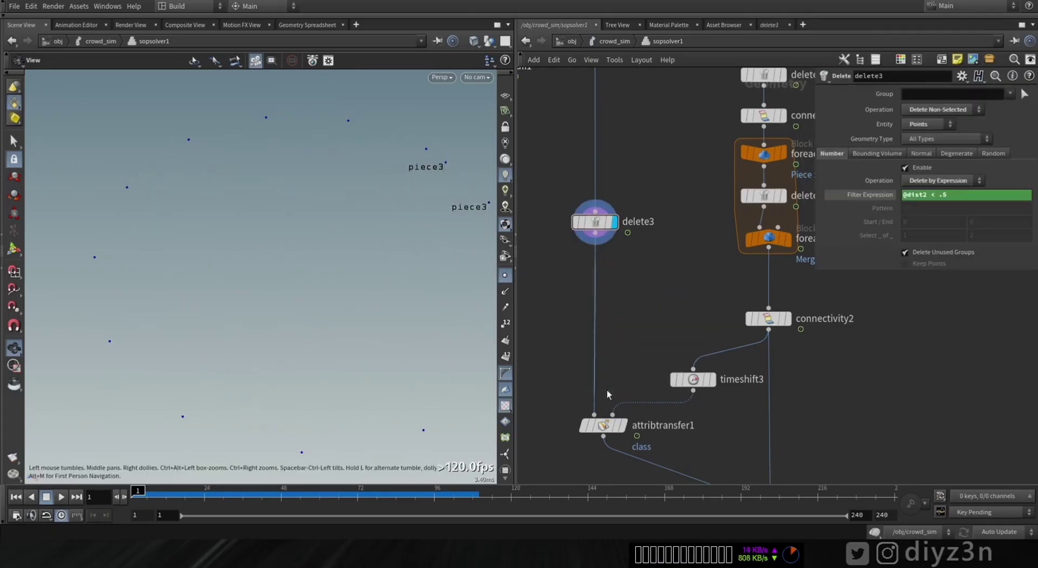
# Compare timeshift3 with connectivity2 while scrubbing the timeline, and return to frame 1.
pyautogui.click(714, 379)
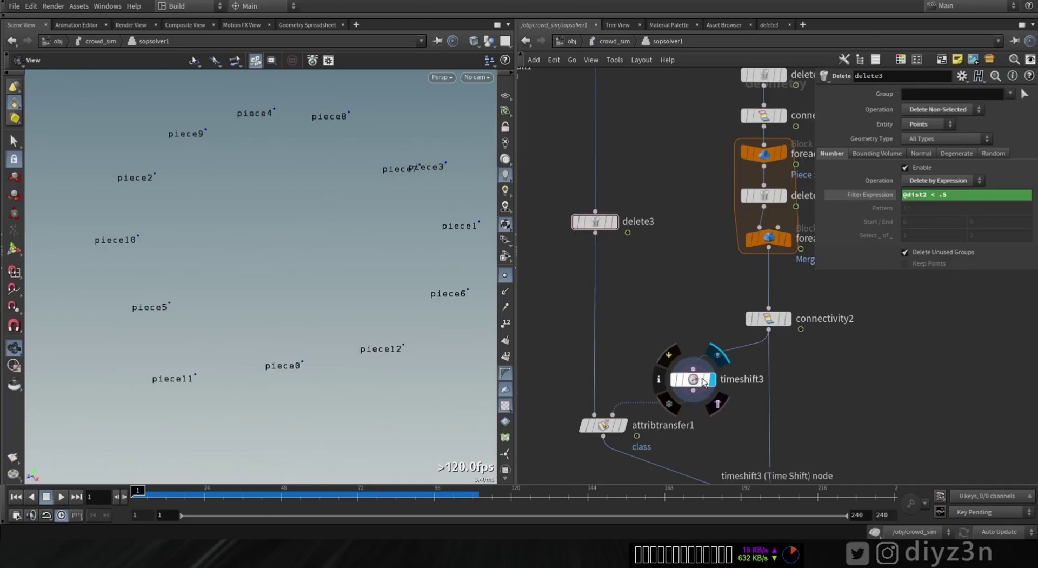
pyautogui.click(788, 318)
pyautogui.moveTo(145, 491)
pyautogui.mouseDown()
pyautogui.moveTo(335, 492)
pyautogui.moveTo(135, 492)
pyautogui.mouseUp()
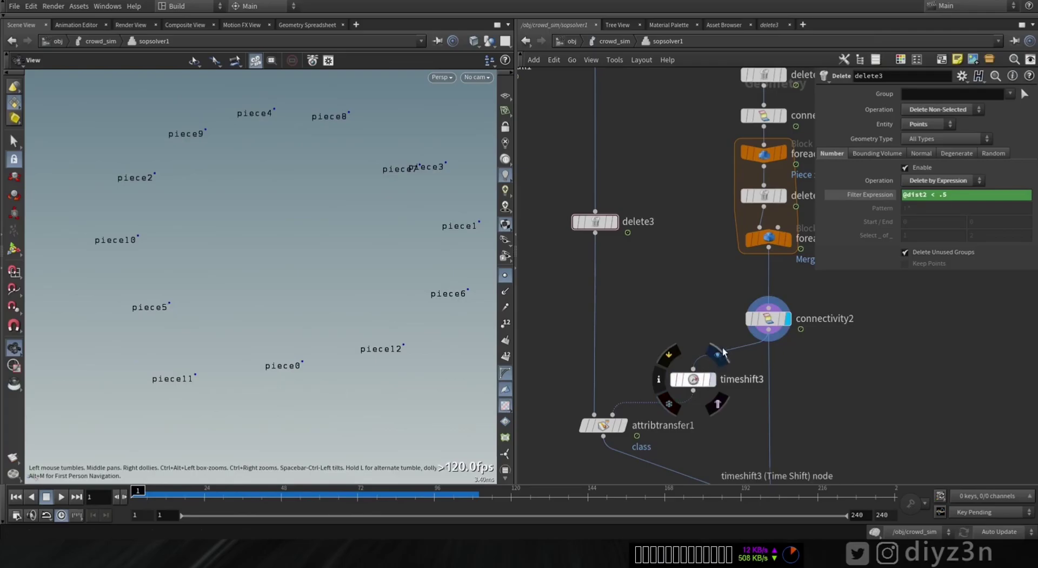
pyautogui.click(713, 379)
pyautogui.moveTo(208, 499); pyautogui.dragTo(138, 491)
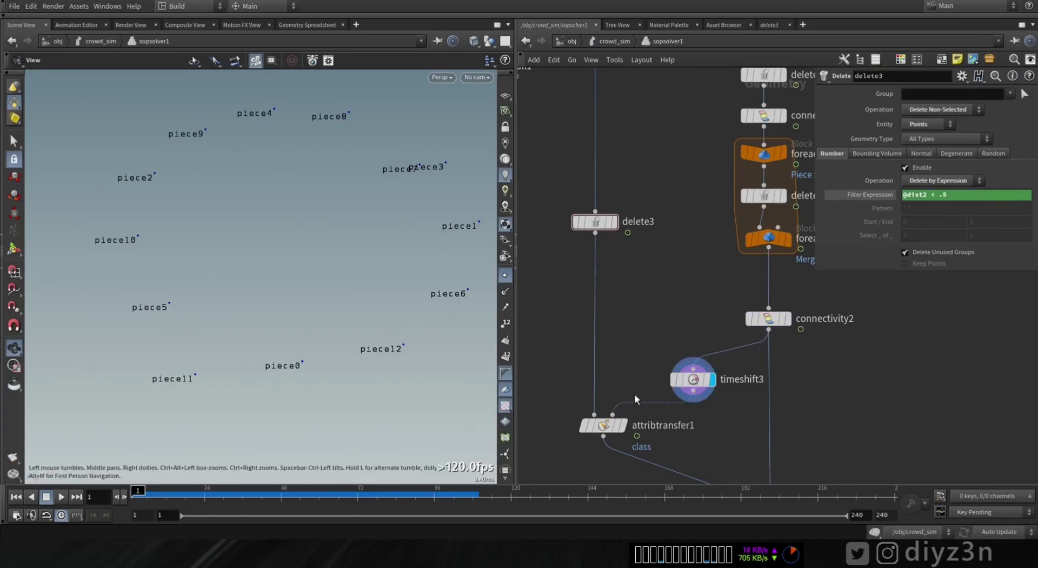
# Display attribtransfer1 and merge3 in turn, examining the class point attribute transfer and the paired piece labels.
pyautogui.click(621, 427)
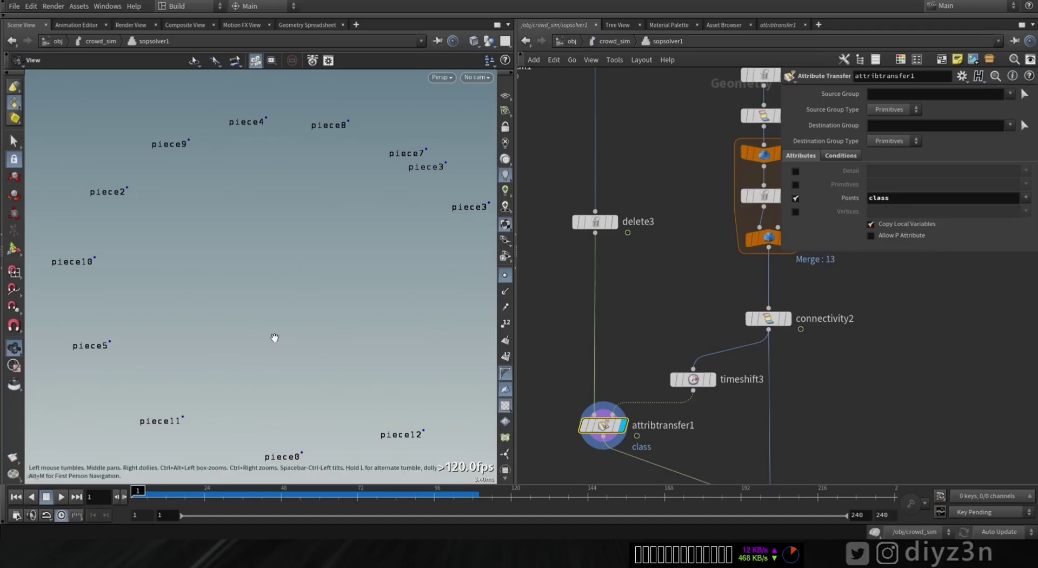
pyautogui.moveTo(714, 421); pyautogui.dragTo(672, 354, button='middle')
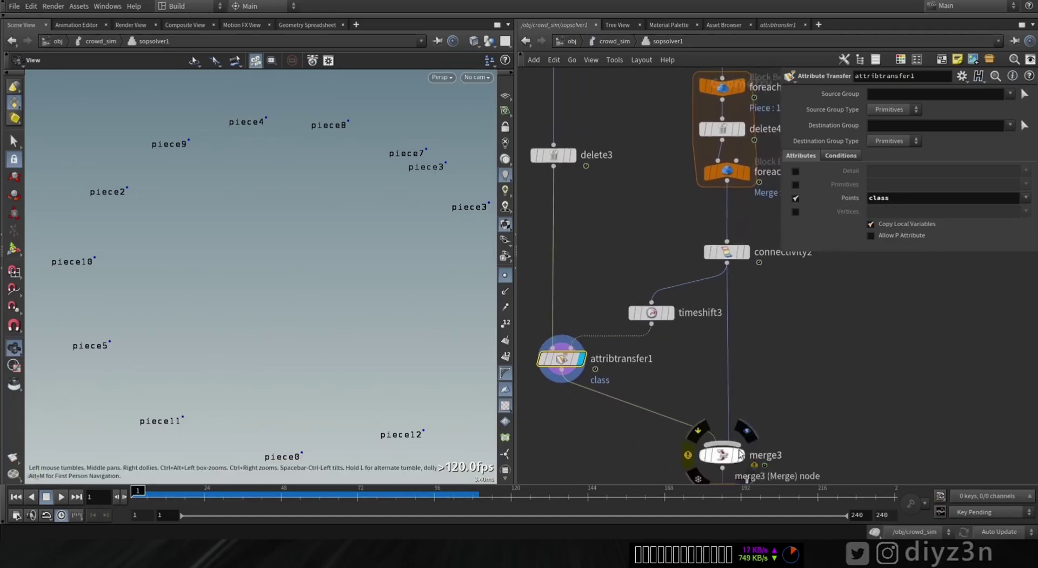
pyautogui.click(723, 452)
pyautogui.moveTo(123, 424); pyautogui.dragTo(214, 388)
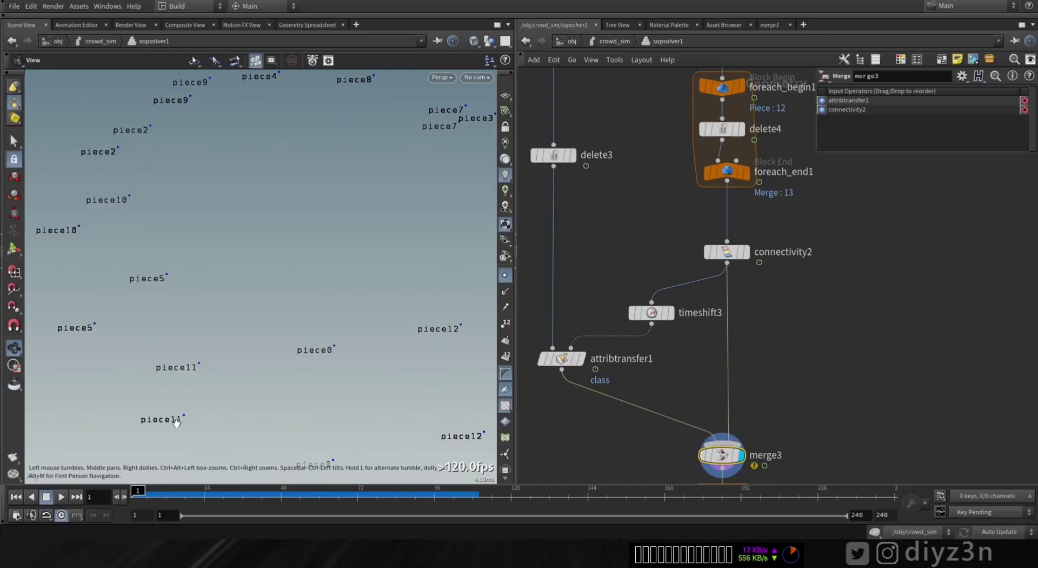
pyautogui.moveTo(99, 300); pyautogui.dragTo(182, 284)
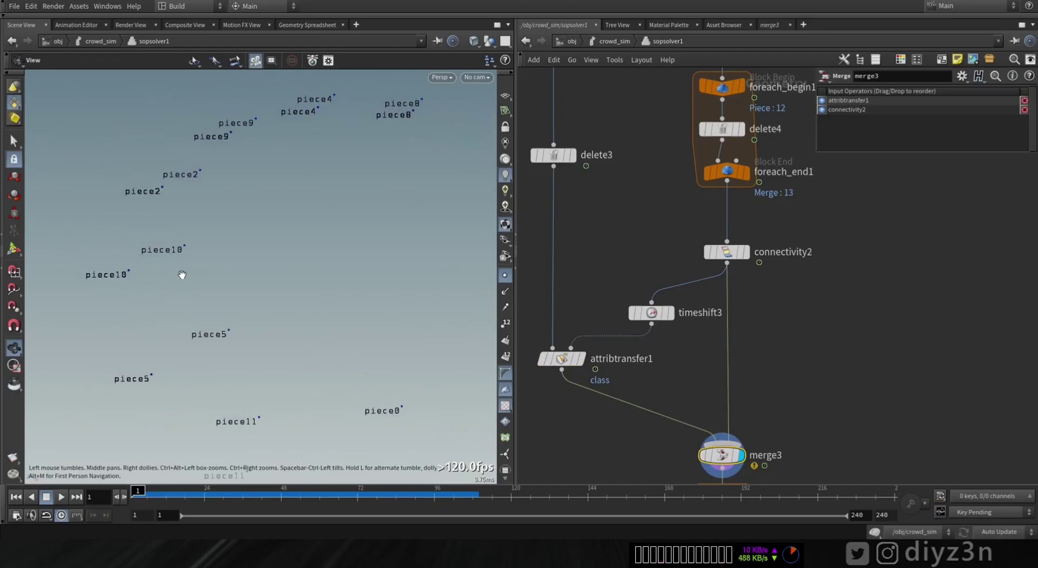
# Examine the for-each block below merge3, checking the Block Begin settings and the Piece Attribute on foreach_end2.
pyautogui.moveTo(313, 297)
pyautogui.mouseDown(button='right')
pyautogui.moveTo(340, 287)
pyautogui.moveTo(303, 292)
pyautogui.mouseUp(button='right')
pyautogui.click(562, 358)
pyautogui.moveTo(752, 403); pyautogui.dragTo(693, 230, button='middle')
pyautogui.click(664, 328)
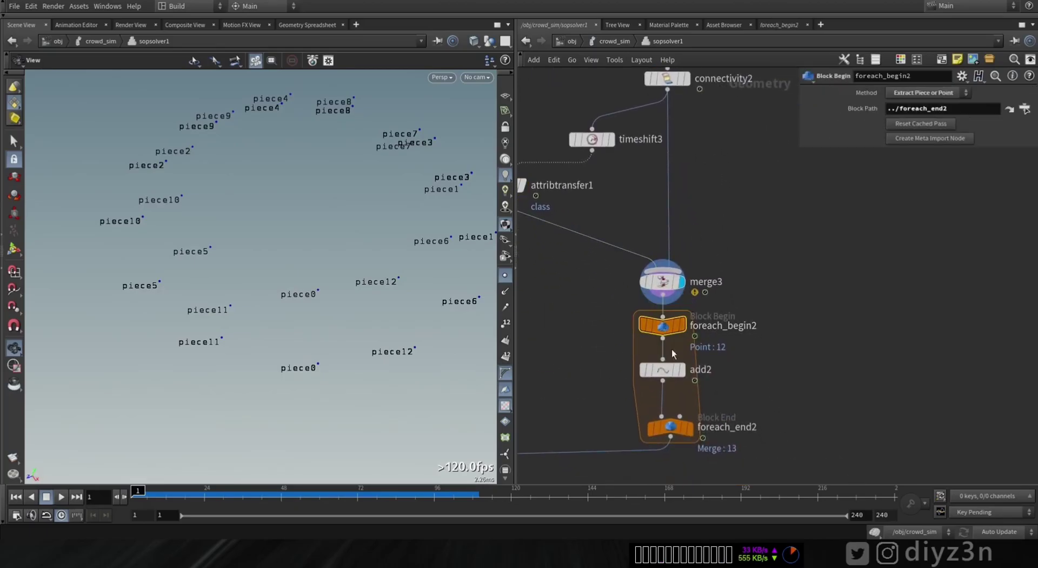
pyautogui.click(670, 427)
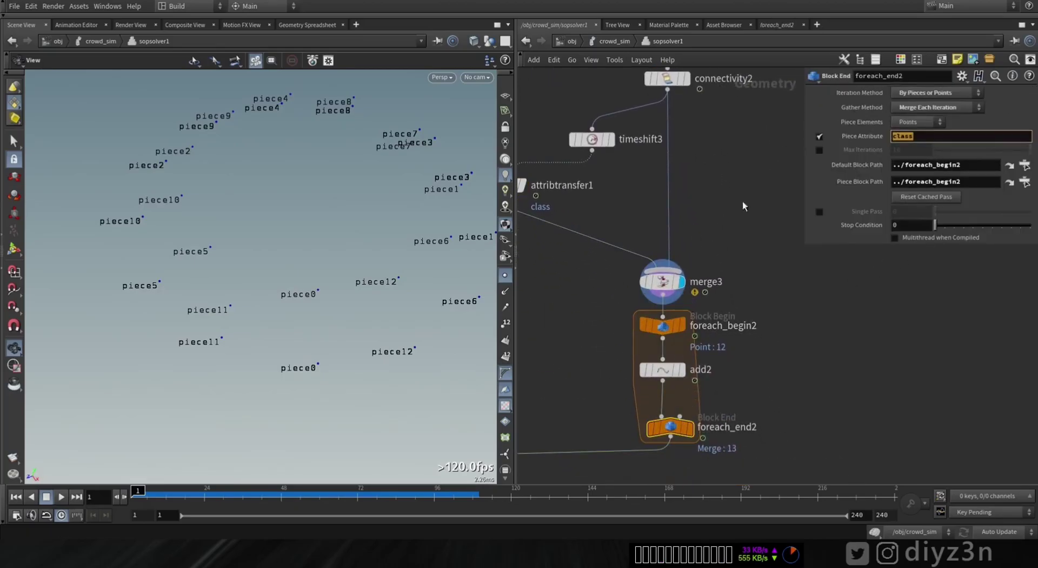
# Display foreach_end2, check add2's polygon settings, and switch Single Pass on and off to inspect one pair's connecting line.
pyautogui.click(691, 428)
pyautogui.press('Up')
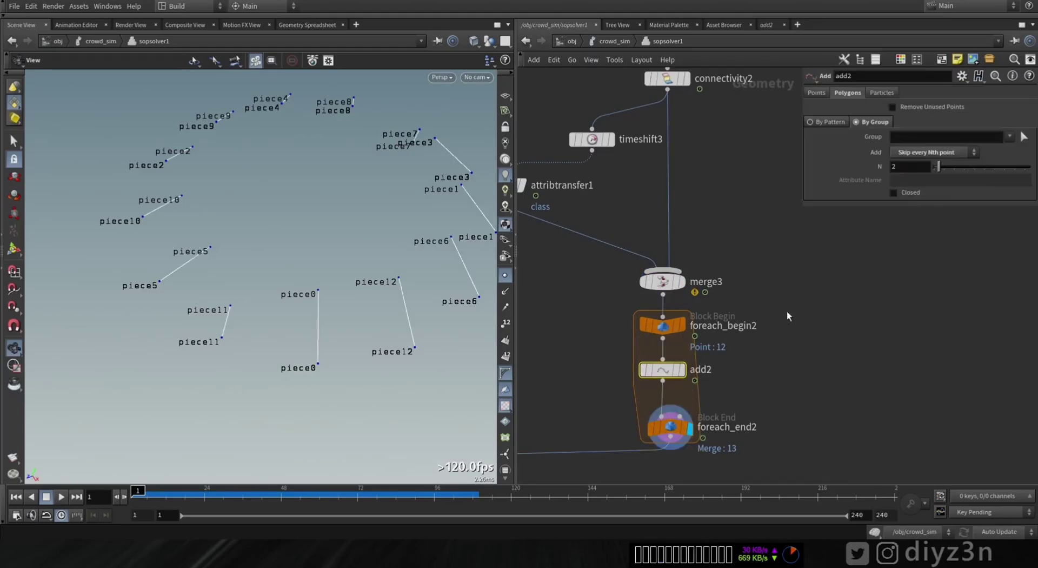
pyautogui.press('Down')
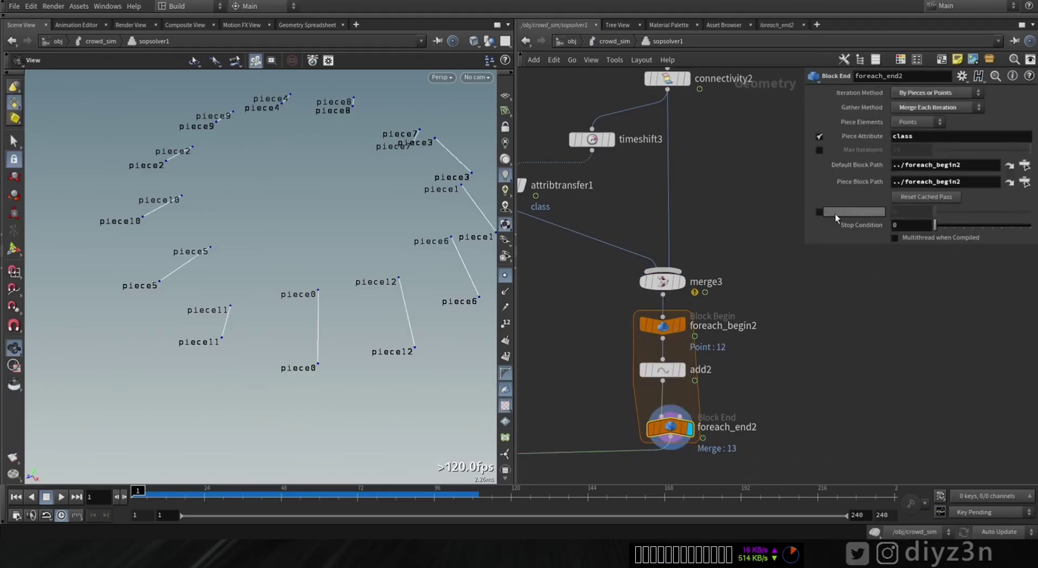
pyautogui.click(882, 212)
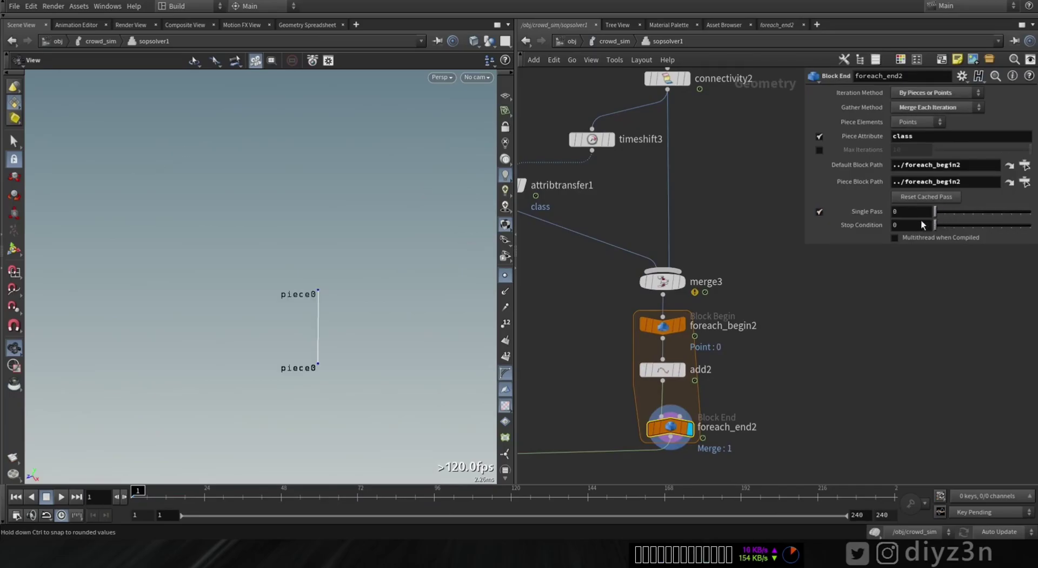
pyautogui.click(819, 212)
# Display the merge of the for-each lines with null1, and trace the branches down to the end of the solver network.
pyautogui.moveTo(600, 419); pyautogui.dragTo(809, 375, button='middle')
pyautogui.click(626, 439)
pyautogui.moveTo(630, 252); pyautogui.dragTo(647, 455, button='middle')
pyautogui.moveTo(681, 208); pyautogui.dragTo(679, 240, button='middle')
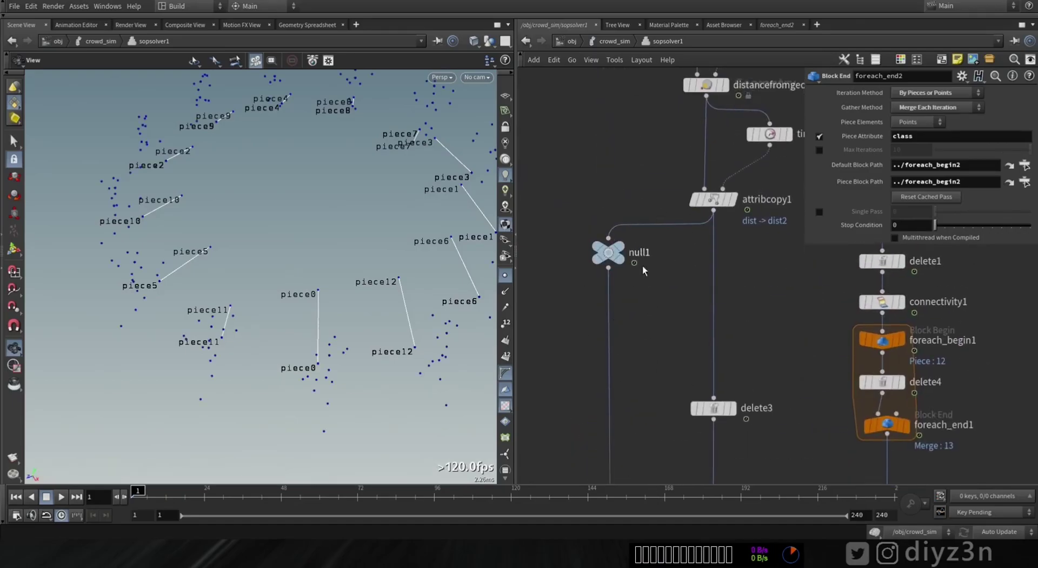
pyautogui.moveTo(638, 406); pyautogui.dragTo(631, 105, button='middle')
pyautogui.moveTo(649, 460); pyautogui.dragTo(661, 83, button='middle')
pyautogui.click(643, 359)
# Return to the crowd_sim network, play the ragdoll simulation from the start, and scrub back to frame 1.
pyautogui.click(610, 41)
pyautogui.moveTo(355, 234); pyautogui.dragTo(394, 225, button='right')
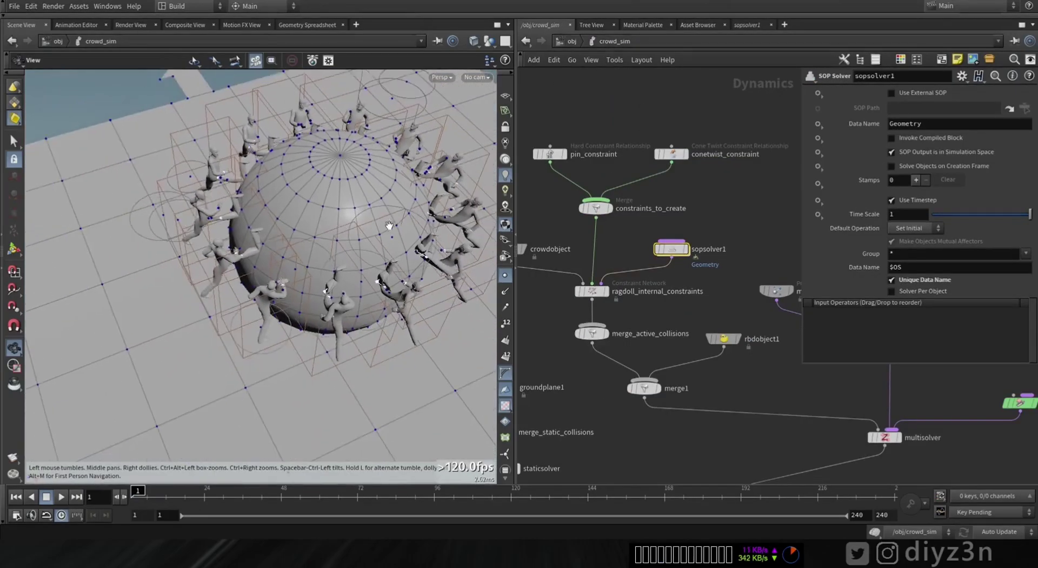
pyautogui.moveTo(394, 224); pyautogui.dragTo(276, 254, button='middle')
pyautogui.moveTo(140, 492)
pyautogui.mouseDown()
pyautogui.moveTo(246, 504)
pyautogui.moveTo(259, 517)
pyautogui.moveTo(331, 518)
pyautogui.moveTo(386, 500)
pyautogui.mouseUp()
pyautogui.click(16, 495)
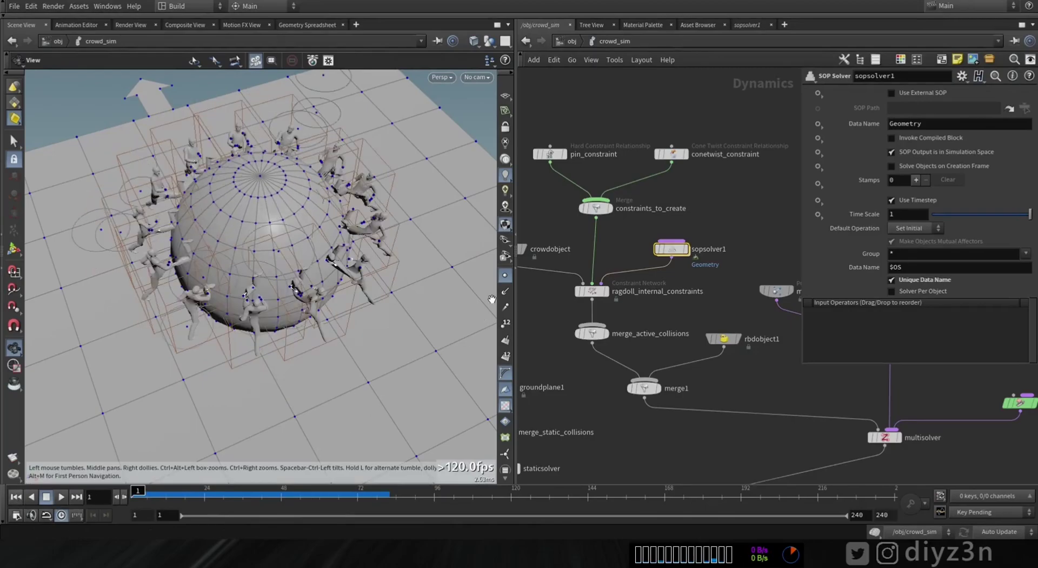
pyautogui.click(57, 498)
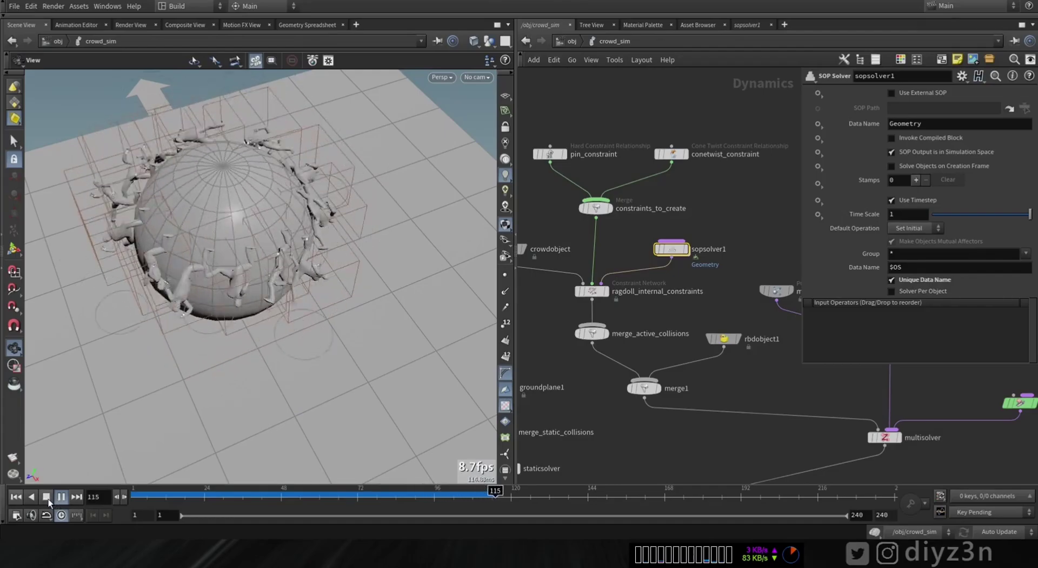
pyautogui.click(46, 497)
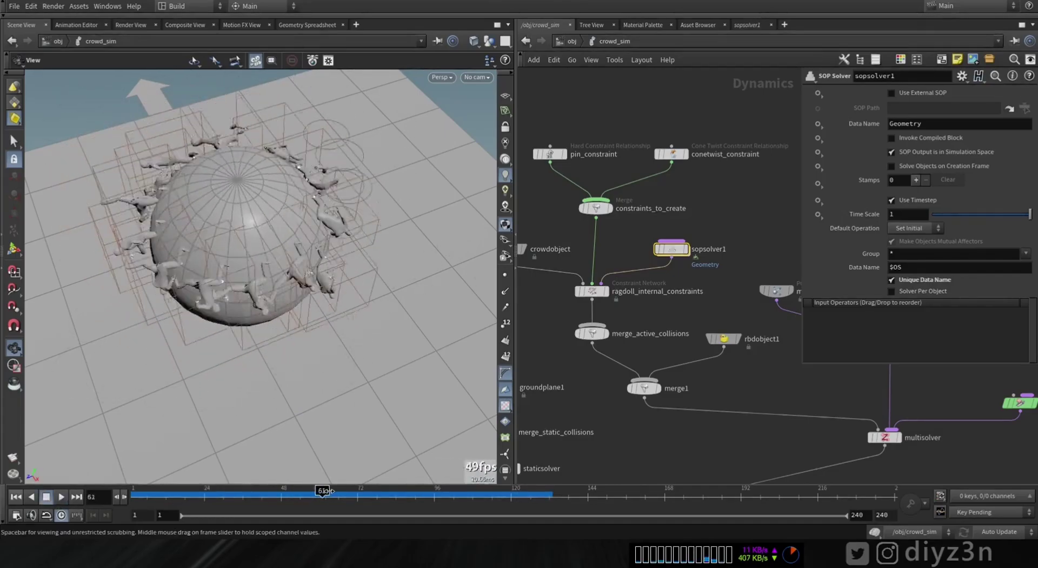
pyautogui.moveTo(418, 494); pyautogui.dragTo(138, 494)
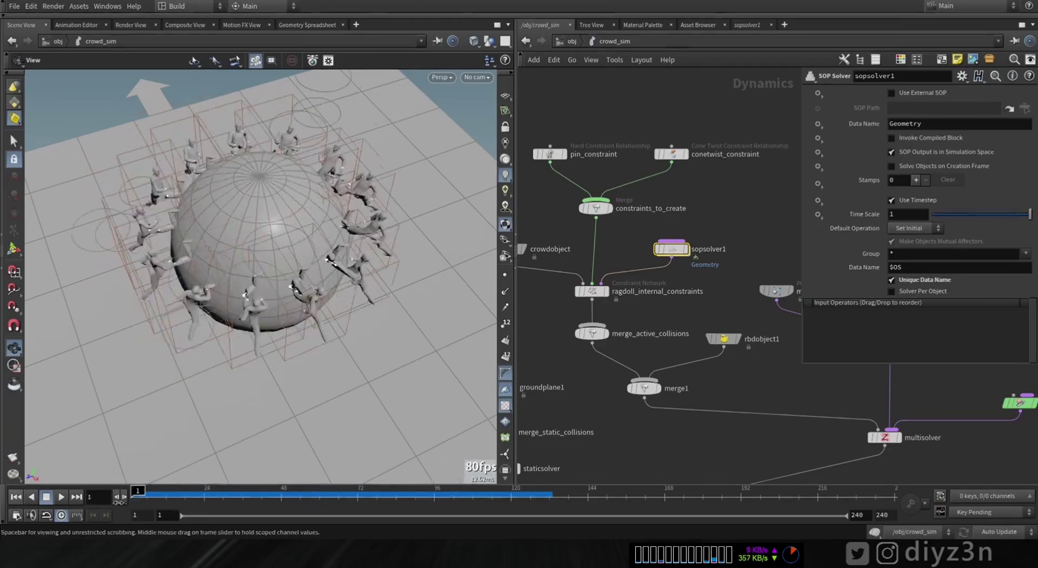
# Reopen sopsolver1 to review its complete node network, and return to crowd_sim.
pyautogui.doubleClick(668, 250)
pyautogui.moveTo(670, 252); pyautogui.dragTo(727, 284, button='middle')
pyautogui.scroll(-5, 729, 284)
pyautogui.moveTo(734, 195); pyautogui.dragTo(644, 379, button='middle')
pyautogui.moveTo(731, 365); pyautogui.dragTo(729, 322, button='middle')
pyautogui.scroll(-2, 715, 332)
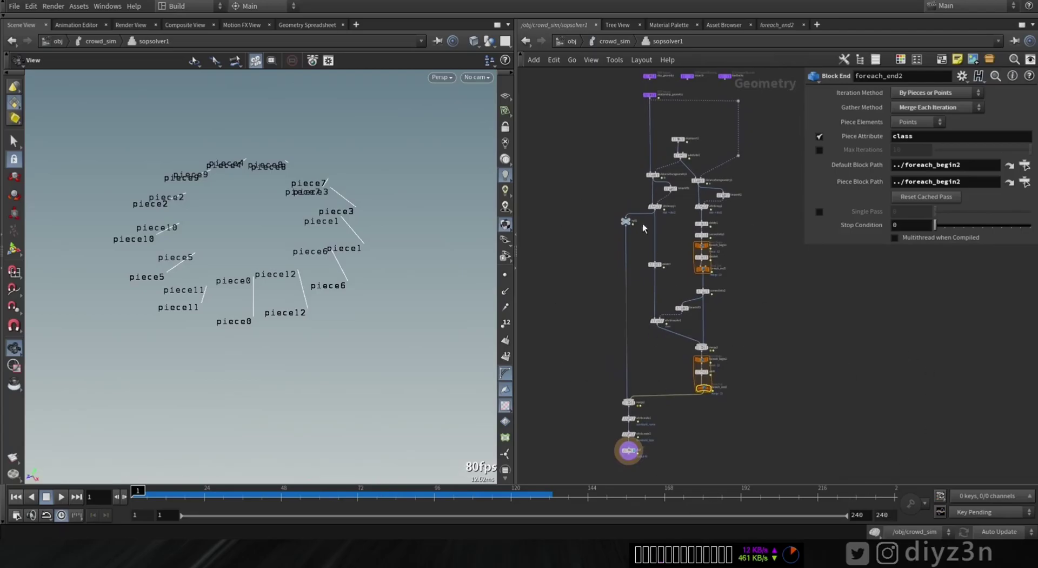
pyautogui.click(611, 41)
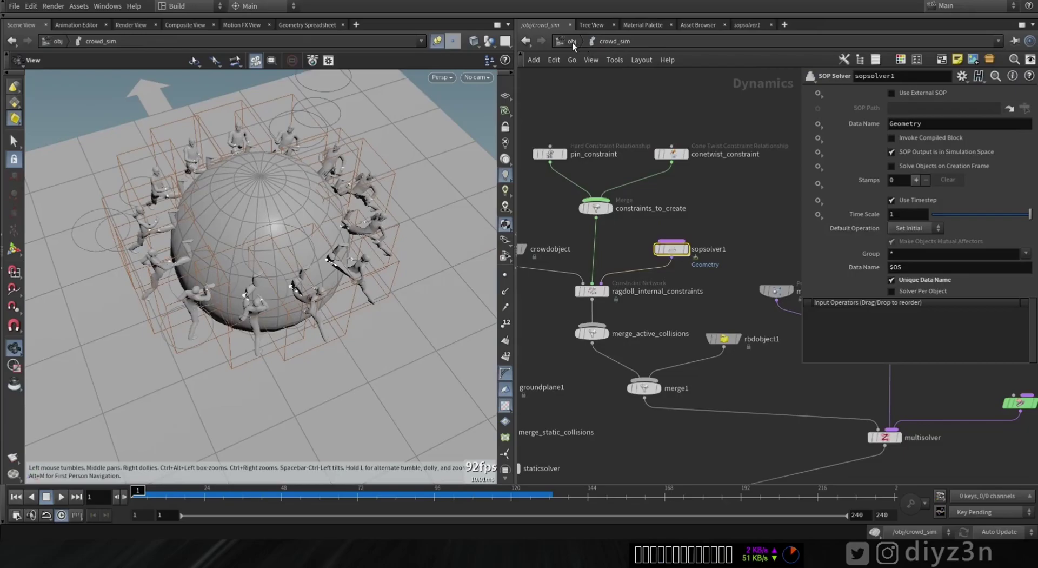
# Open the mocapbiped3_setup network and examine the transform1 parameters below sphere1.
pyautogui.click(575, 42)
pyautogui.click(571, 42)
pyautogui.doubleClick(644, 261)
pyautogui.moveTo(774, 420); pyautogui.dragTo(732, 280, button='middle')
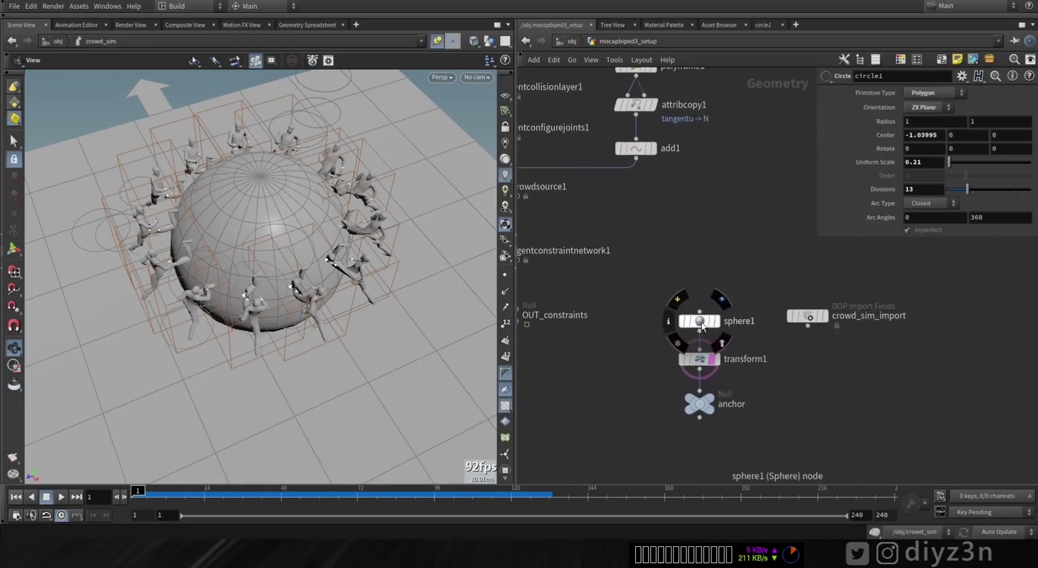
pyautogui.click(699, 358)
pyautogui.click(8, 250)
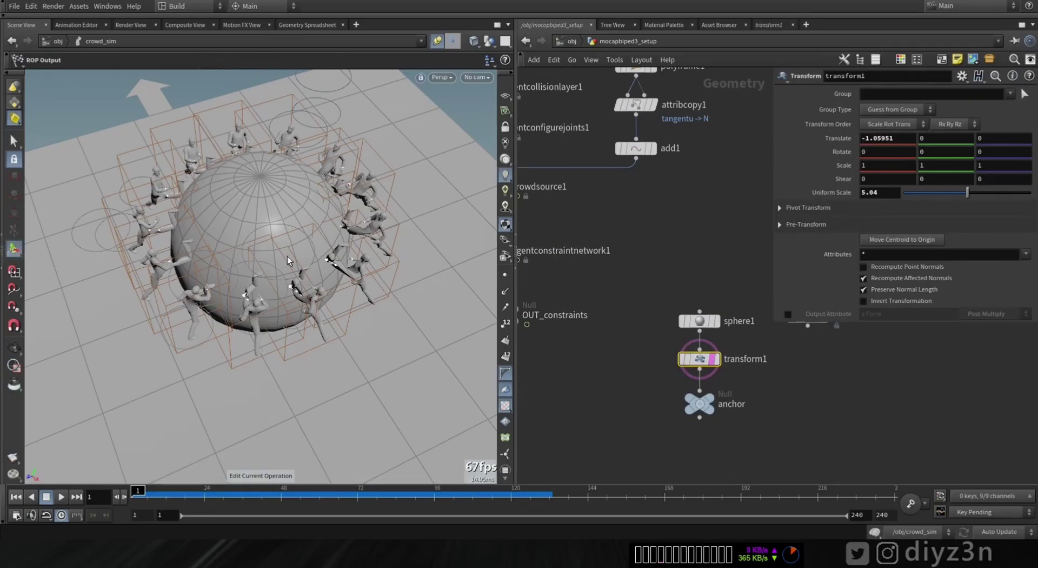
pyautogui.moveTo(874, 138); pyautogui.dragTo(900, 161, button='middle')
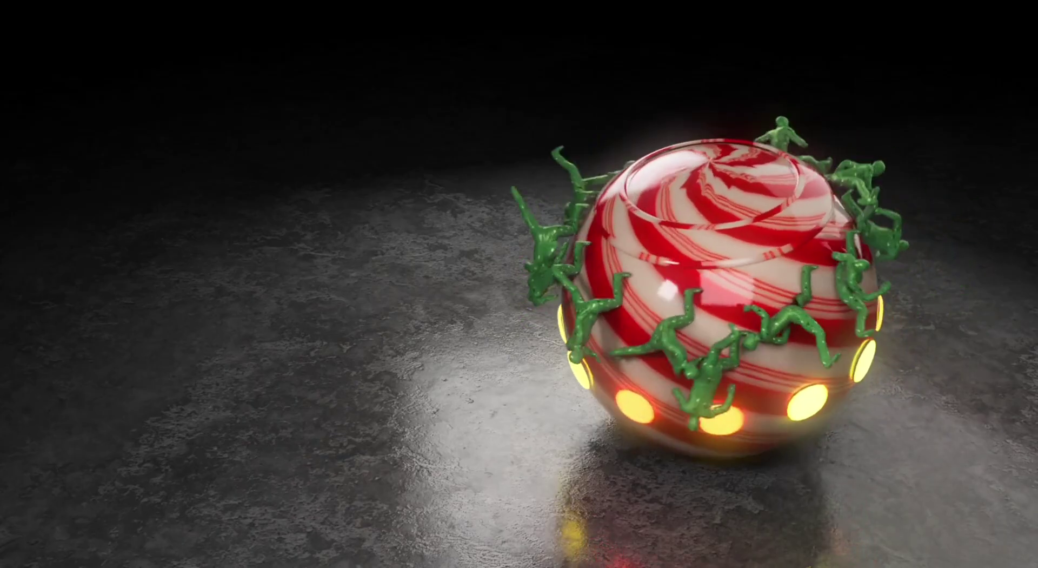